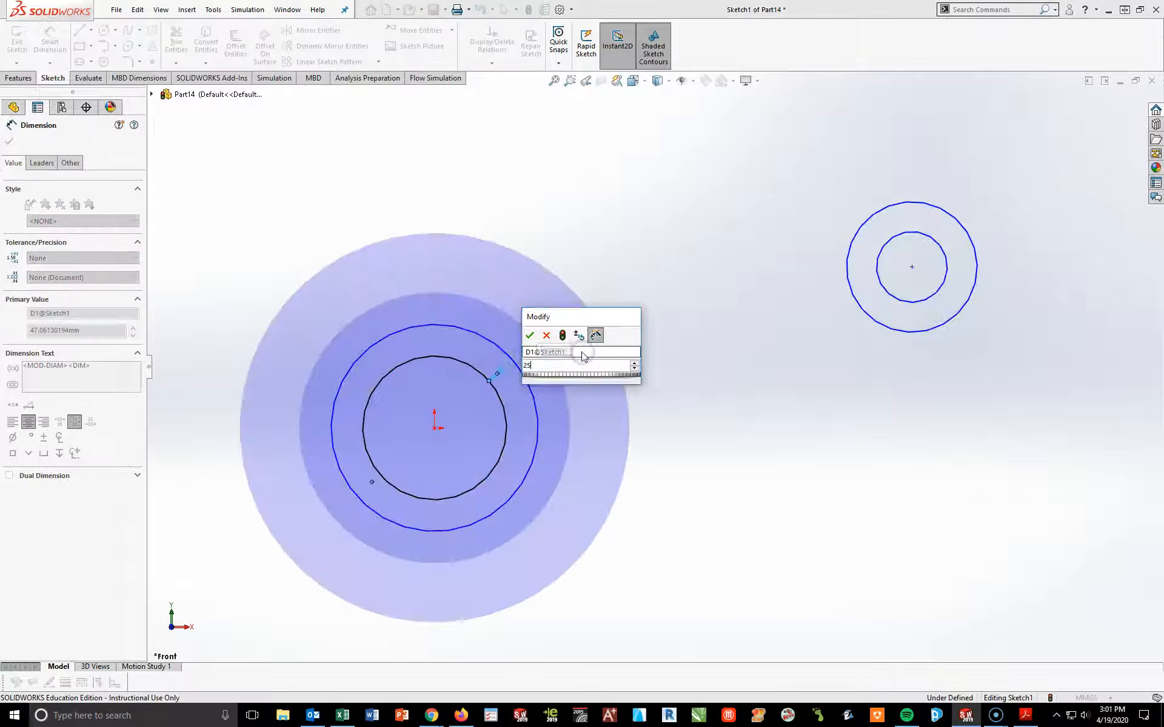
Dimension the outer circle around the origin to a diameter of 35 mm
click(492, 346)
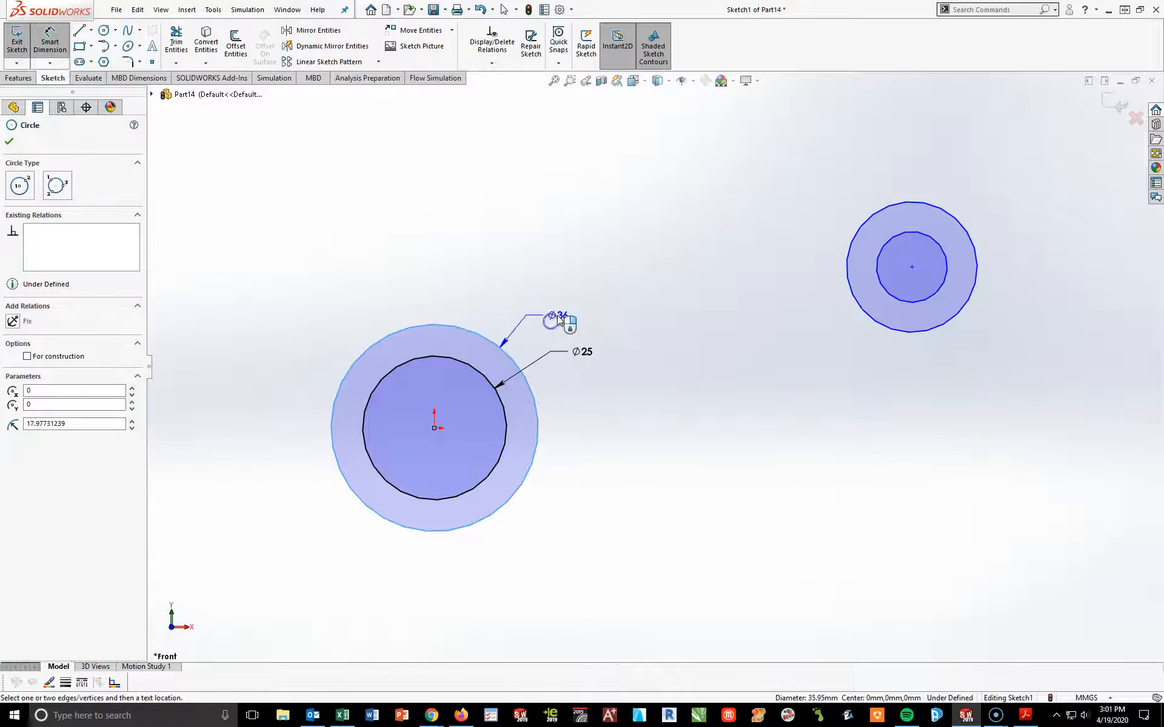
click(566, 314)
text(35)
key(Return)
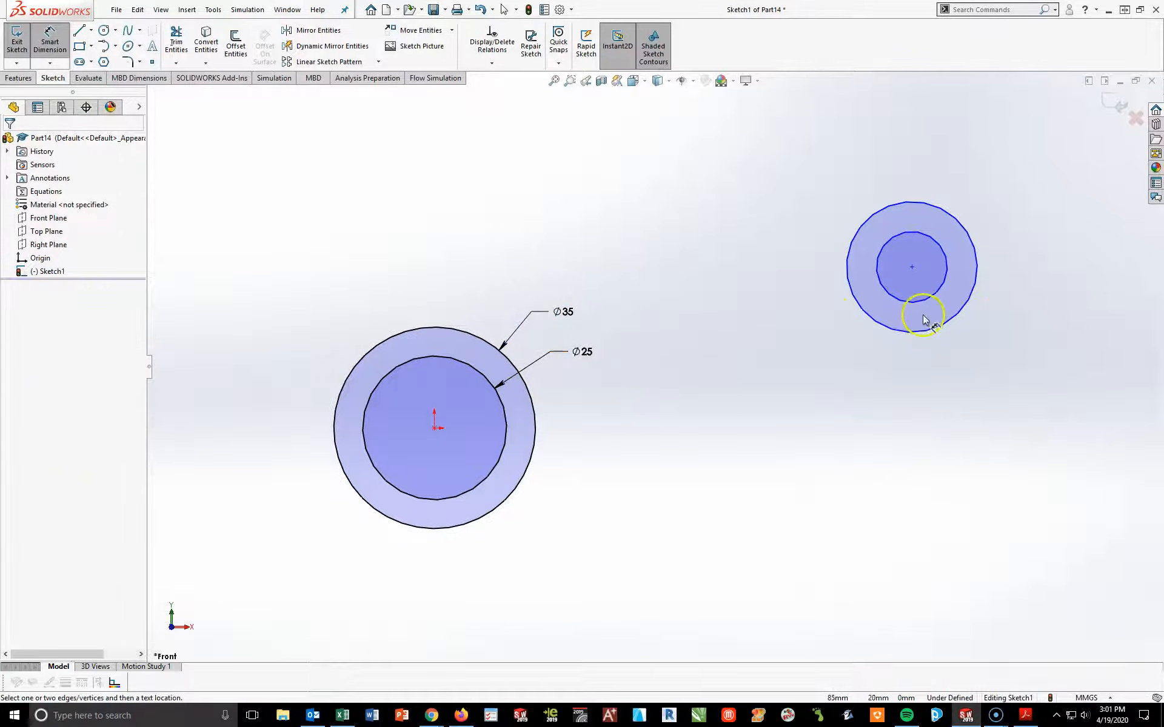
Dimension the second pair of concentric circles to 20 mm inner diameter and 30 mm outer diameter
click(938, 241)
click(1005, 207)
text(20)
key(Return)
click(939, 212)
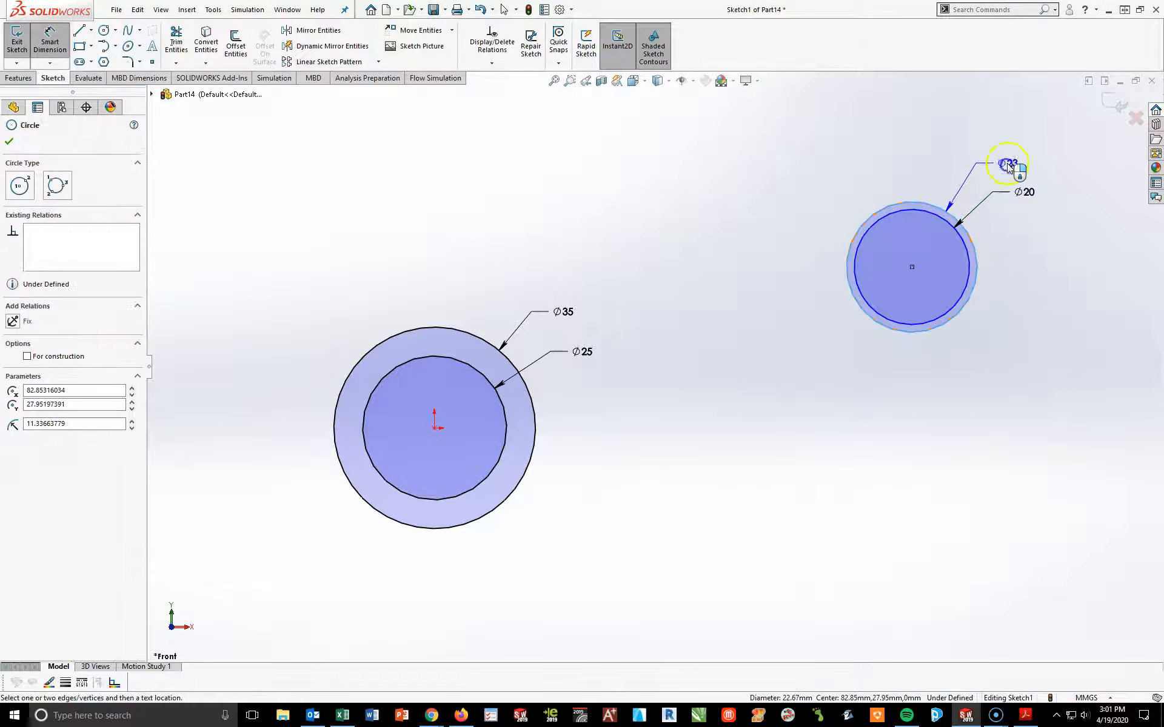
click(1007, 165)
text(30)
key(Return)
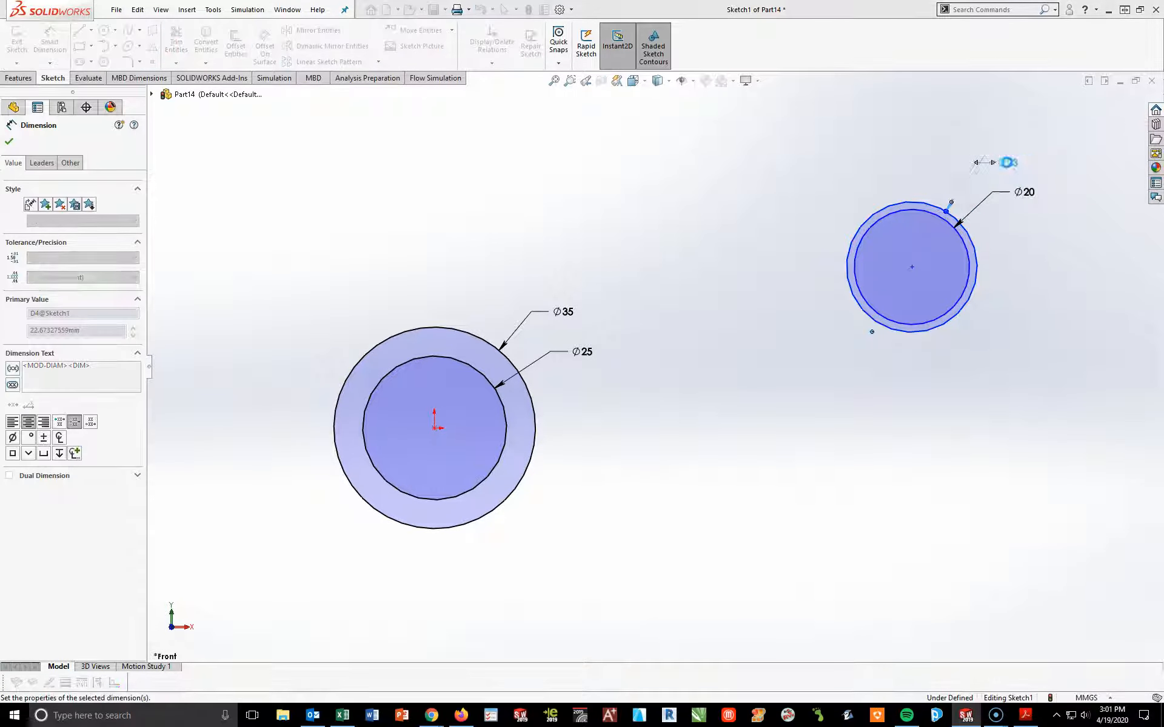
Set the horizontal distance between the origin and the centre of the smaller circle pair to 100 mm
click(435, 428)
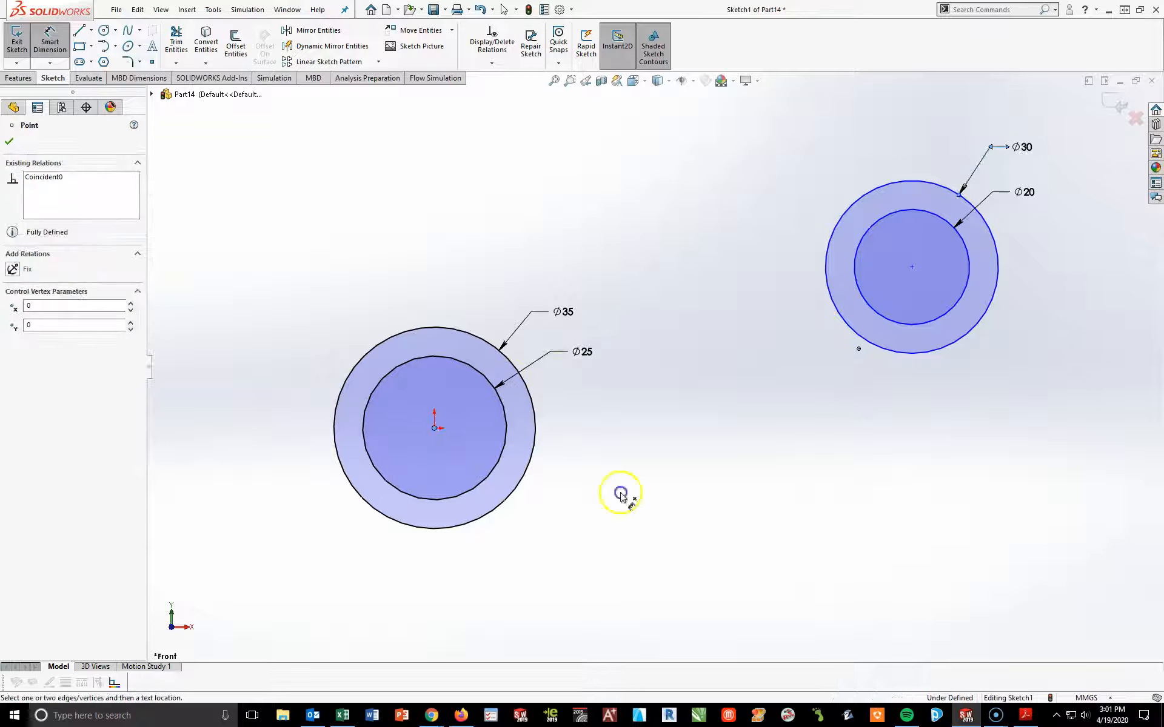
click(911, 267)
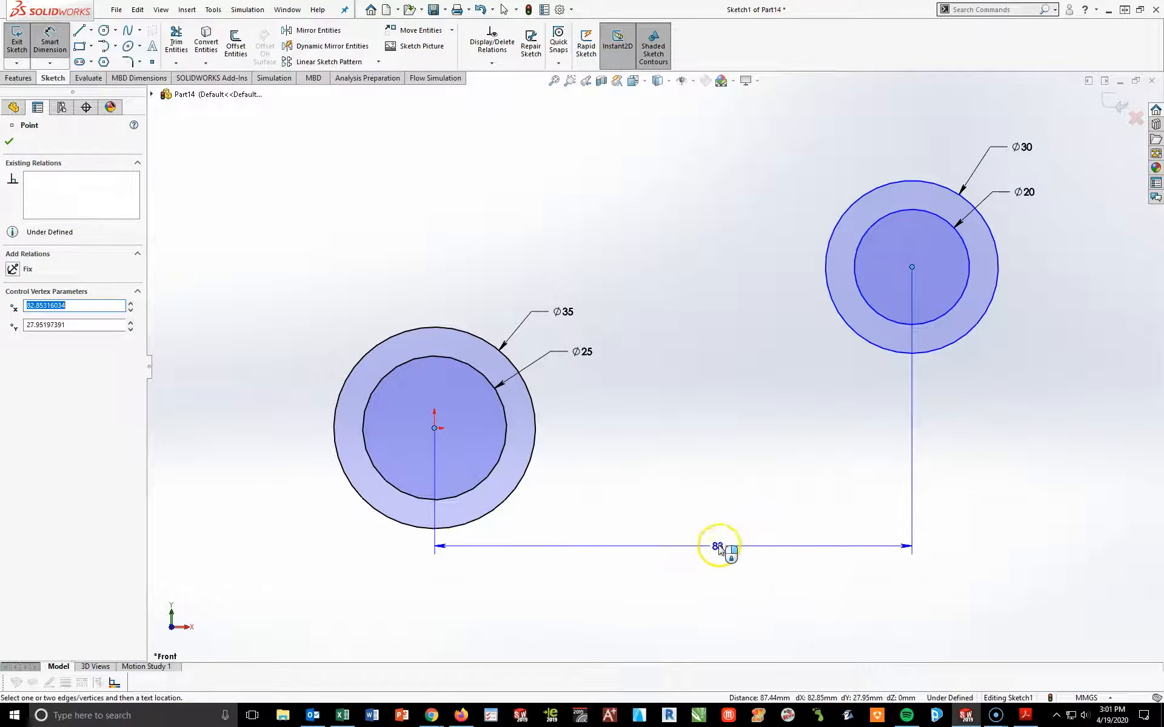
click(663, 579)
text(100)
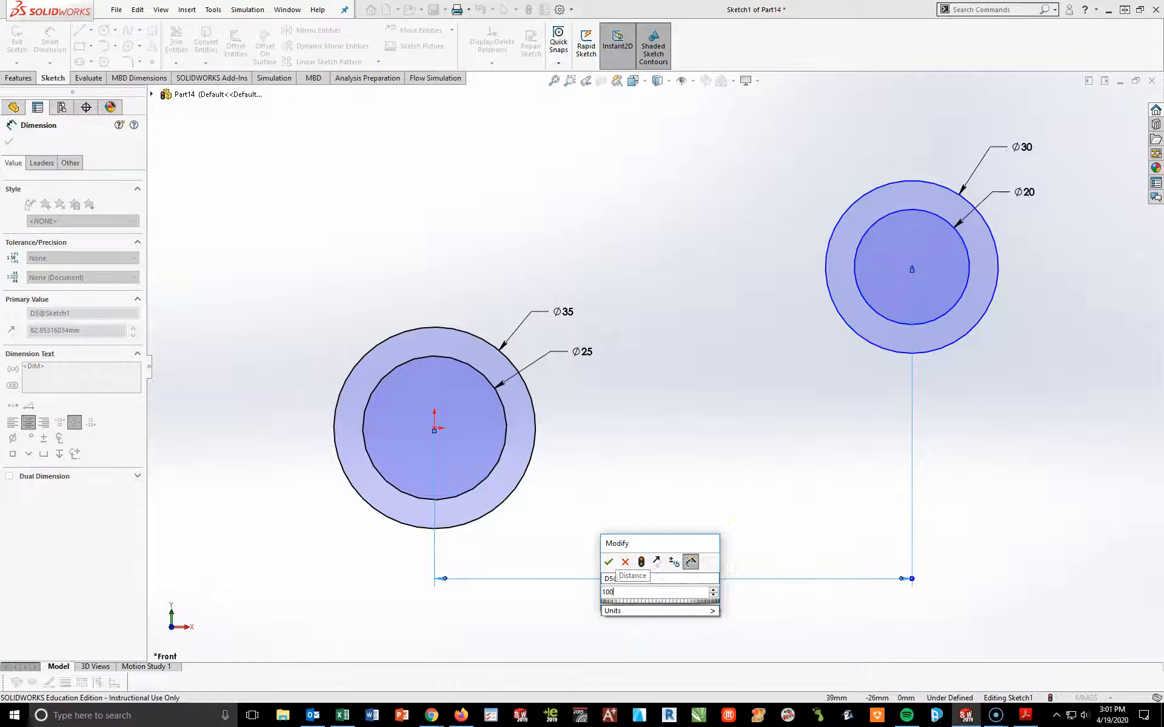
key(Return)
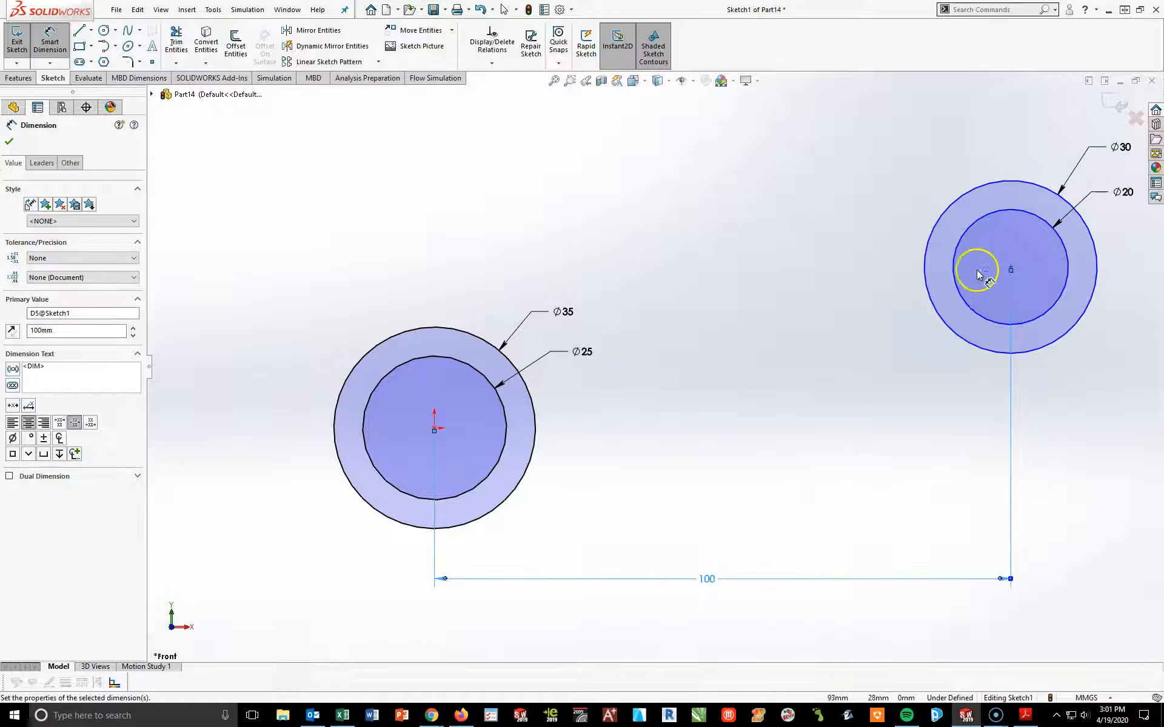
Set the vertical distance between the origin and the centre of the smaller circle pair to 15 mm
click(1010, 267)
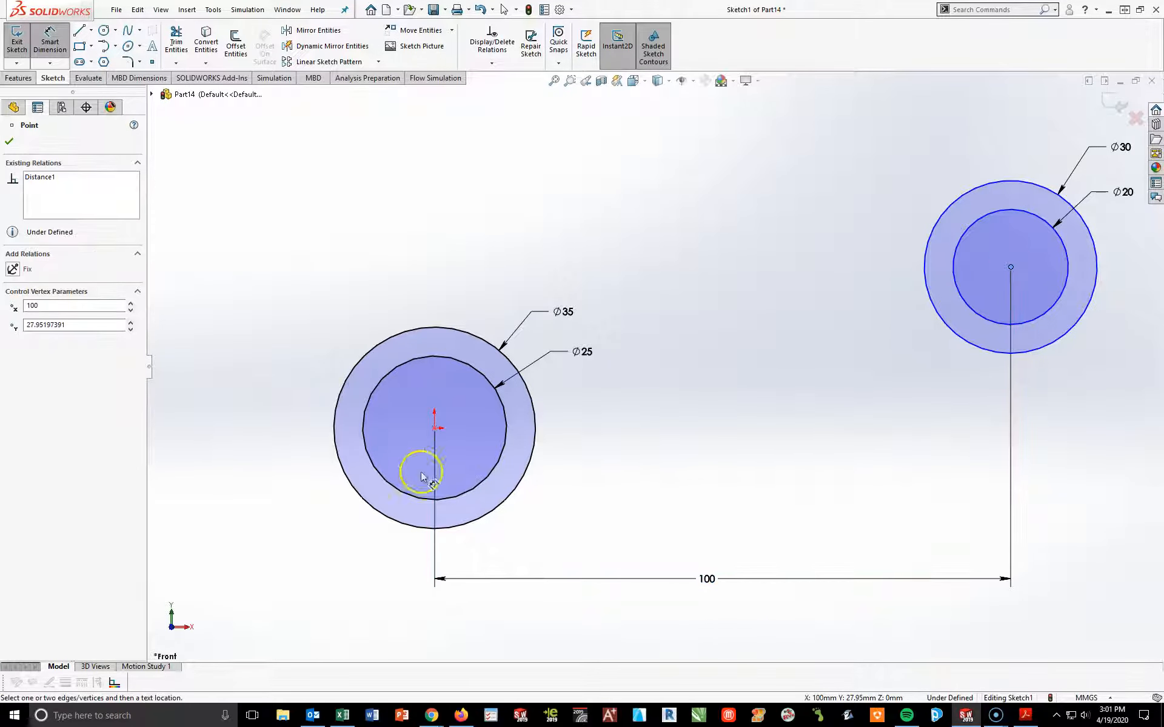
click(436, 429)
click(1138, 388)
text(15)
key(Return)
click(820, 522)
scroll(1024, 534, up, 2)
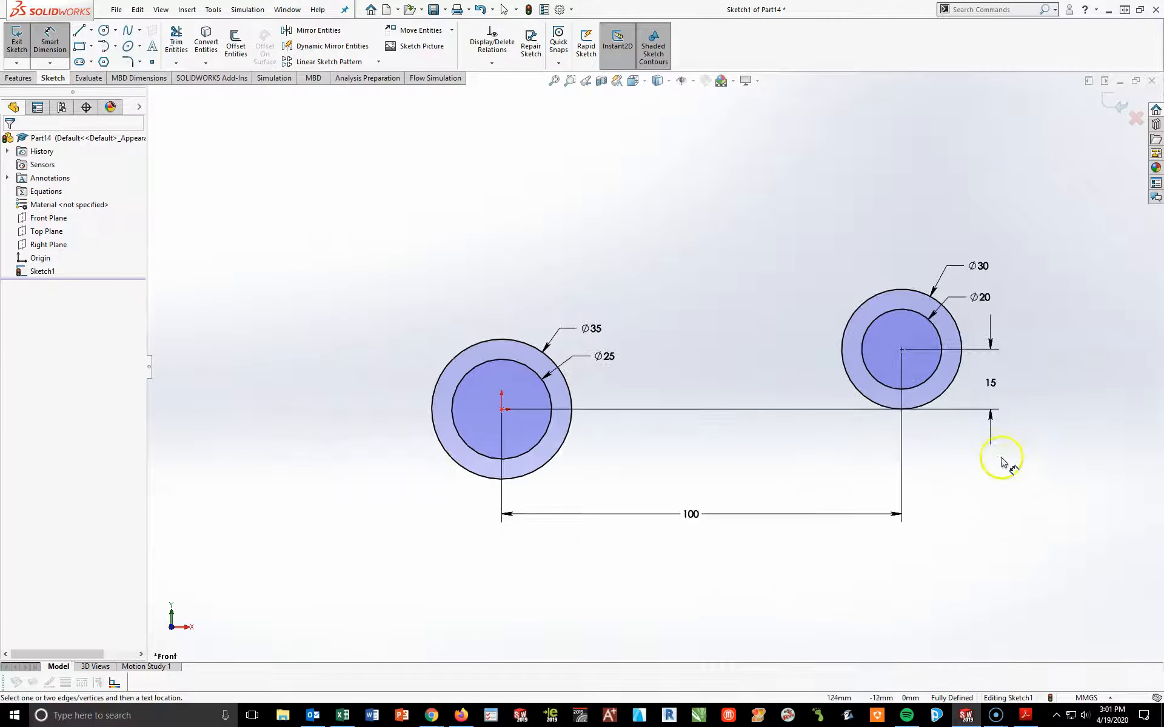
scroll(1000, 458, down, 2)
scroll(548, 483, up, 1)
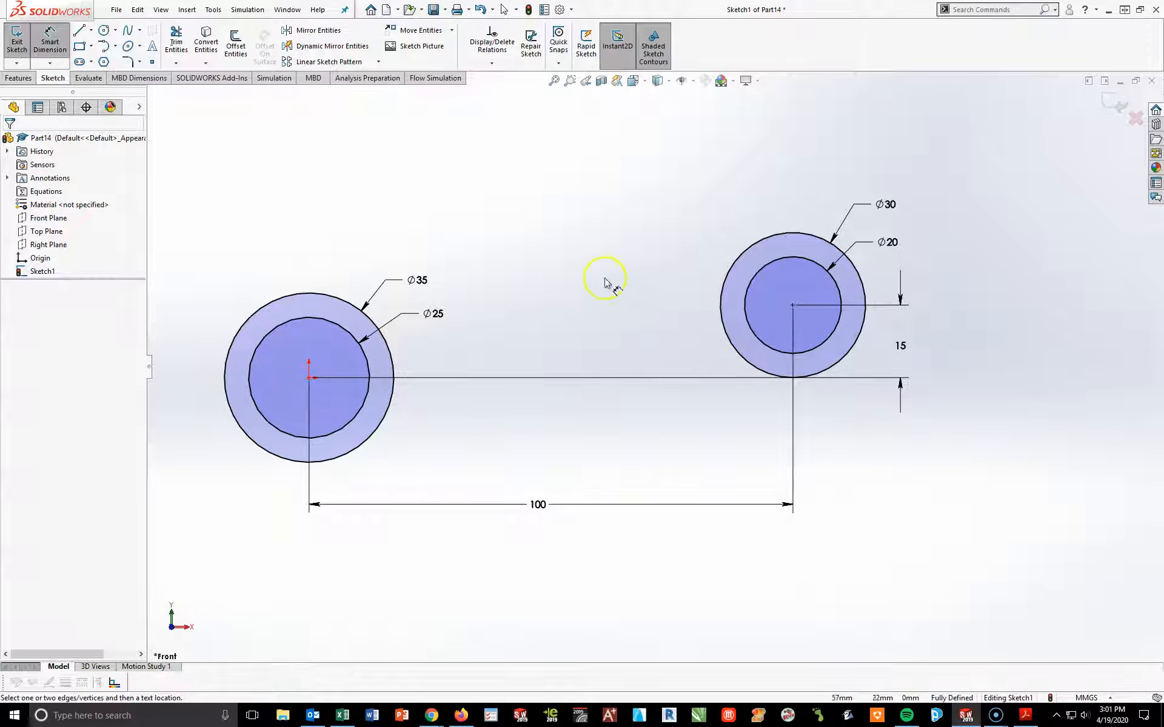
Extrude the two ring profiles 12 mm with the Mid Plane end condition
click(19, 78)
click(22, 42)
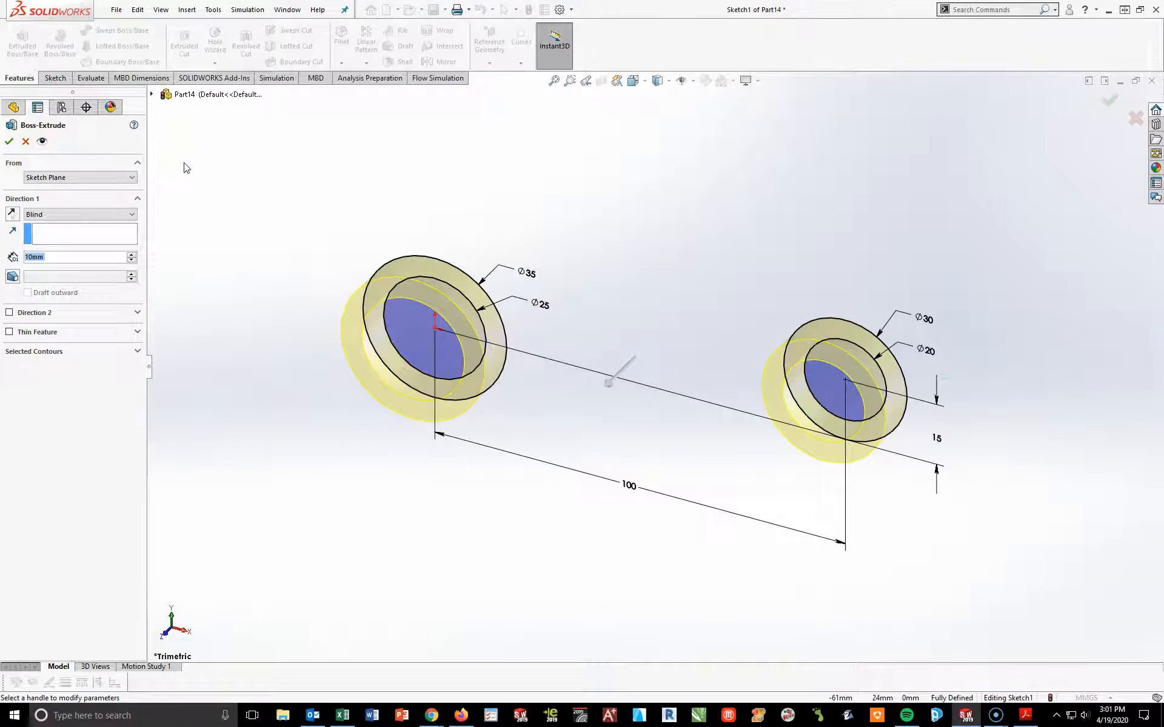
click(78, 214)
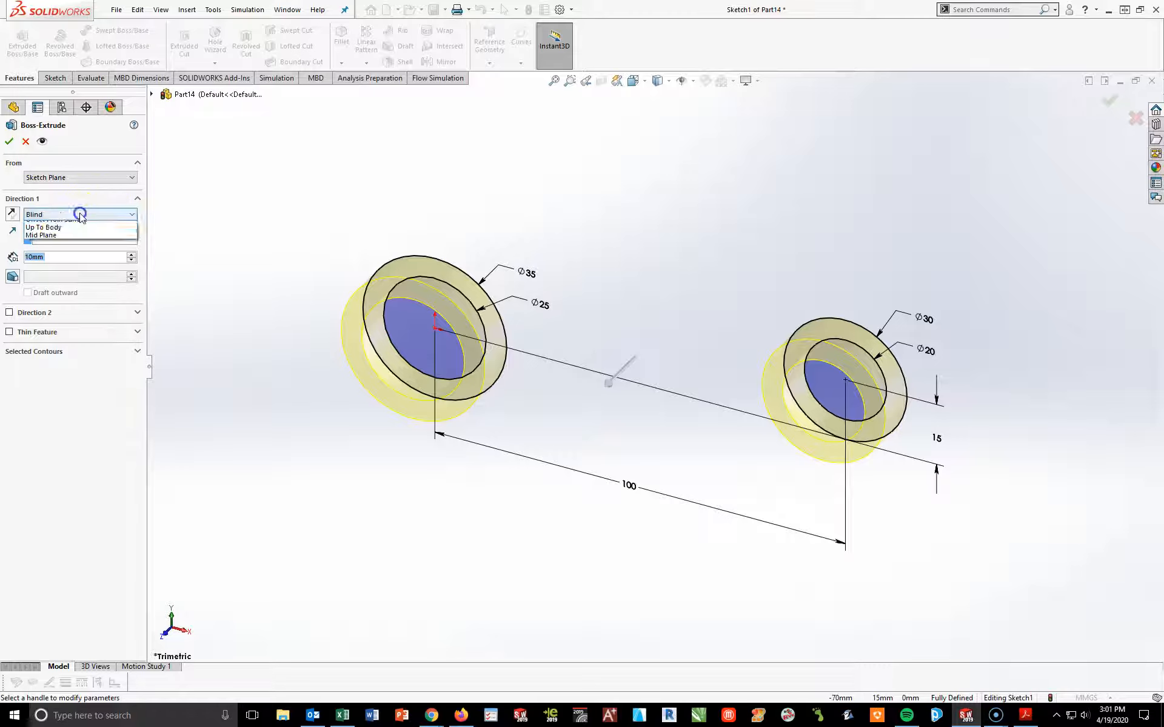
click(63, 264)
text(12)
key(Return)
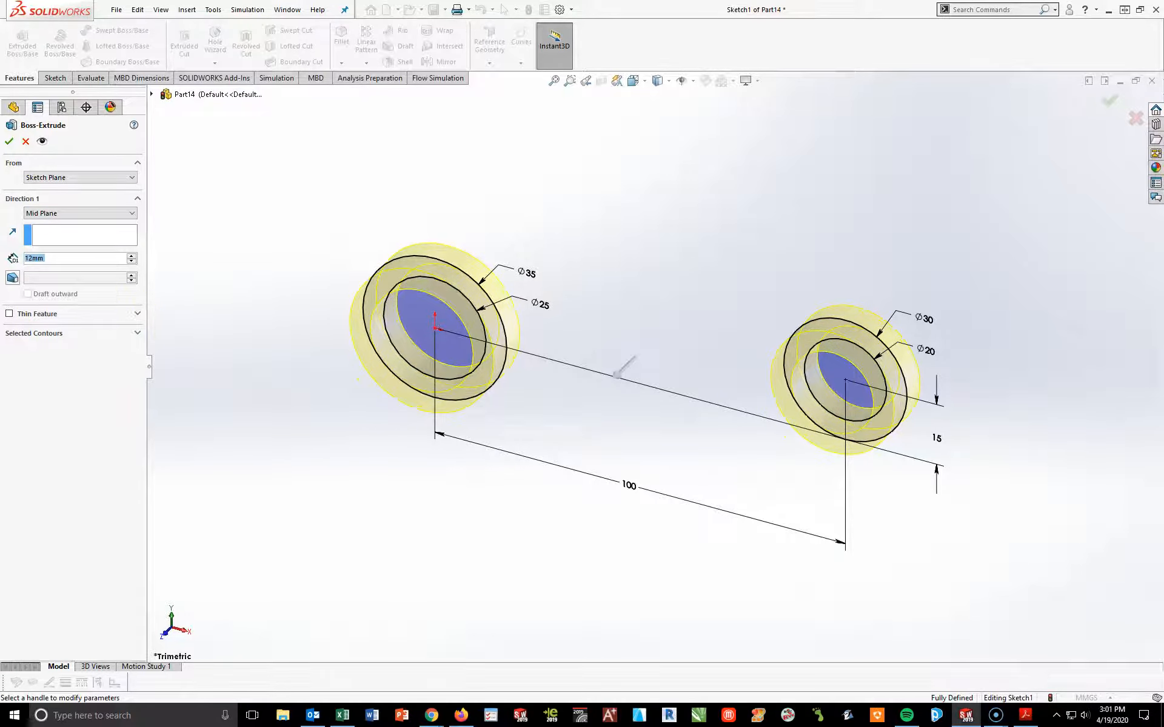
click(8, 142)
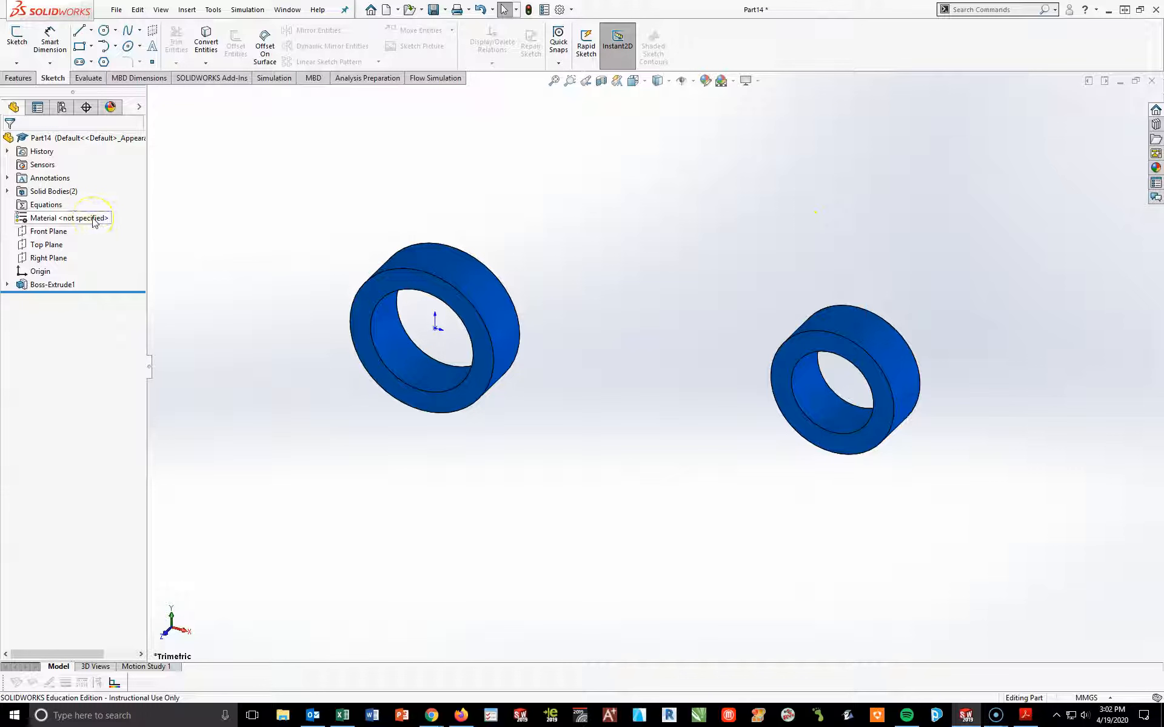
Assign the material 1060 Alloy to the part
right_click(94, 220)
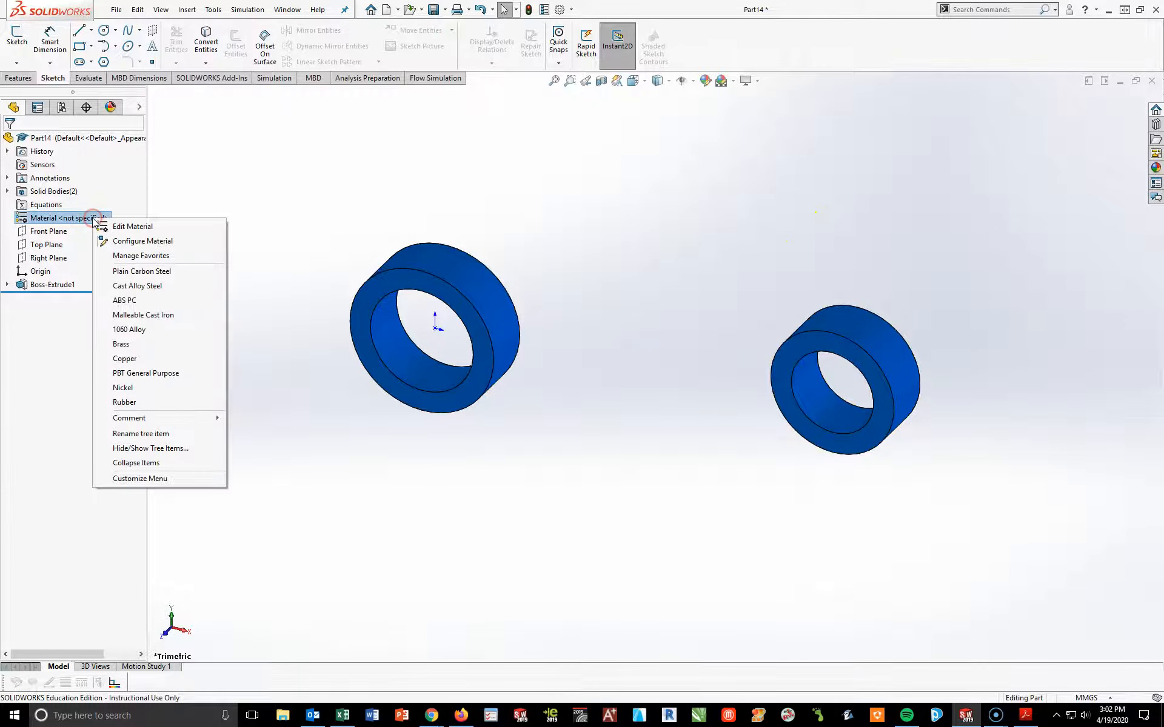
click(135, 332)
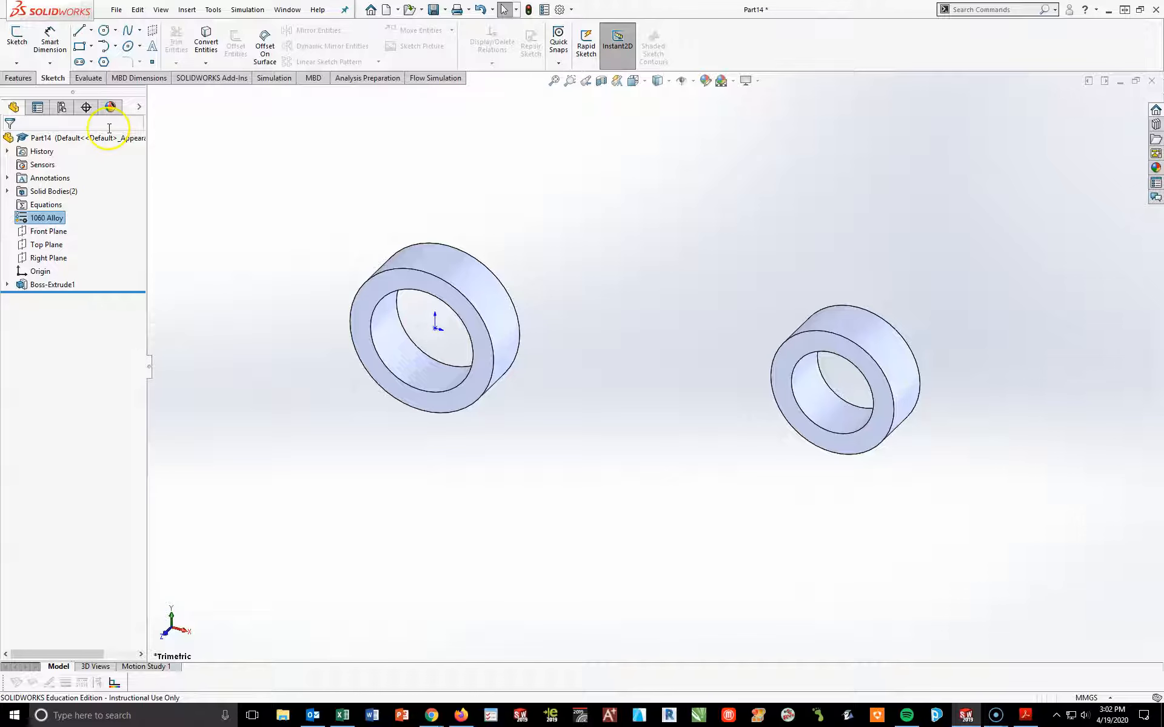
On the Front Plane, sketch a horizontal line from the smaller ring's lowest point, continuing into a tangent arc of about 28 mm radius and an angled line
click(40, 232)
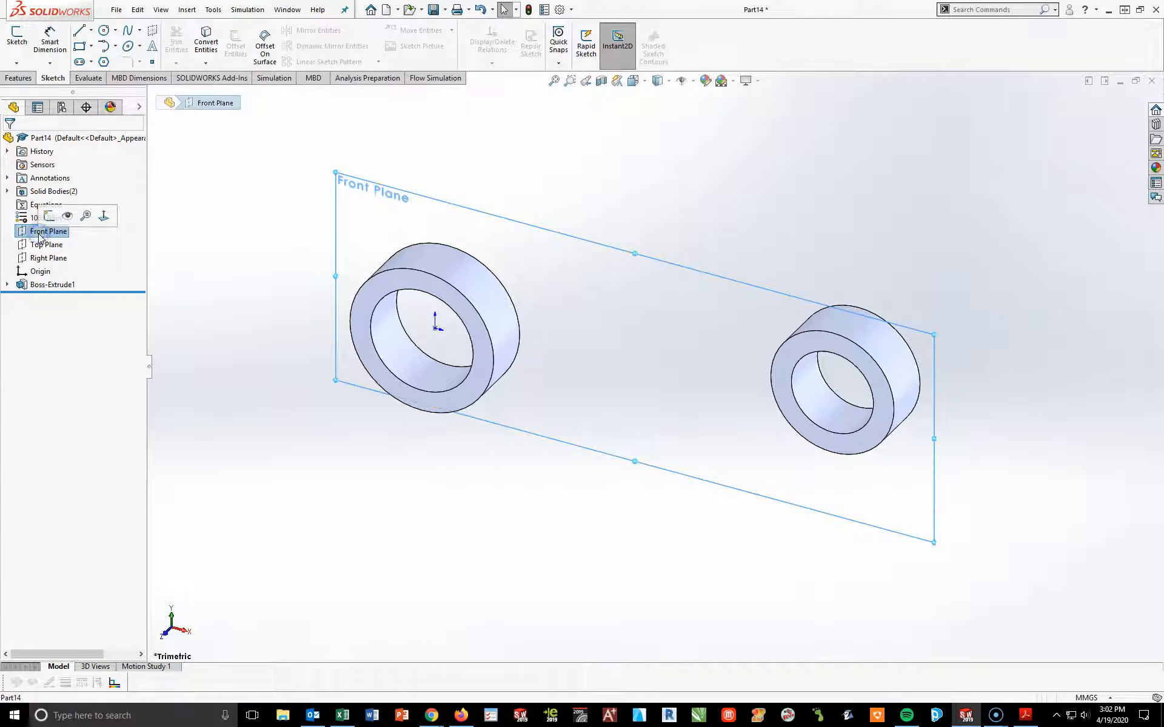
click(17, 38)
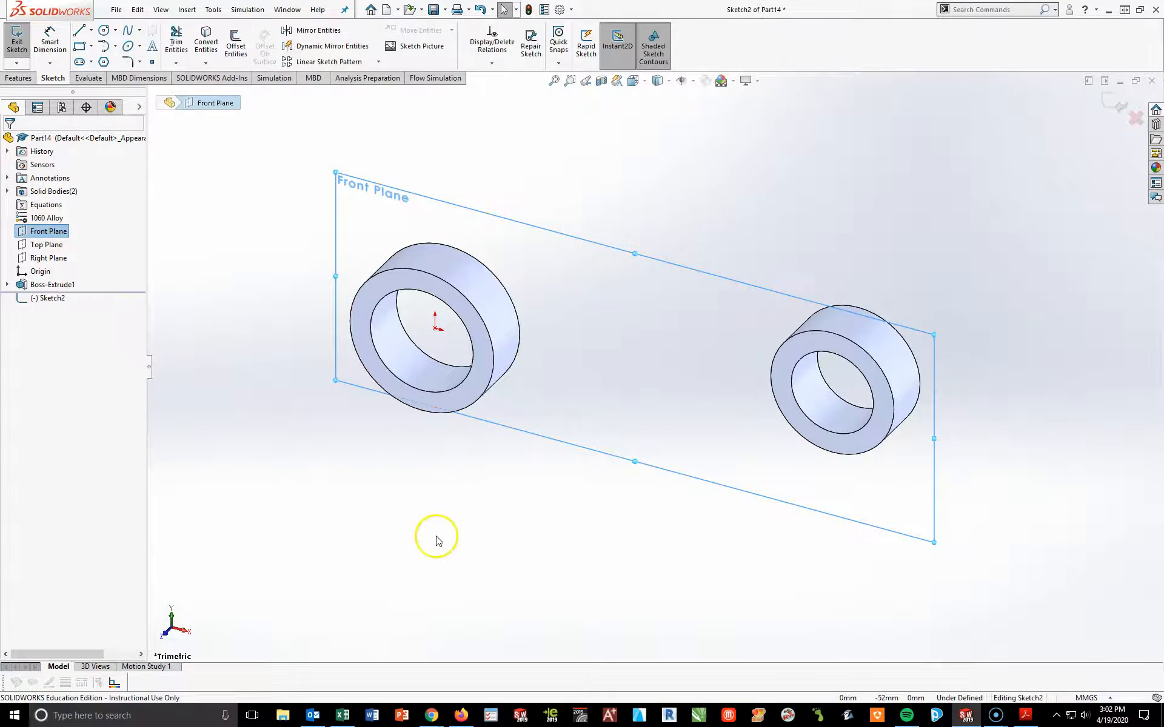
key(space)
click(447, 570)
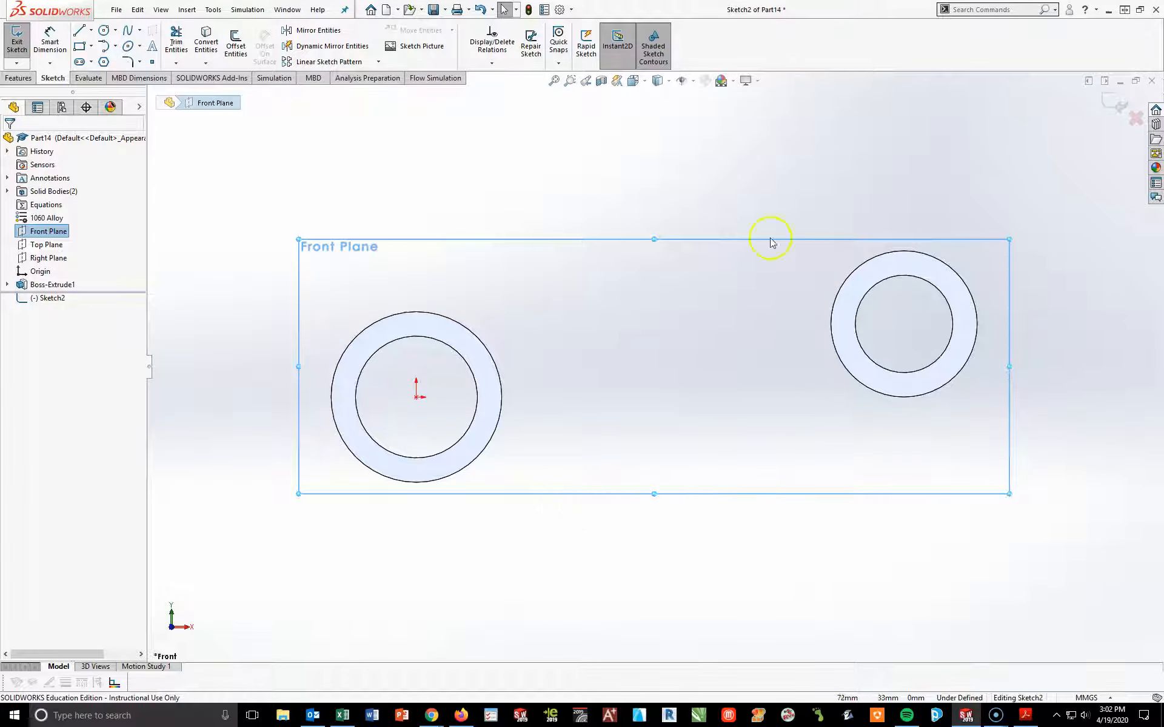
click(79, 30)
click(905, 398)
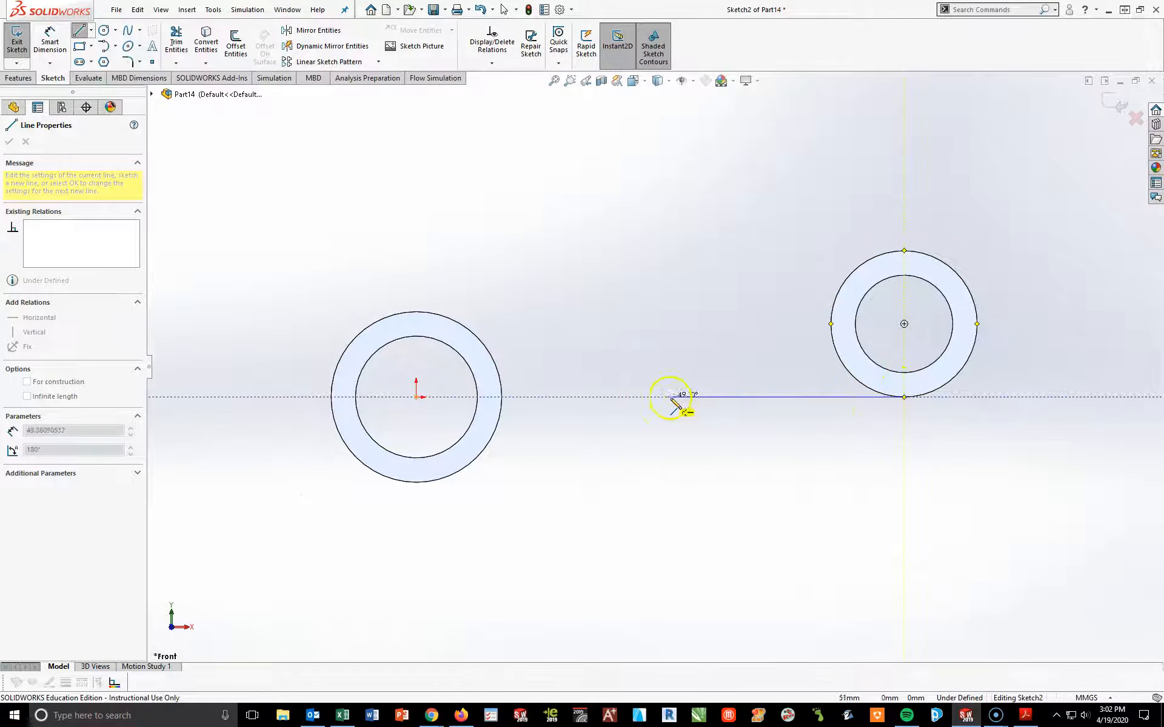
click(634, 397)
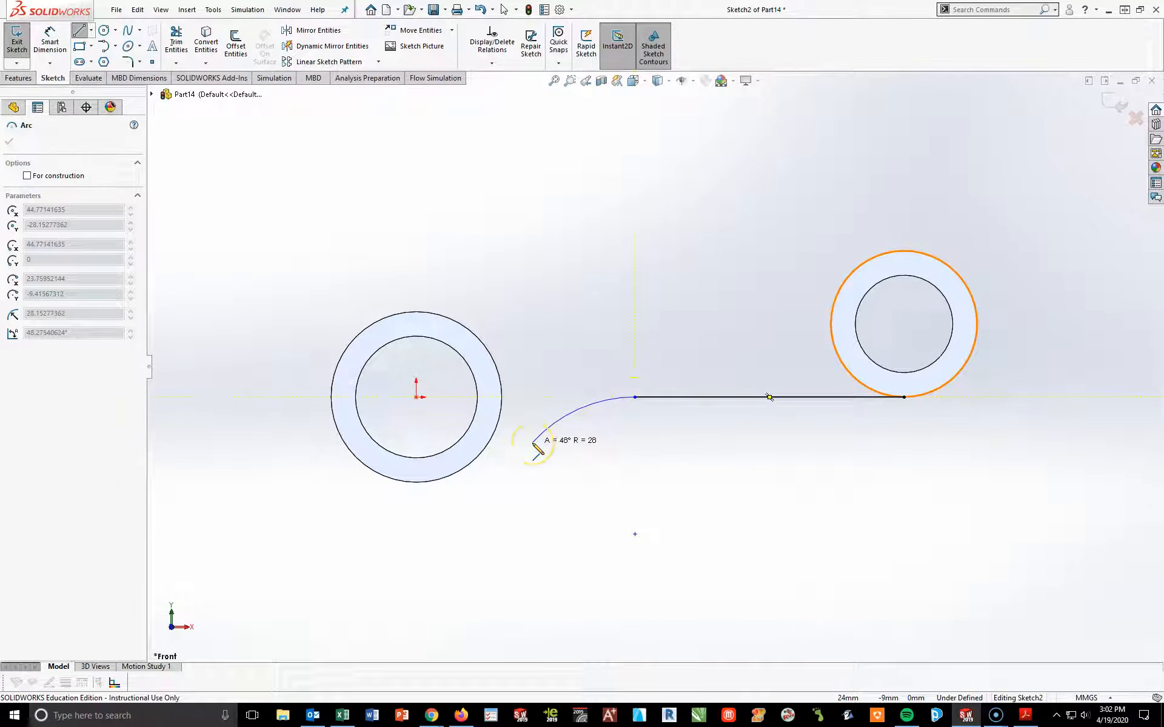
drag(533, 443, 406, 568)
key(Escape)
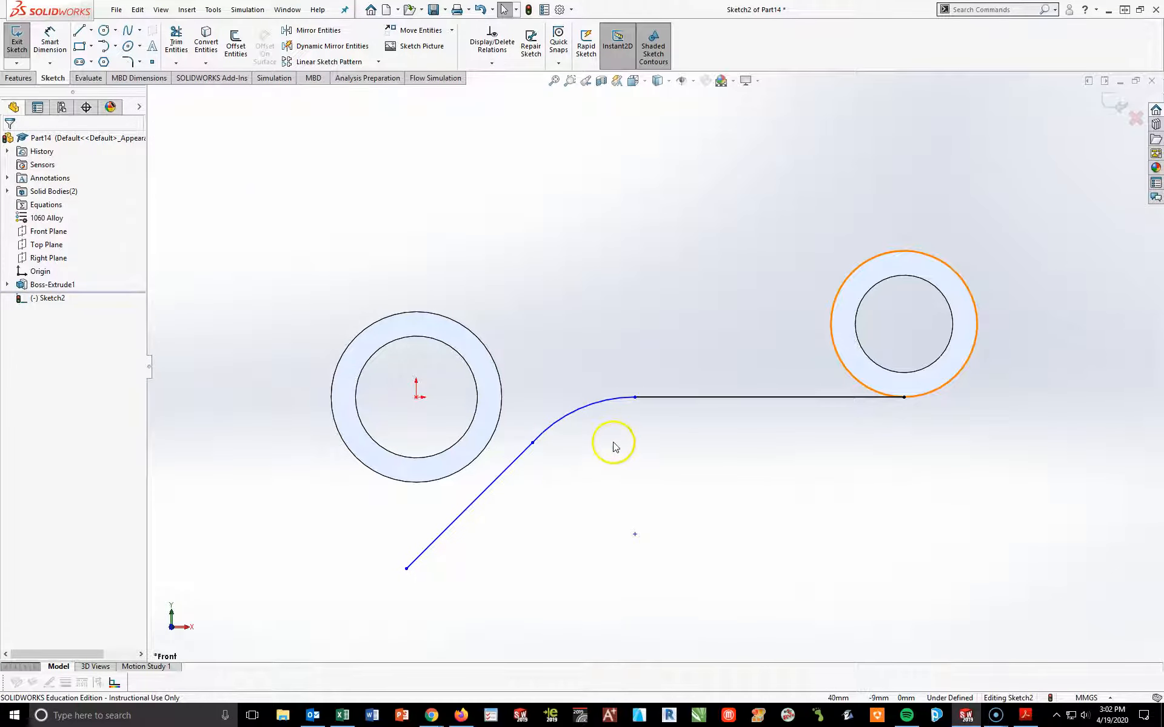
Make the angled line tangent to the arc and to the outer edge of the larger ring
click(543, 433)
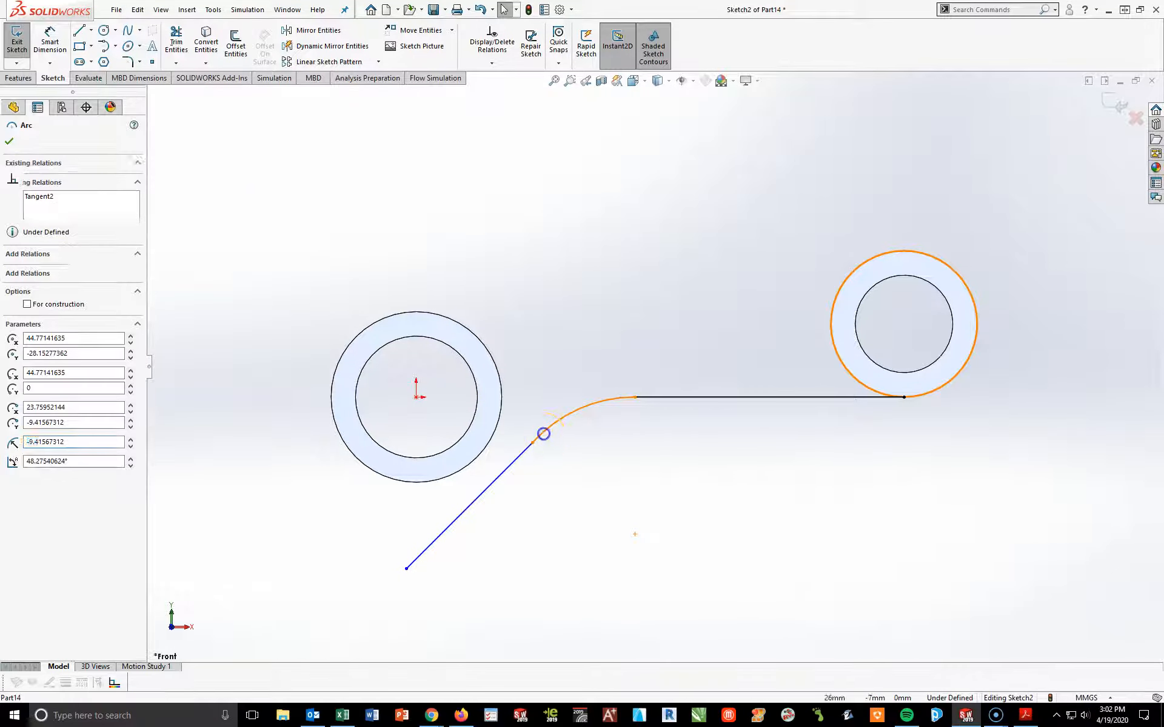
ctrl+click(520, 456)
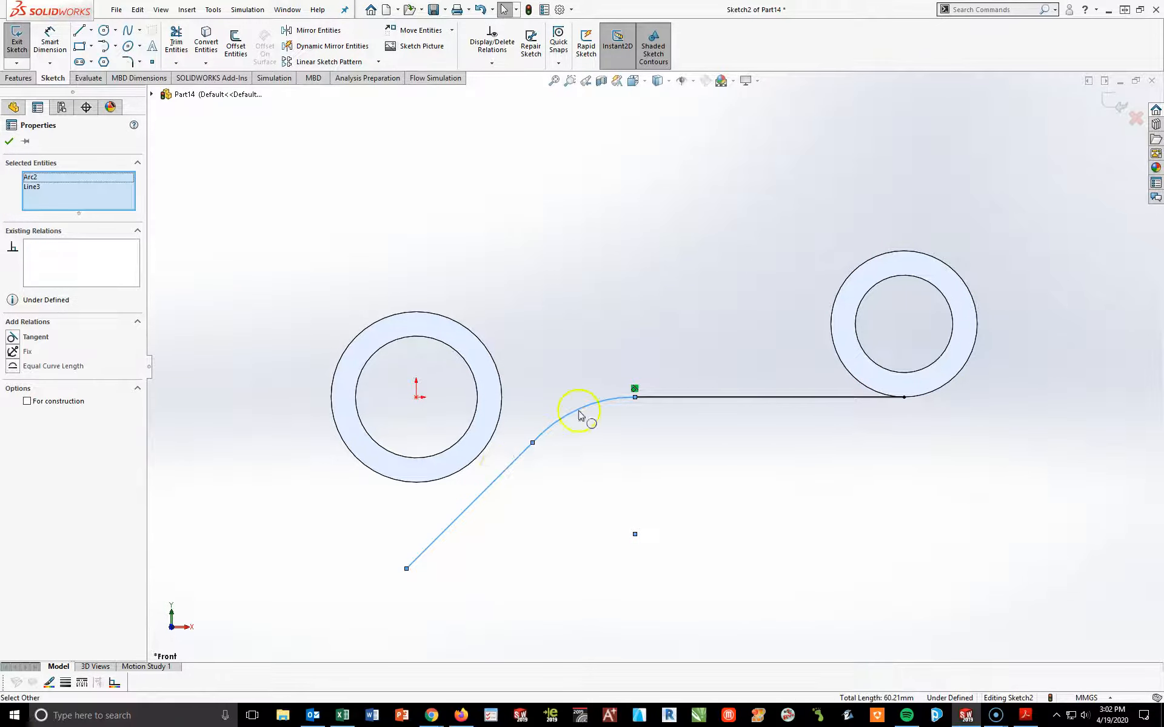
click(13, 336)
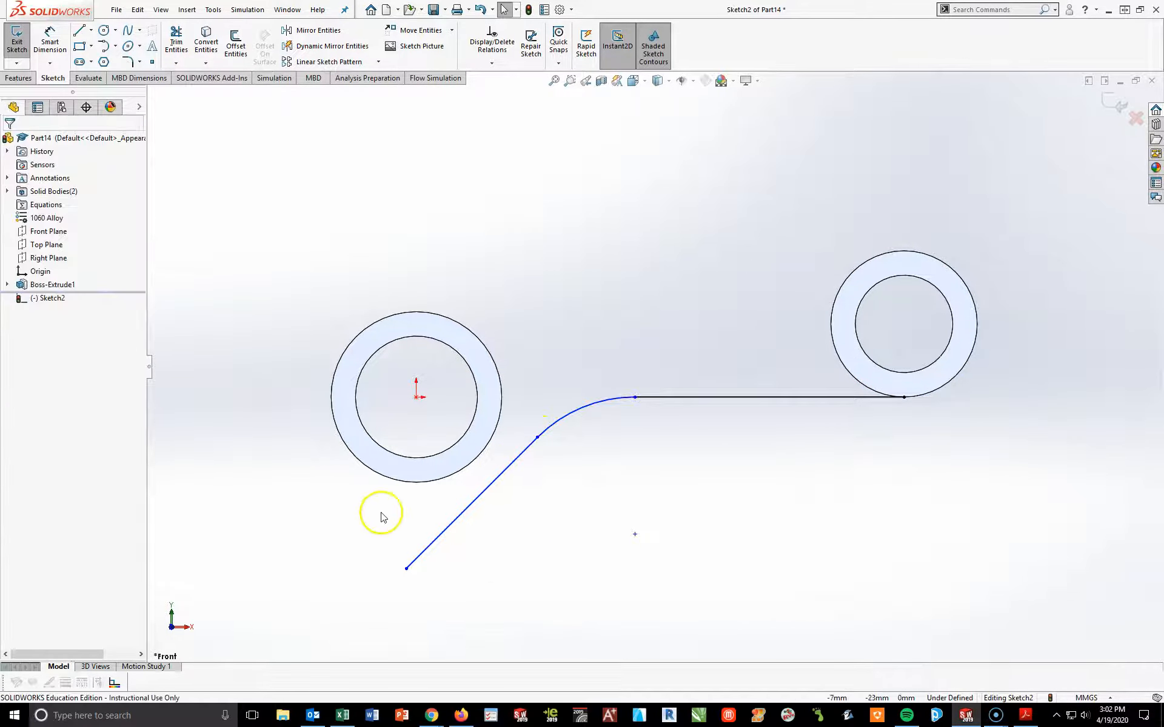
click(470, 515)
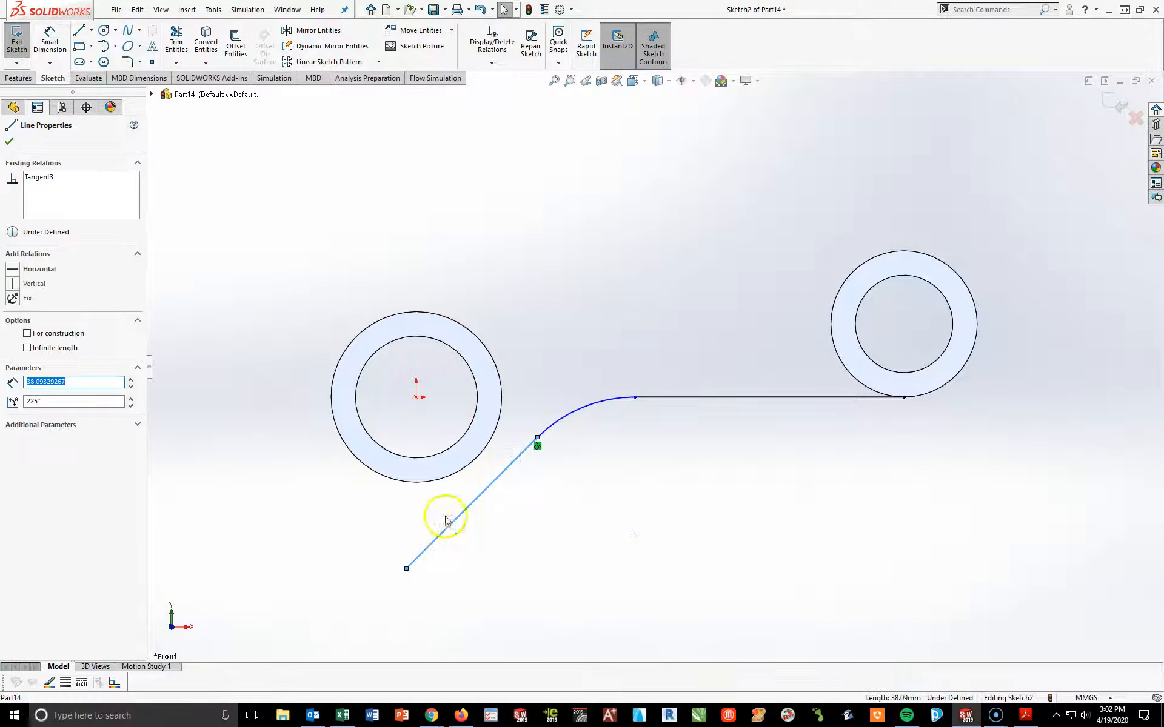
ctrl+click(438, 479)
click(12, 337)
Dimension the arc between the two lines to a radius of 20 mm
click(50, 41)
click(568, 400)
click(578, 446)
text(20)
key(Return)
key(Escape)
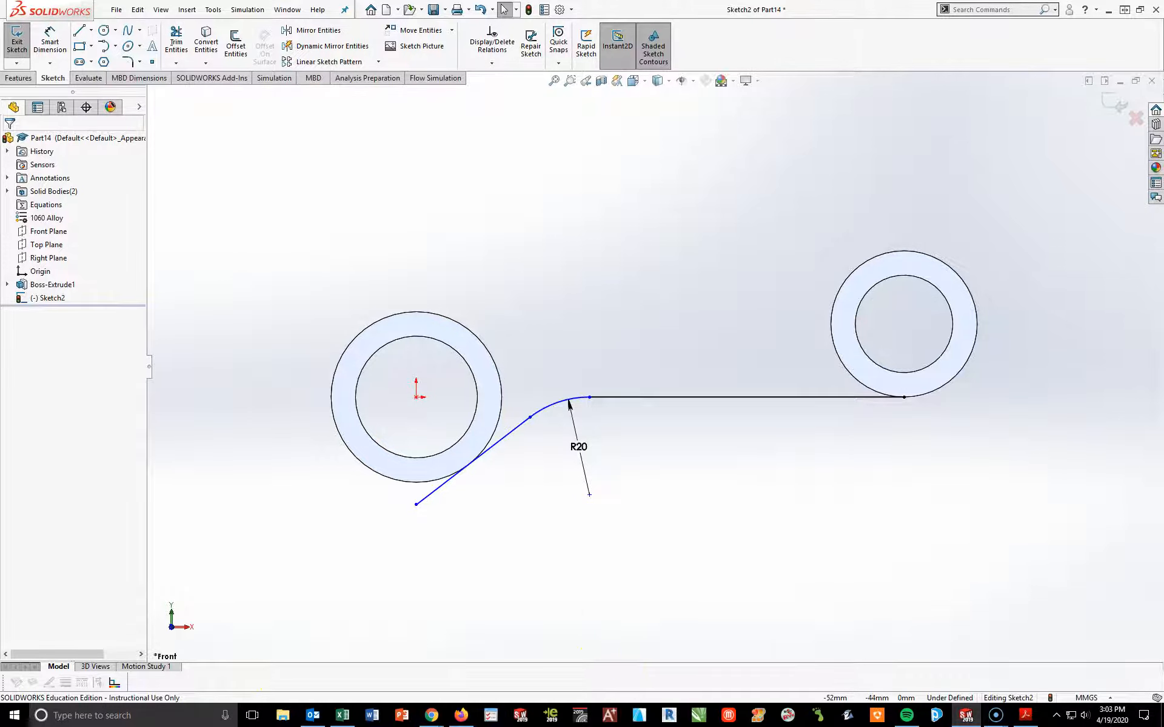
click(51, 44)
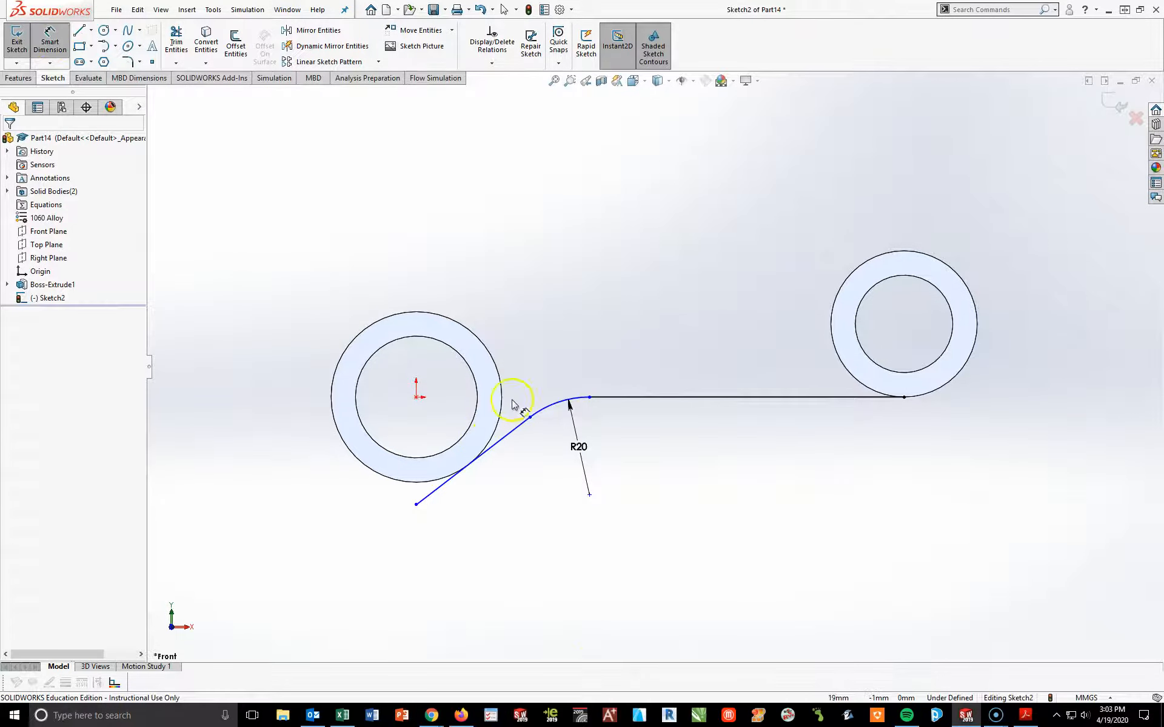
click(646, 398)
click(507, 440)
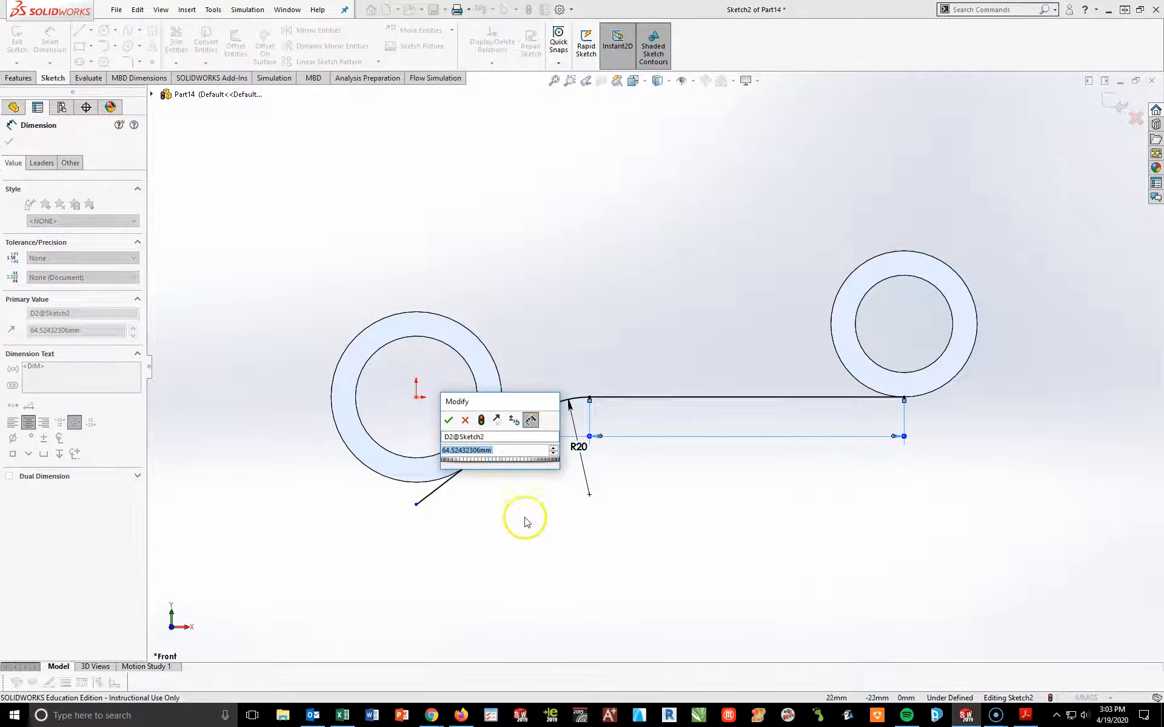
click(622, 470)
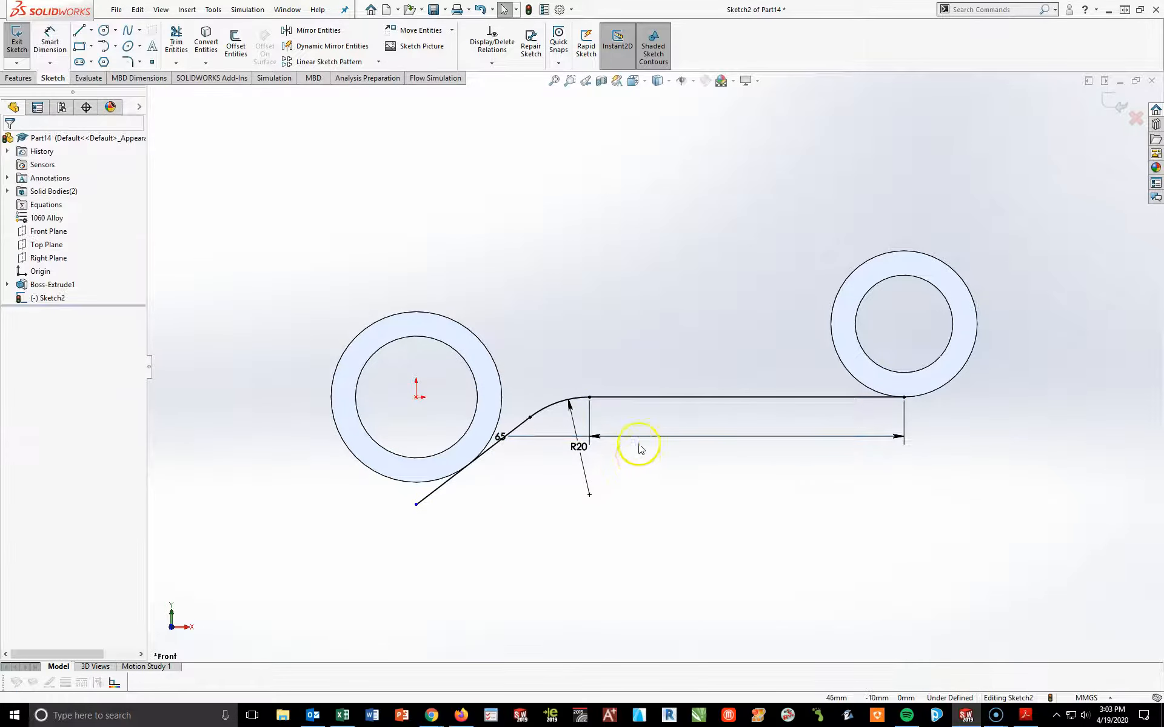
key(Delete)
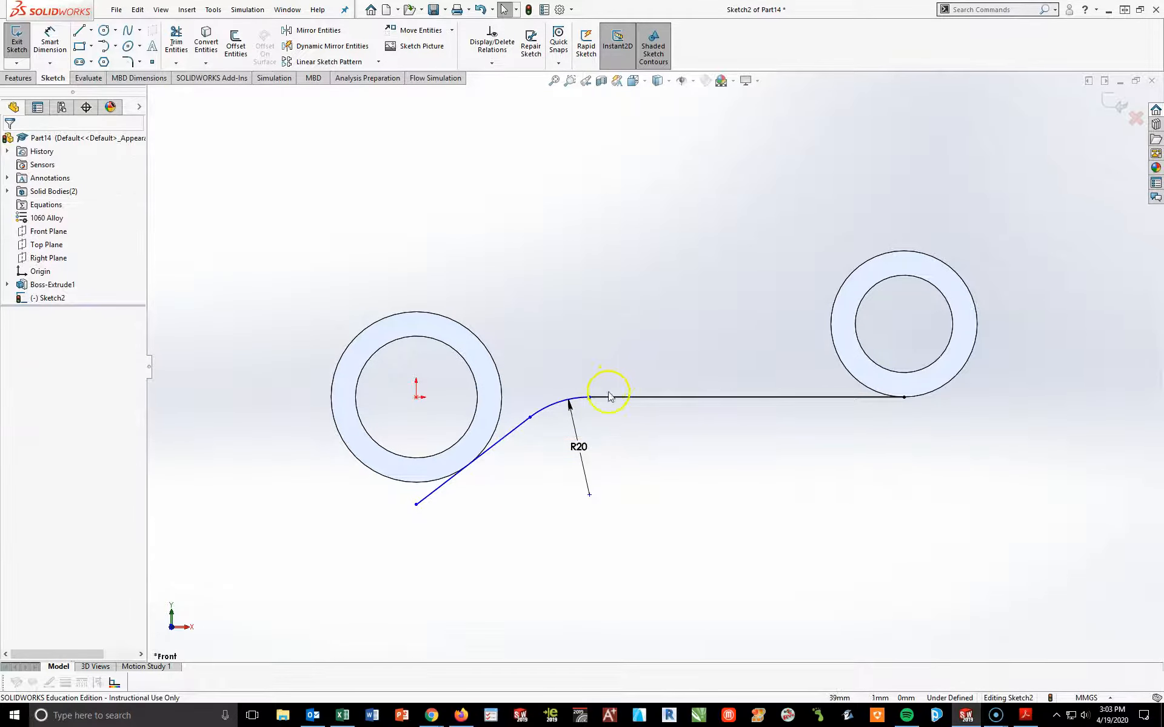
Dimension the angle between the angled line and the horizontal line to 30°
click(50, 43)
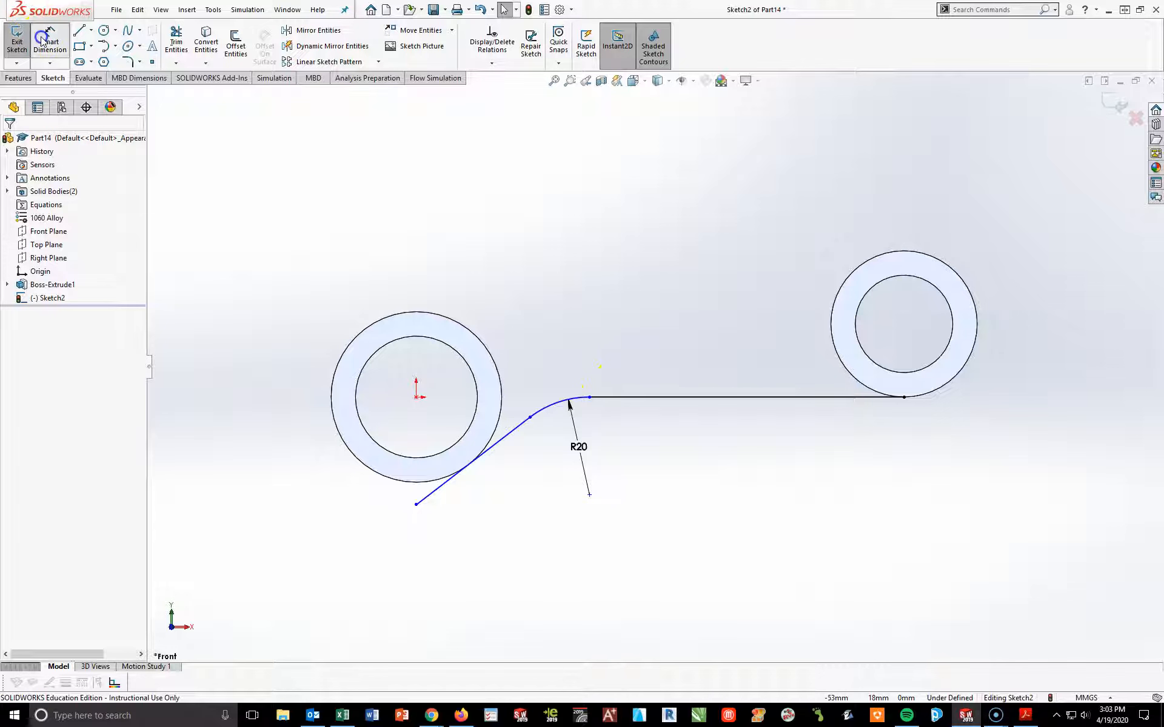
click(508, 435)
click(670, 397)
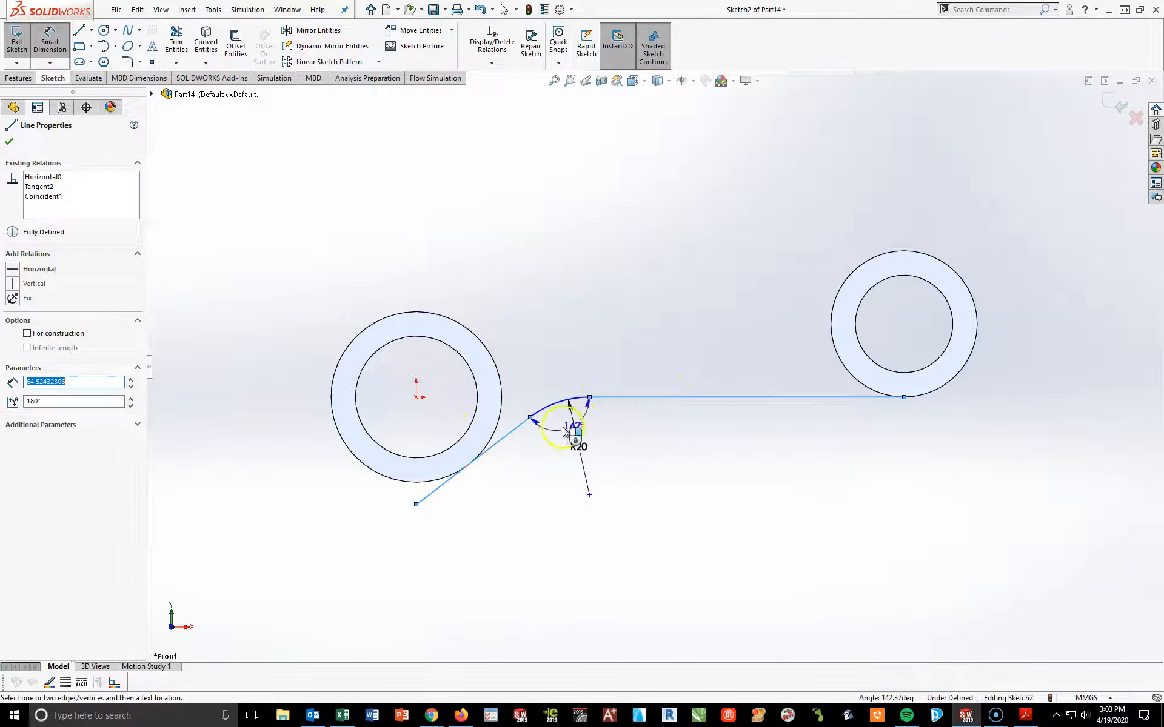
click(316, 479)
text(30)
key(Return)
key(Escape)
Sketch a horizontal line from the smaller ring's highest point, continuing into a tangent arc of about 9 mm radius and a short vertical line to the larger ring's top
click(79, 31)
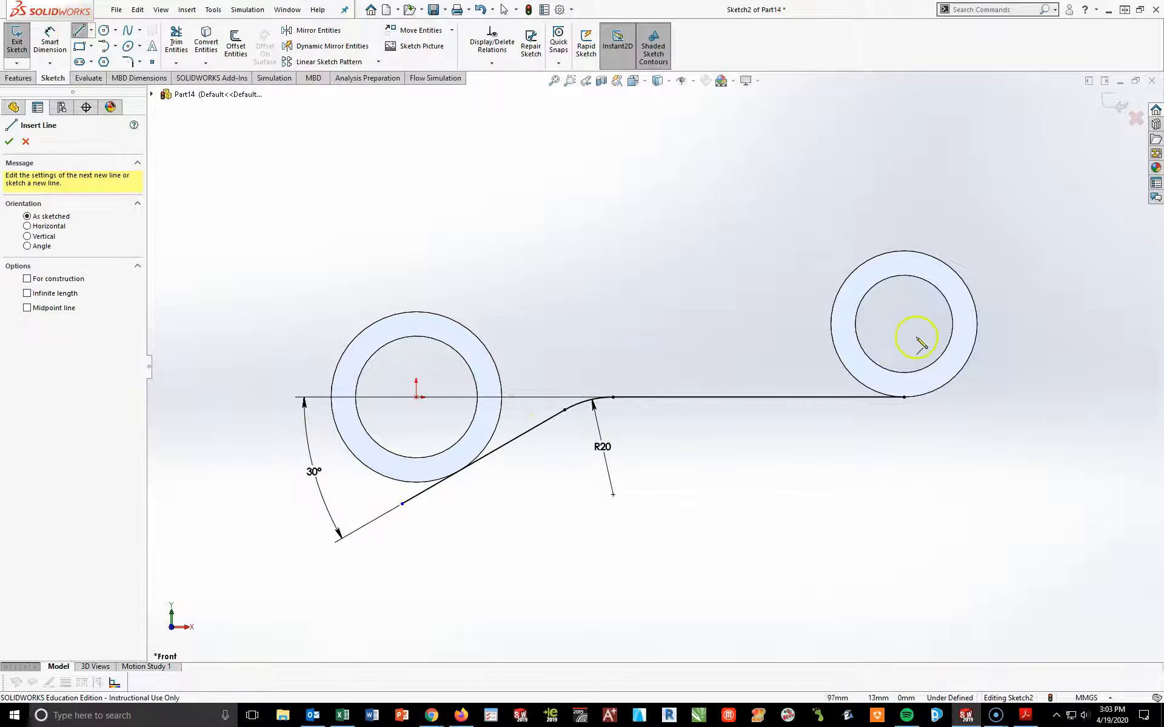
click(904, 251)
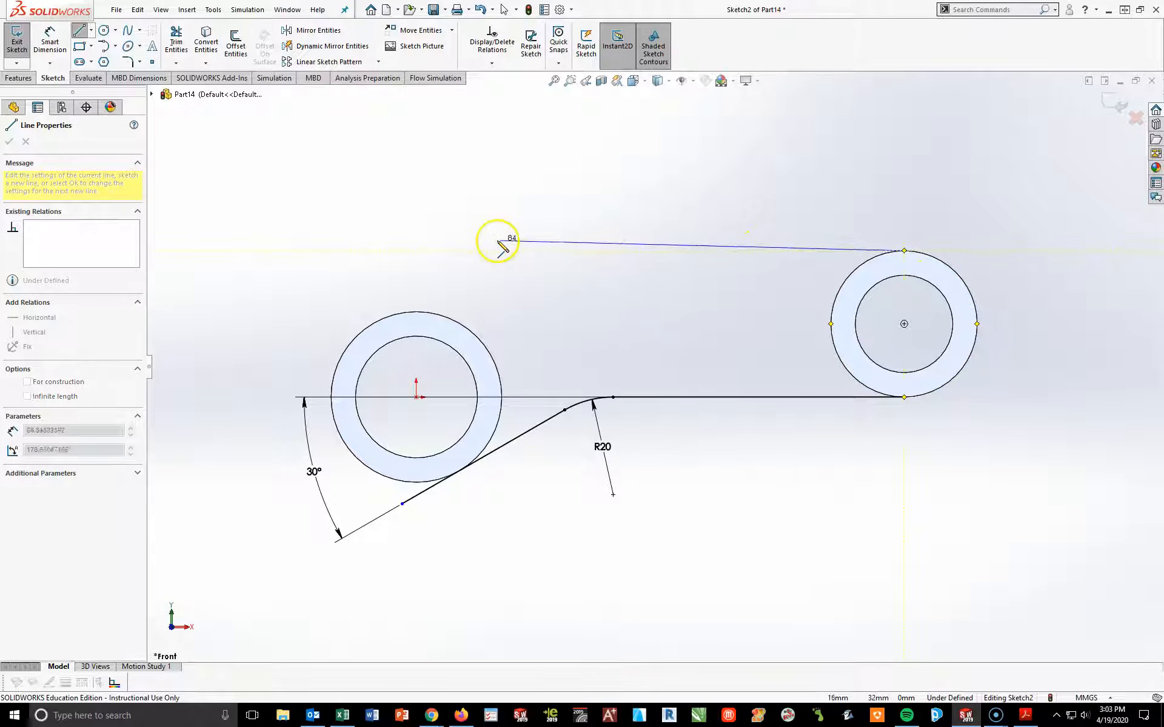
click(459, 250)
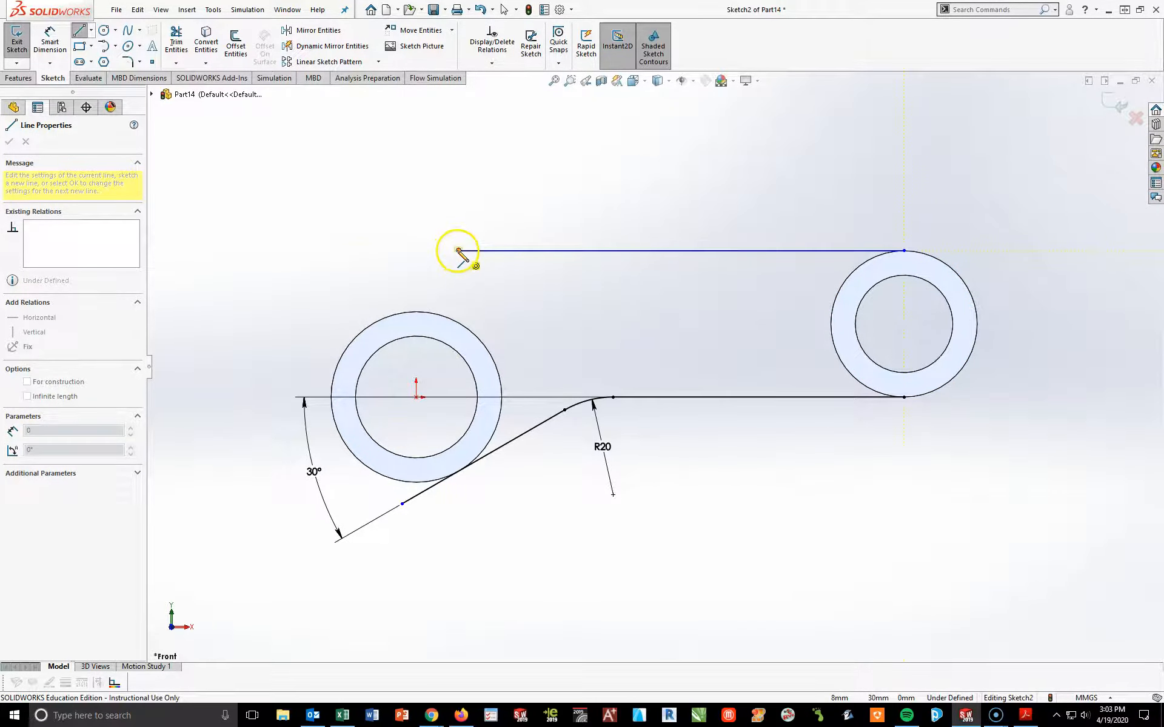
click(415, 293)
click(416, 313)
key(Escape)
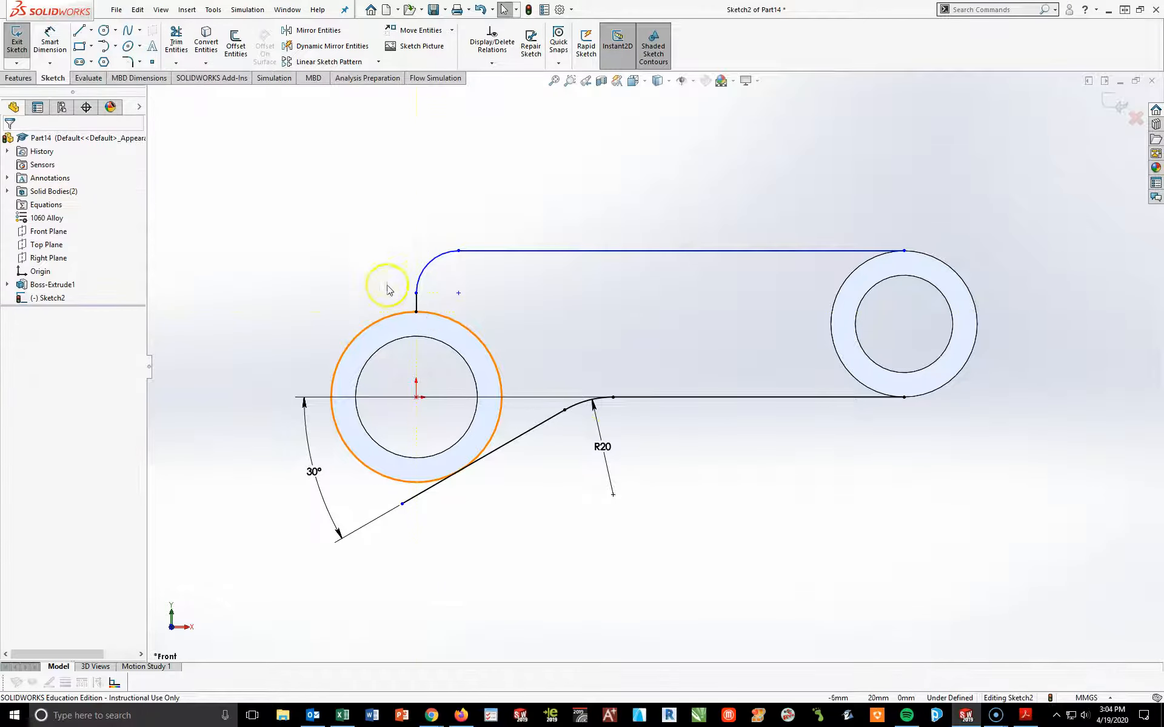
Align the upper horizontal line's endpoint on the smaller ring vertically with the lower horizontal line's endpoint
scroll(385, 288, down, 5)
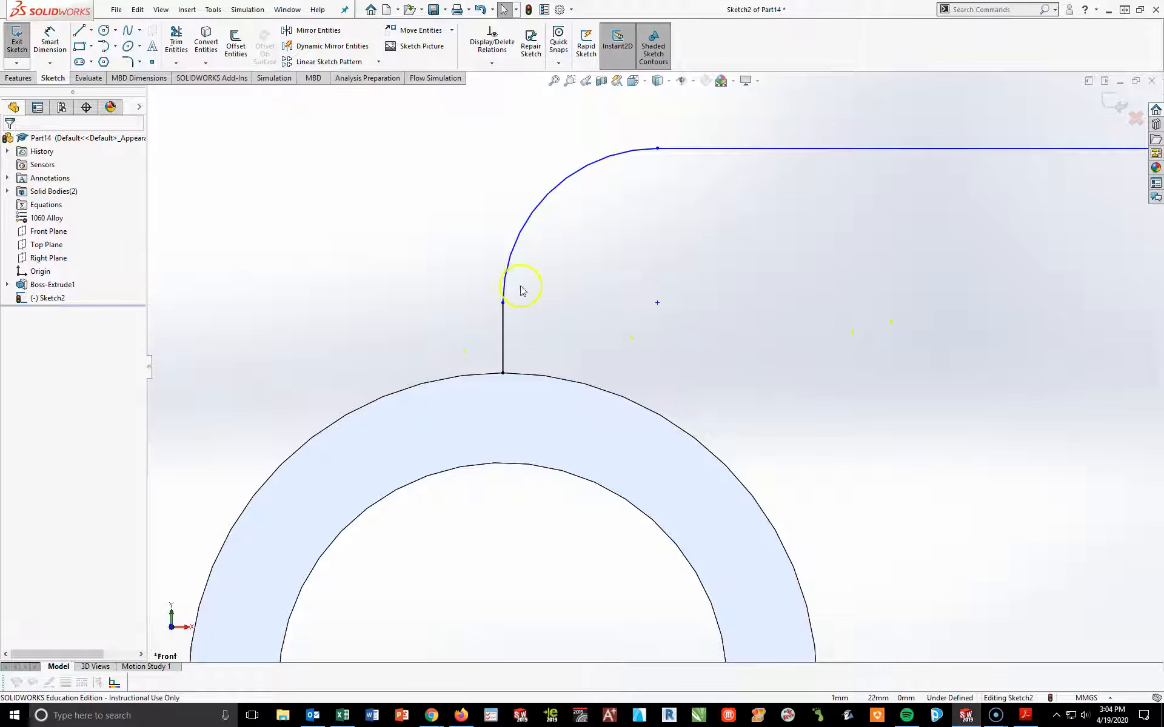
scroll(553, 389, up, 5)
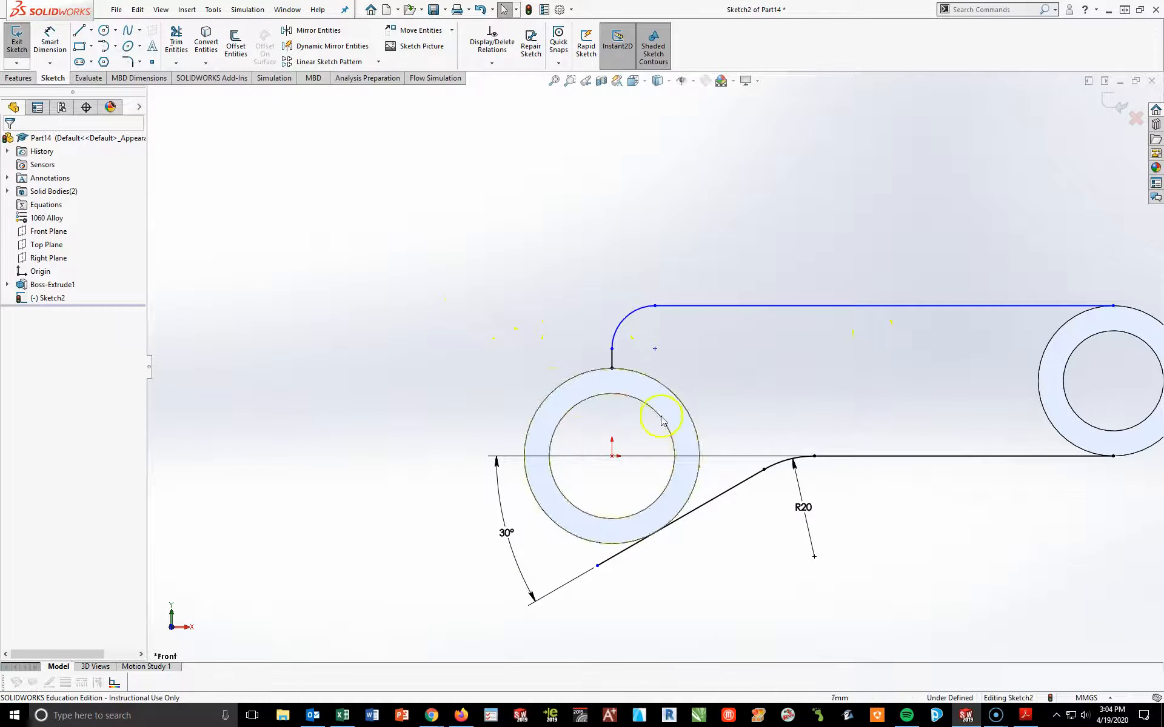
click(612, 368)
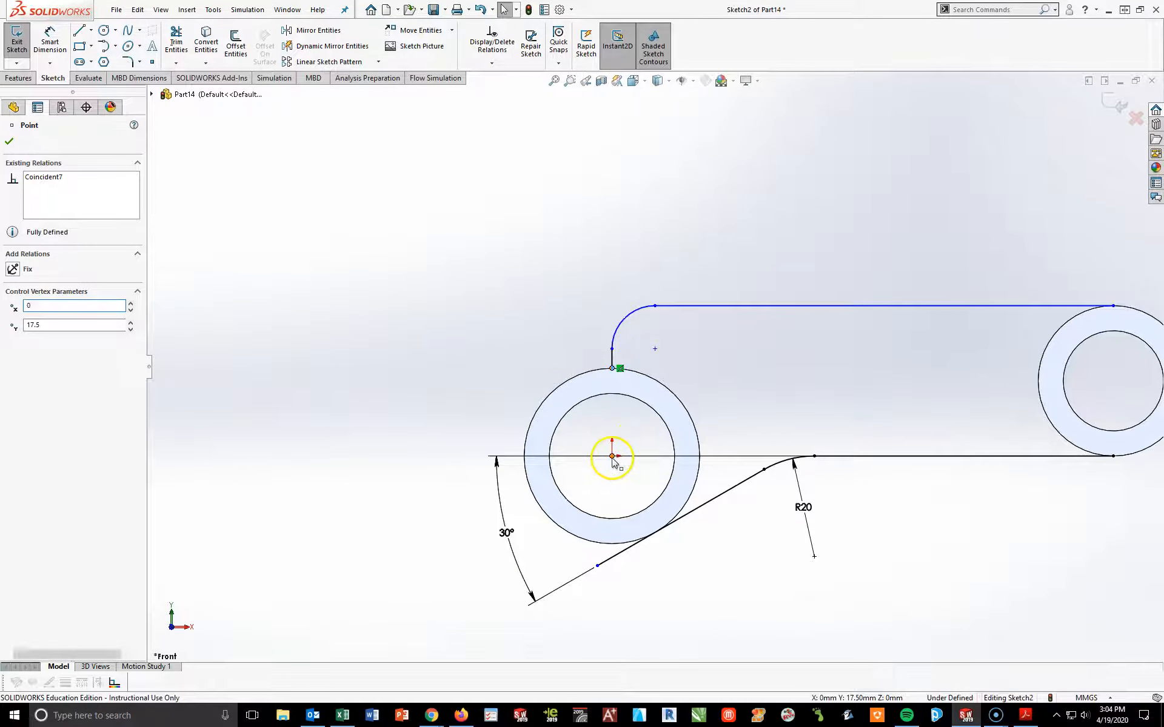
ctrl+click(612, 458)
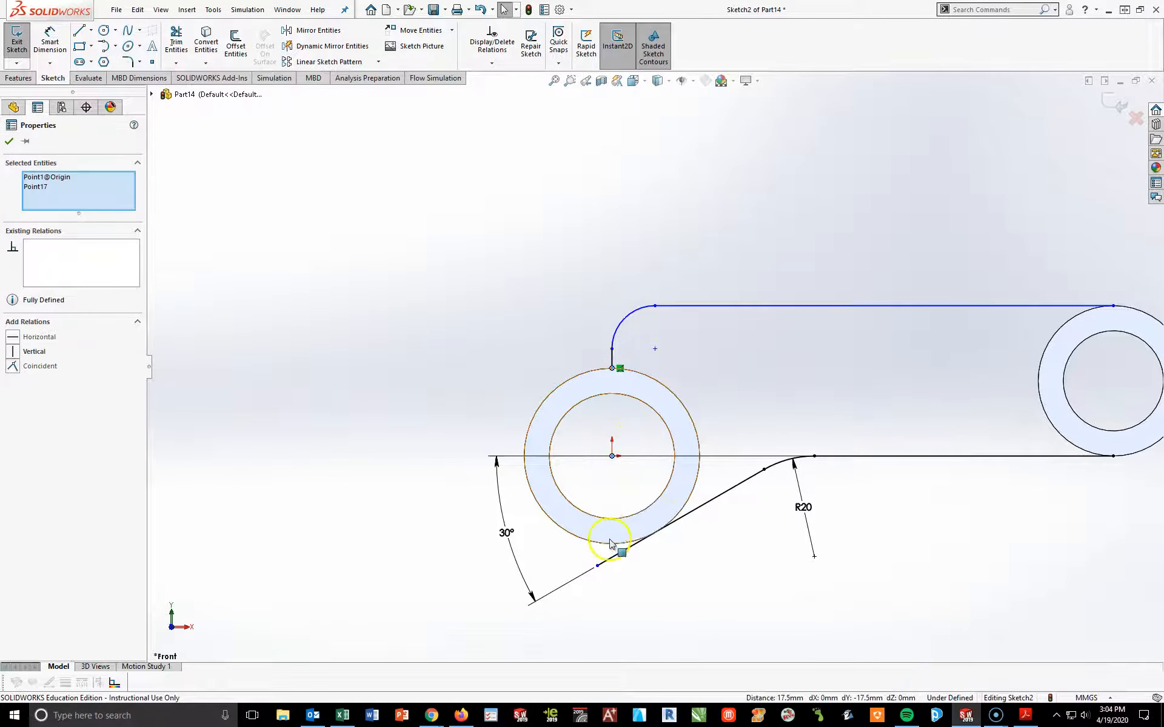
click(865, 603)
scroll(1034, 485, up, 2)
scroll(1034, 484, down, 3)
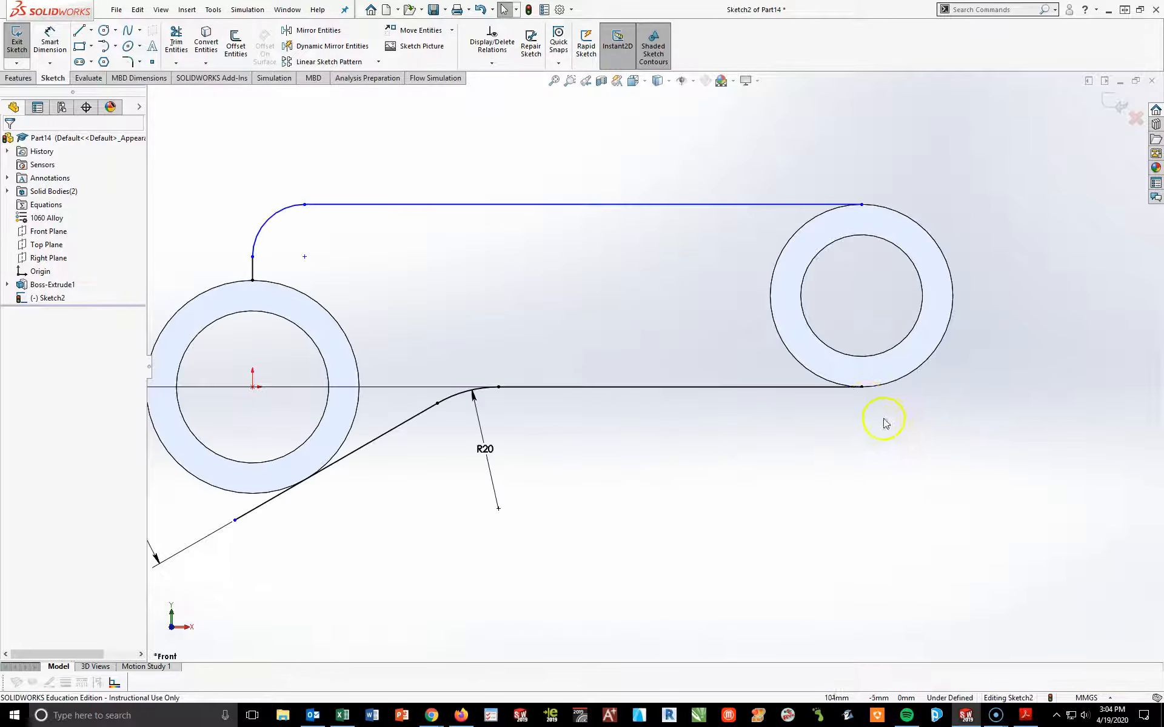
click(862, 387)
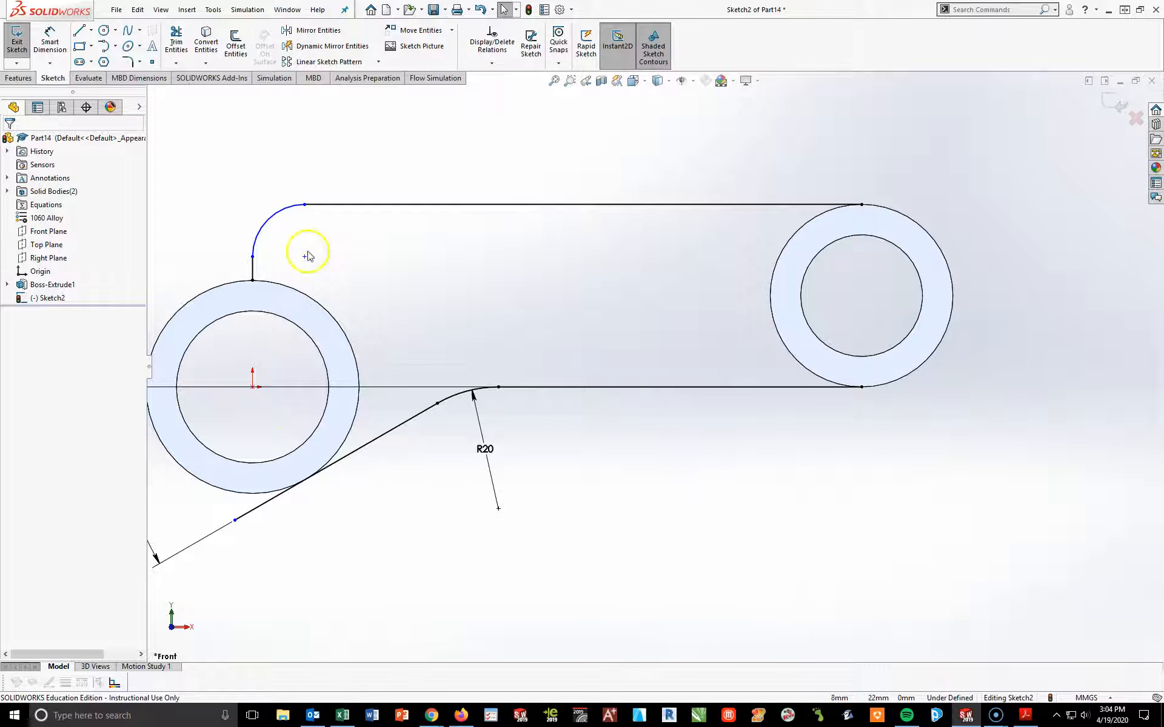
Dimension the arc between the upper horizontal line and the short vertical line to a radius of 10 mm
click(51, 44)
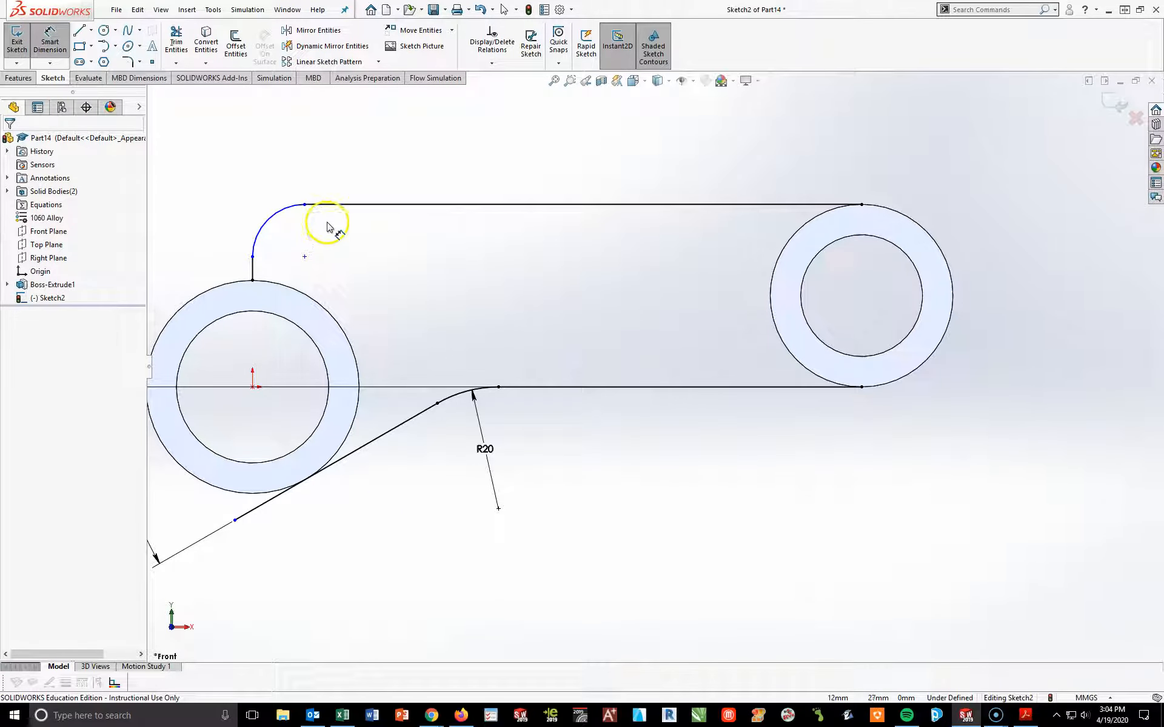
click(269, 228)
click(216, 177)
text(10)
key(Return)
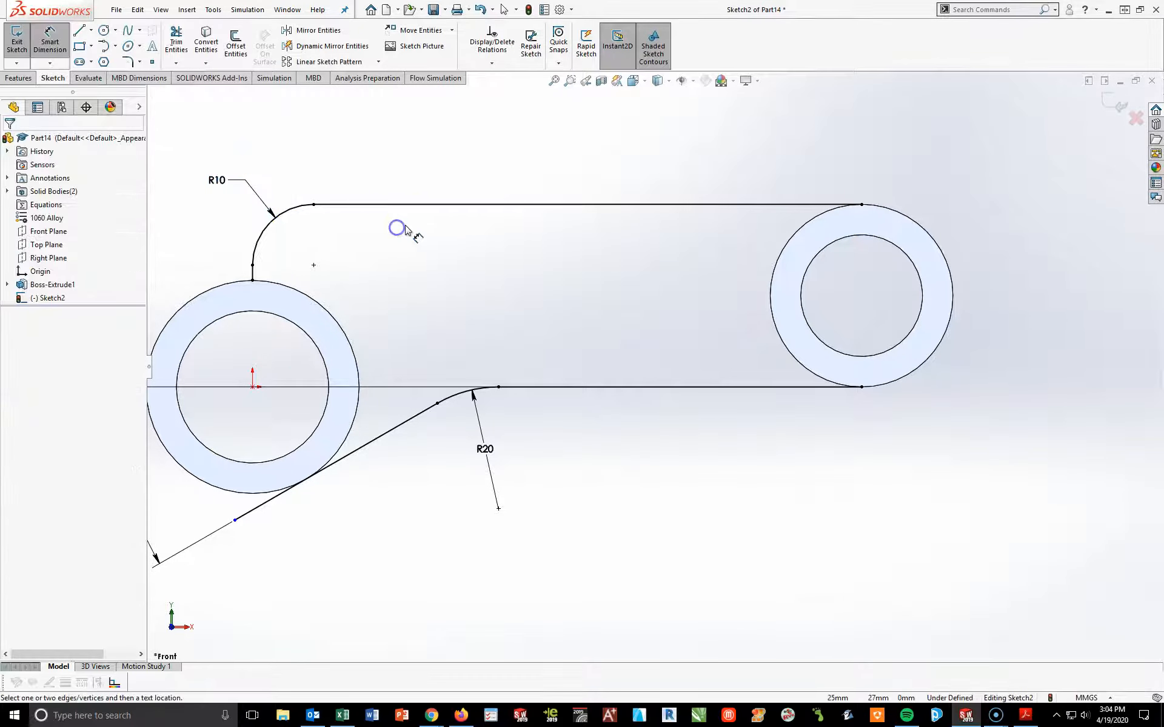
key(Escape)
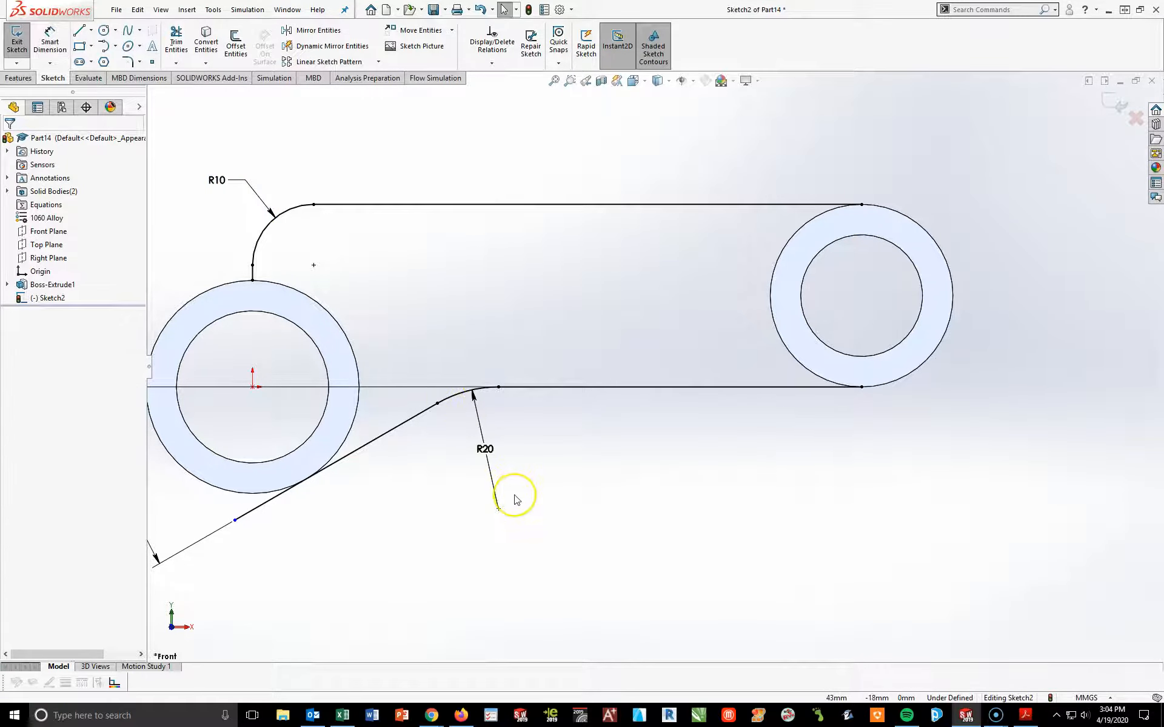
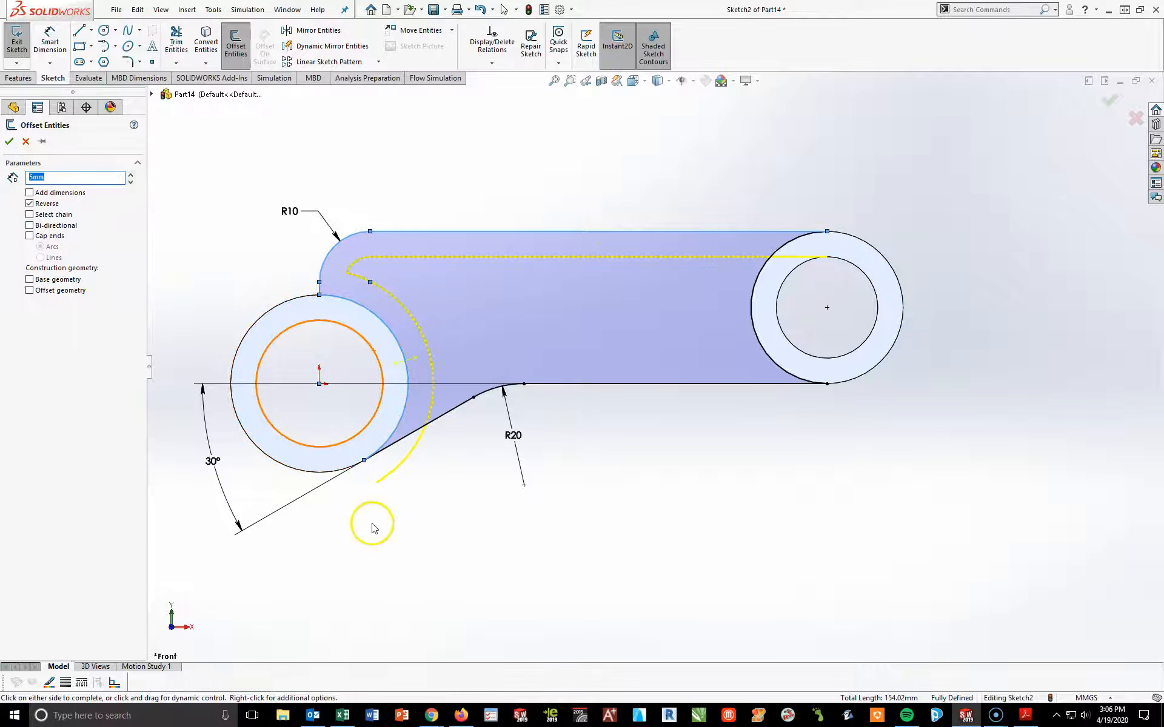
Complete the offset selection with the R20 arc, the lower horizontal line and the smaller ring's outer edge, and offset the arm profile 5 mm inward
click(492, 390)
click(644, 384)
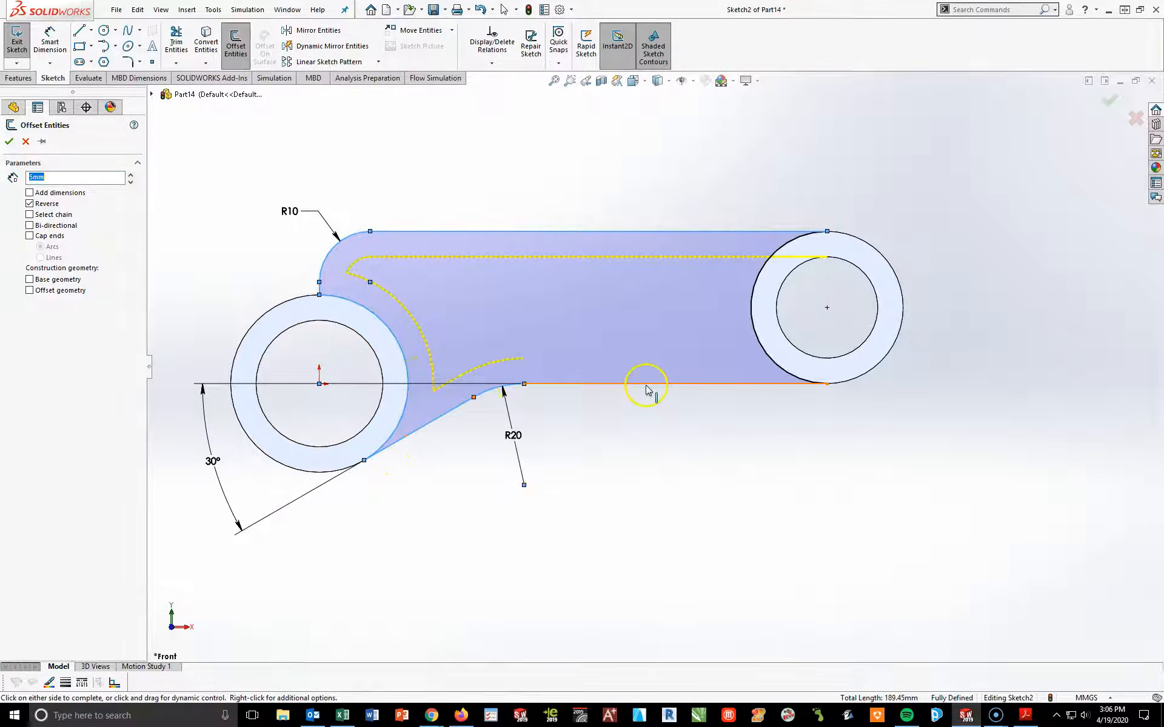
click(750, 321)
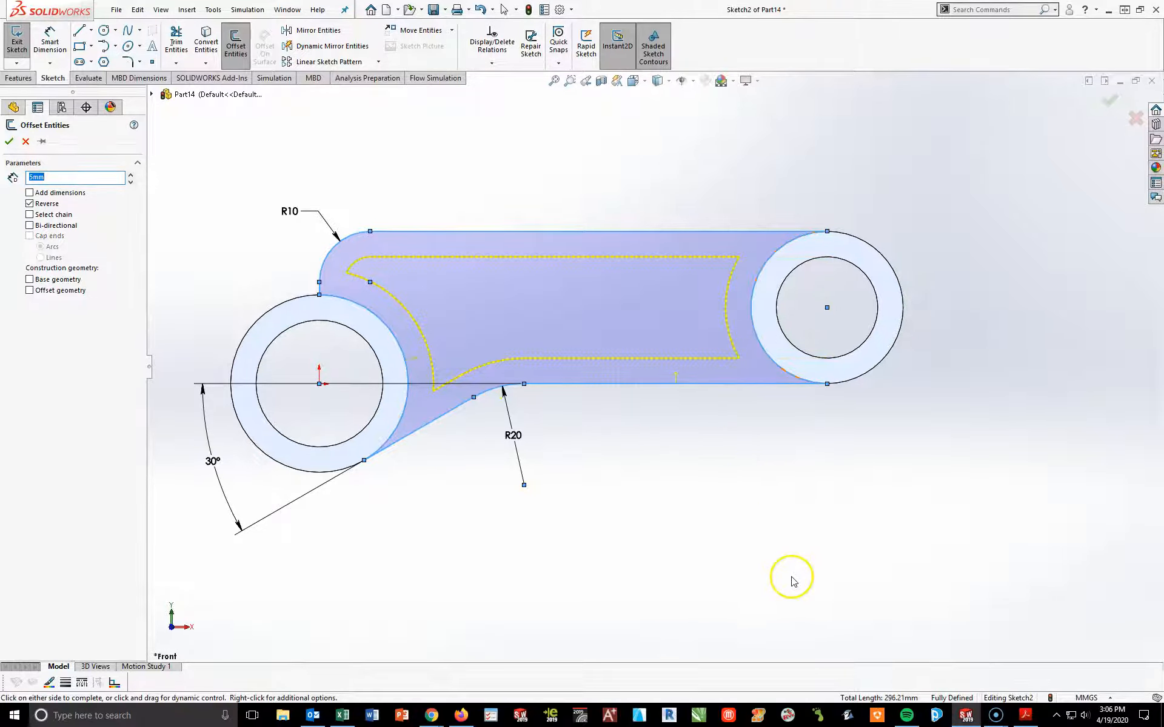
click(9, 142)
Dimension the spacing between the lower horizontal line and its inner offset line as 5 mm
click(50, 42)
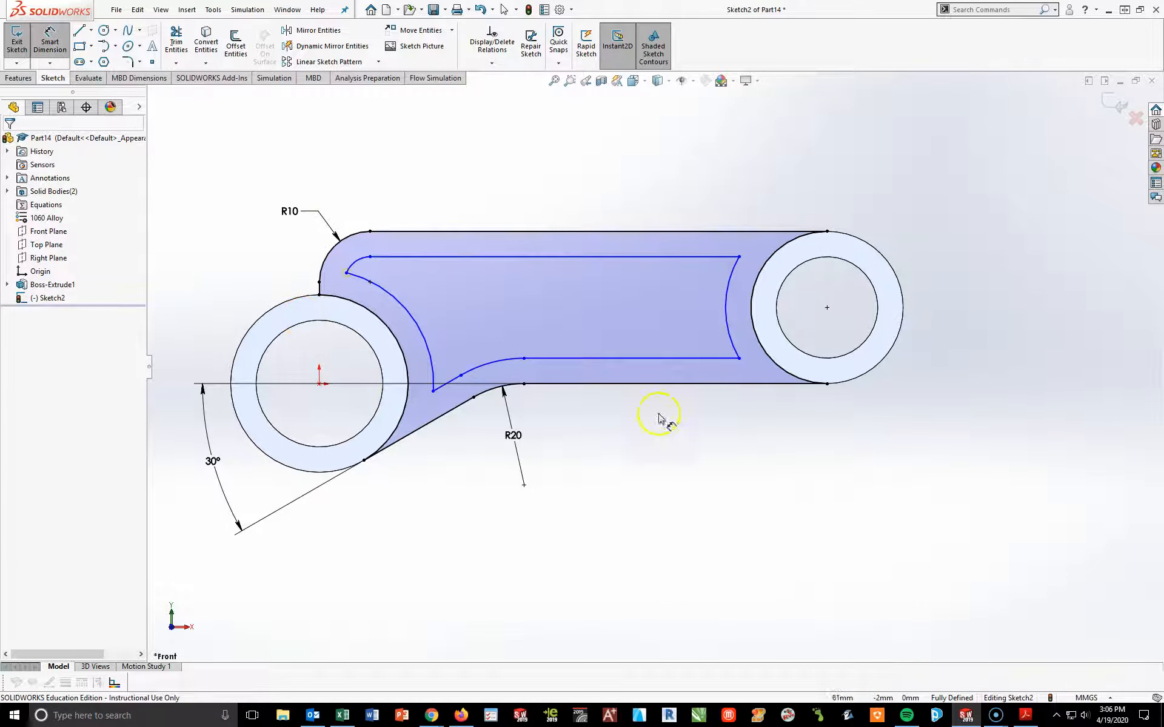
click(667, 359)
click(675, 384)
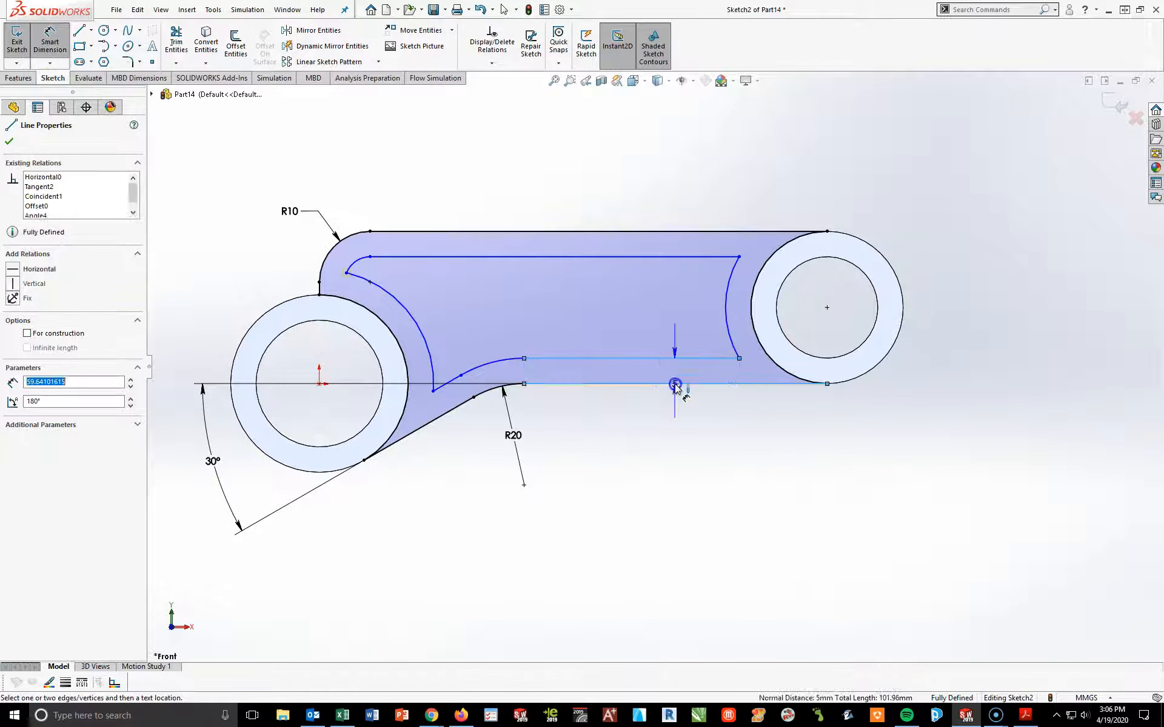
click(637, 417)
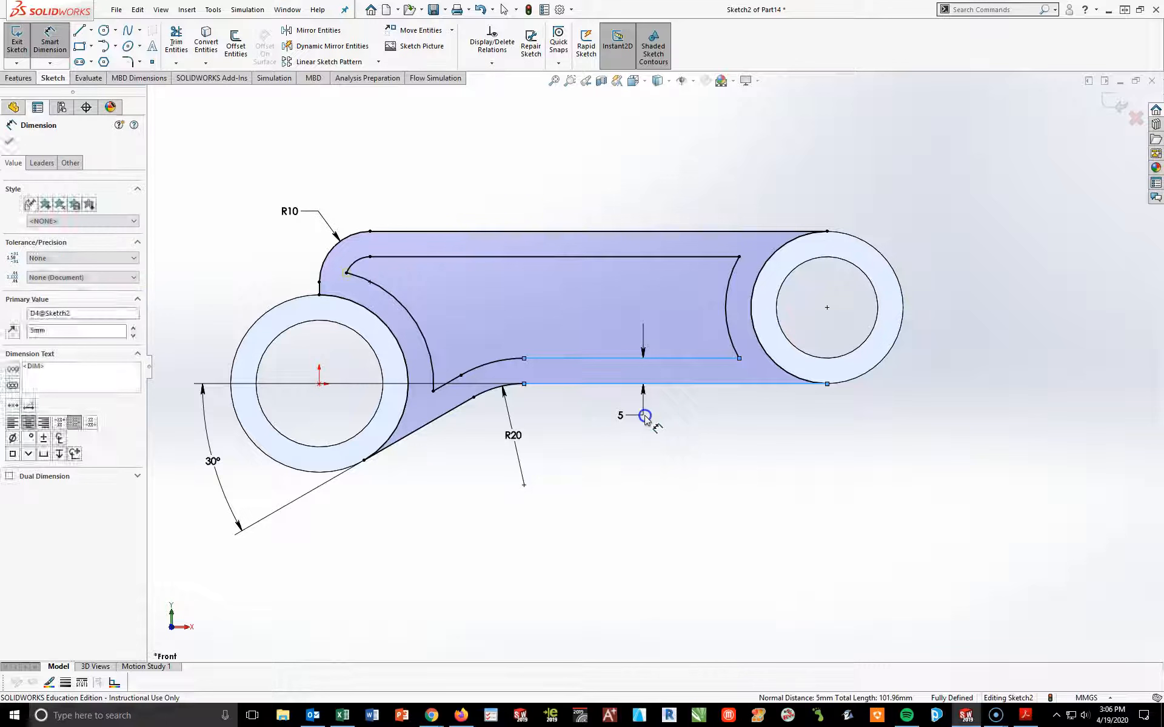
click(590, 399)
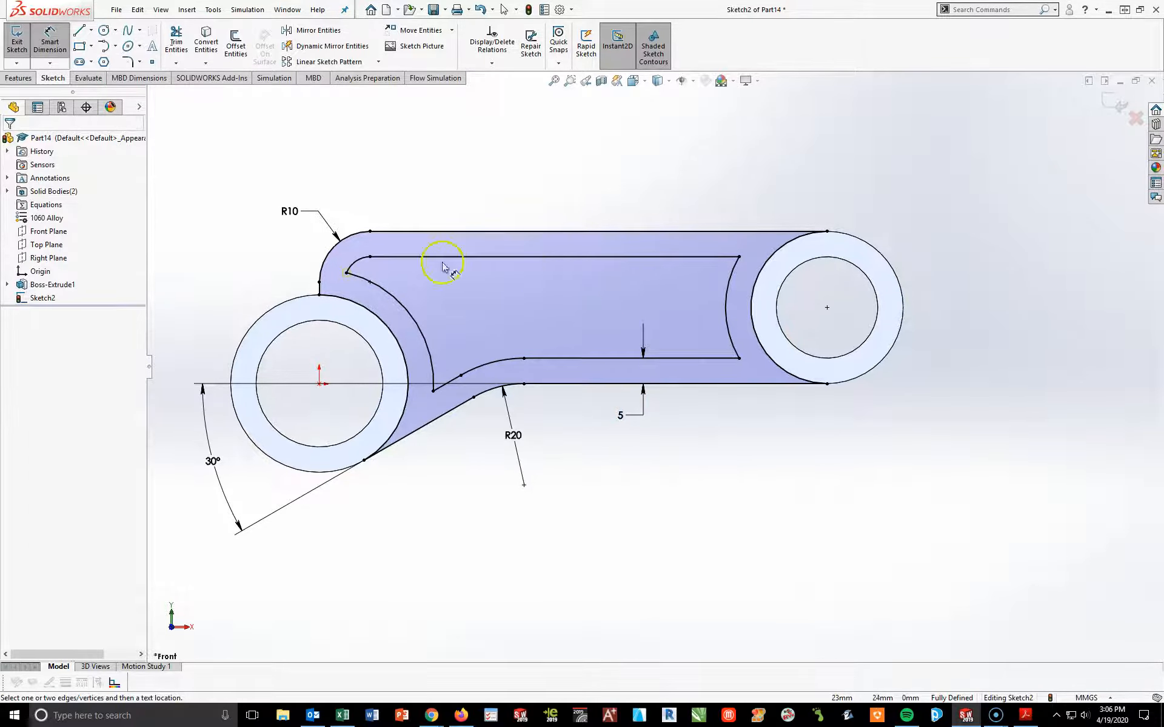
Sketch two 20 mm vertical lines between the inner profile's upper and lower horizontal lines, near the middle of the arm
click(80, 31)
click(549, 257)
click(549, 358)
key(Escape)
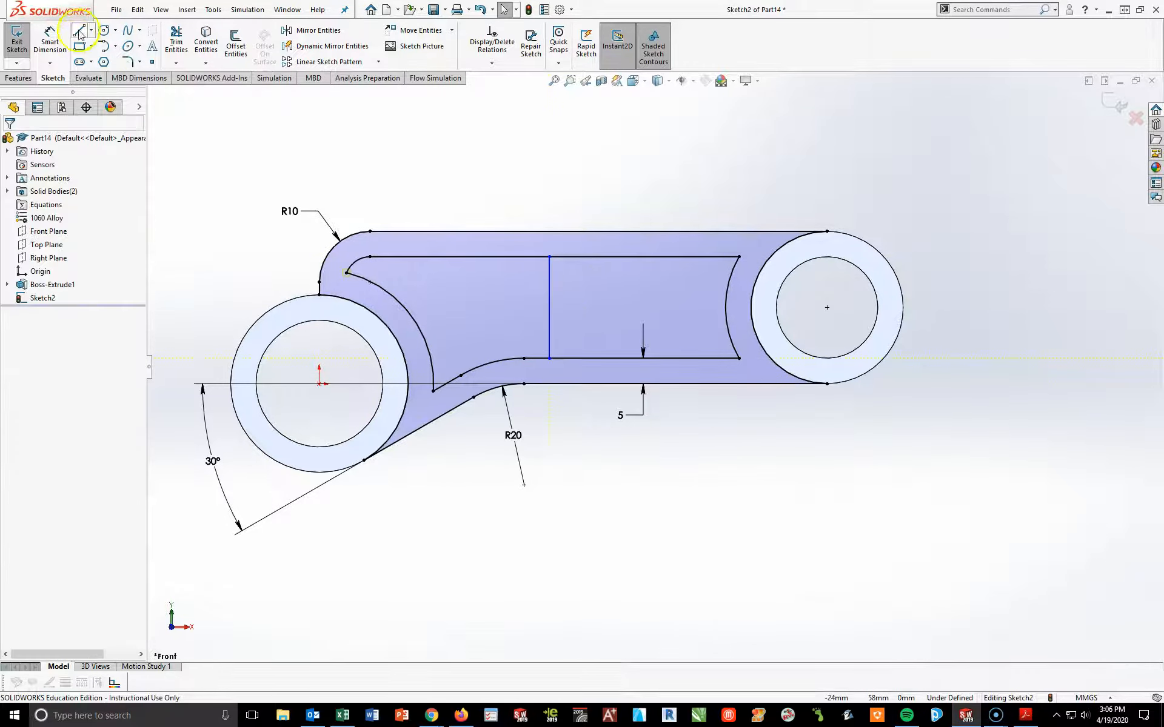
click(79, 32)
click(593, 257)
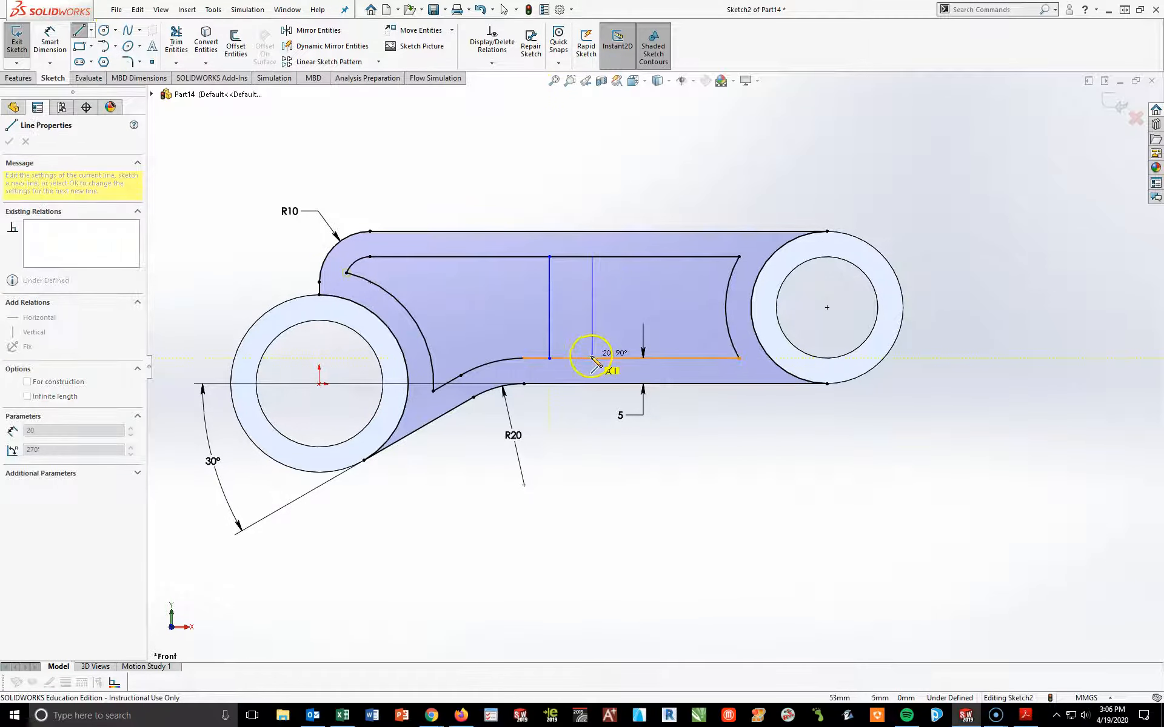
click(592, 358)
key(Escape)
Trim the inner profile's upper and lower segments between the two vertical lines, and move the 5 mm dimension text clear of the arm
click(176, 40)
click(571, 257)
click(571, 359)
key(Escape)
drag(481, 422, 634, 436)
click(535, 494)
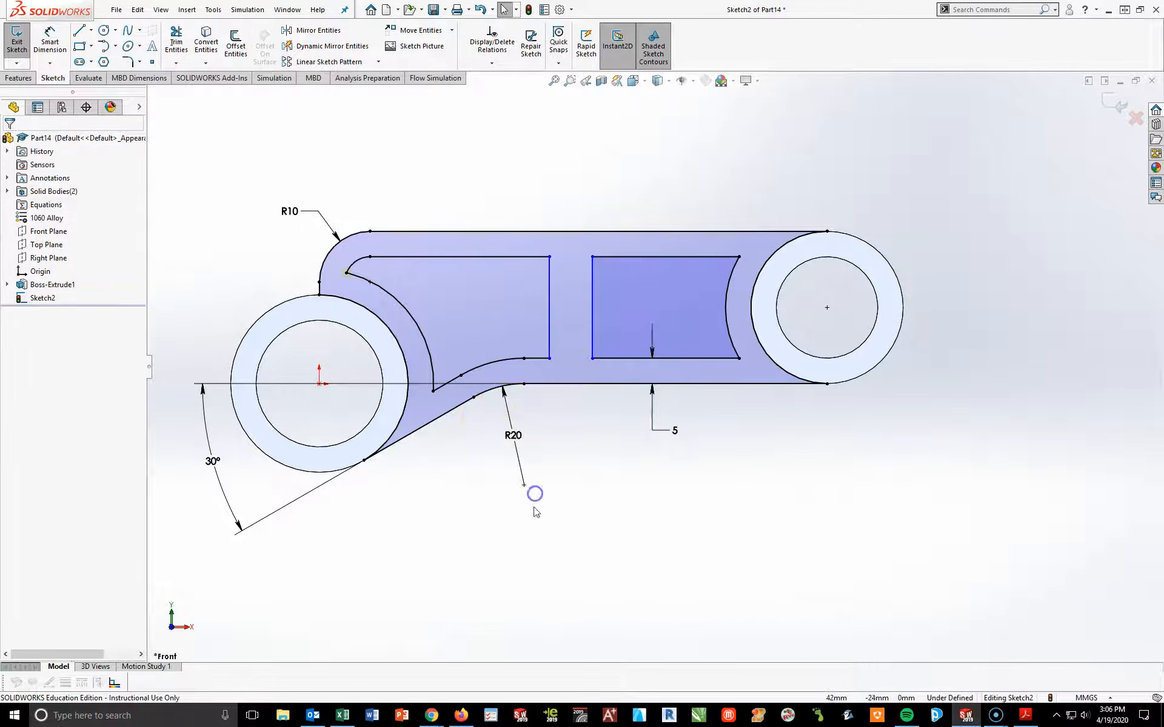
Dimension the distance between the two vertical lines to 10 mm
click(50, 41)
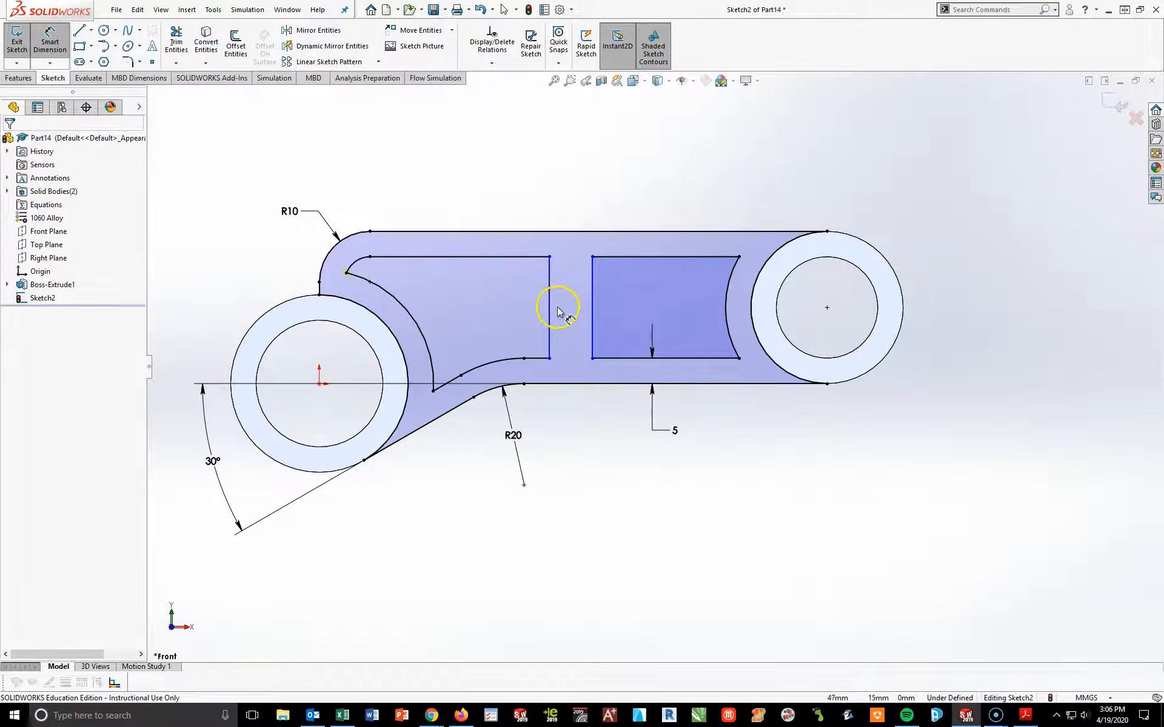
click(549, 311)
click(592, 311)
click(565, 195)
text(10)
key(Return)
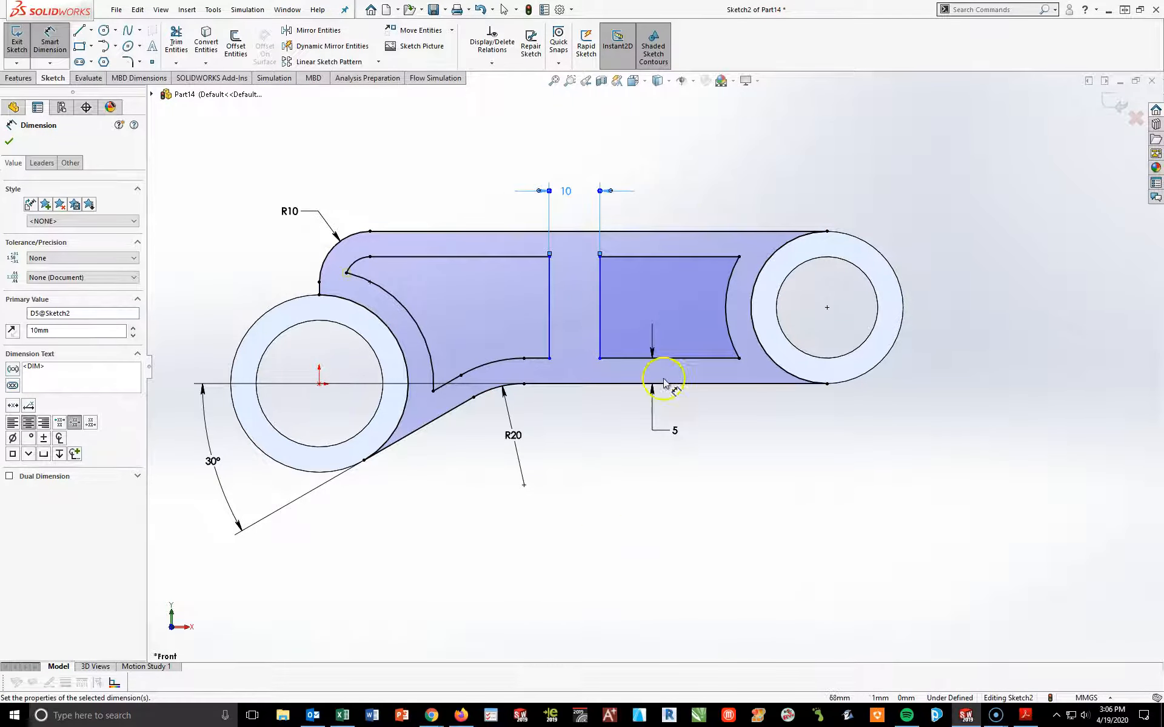
Dimension the distance from the vertical line nearer the smaller ring to that ring's center as 50 mm
click(601, 313)
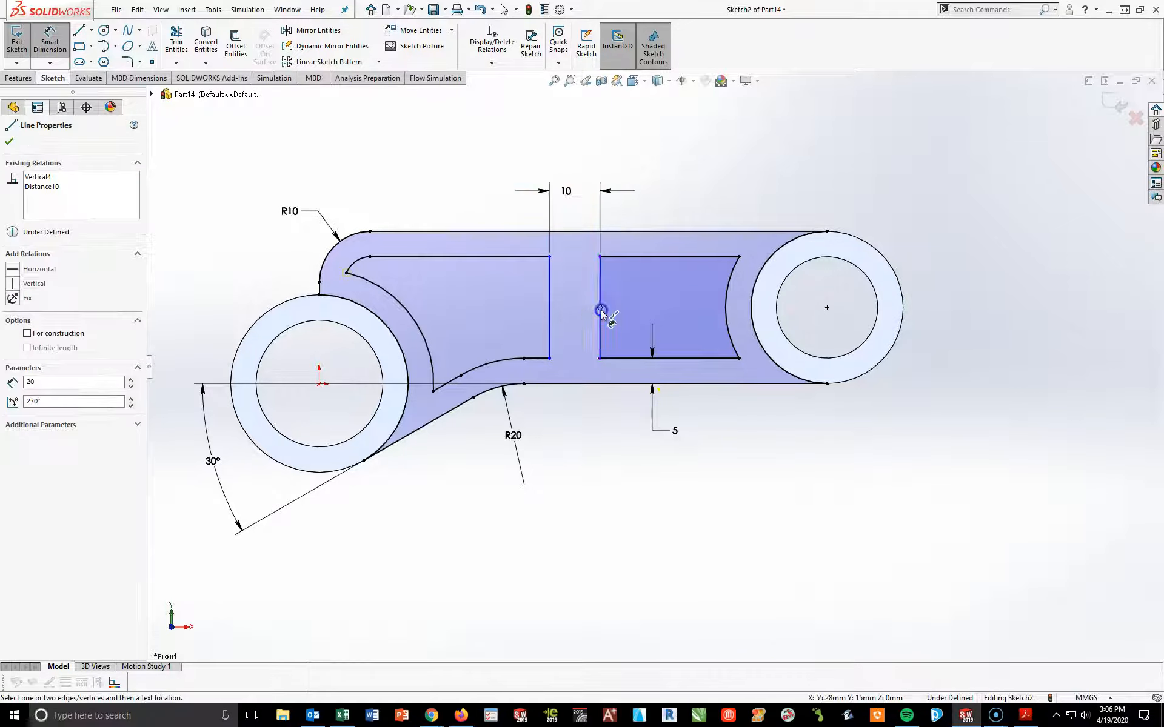
click(827, 308)
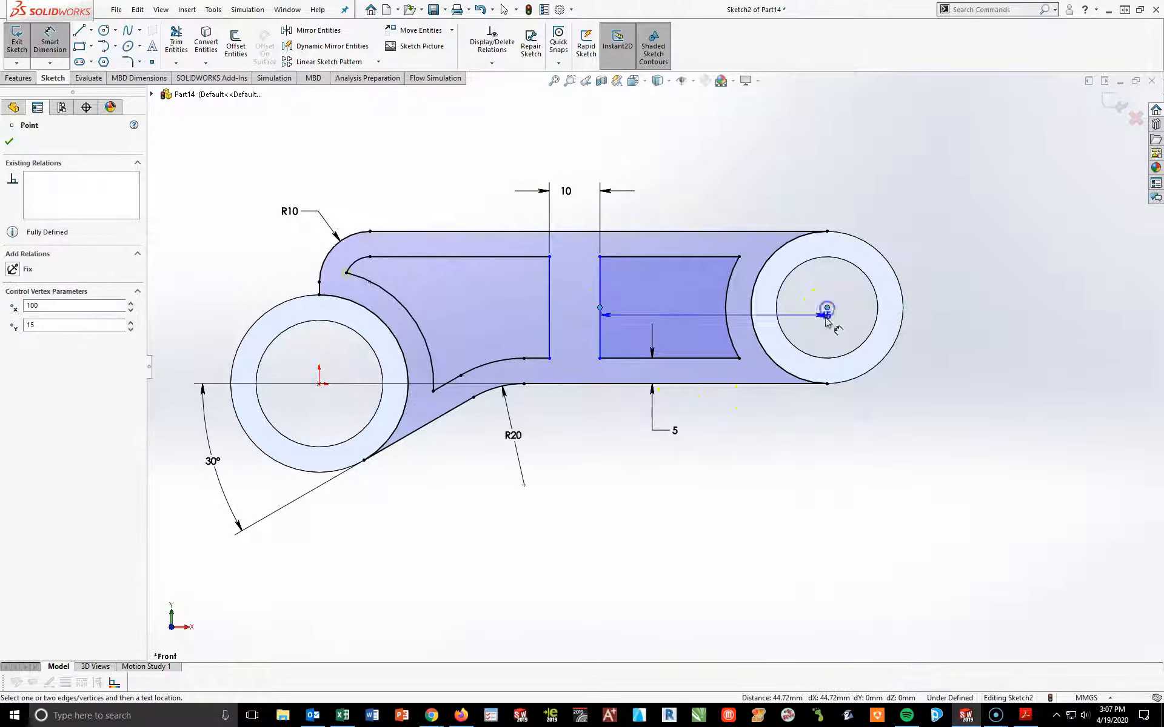
click(727, 488)
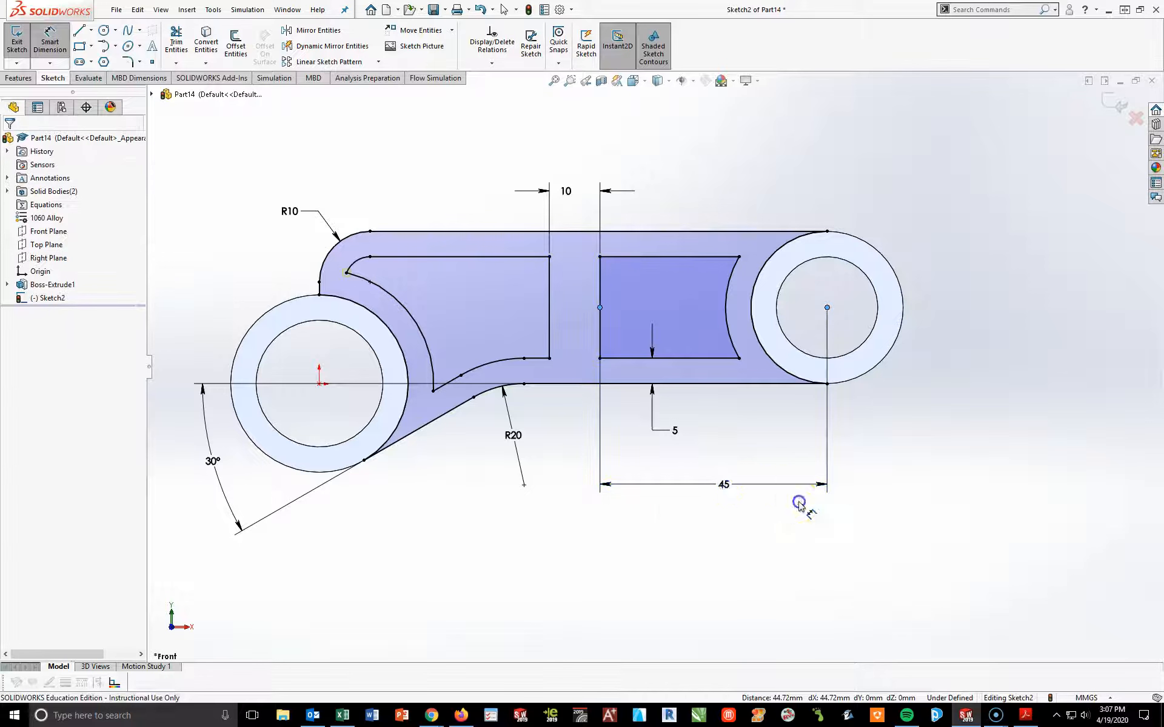
text(50)
key(Return)
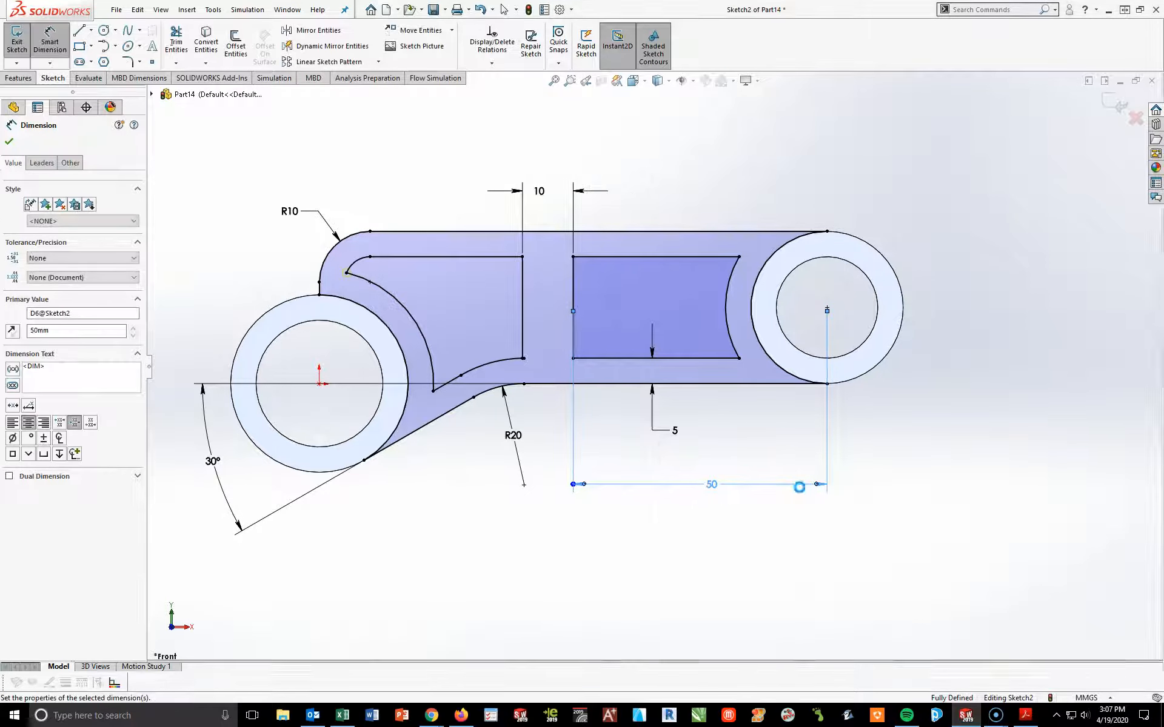
click(670, 540)
click(461, 448)
key(Escape)
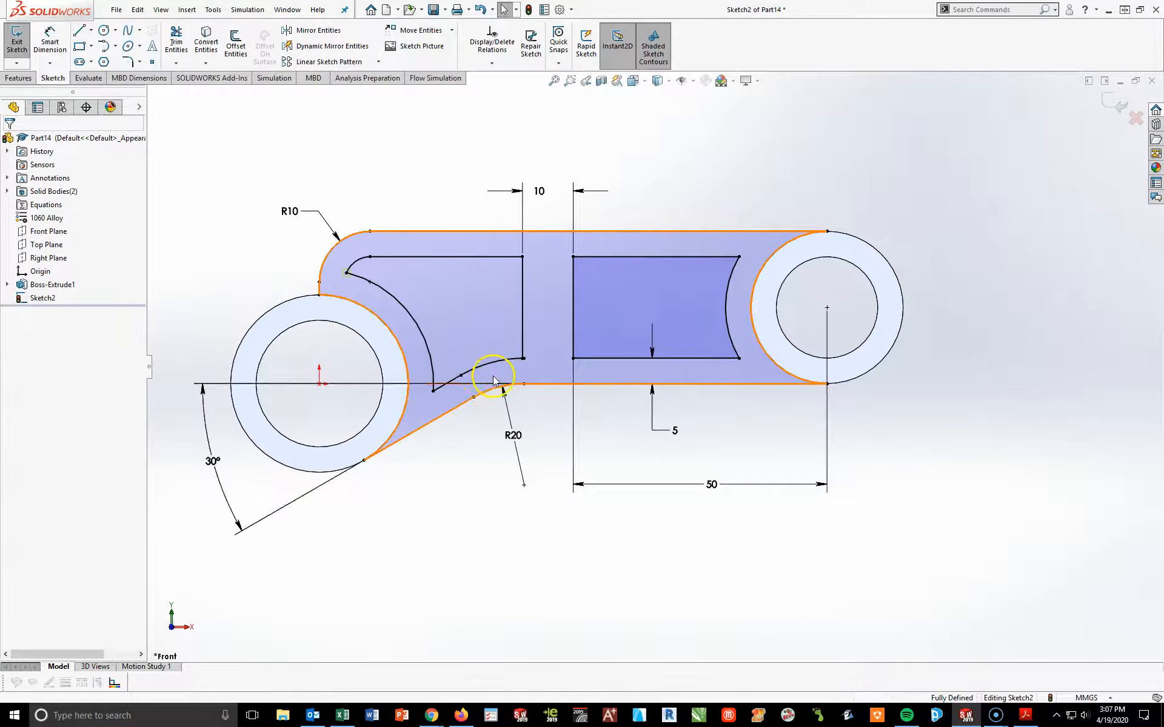
Try to trim the short overhang at the inner lower arc's end beyond the vertical line farther from the smaller ring
scroll(485, 381, down, 6)
scroll(298, 223, down, 3)
click(175, 42)
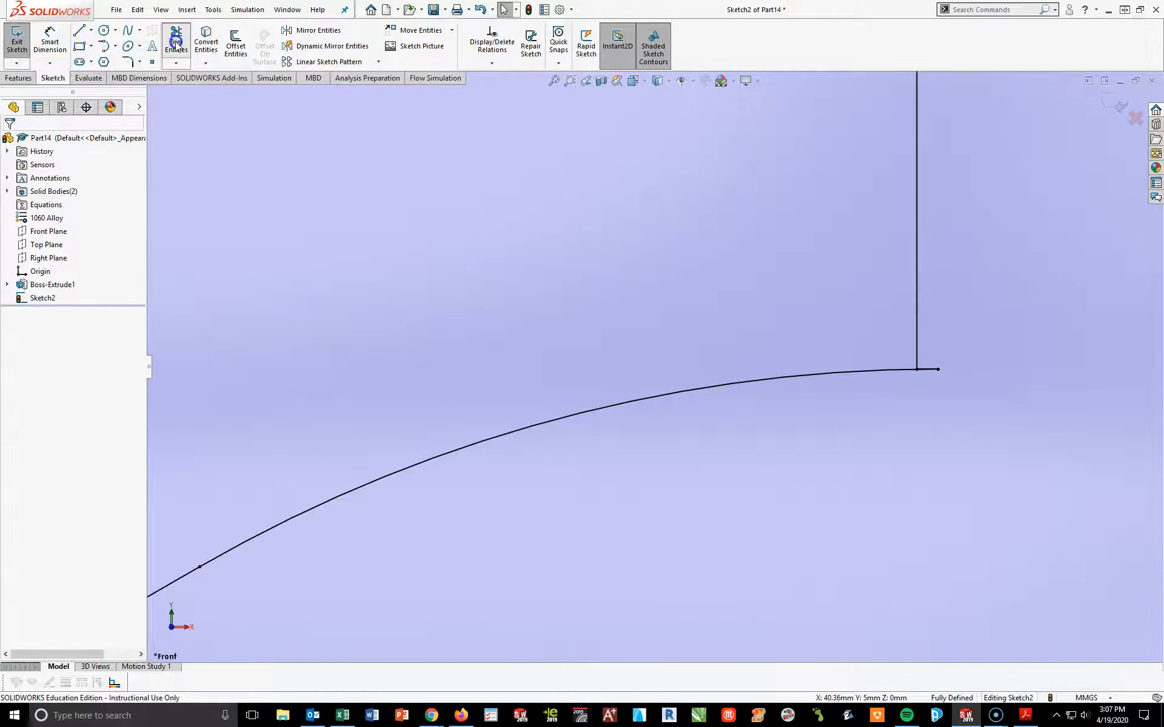
click(928, 372)
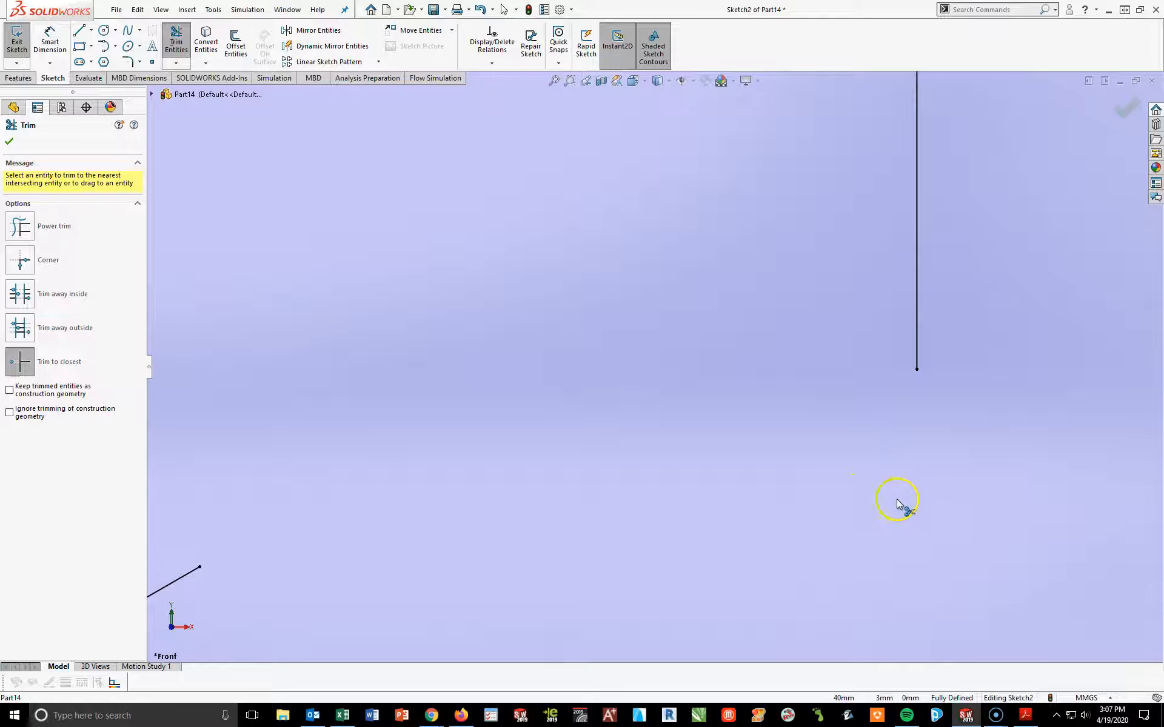
key(ctrl+z)
Try to move the overhanging endpoint and the vertical line's lower endpoint together at the inner lower arc's end
click(939, 369)
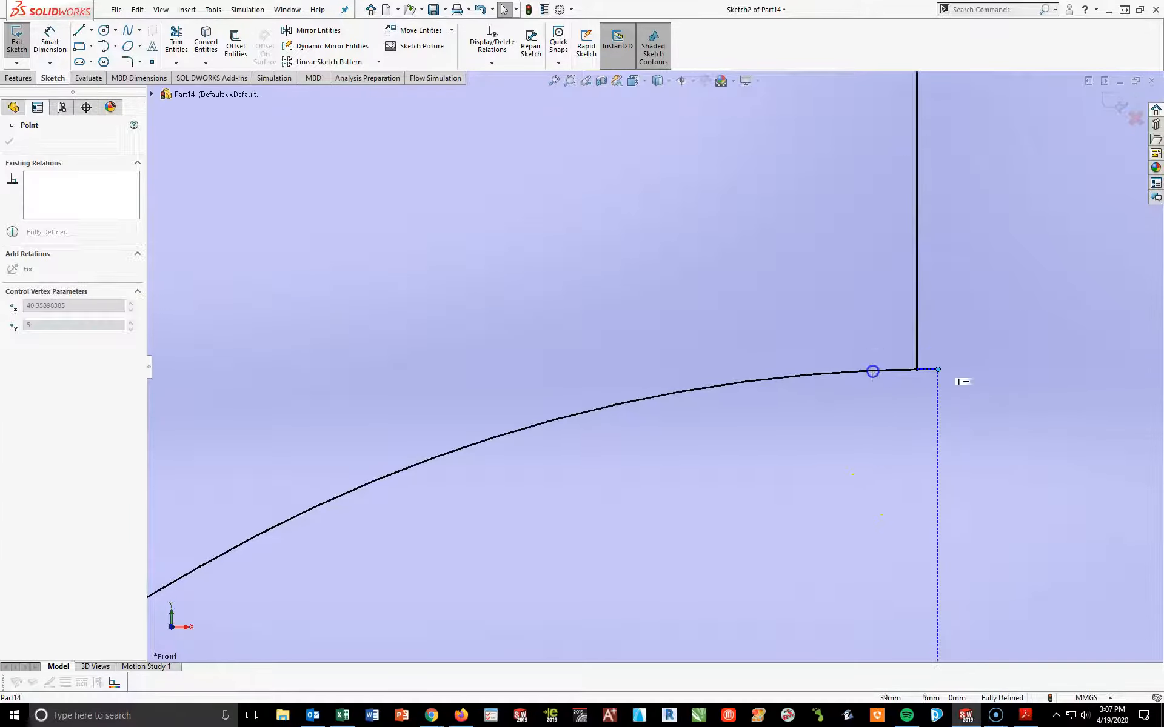
click(919, 360)
click(919, 372)
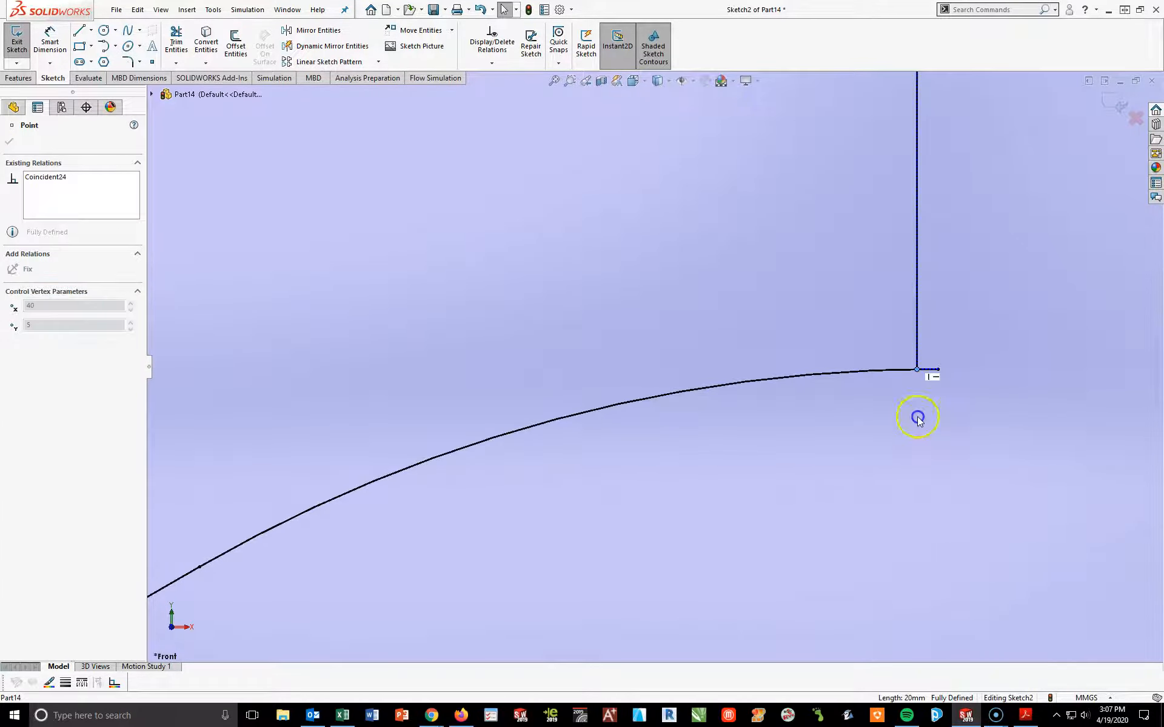
key(Escape)
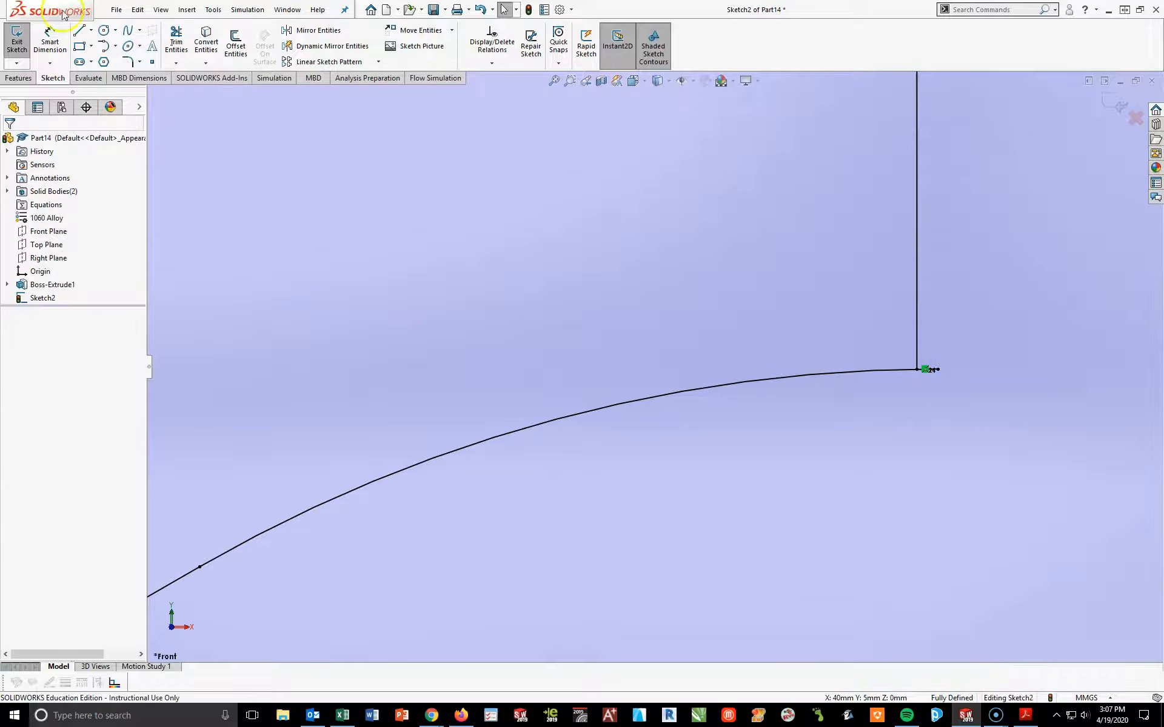
Try to trim the overhang at the inner lower arc's end beyond the vertical line, using the Trim to closest option
click(177, 43)
scroll(938, 378, down, 3)
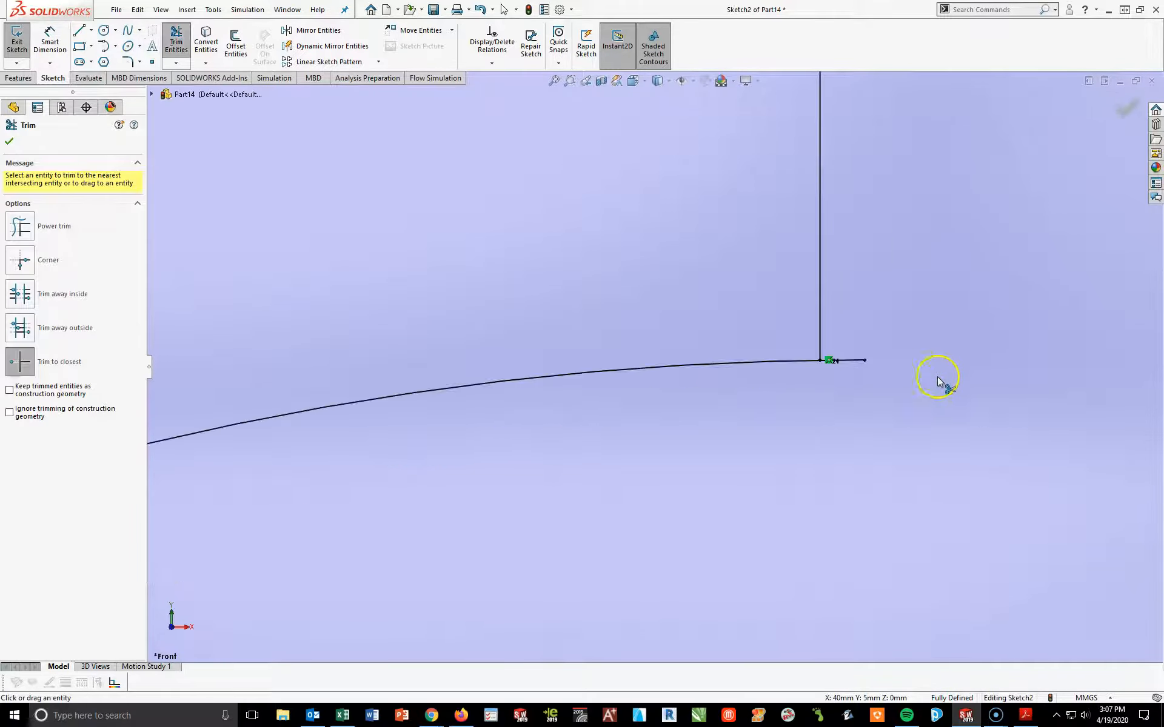
click(847, 362)
scroll(857, 507, up, 5)
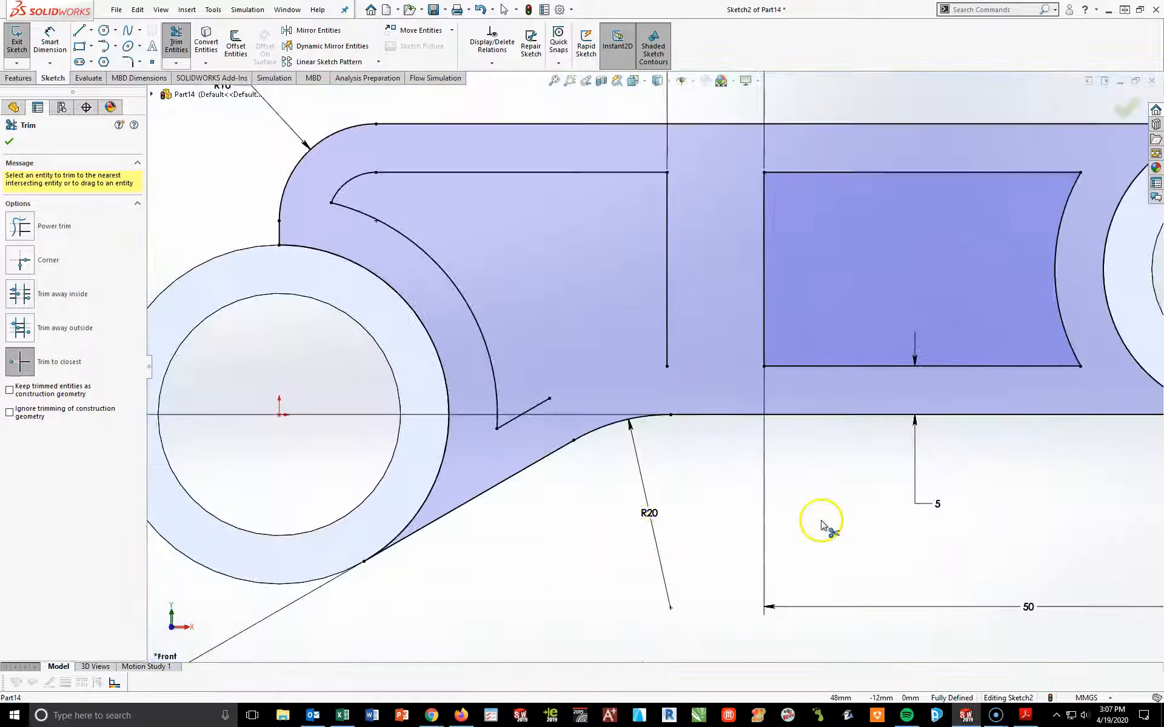
key(Escape)
scroll(667, 515, down, 2)
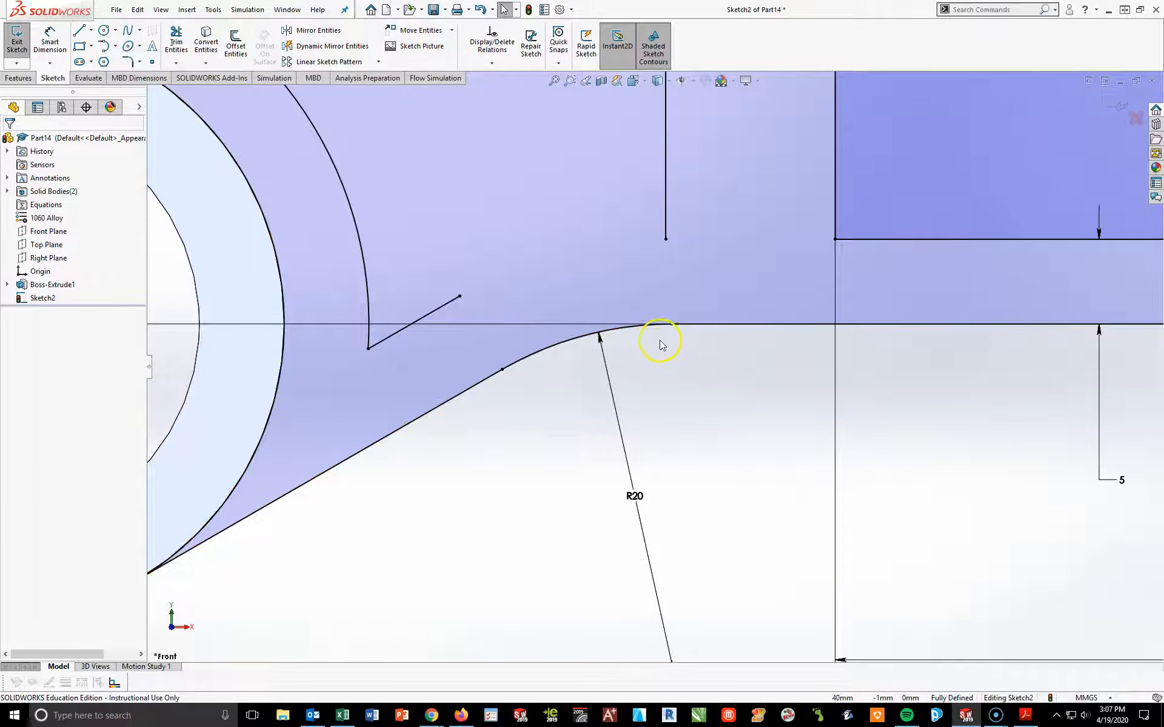
Undo the trim that removed the inner lower arc
scroll(648, 444, up, 3)
key(ctrl+z)
scroll(665, 303, down, 2)
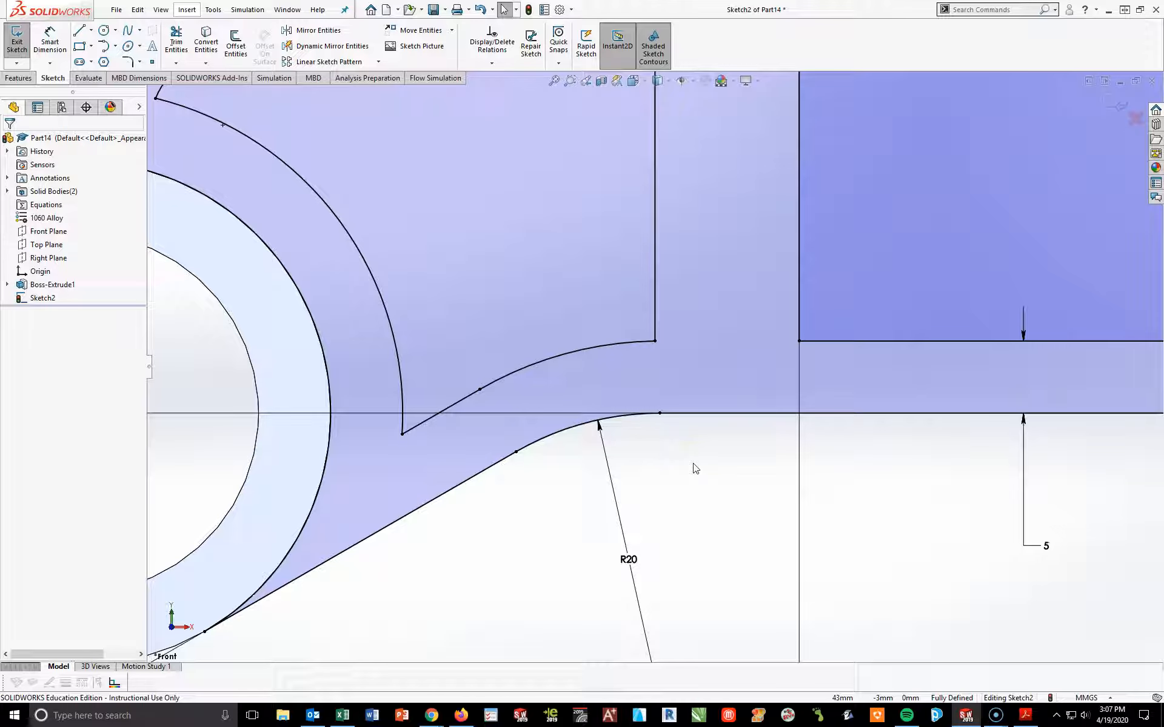
Move the 50 mm and 5 mm dimensions closer to the arm's lower edge
scroll(494, 365, up, 4)
drag(828, 527, 828, 456)
drag(765, 451, 768, 422)
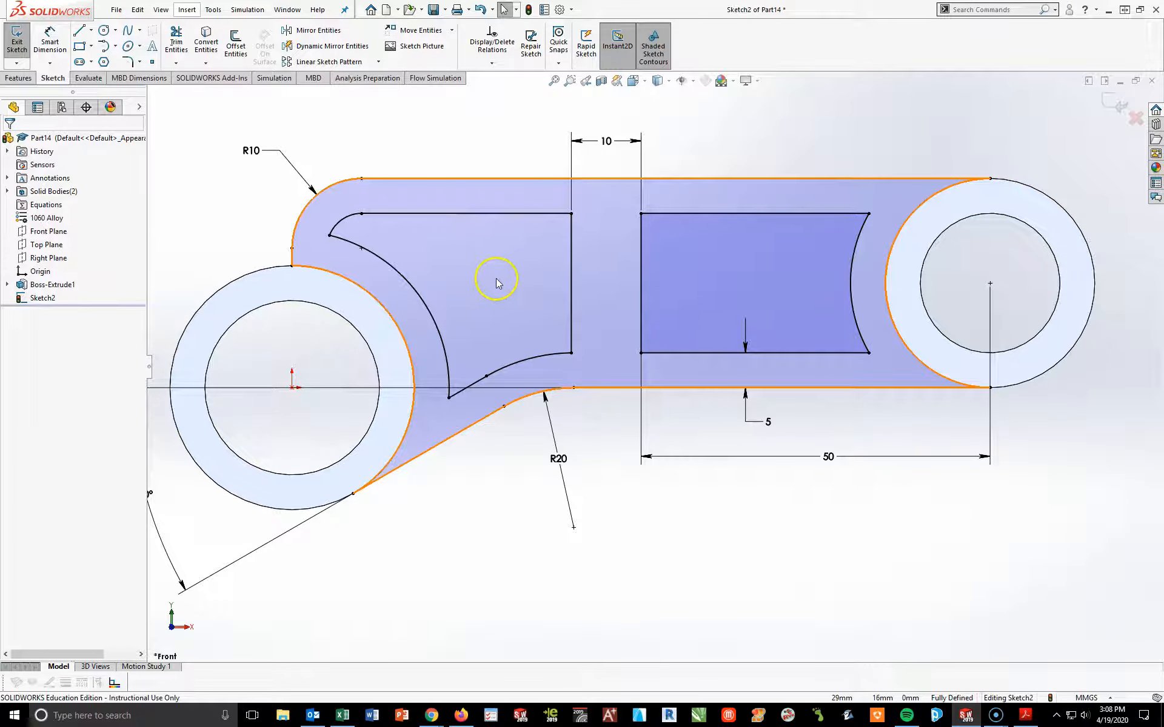
Try to extrude the arm sketch 10 mm with the Mid Plane end condition by selecting contours
click(18, 78)
key(ctrl+7)
click(23, 44)
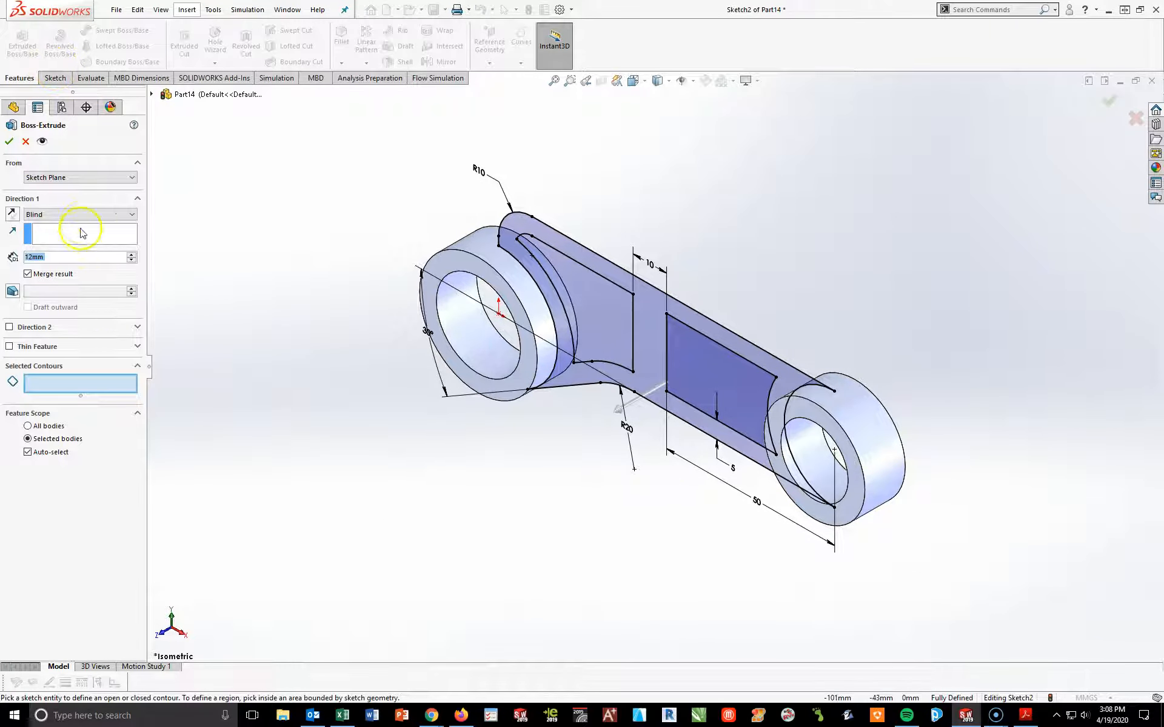
click(82, 217)
click(57, 267)
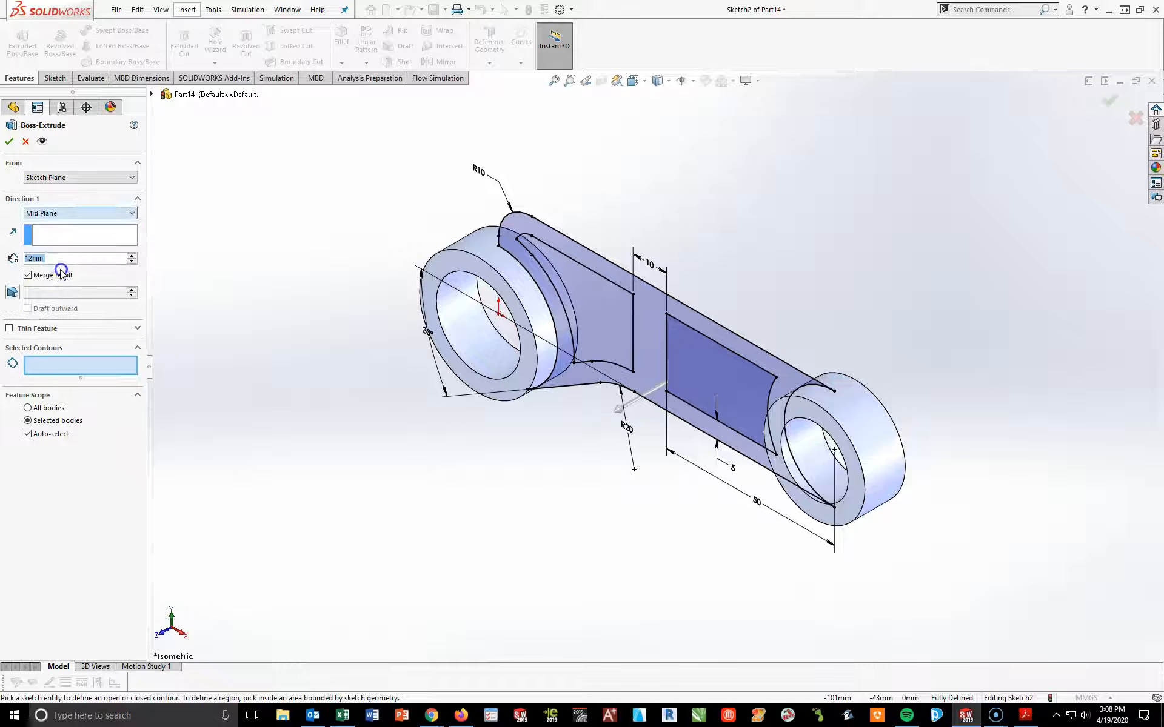
text(10)
key(Return)
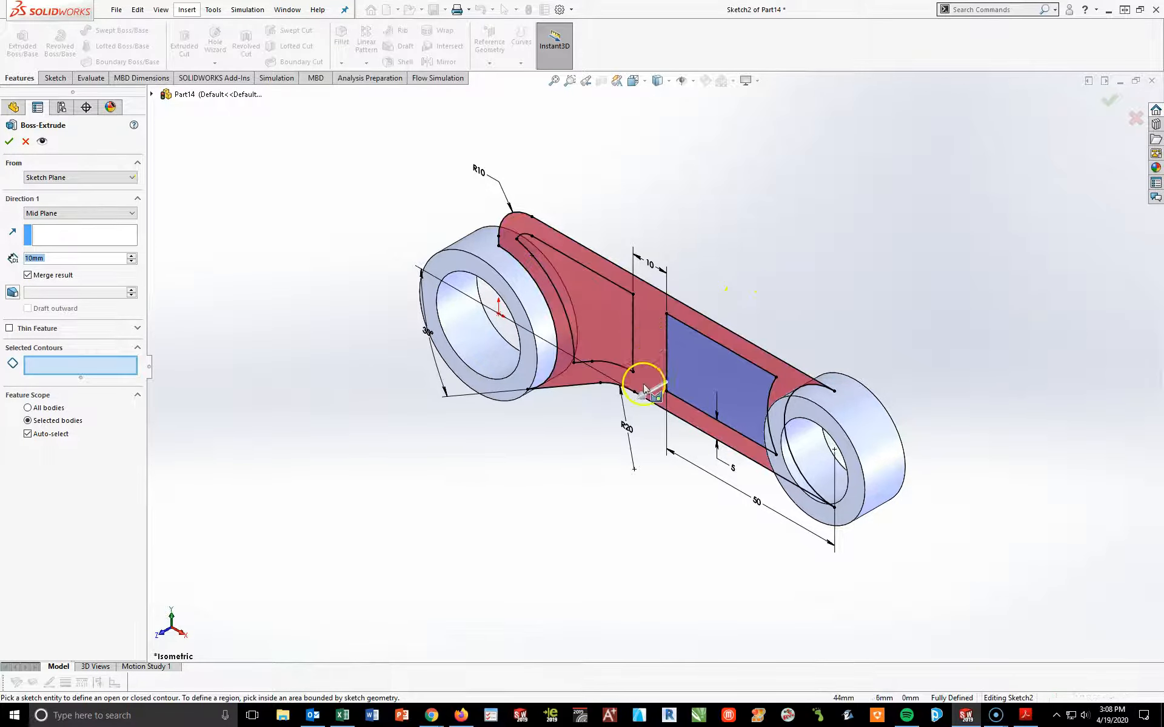
click(47, 378)
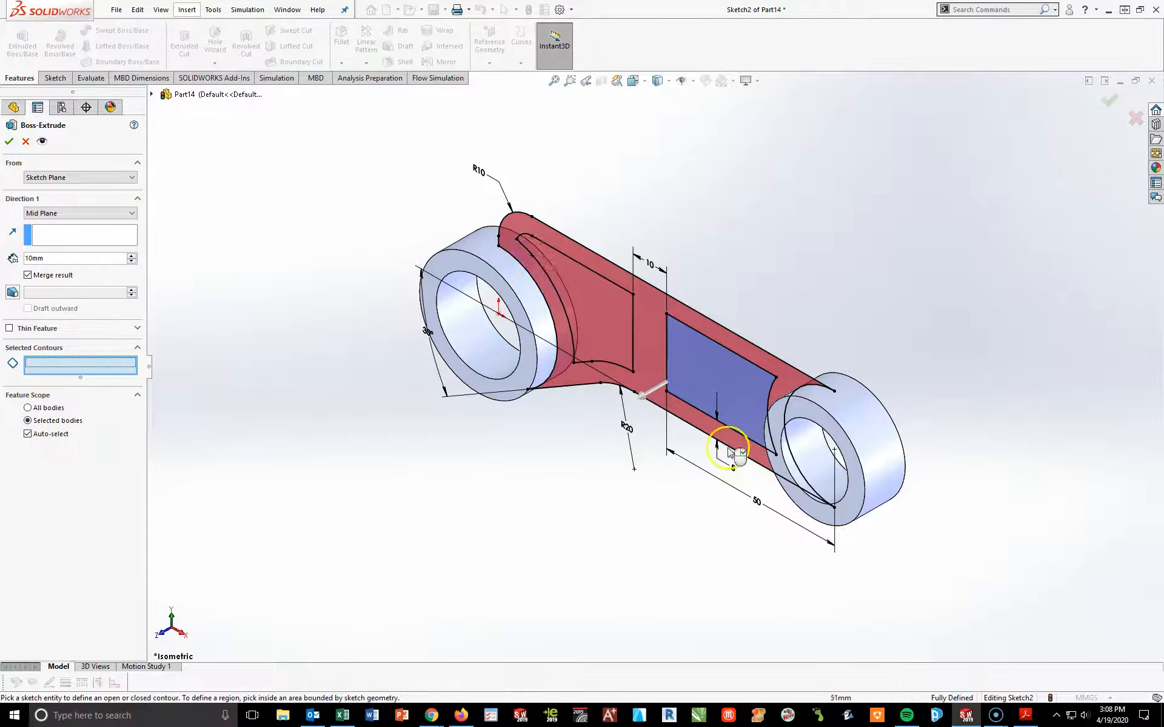
key(Escape)
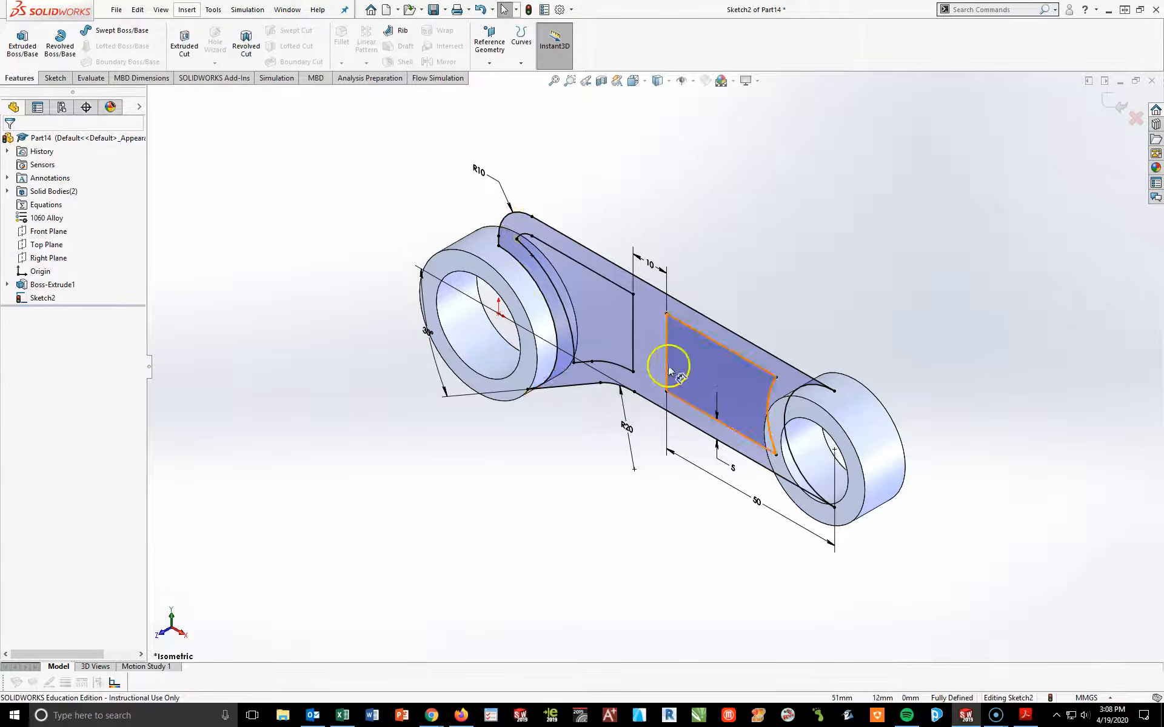
View the sketch face-on and examine each corner of the pocket beside the larger ring for gaps or overhangs
key(space)
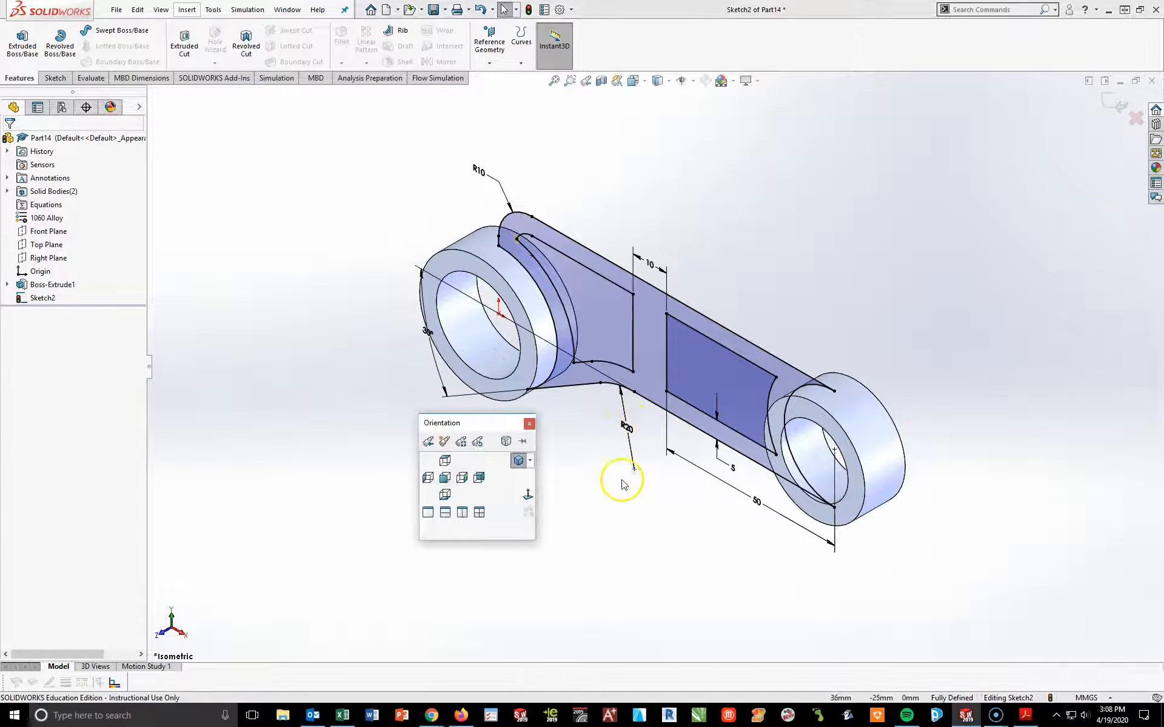
click(527, 494)
scroll(470, 330, down, 5)
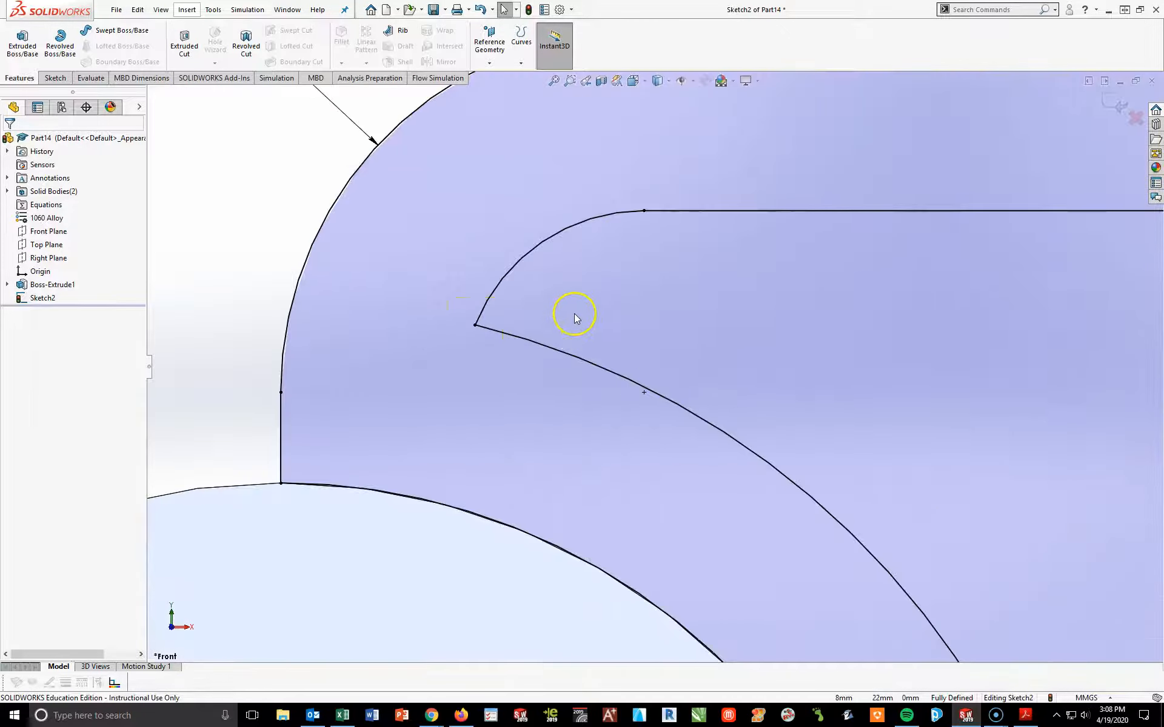
scroll(1026, 577, up, 5)
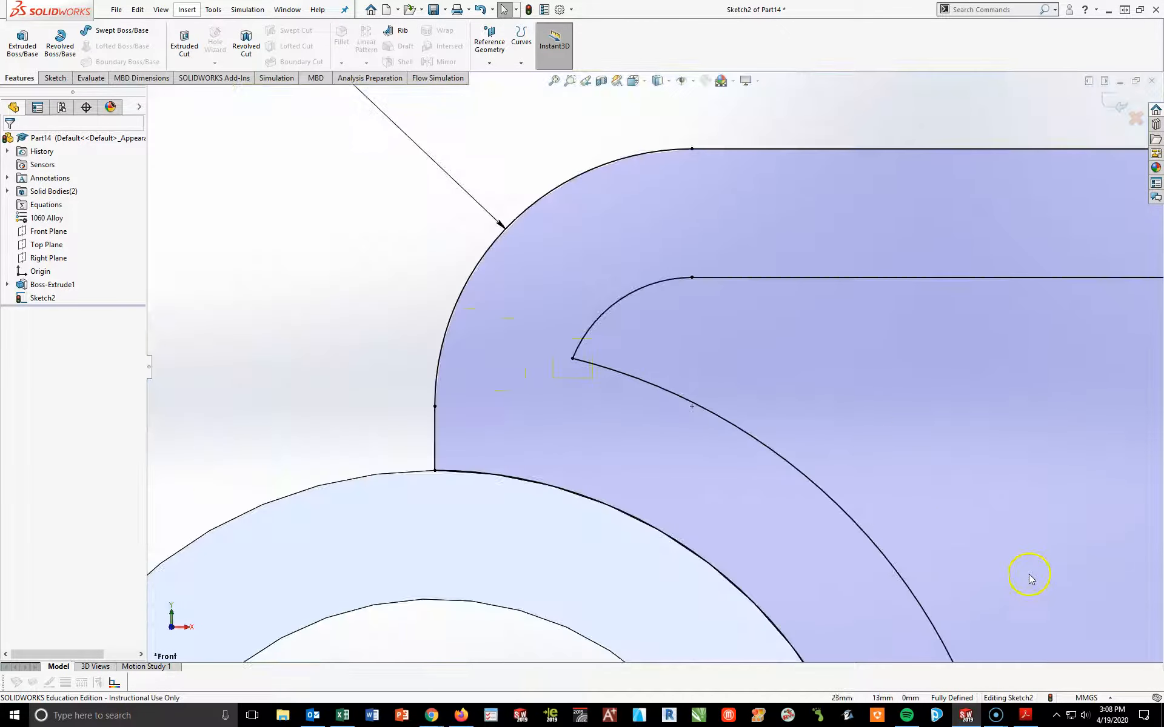
scroll(1018, 551, down, 8)
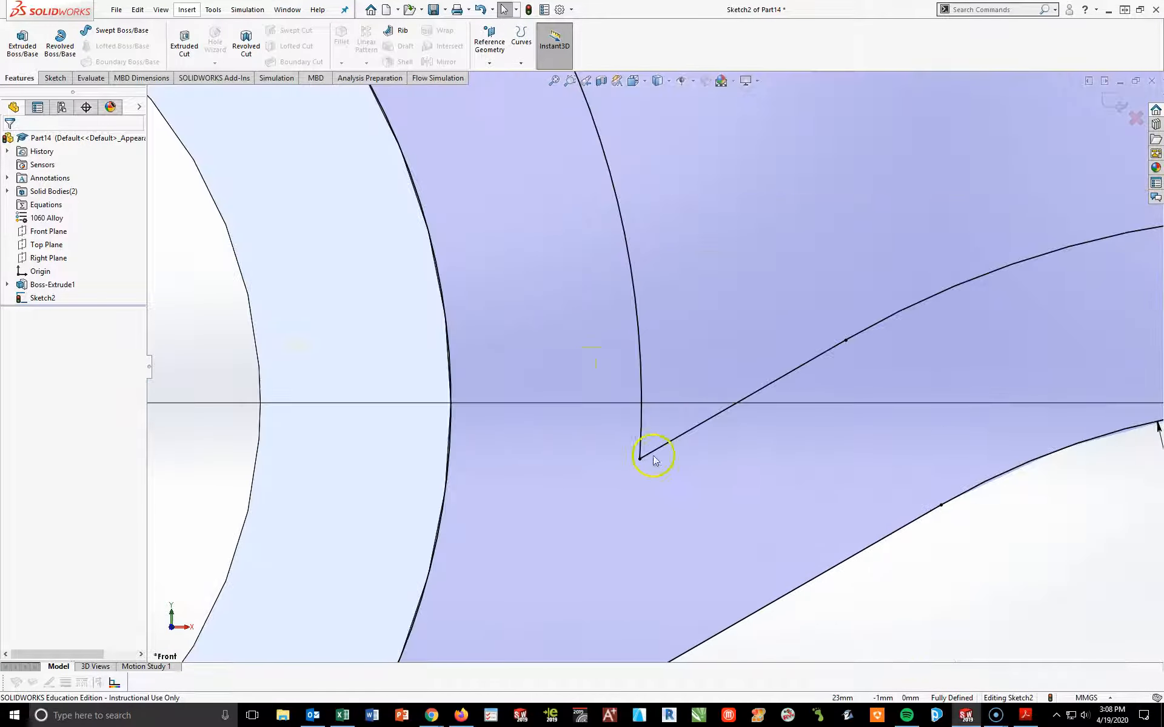
scroll(982, 327, up, 3)
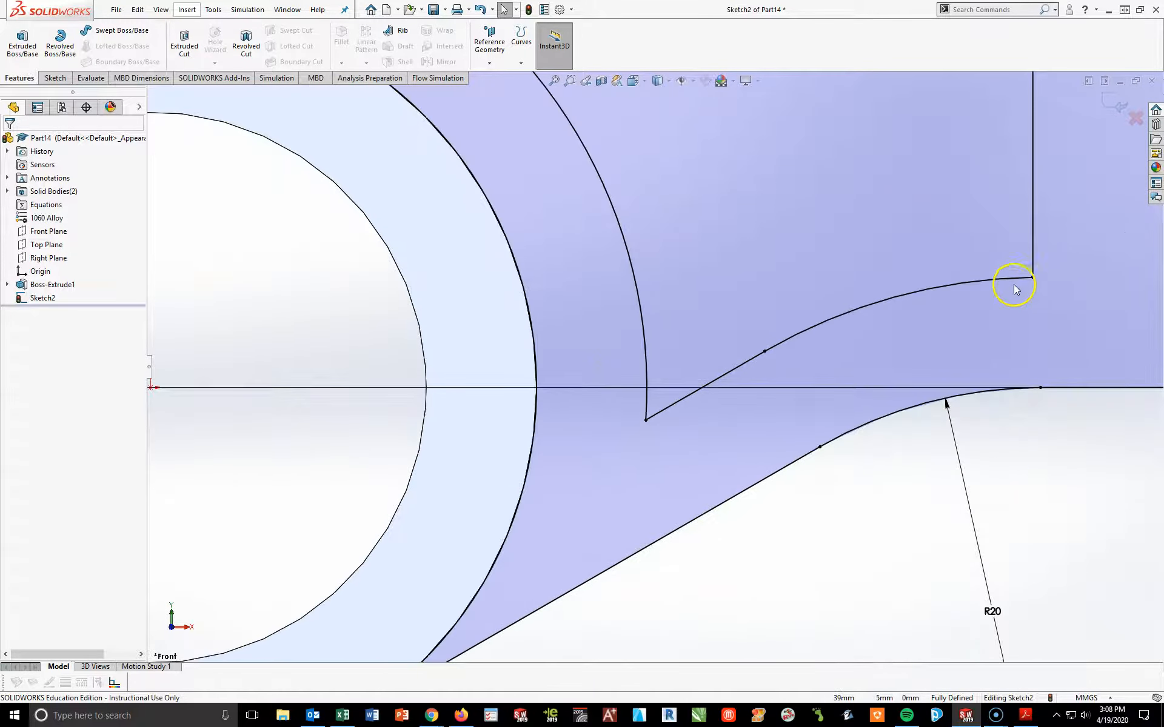
scroll(1019, 279, down, 6)
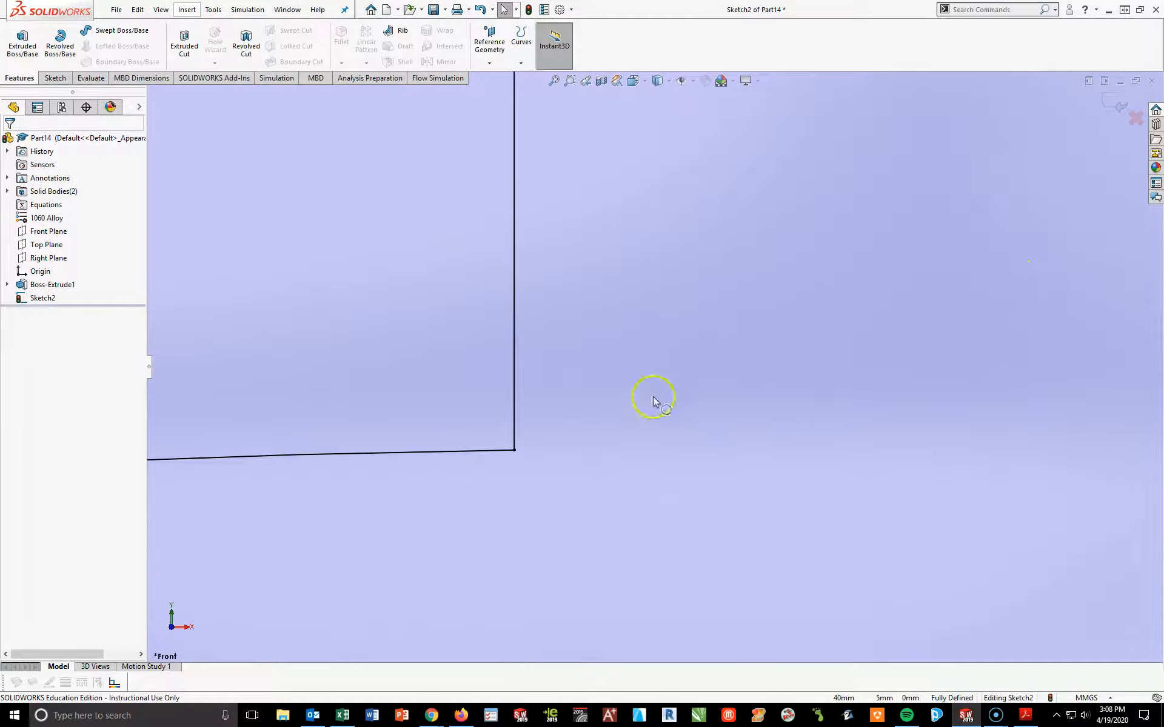
scroll(585, 229, up, 6)
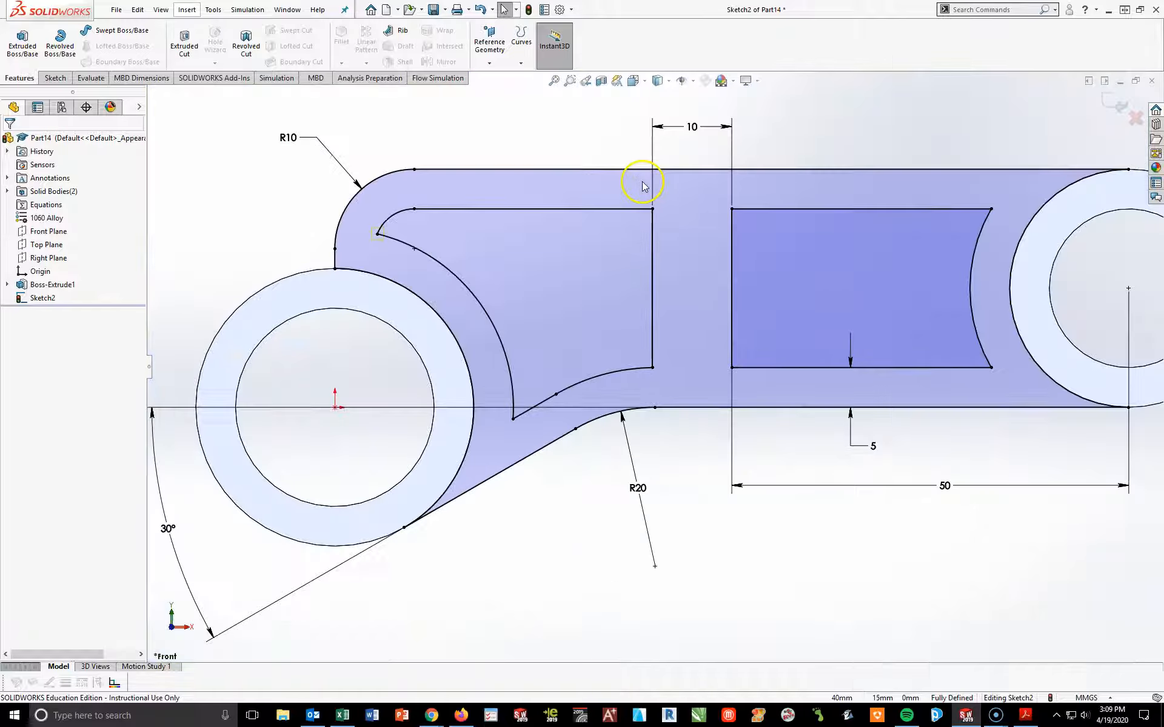
scroll(644, 181, down, 6)
scroll(664, 269, down, 3)
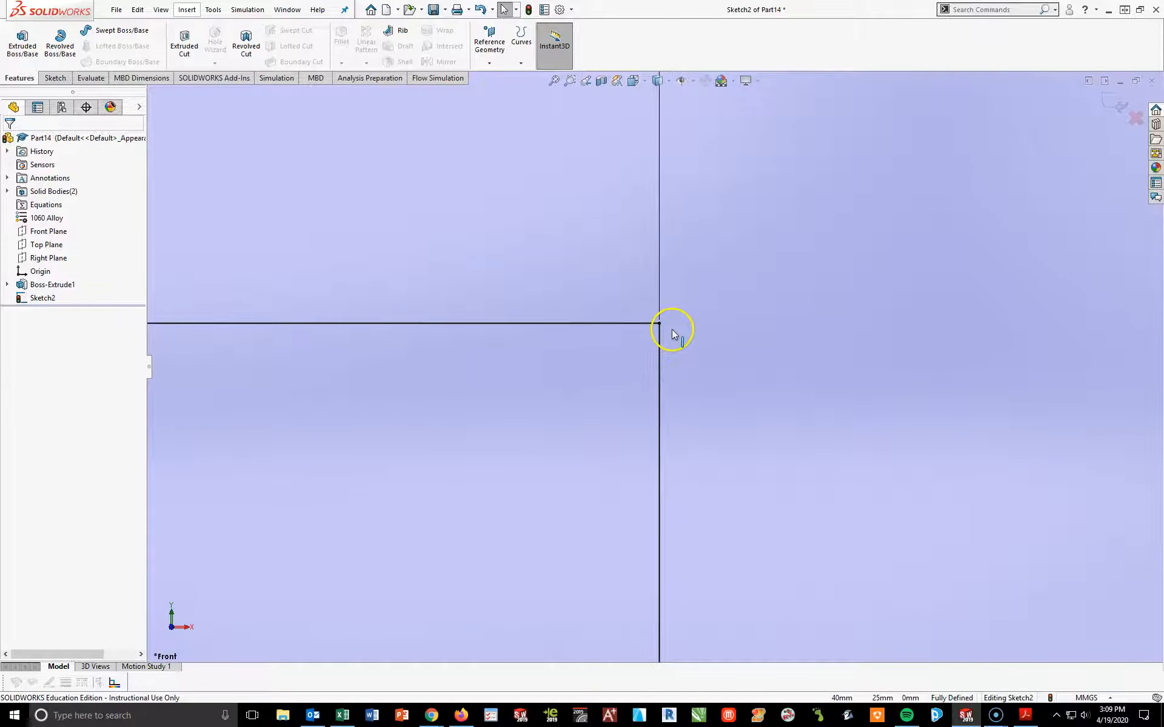
scroll(431, 428, up, 5)
scroll(356, 350, down, 6)
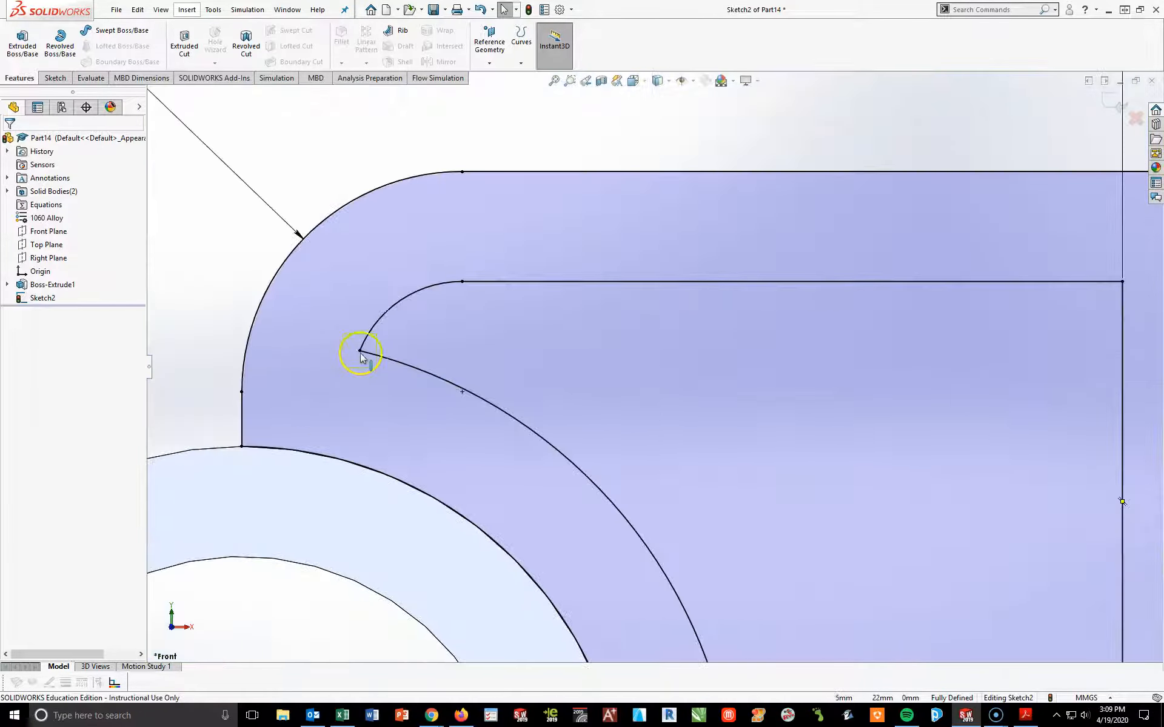
scroll(570, 372, down, 3)
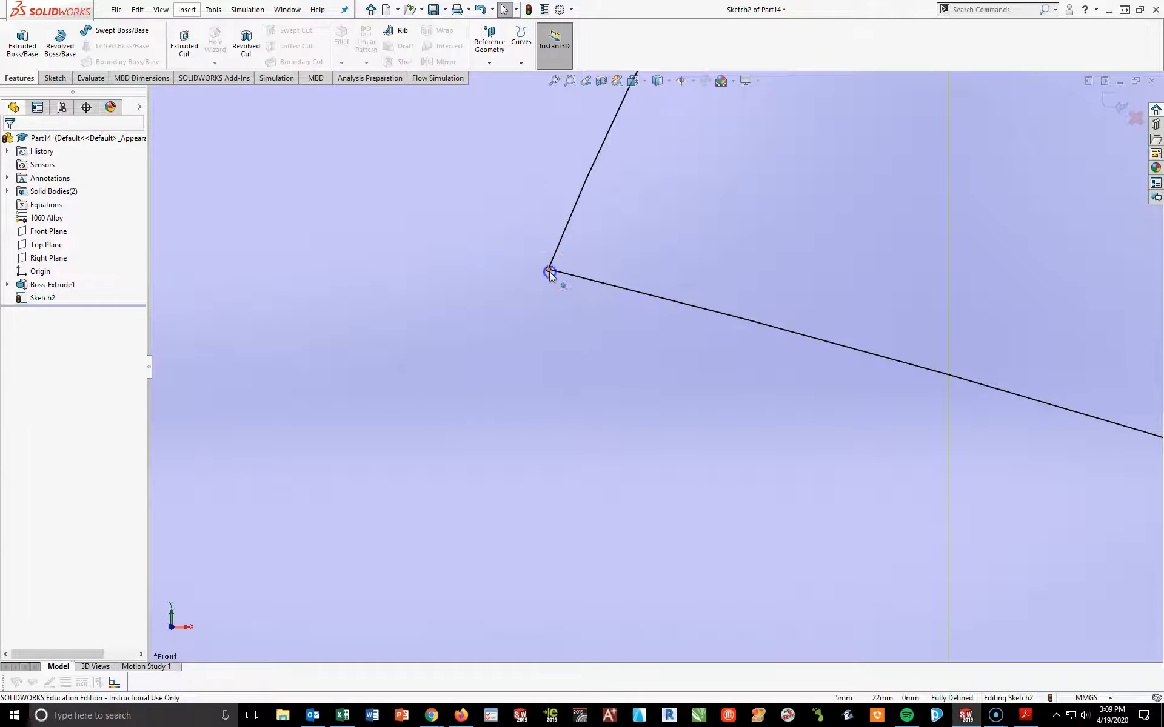
Test the pocket's upper pointed corner beside the larger ring by pulling its endpoint, and check the adjoining arc's properties
click(550, 269)
click(549, 271)
click(550, 265)
drag(549, 270, 519, 340)
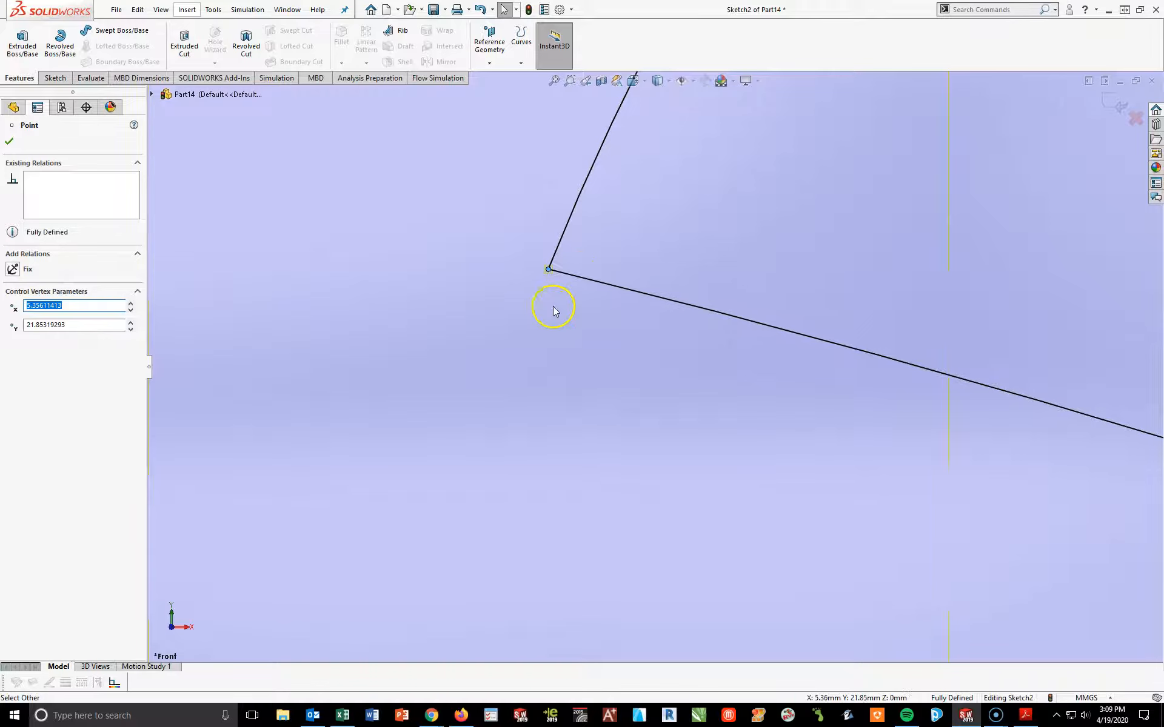
click(574, 280)
scroll(650, 368, up, 3)
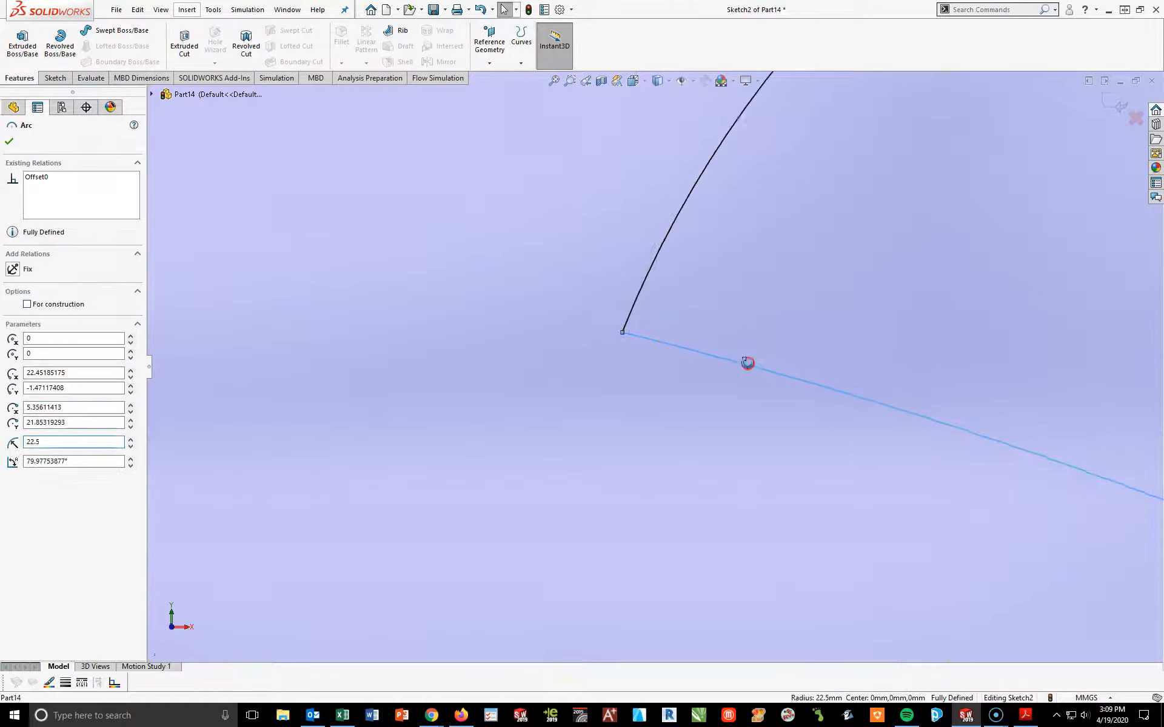
scroll(775, 360, up, 5)
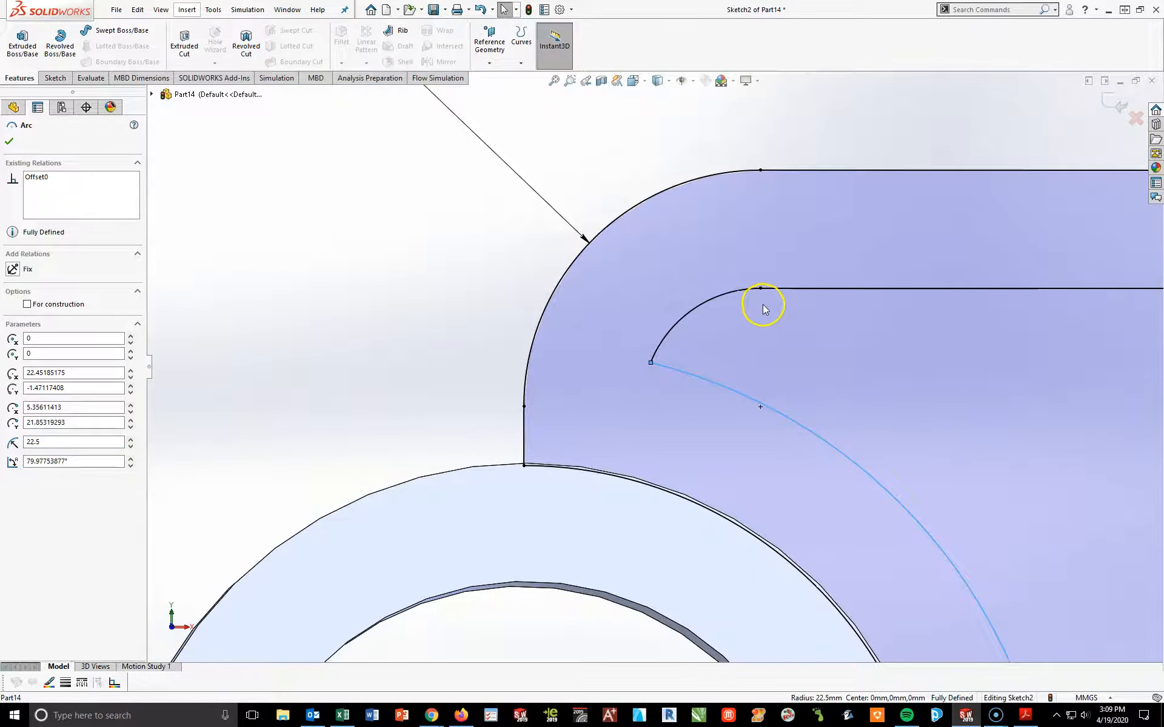
scroll(930, 634, up, 3)
click(853, 624)
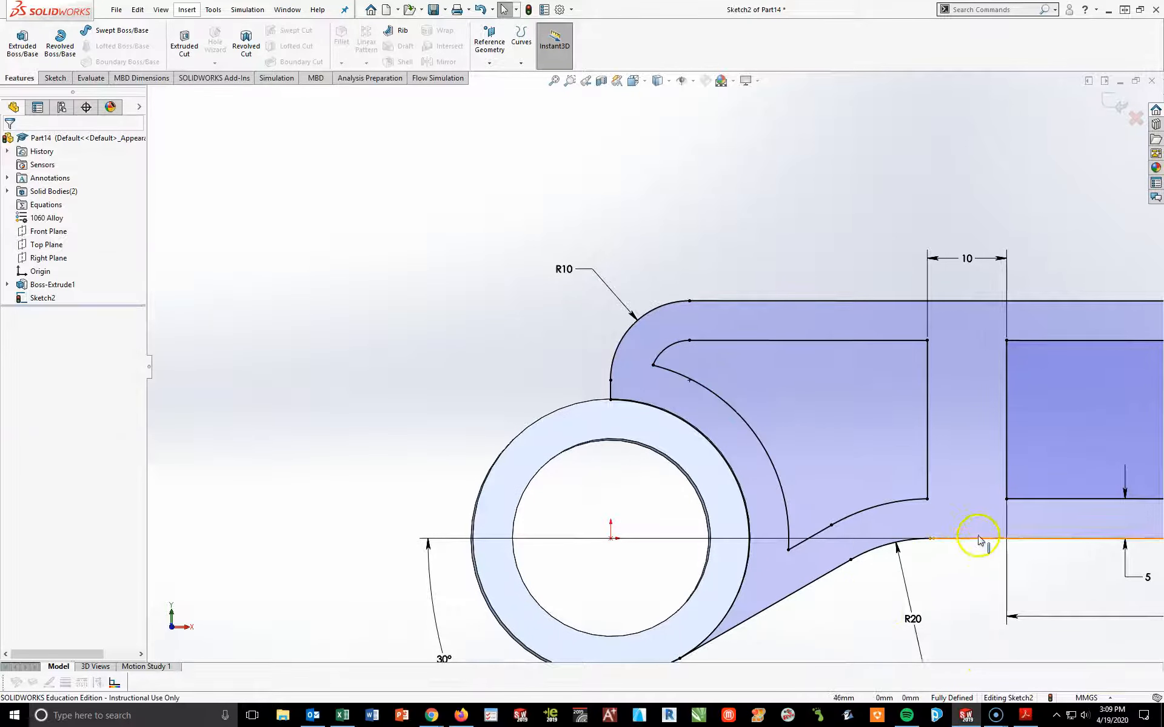
Check the properties of the vertical line, upper line, lower arc and slanted line bounding the pocket beside the larger ring
scroll(978, 539, down, 2)
scroll(961, 420, up, 3)
scroll(831, 418, down, 4)
click(772, 459)
click(1010, 475)
scroll(904, 472, up, 3)
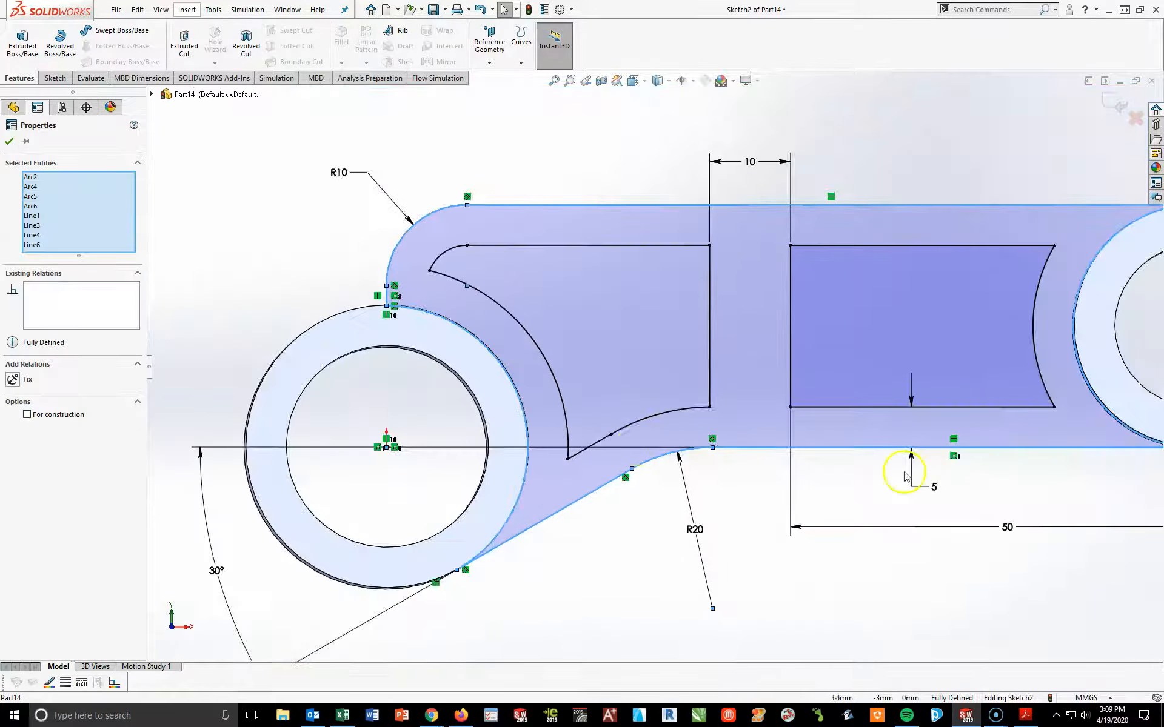
click(711, 395)
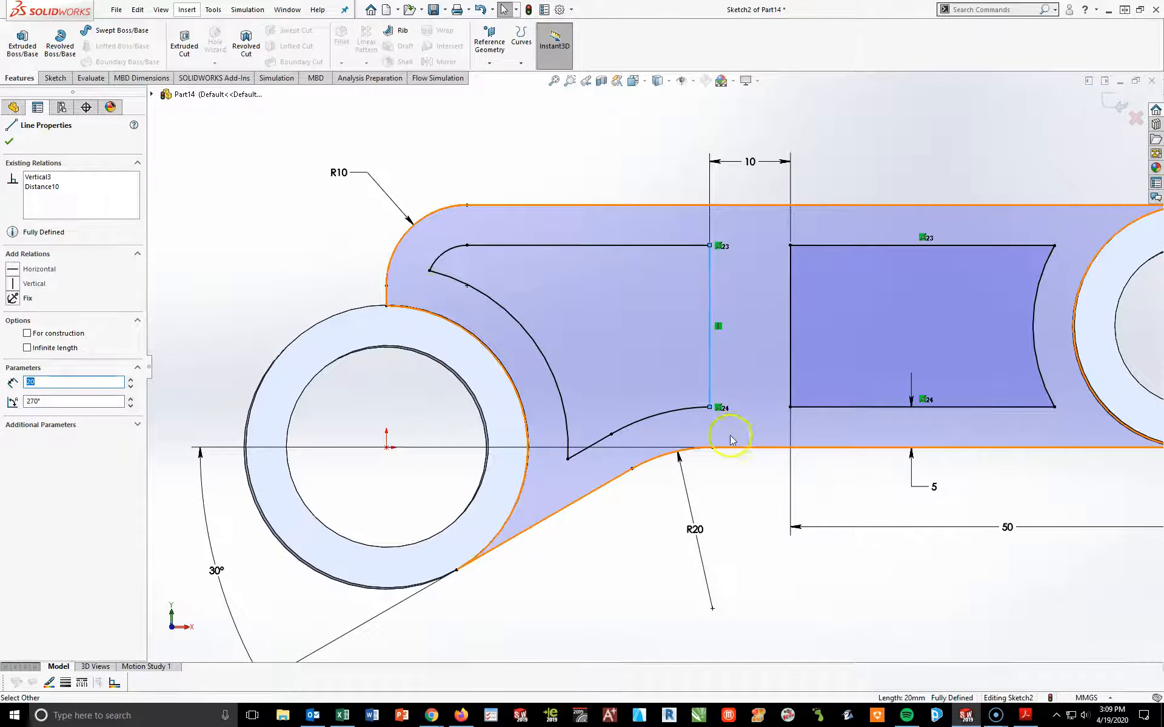
click(683, 246)
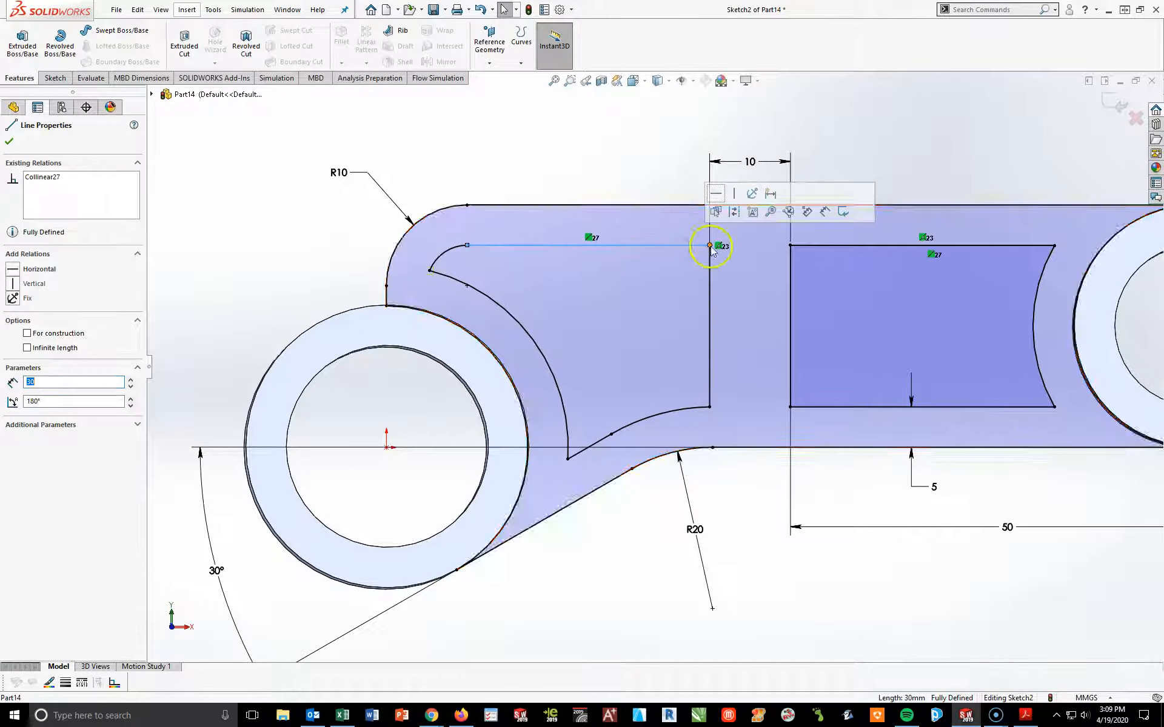
click(658, 418)
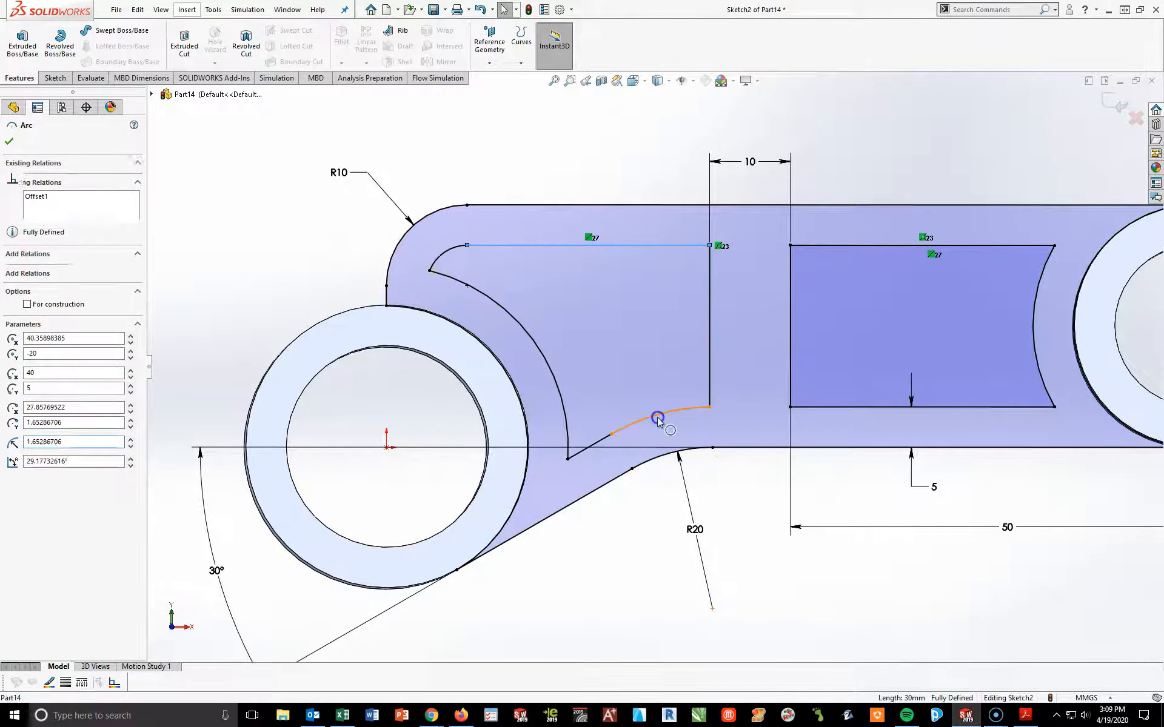
click(597, 442)
Examine the pocket's lower pointed corner and the slanted line's joint with the lower arc for disconnected endpoints
scroll(616, 442, down, 4)
scroll(616, 443, down, 2)
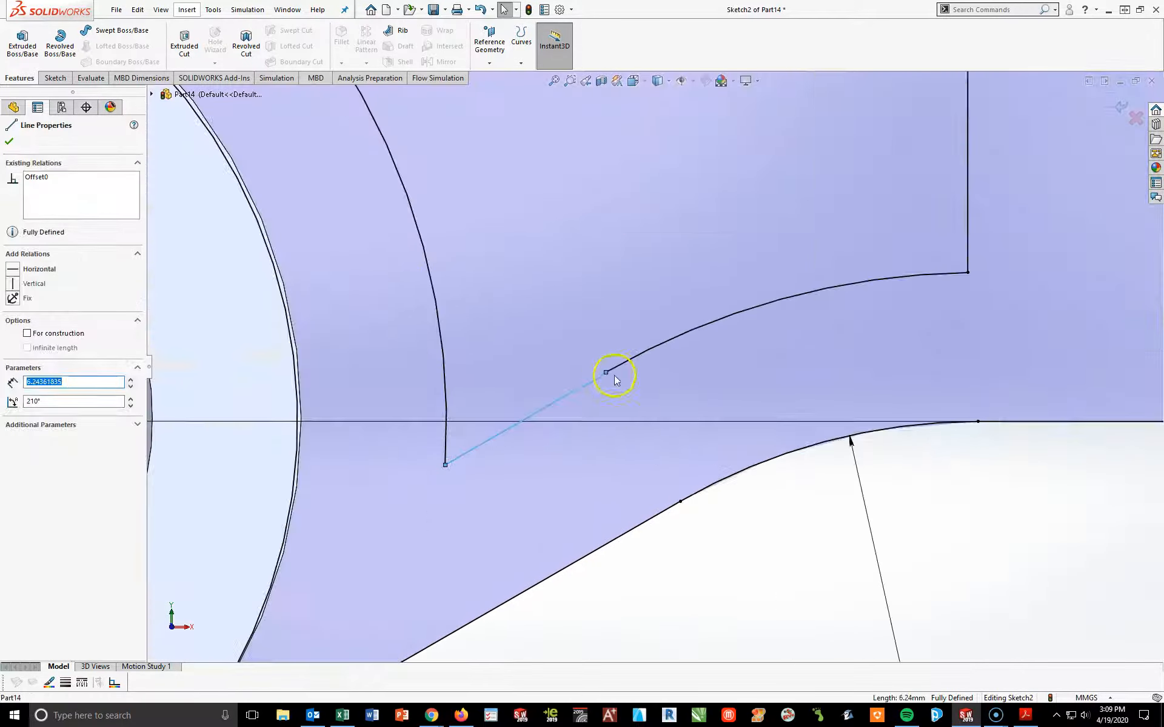
click(679, 501)
click(676, 546)
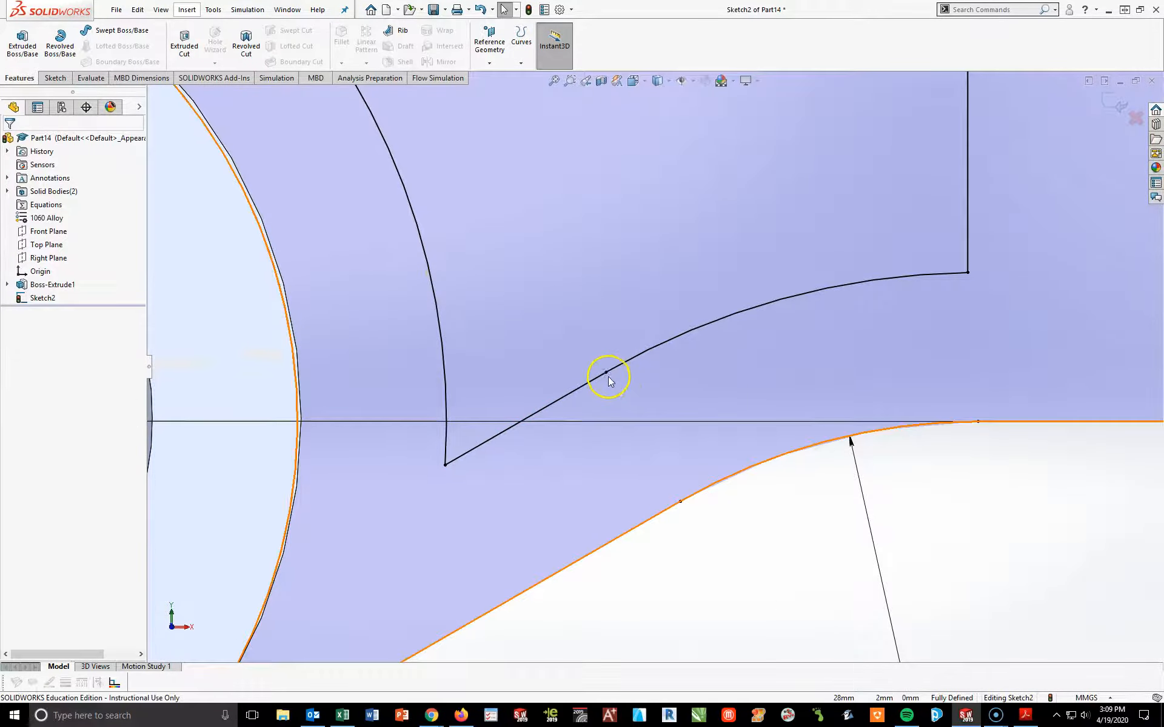
click(446, 462)
click(445, 464)
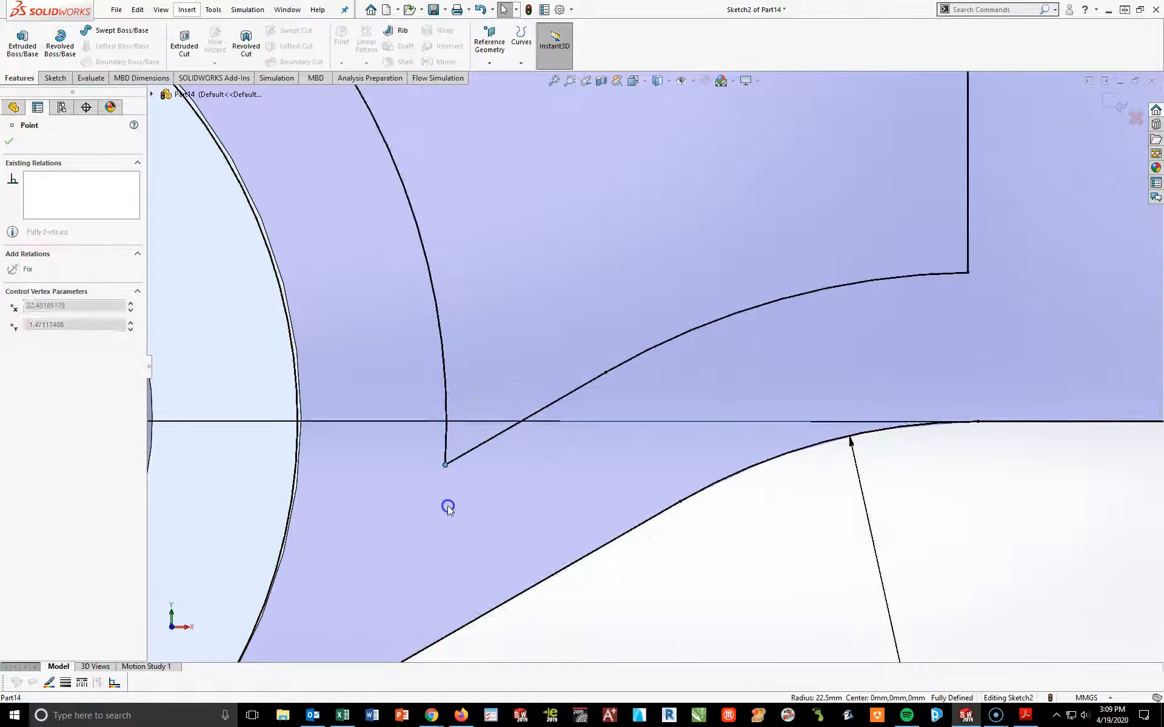
scroll(625, 558, up, 1)
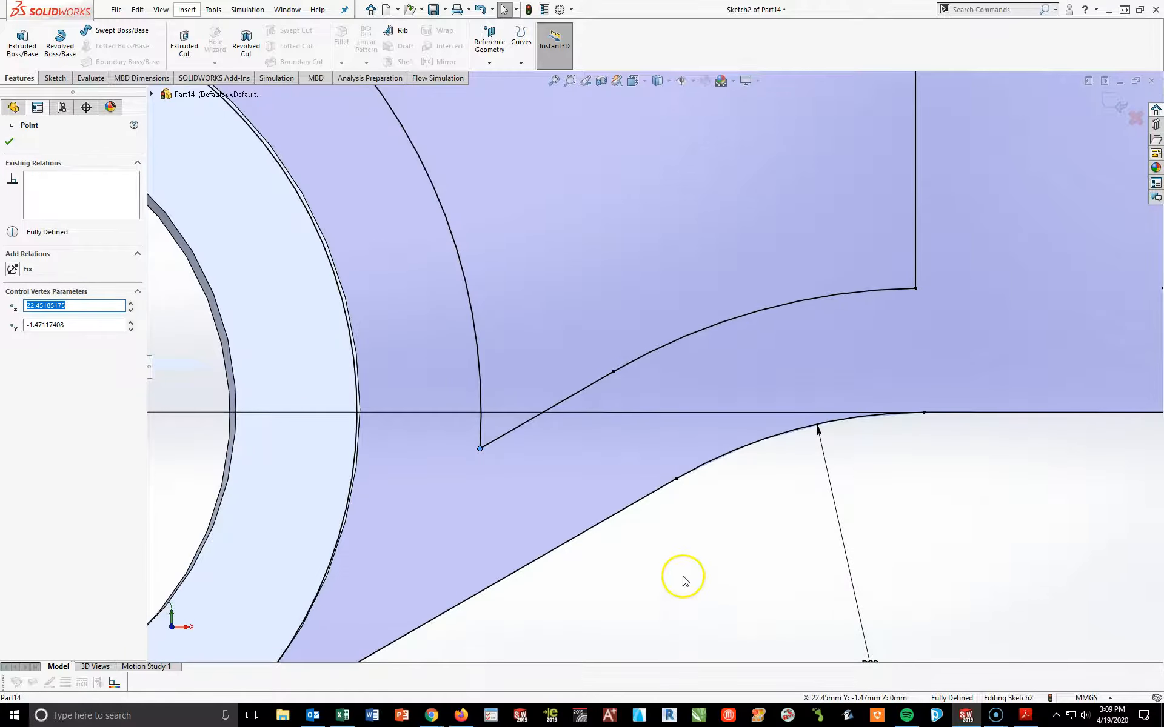
click(481, 440)
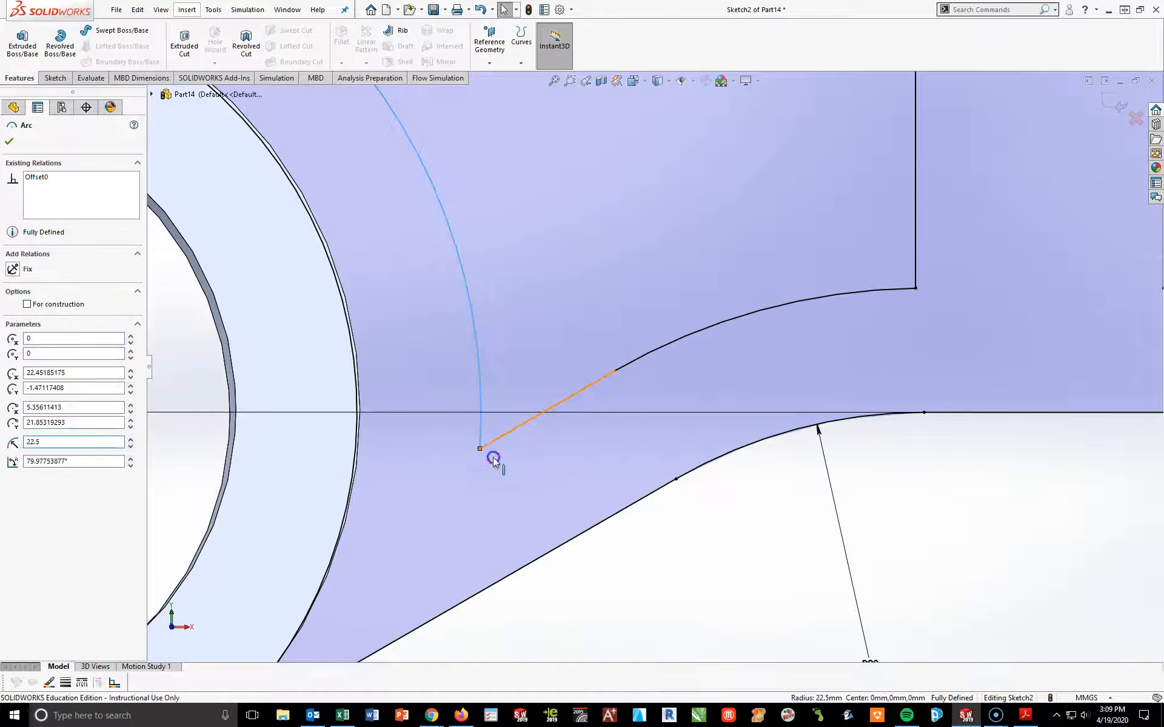
ctrl+click(494, 441)
click(751, 623)
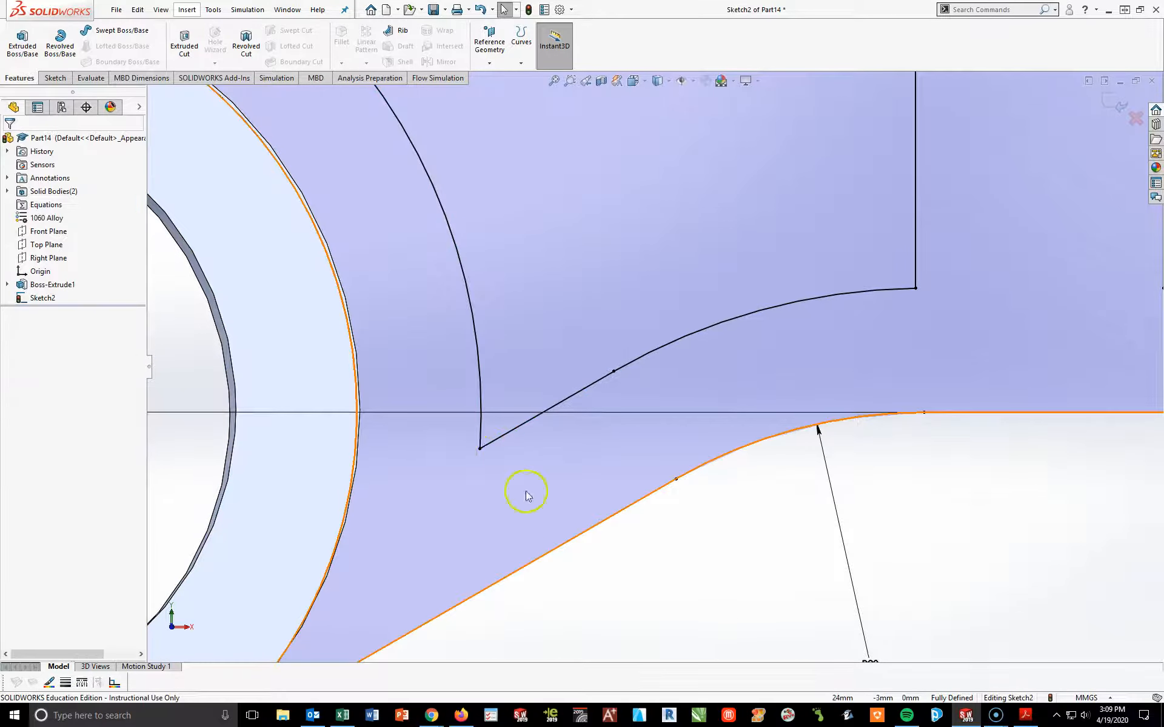
click(485, 447)
click(670, 558)
scroll(852, 554, up, 8)
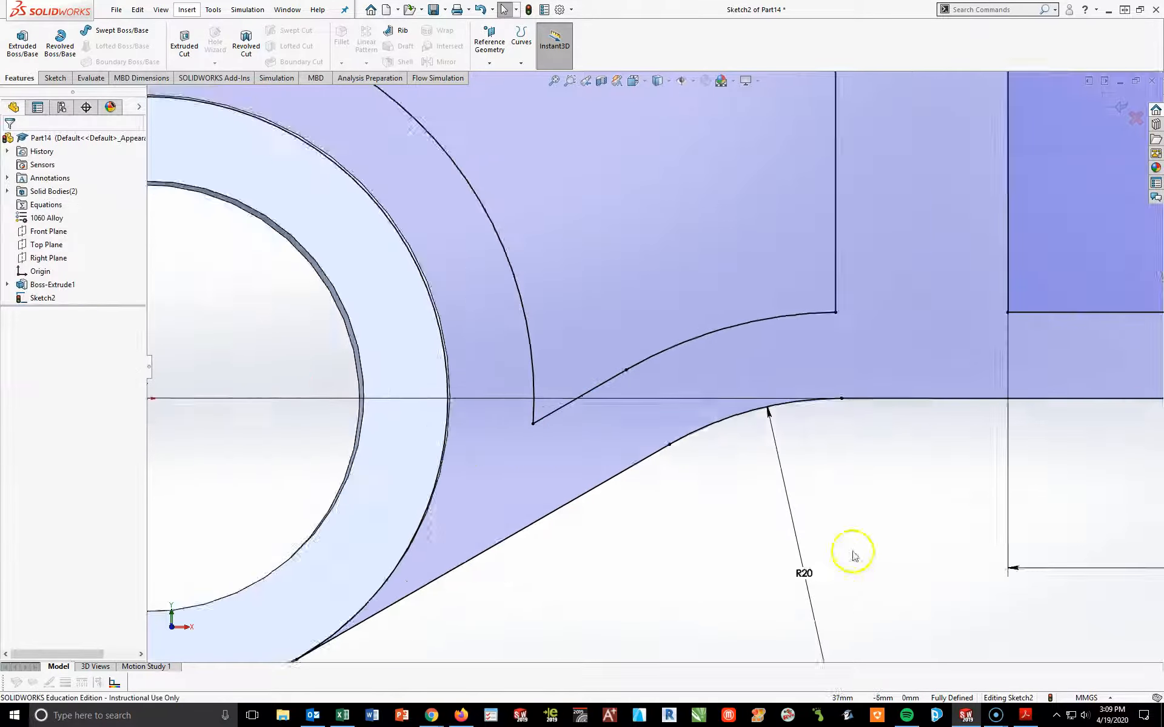
Examine both pockets in the arm sketch and check which entities bound the outer profile region
scroll(839, 471, down, 2)
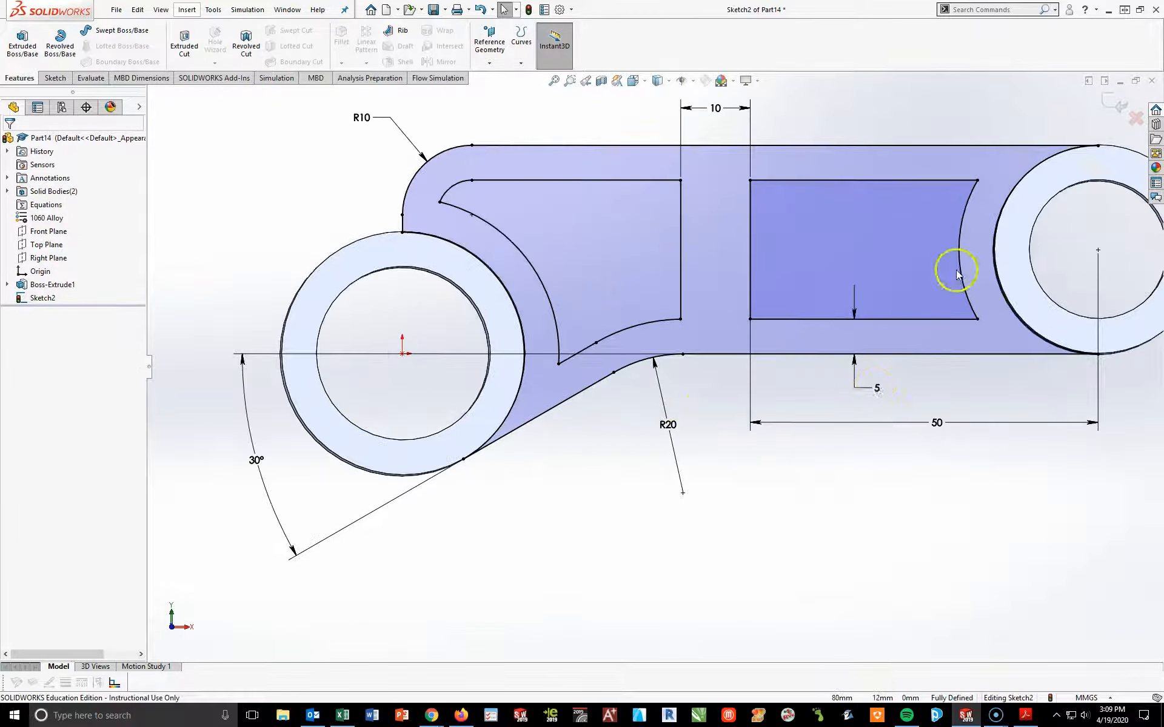
scroll(955, 266, up, 1)
scroll(825, 293, down, 3)
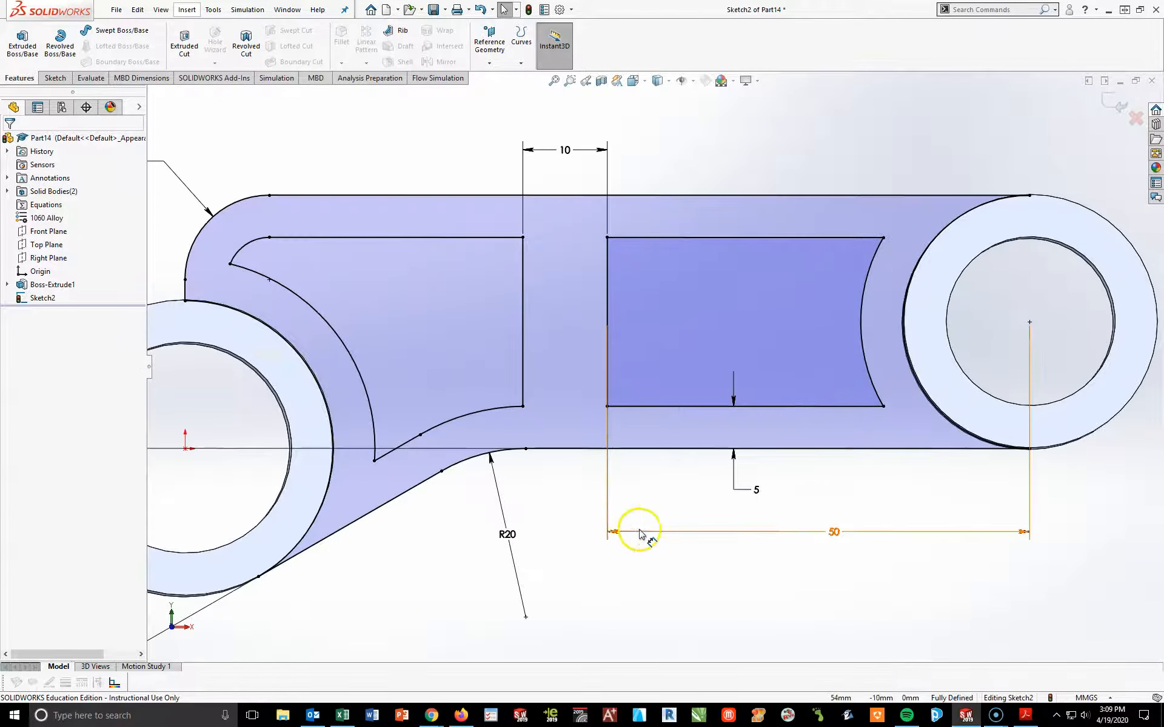
scroll(643, 534, up, 3)
scroll(422, 483, down, 2)
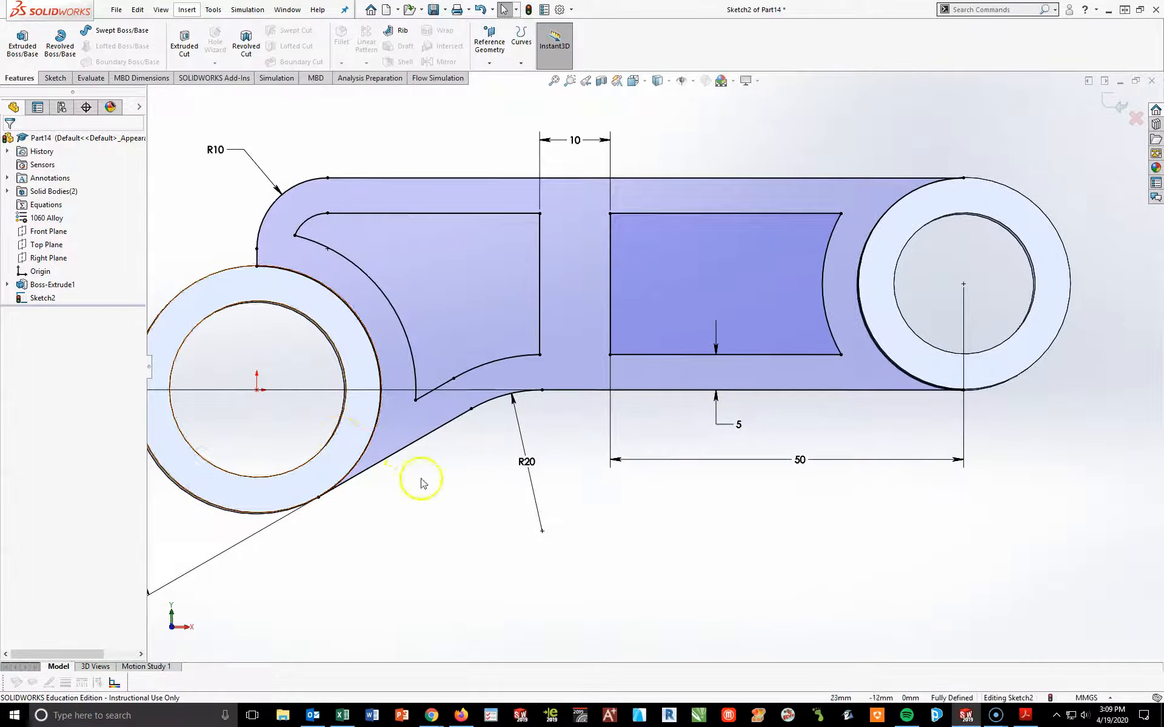
scroll(356, 250, down, 3)
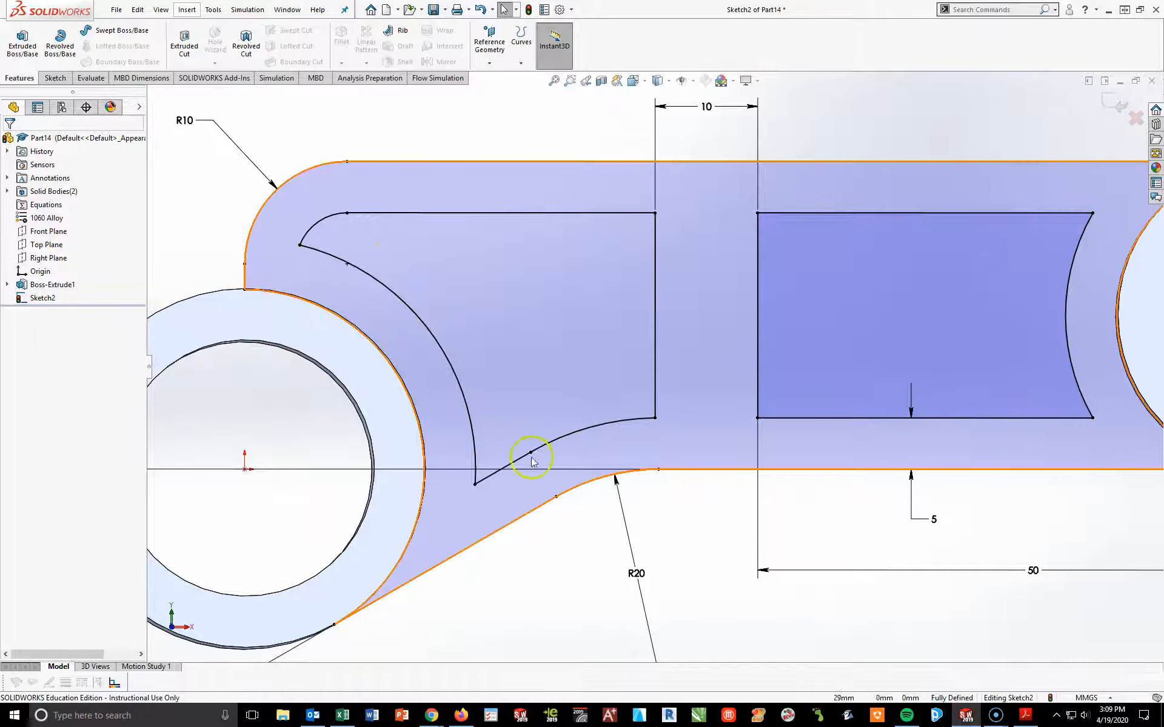
click(583, 371)
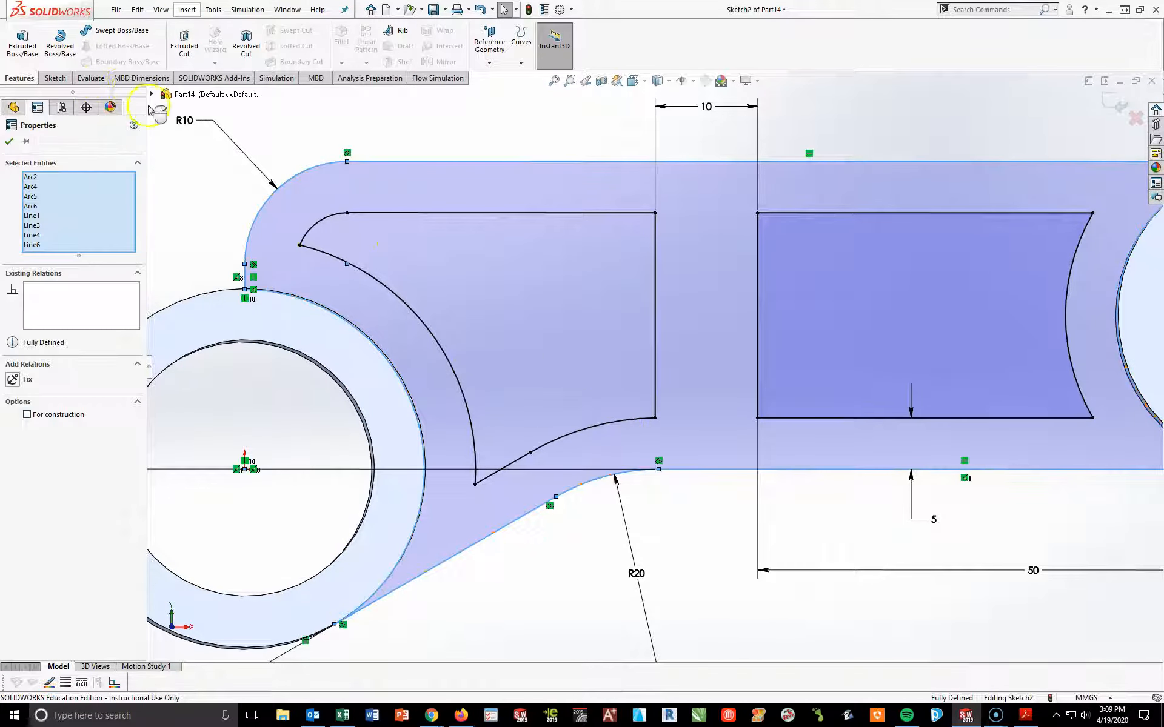
click(727, 599)
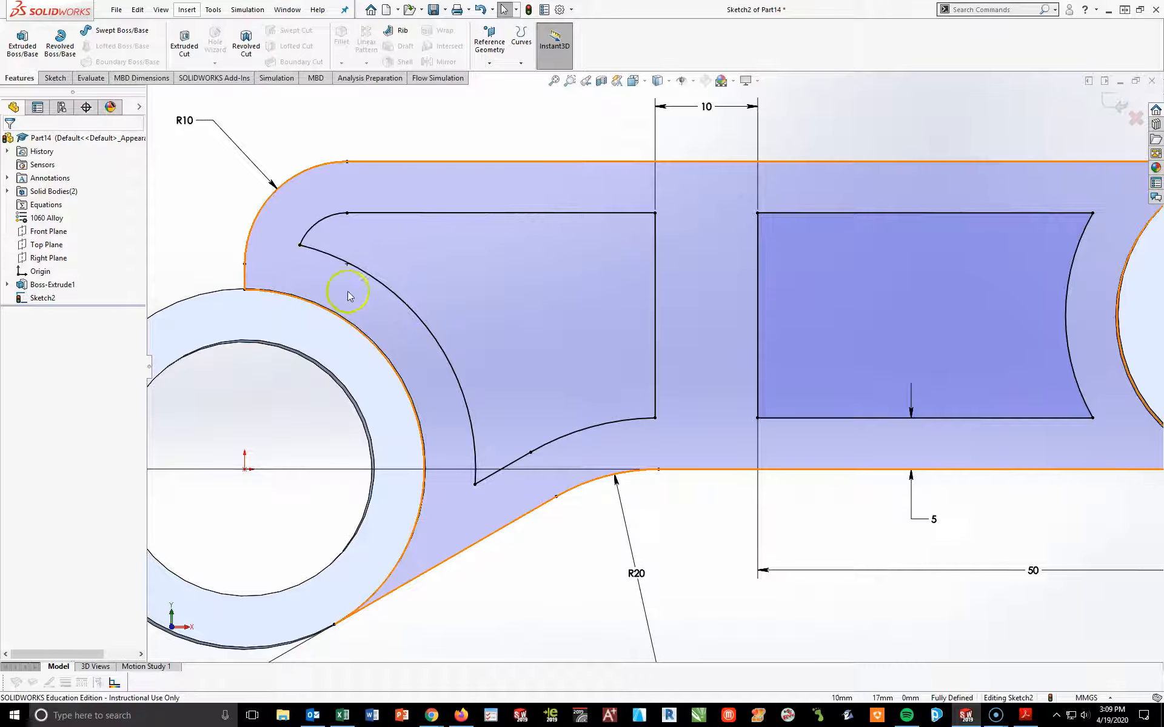
Check the outline's endpoints at the larger ring's lower tangent and at the short vertical line, finishing in the front view
scroll(339, 615, down, 3)
scroll(461, 503, down, 4)
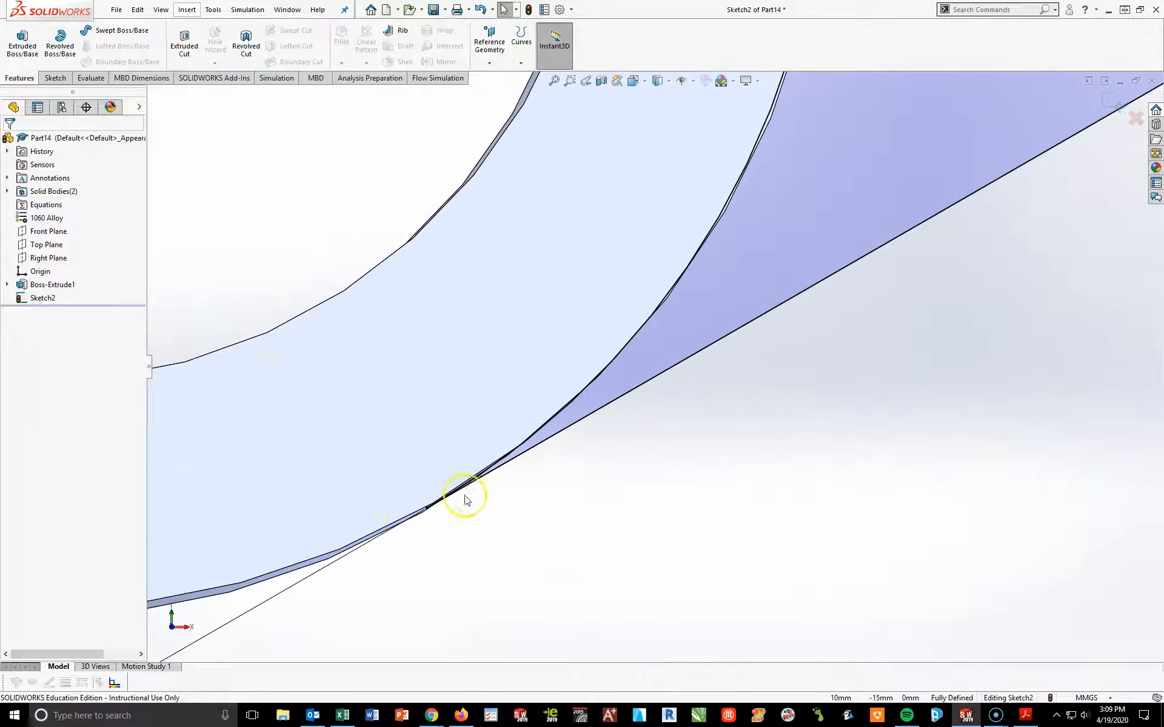
click(442, 448)
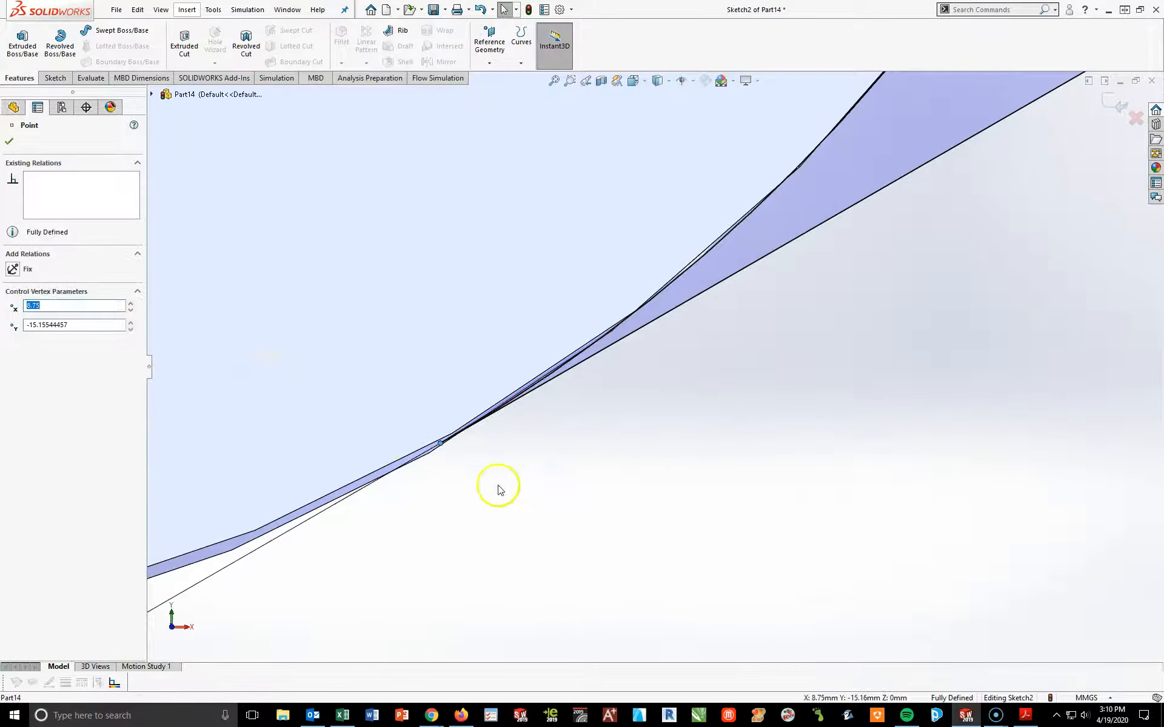
scroll(513, 394, up, 5)
scroll(592, 195, down, 6)
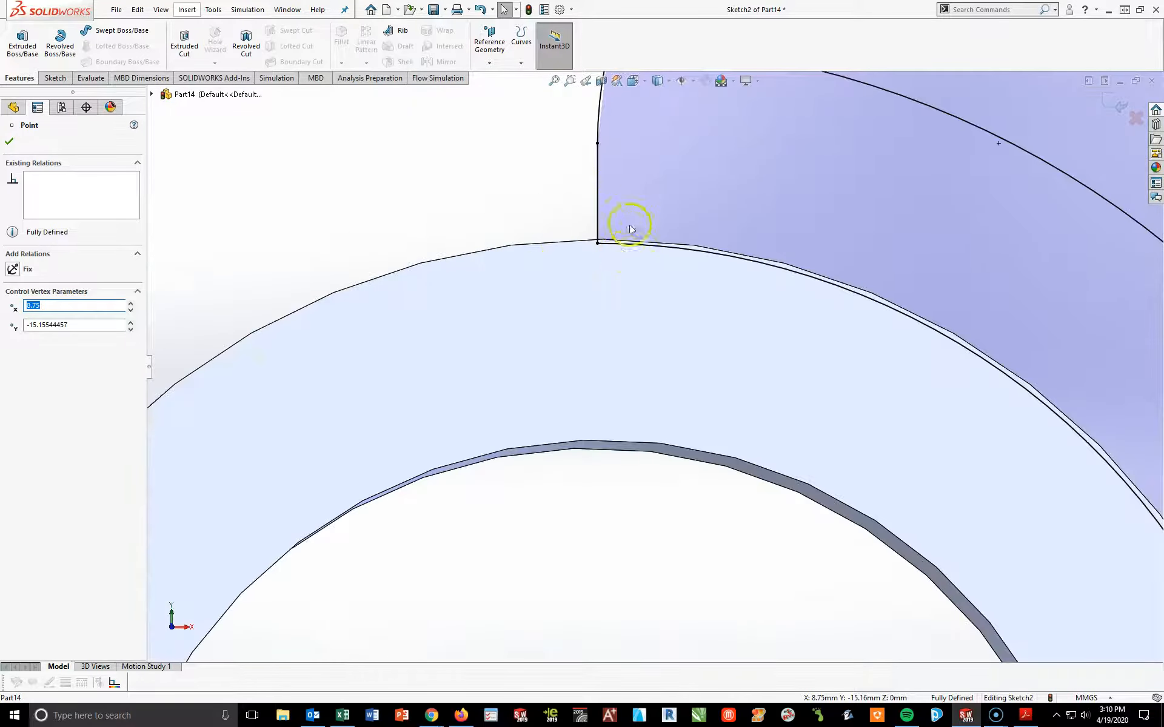
click(586, 261)
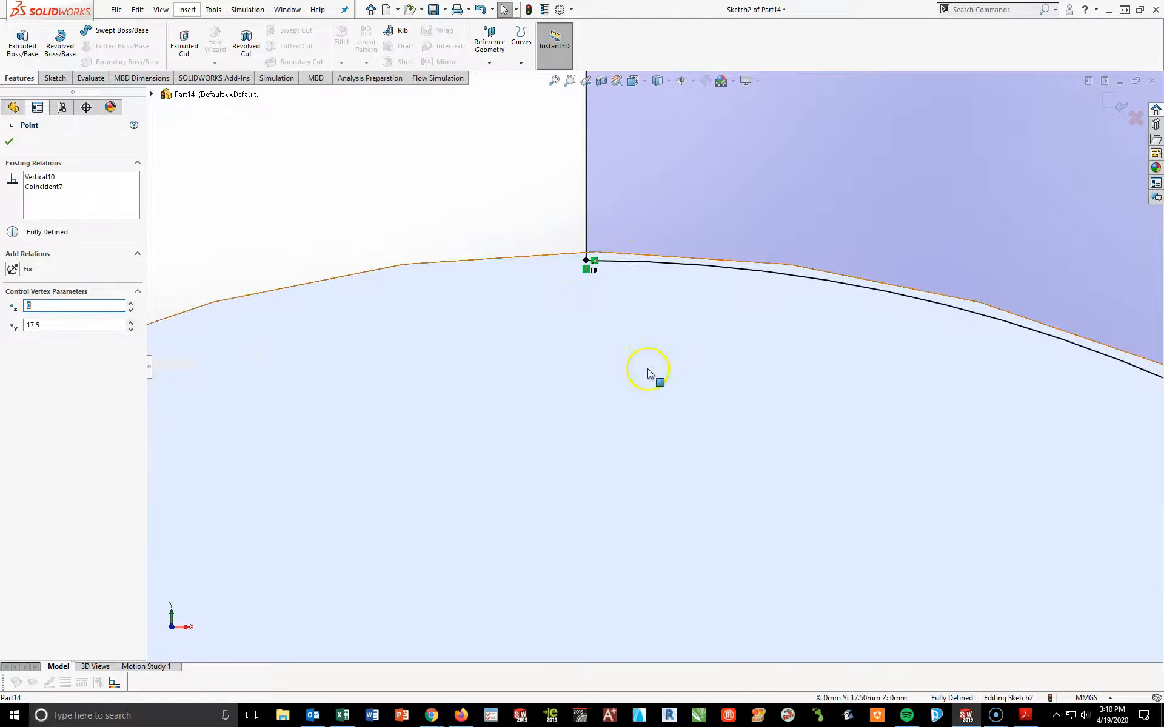
click(424, 145)
key(space)
click(617, 351)
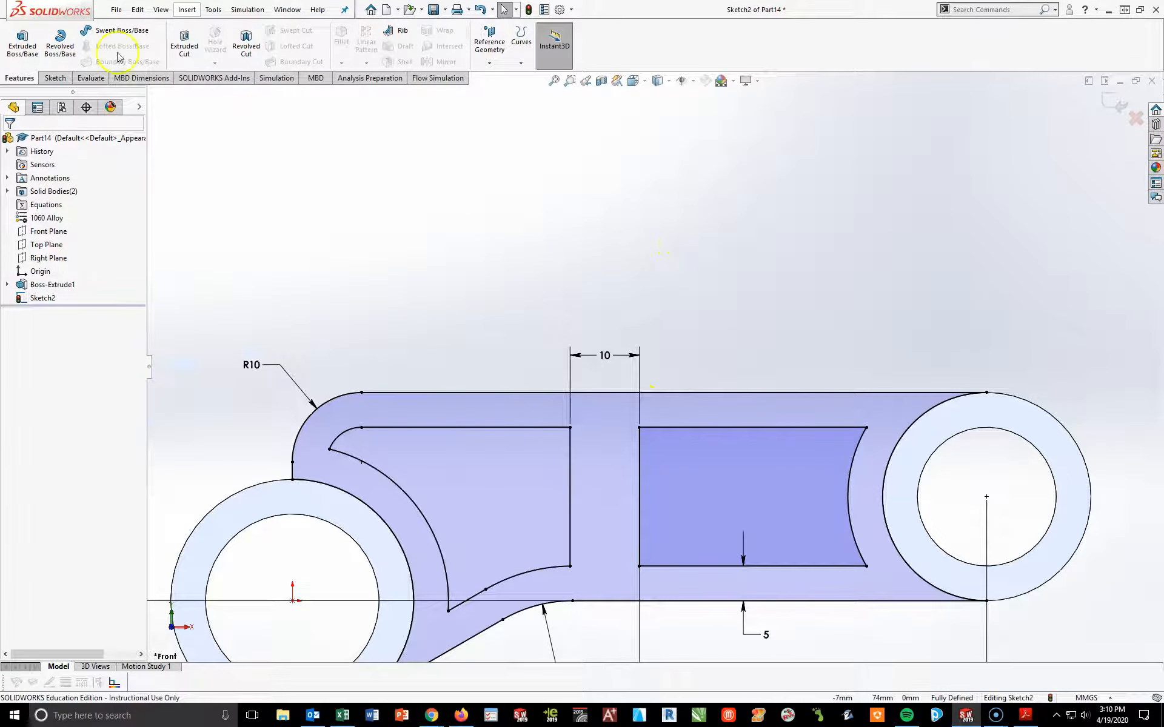
click(23, 43)
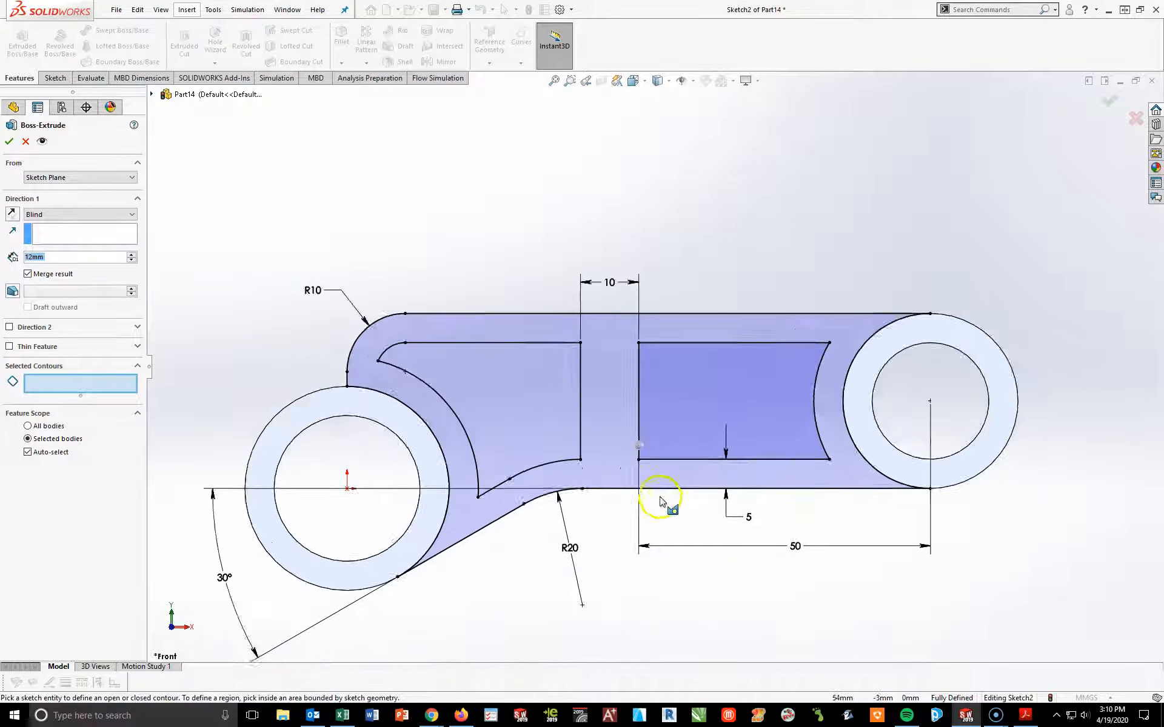
click(660, 463)
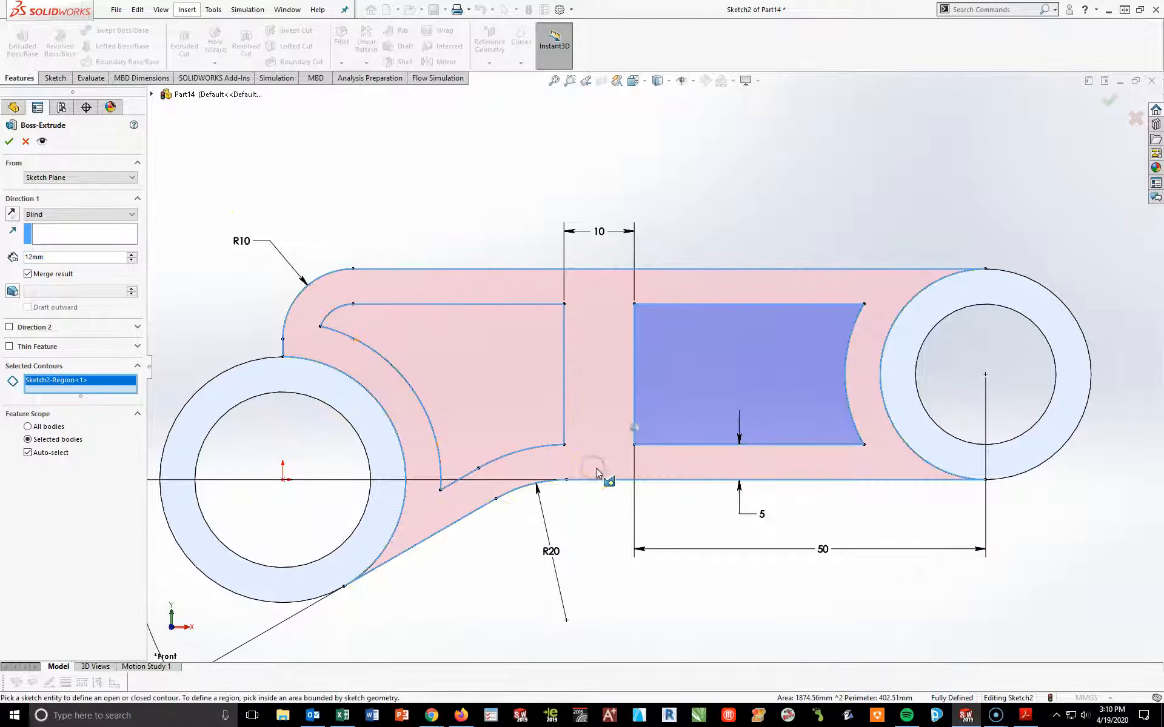
click(401, 377)
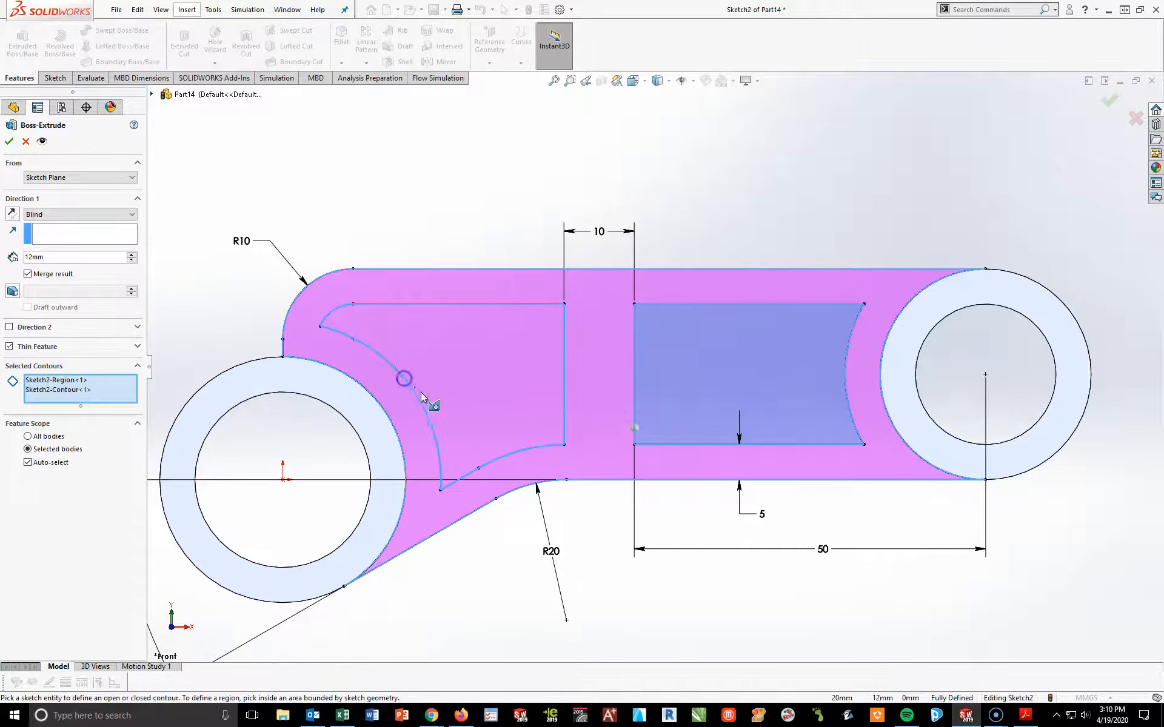
key(Escape)
click(459, 459)
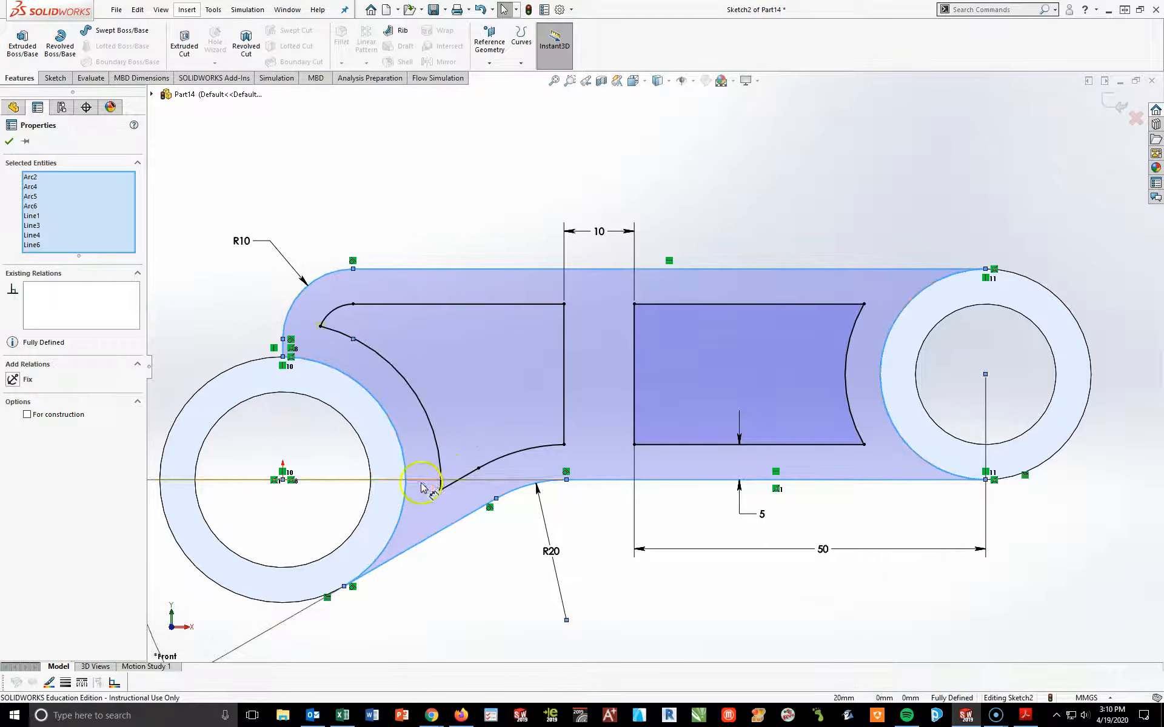
click(204, 273)
Extrude the arm's outer profile region 10 mm with a Mid Plane end condition, merged with the rings
click(23, 46)
click(591, 361)
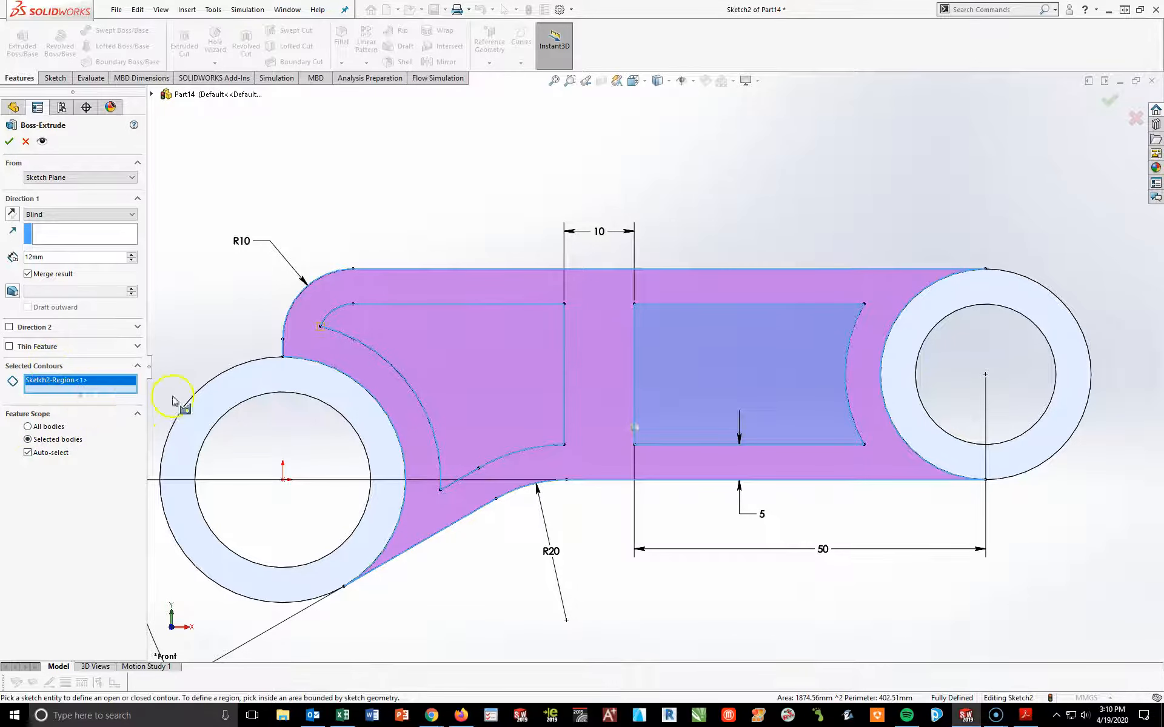
click(91, 215)
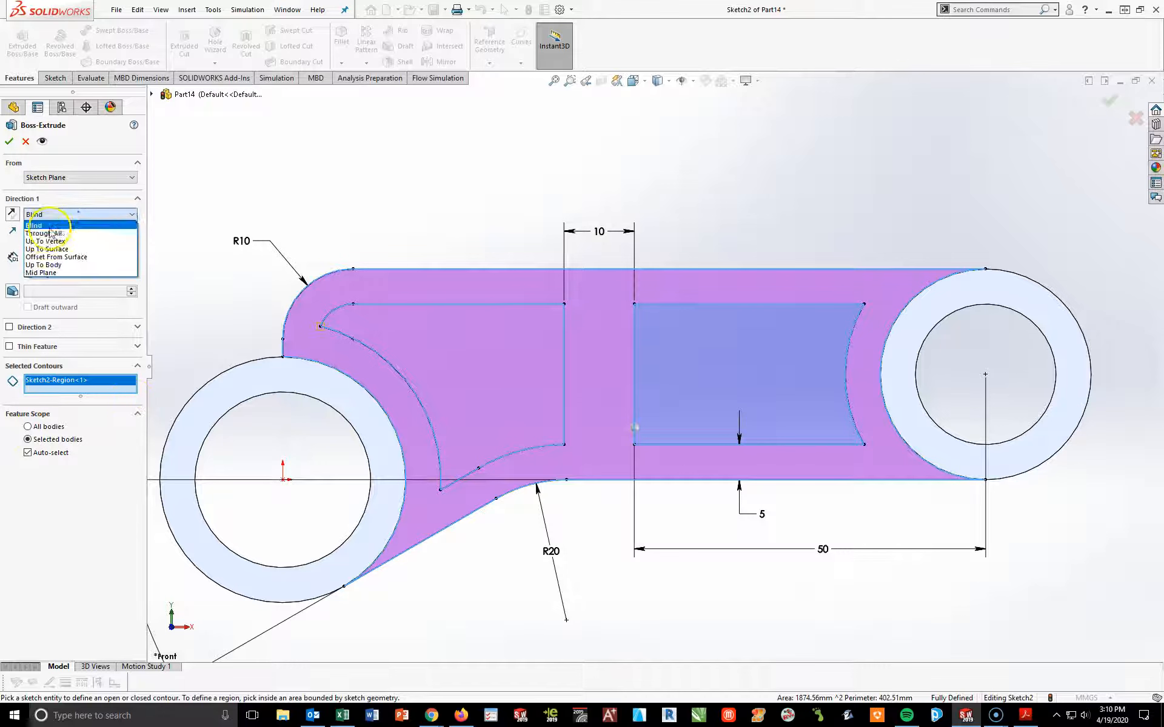
click(61, 265)
middle_drag(826, 626, 812, 679)
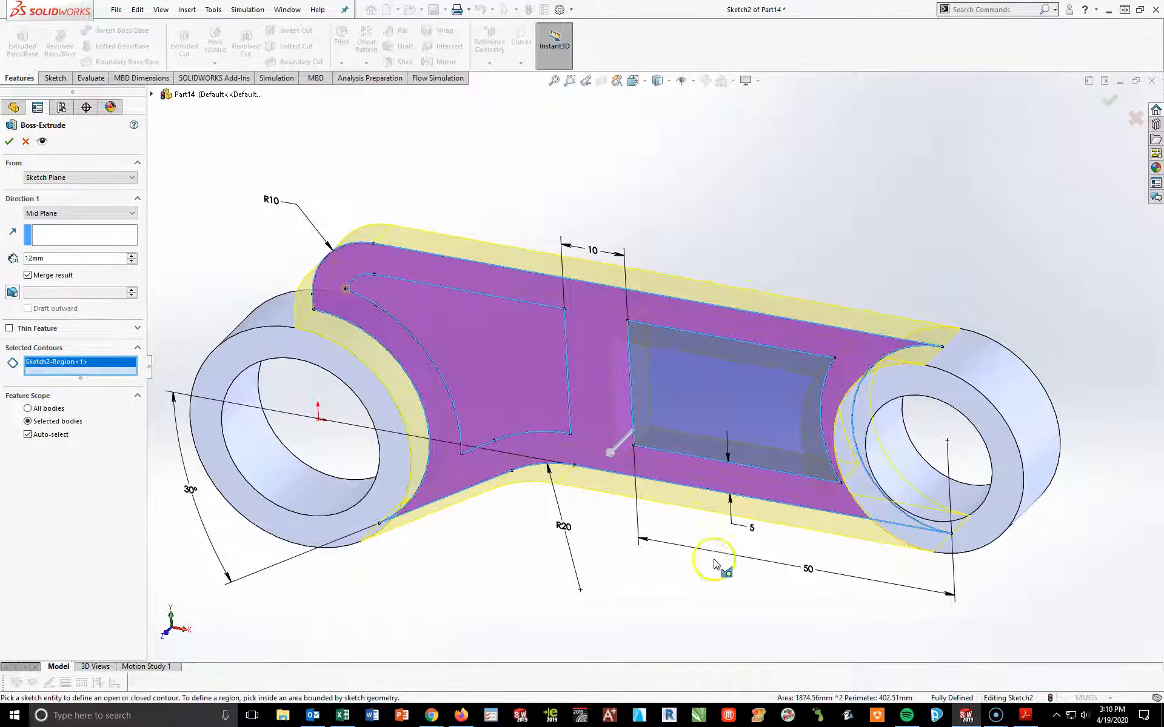
middle_drag(750, 558, 786, 485)
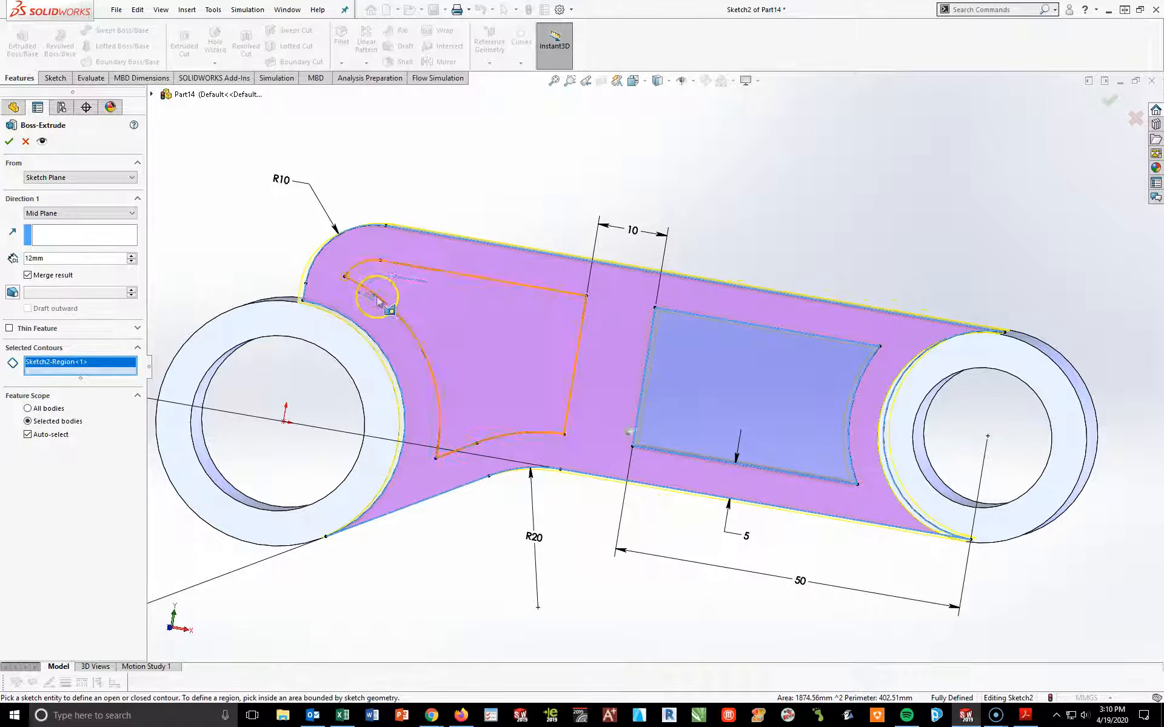
scroll(364, 274, down, 6)
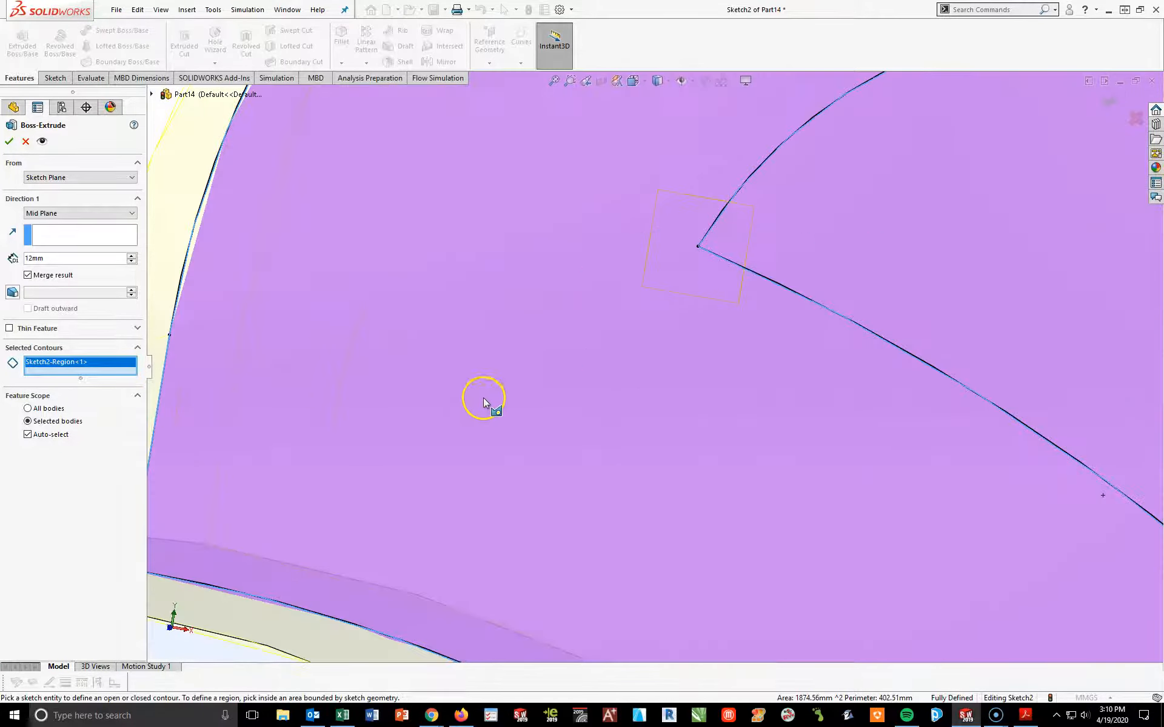
scroll(800, 315, down, 4)
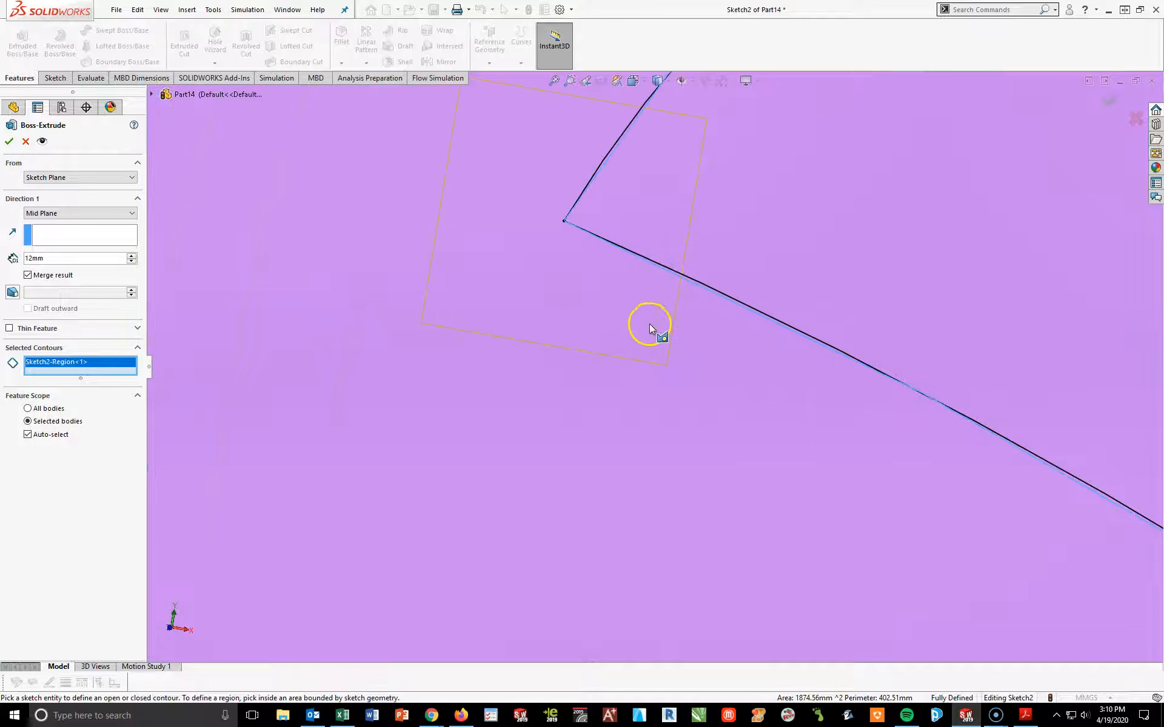
scroll(797, 384, up, 8)
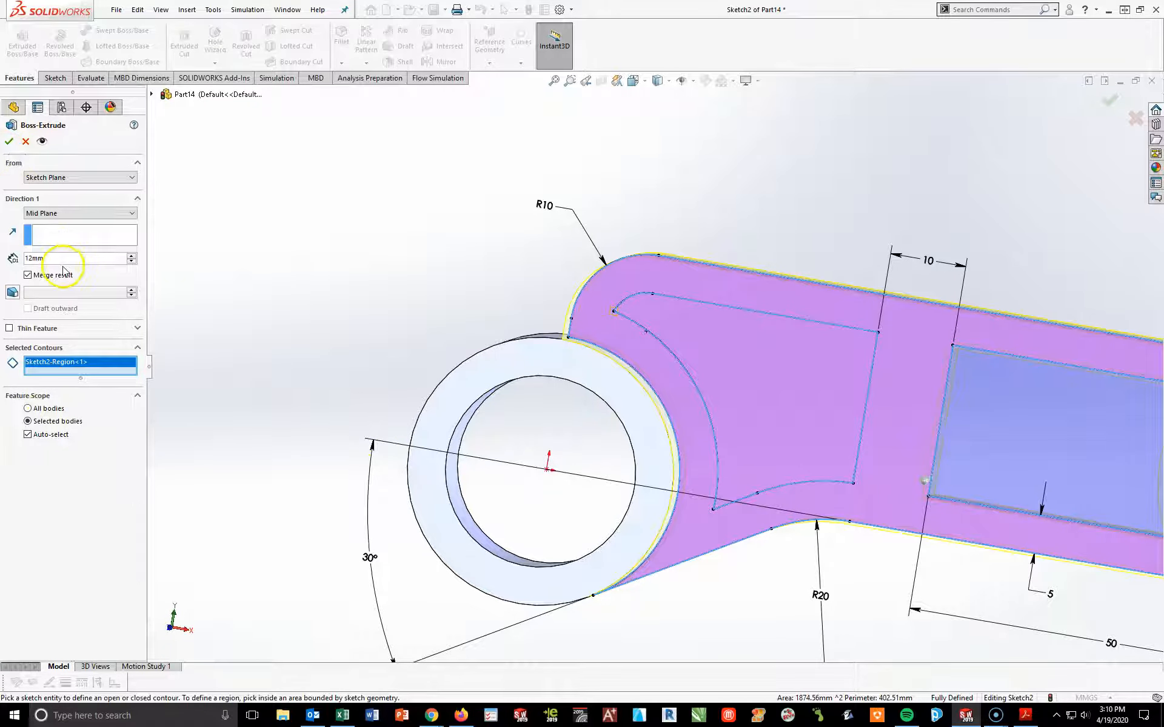
text(10)
key(Return)
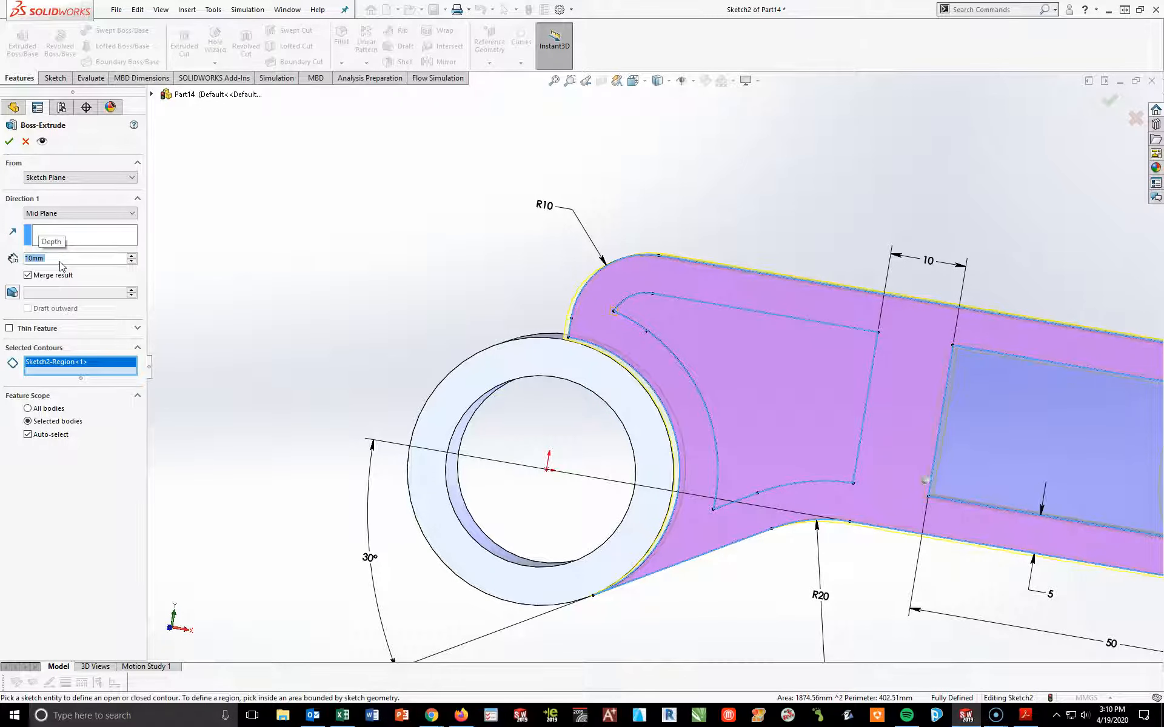
click(9, 141)
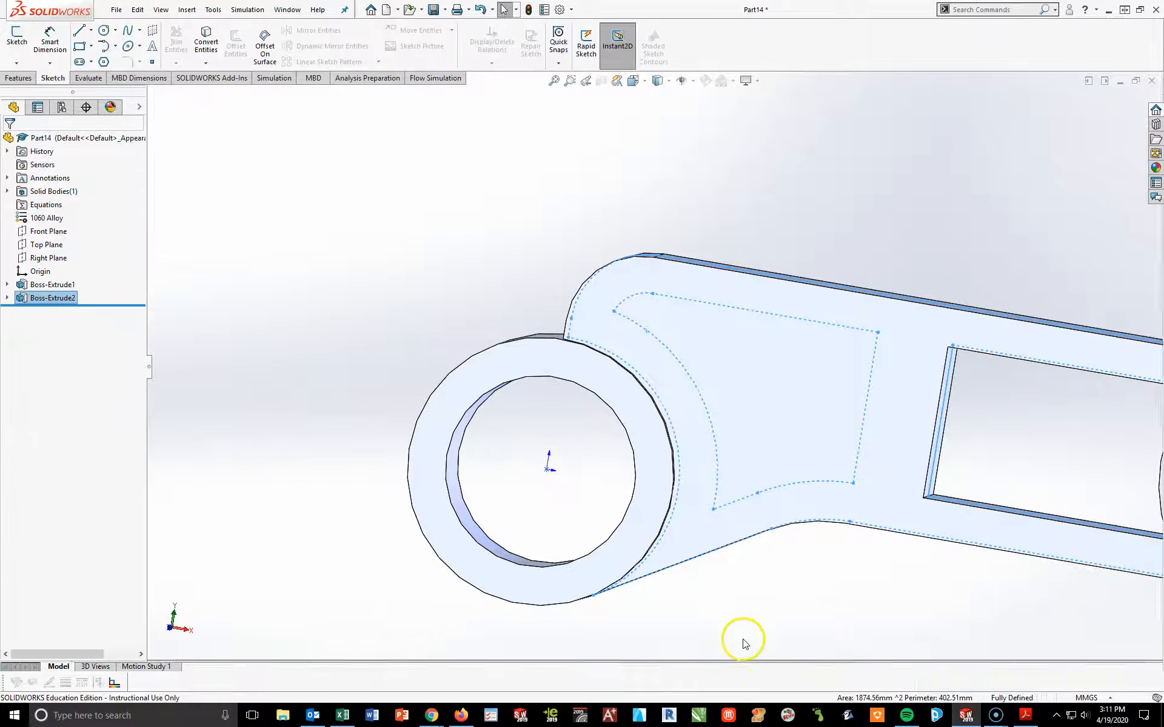
Start a new sketch on the Front Plane and view the part face-on
click(7, 298)
scroll(838, 562, up, 3)
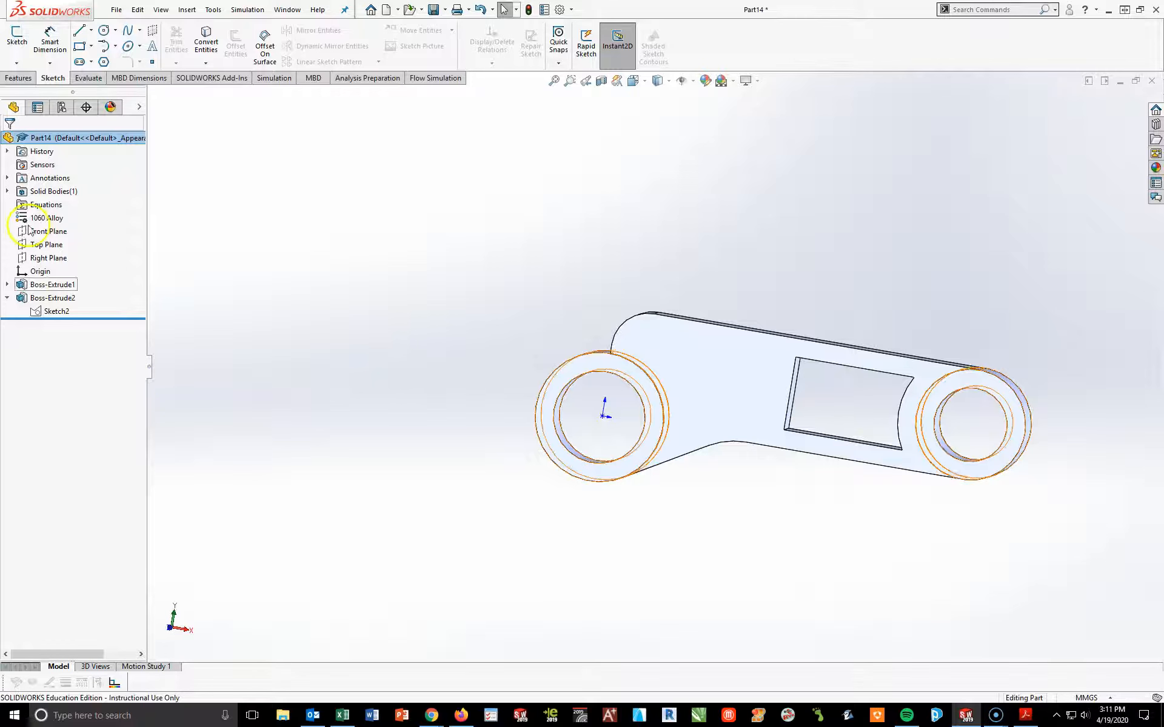
click(48, 231)
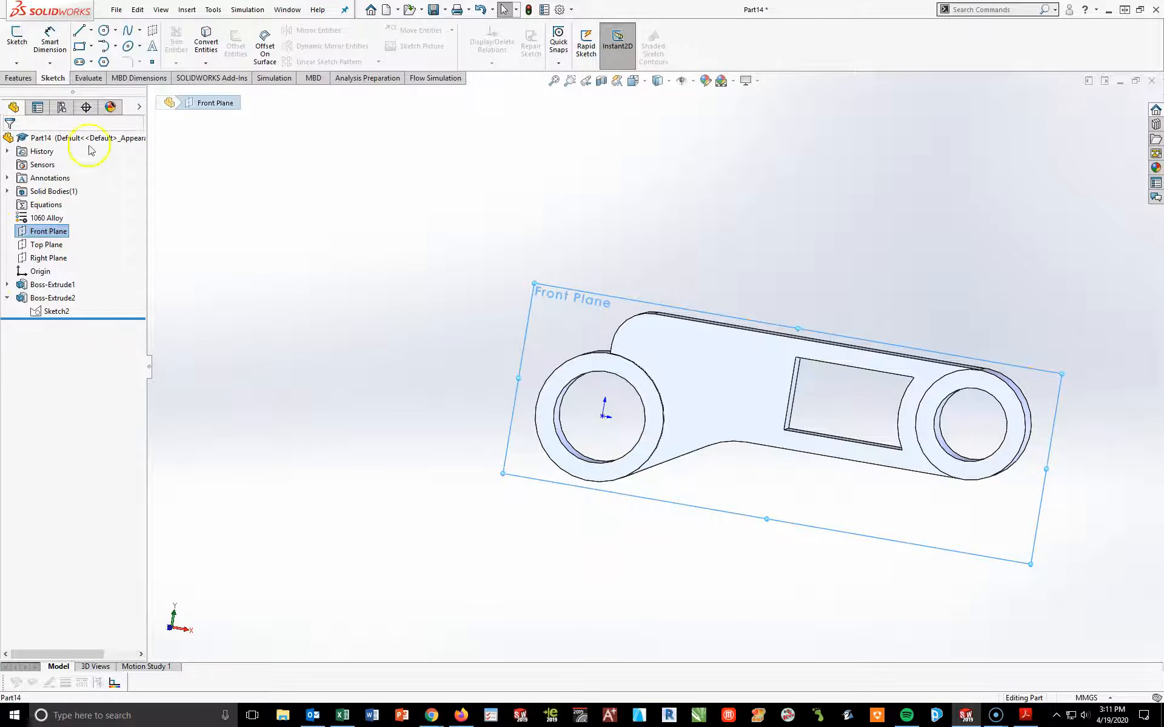
click(17, 38)
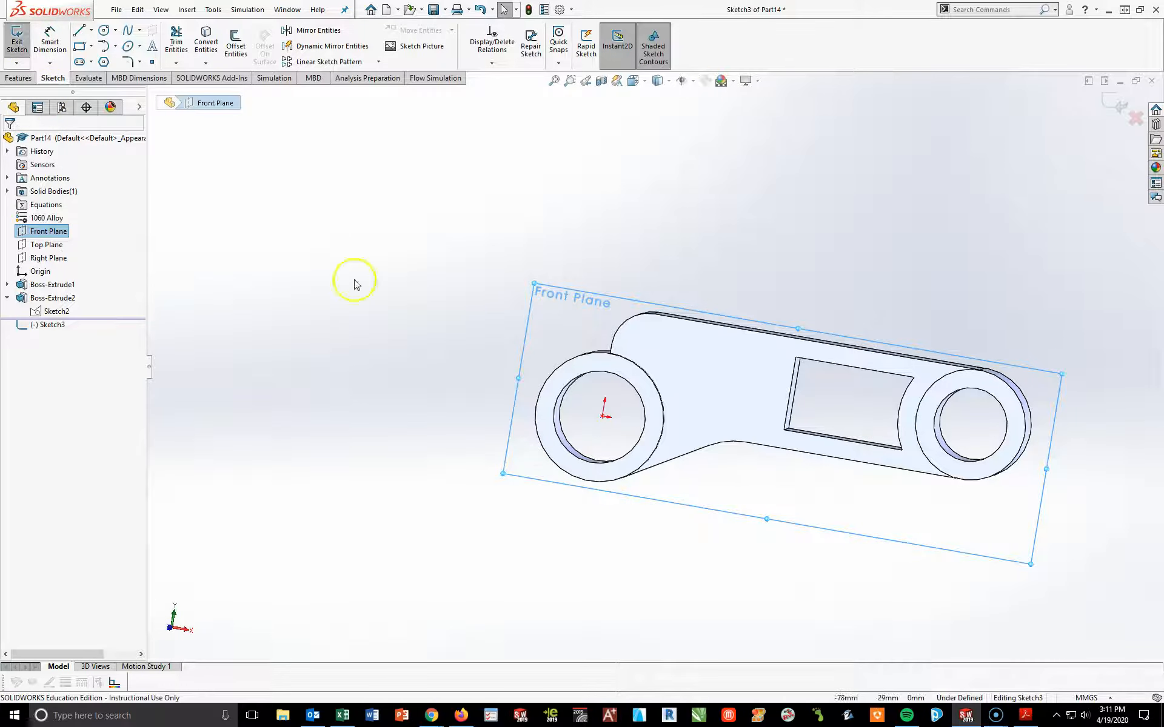
key(space)
click(652, 572)
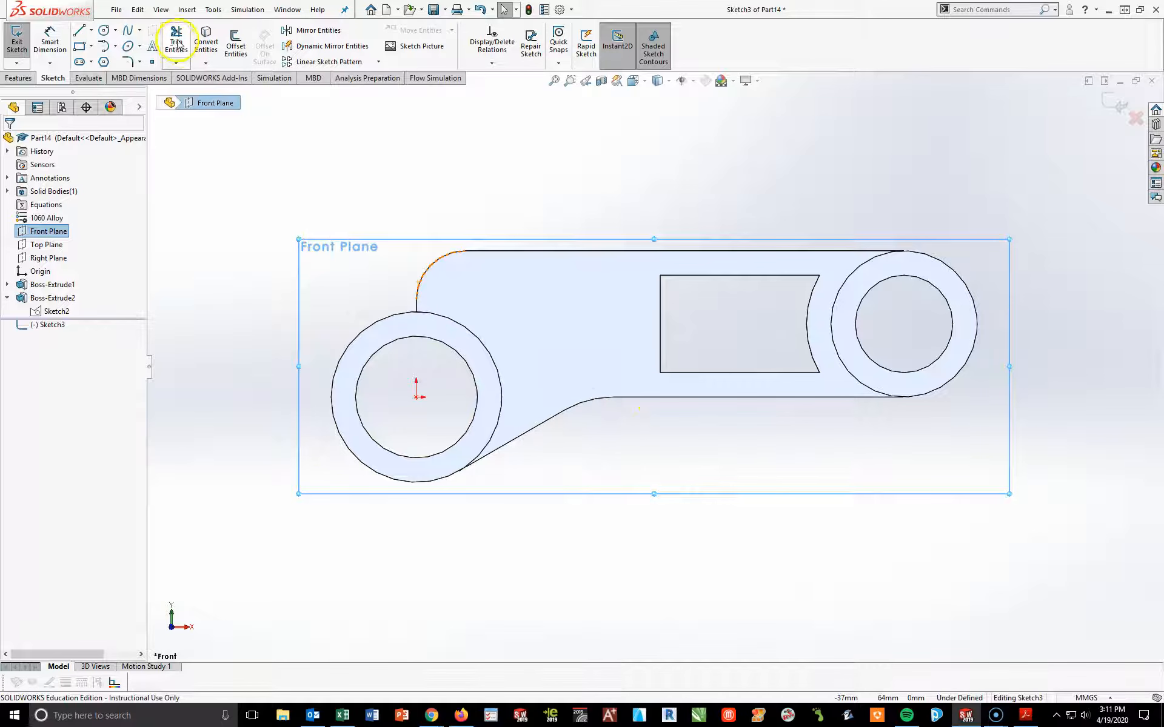
Offset the arm's upper edge and the adjoining rounded corner 5 mm inward in the new sketch
click(236, 43)
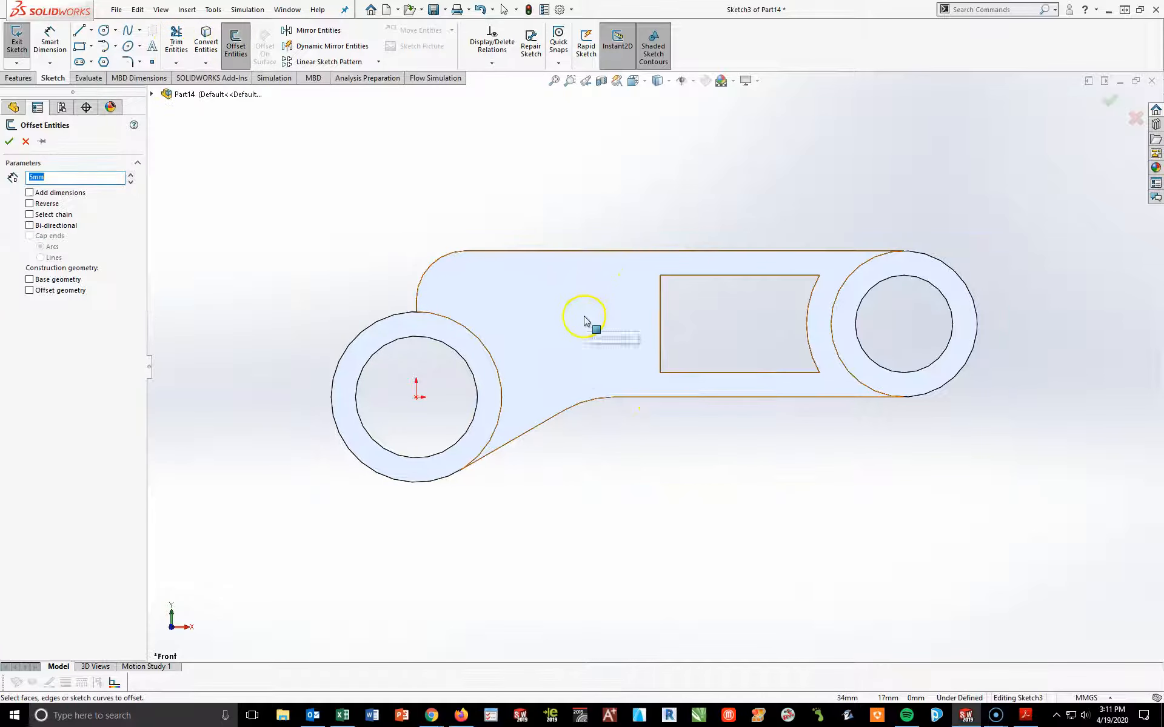
click(576, 252)
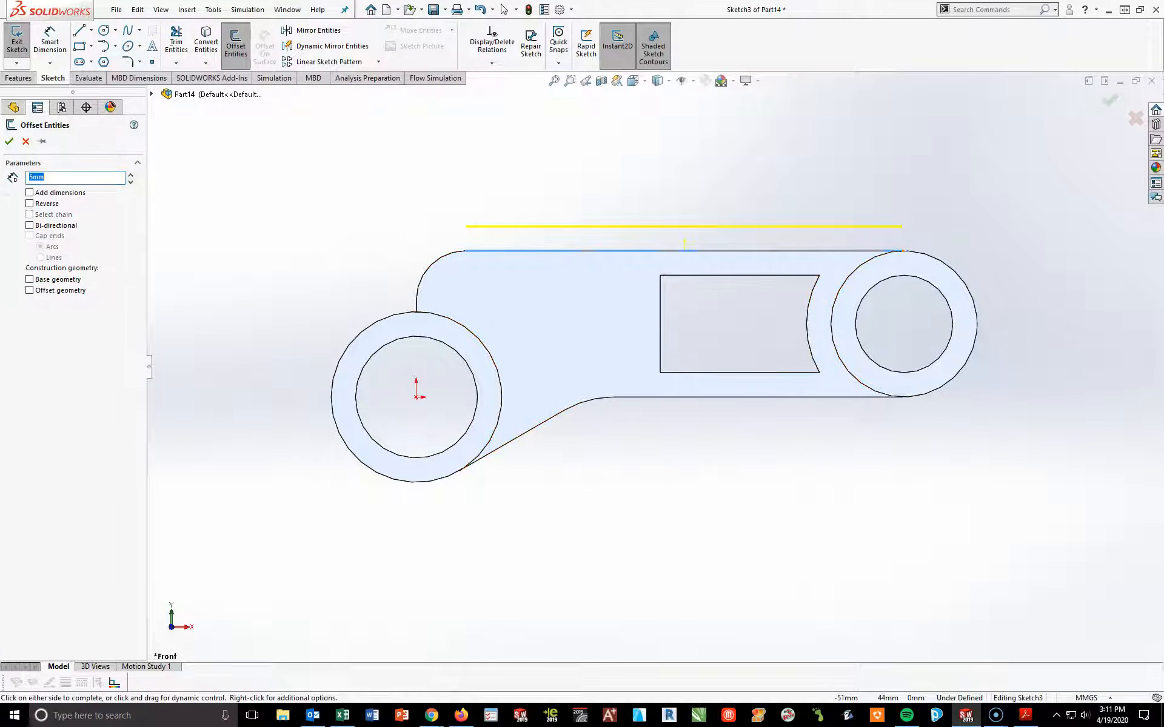
click(30, 204)
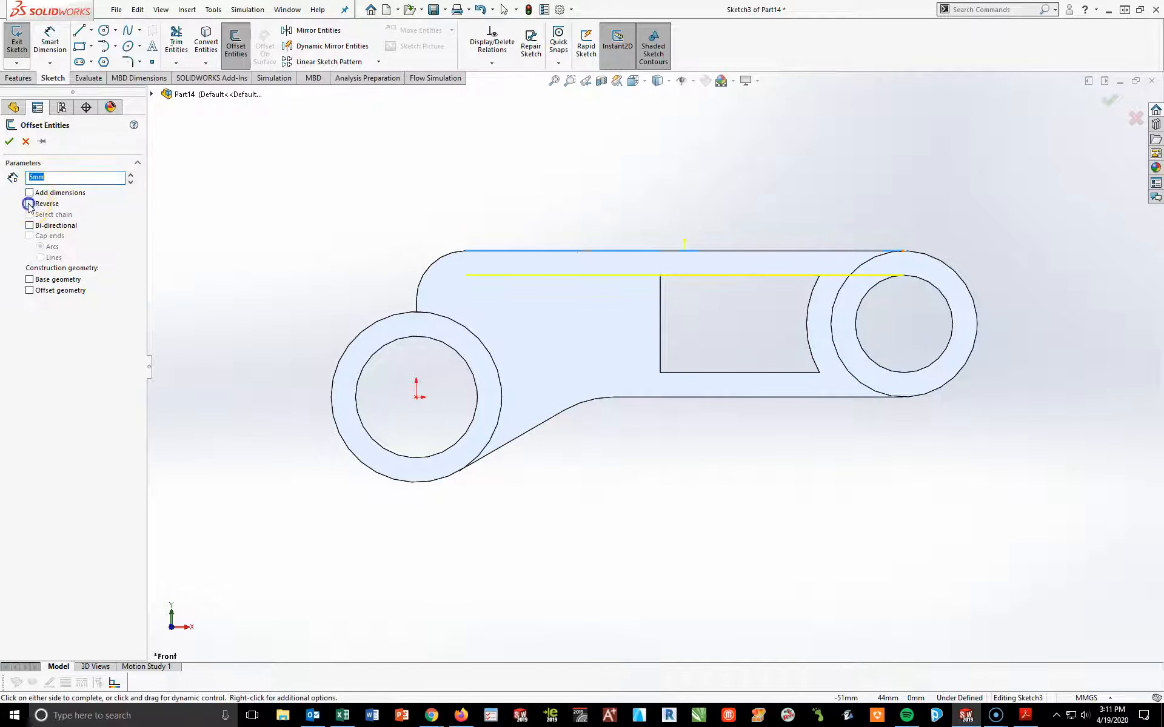
click(429, 265)
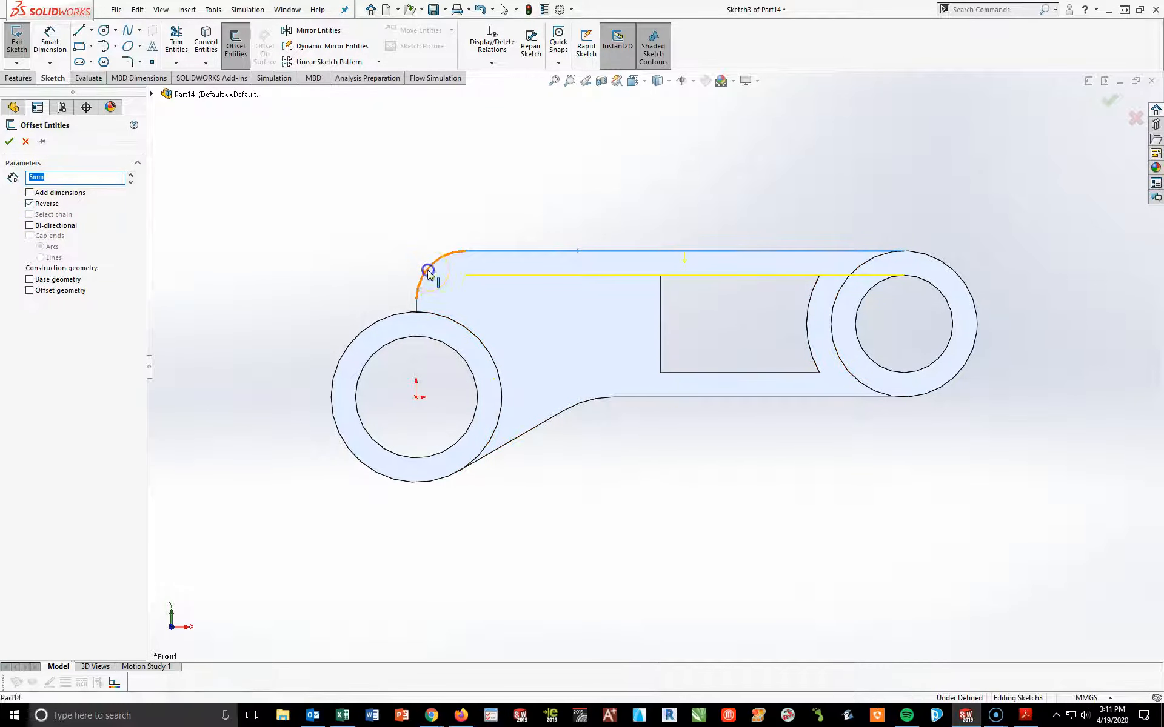
click(423, 307)
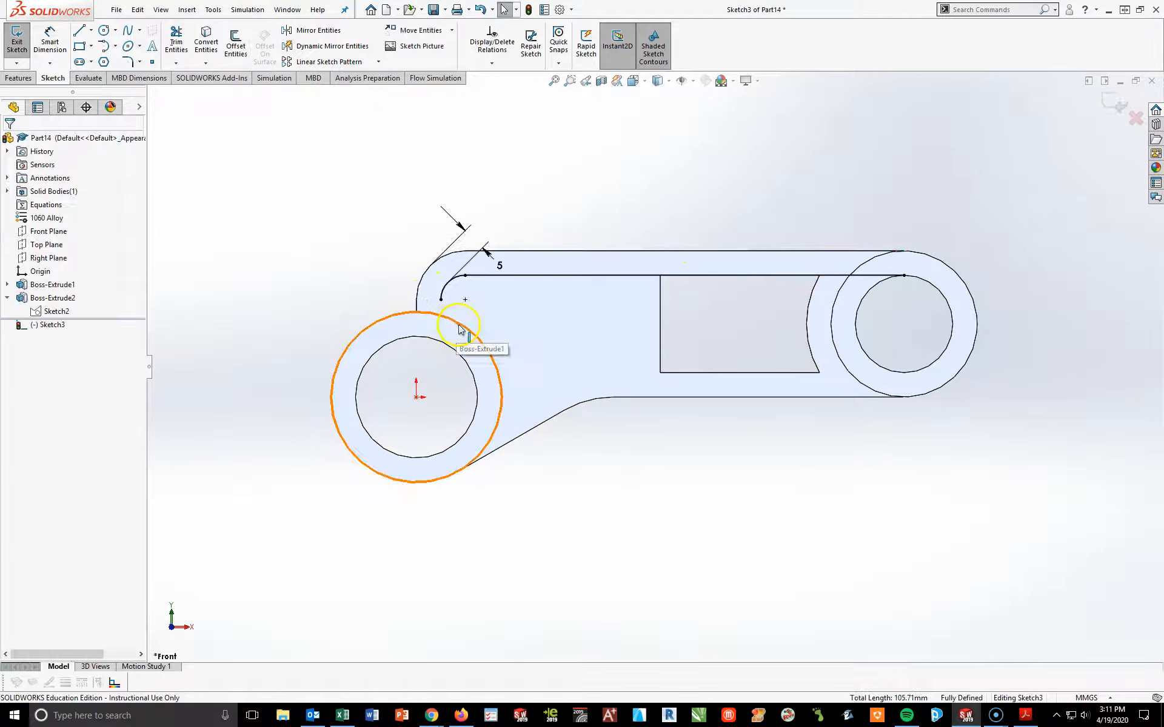
Offset the short vertical edge above the larger ring 5 mm inward with the direction reversed
click(235, 45)
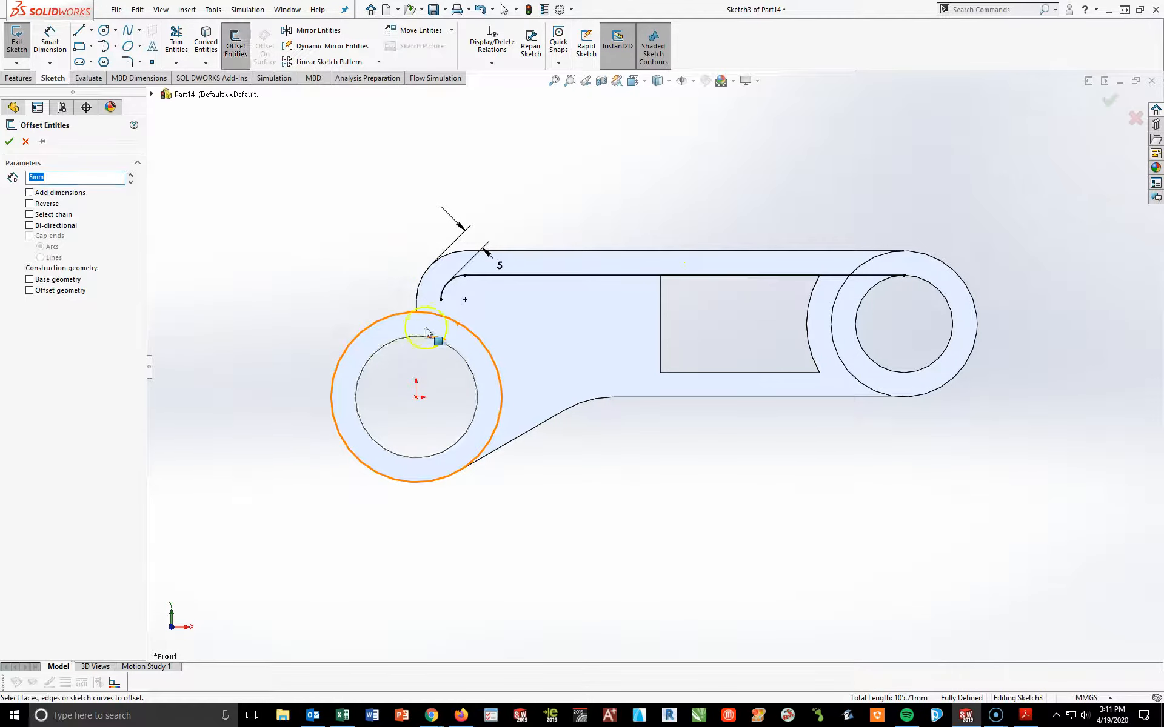
click(419, 313)
click(34, 208)
click(487, 347)
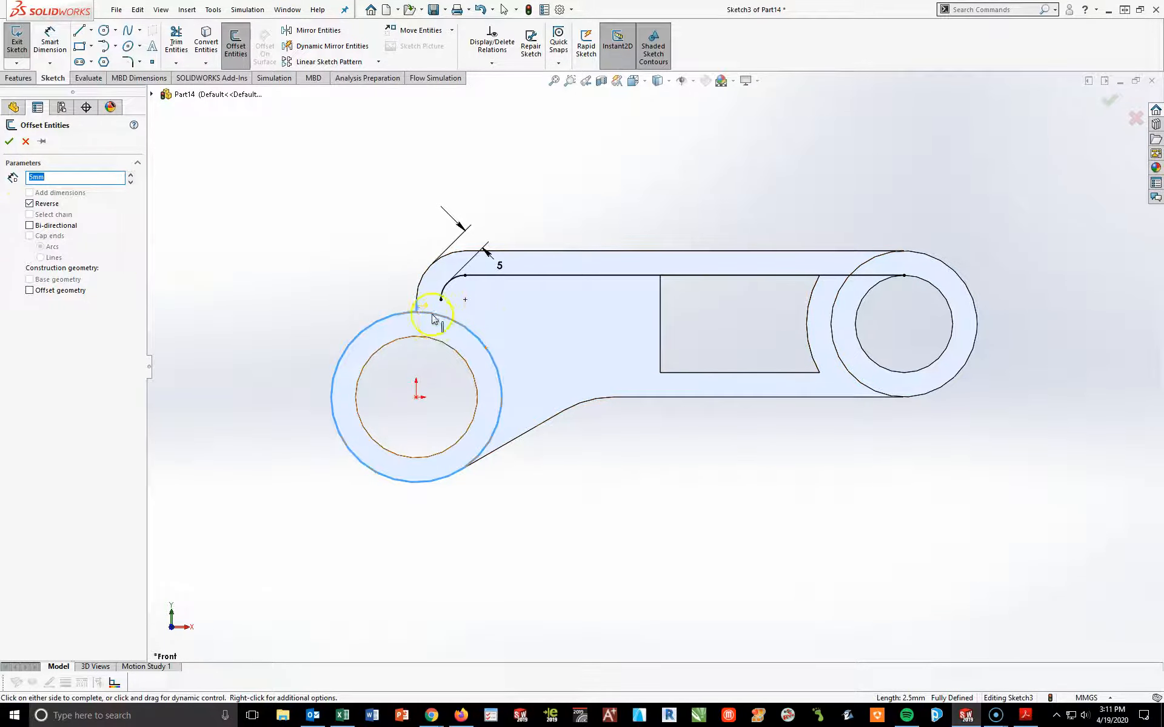
click(490, 351)
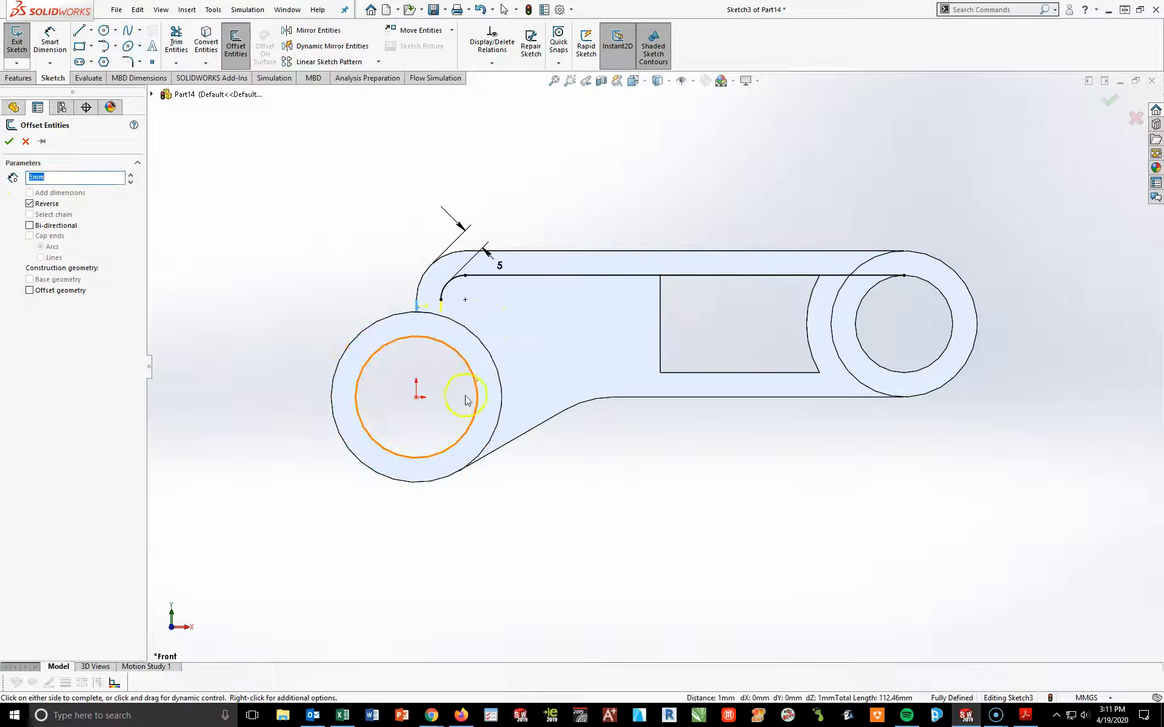
click(9, 141)
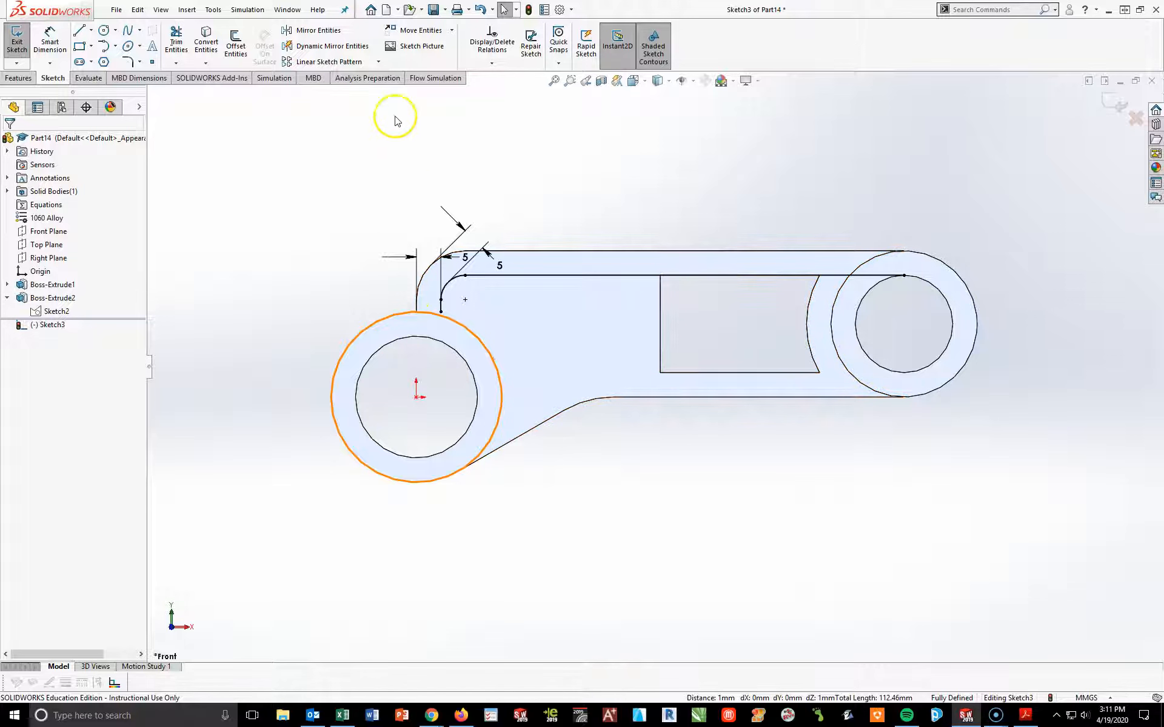
Offset the larger ring's outer edge 5 mm outward in the sketch
click(236, 43)
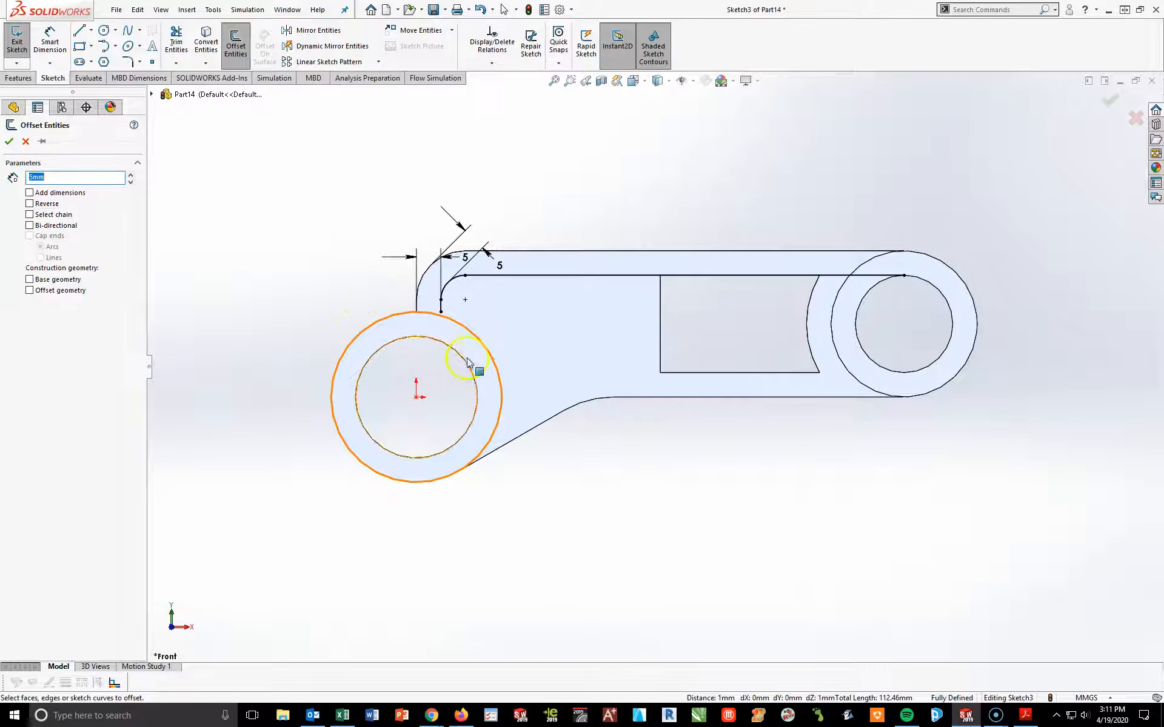
click(483, 349)
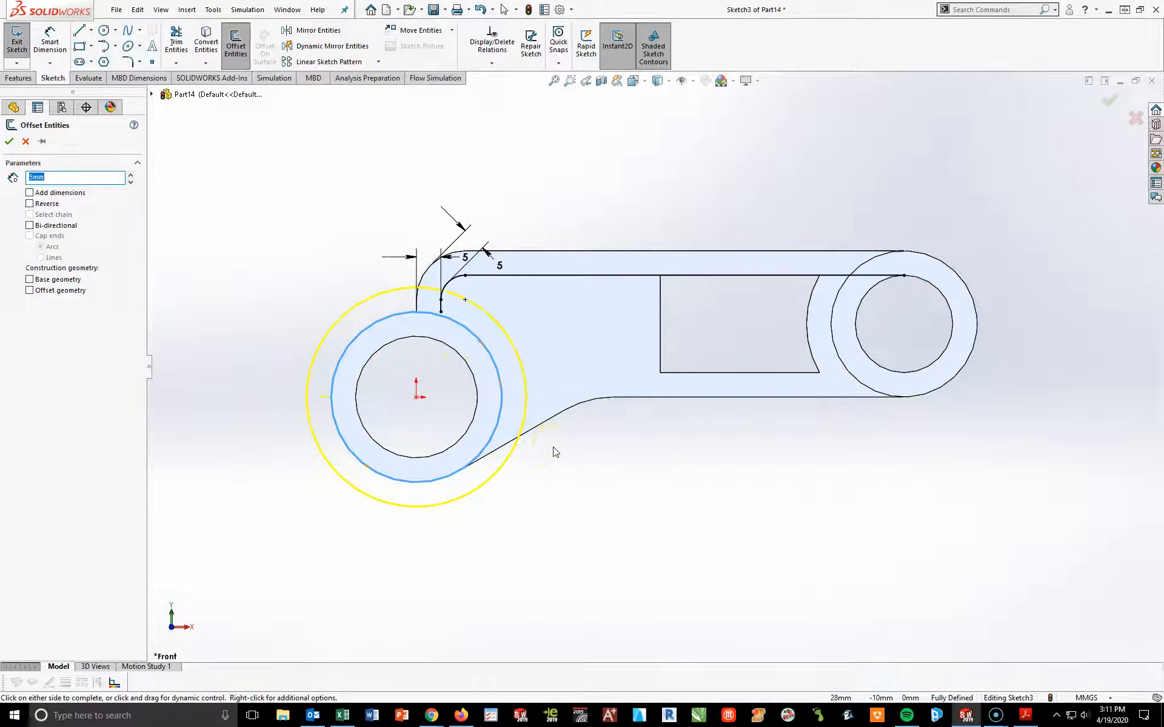
click(14, 145)
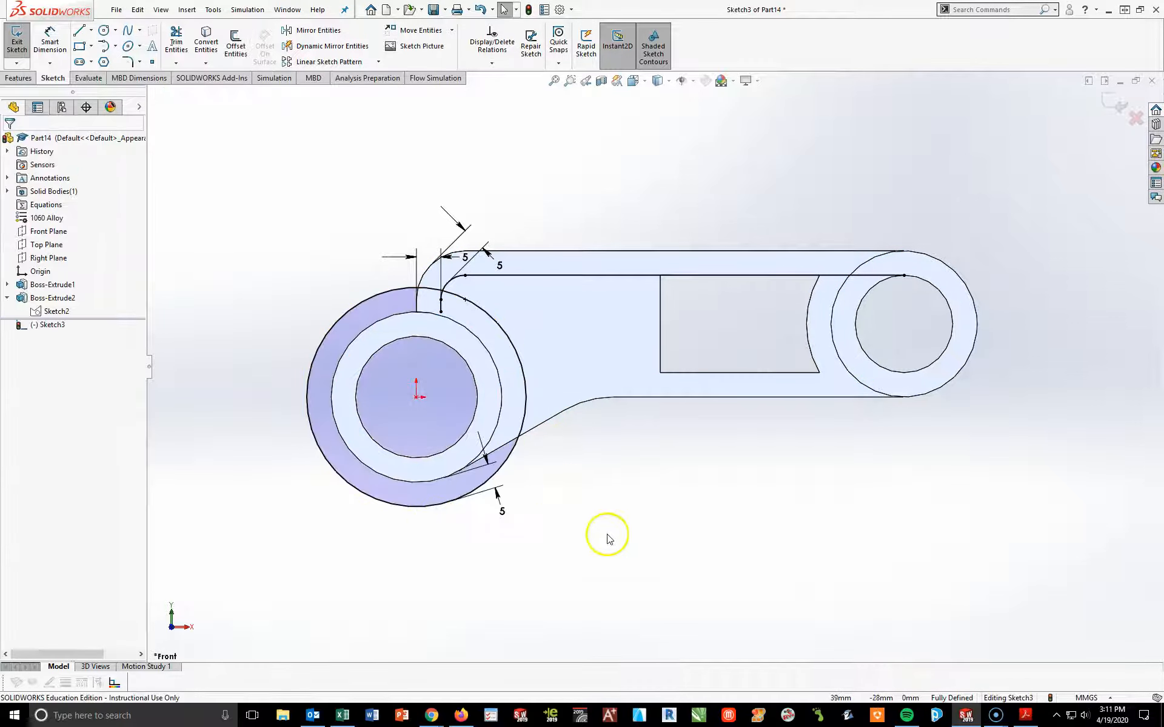
Offset the arm's sloped lower edge, the adjoining arc and the straight bottom edge 5 mm inward
click(175, 41)
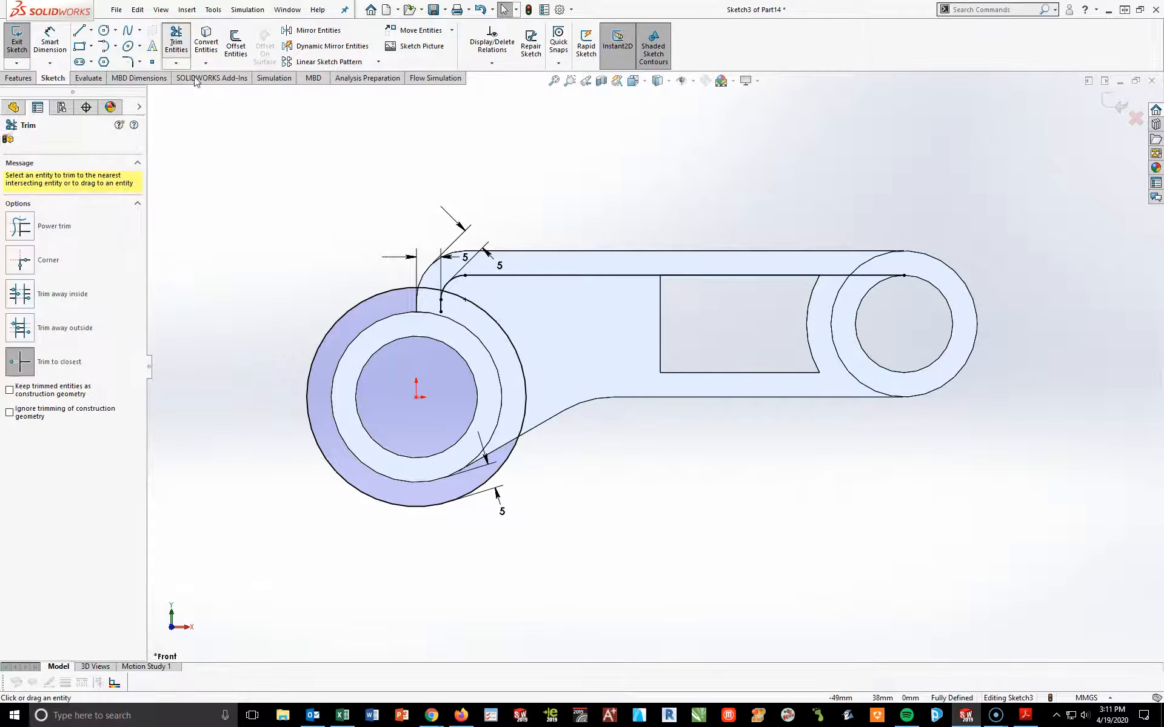
click(237, 38)
click(559, 416)
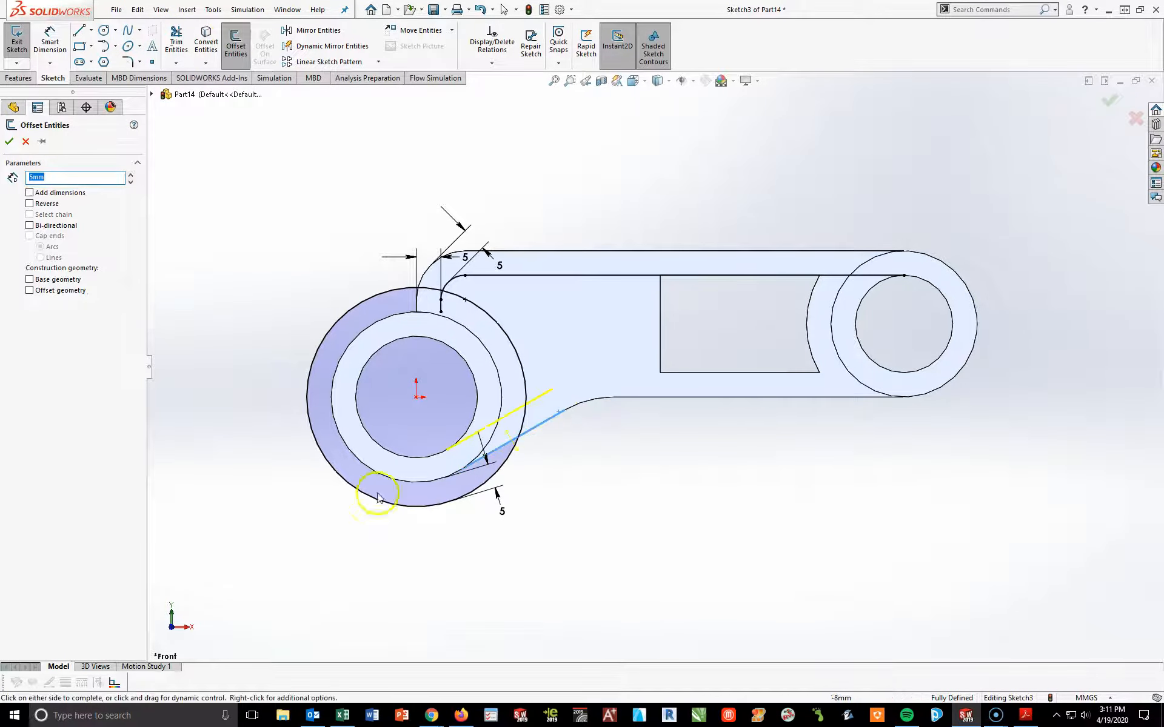
click(591, 410)
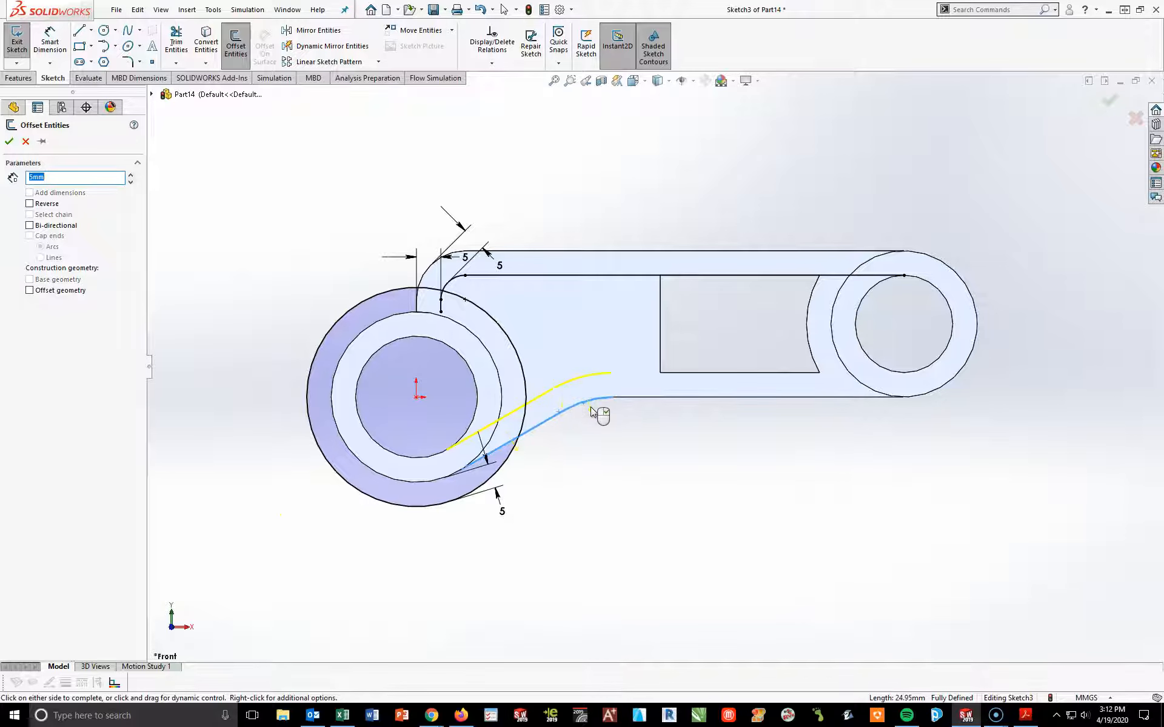
click(632, 401)
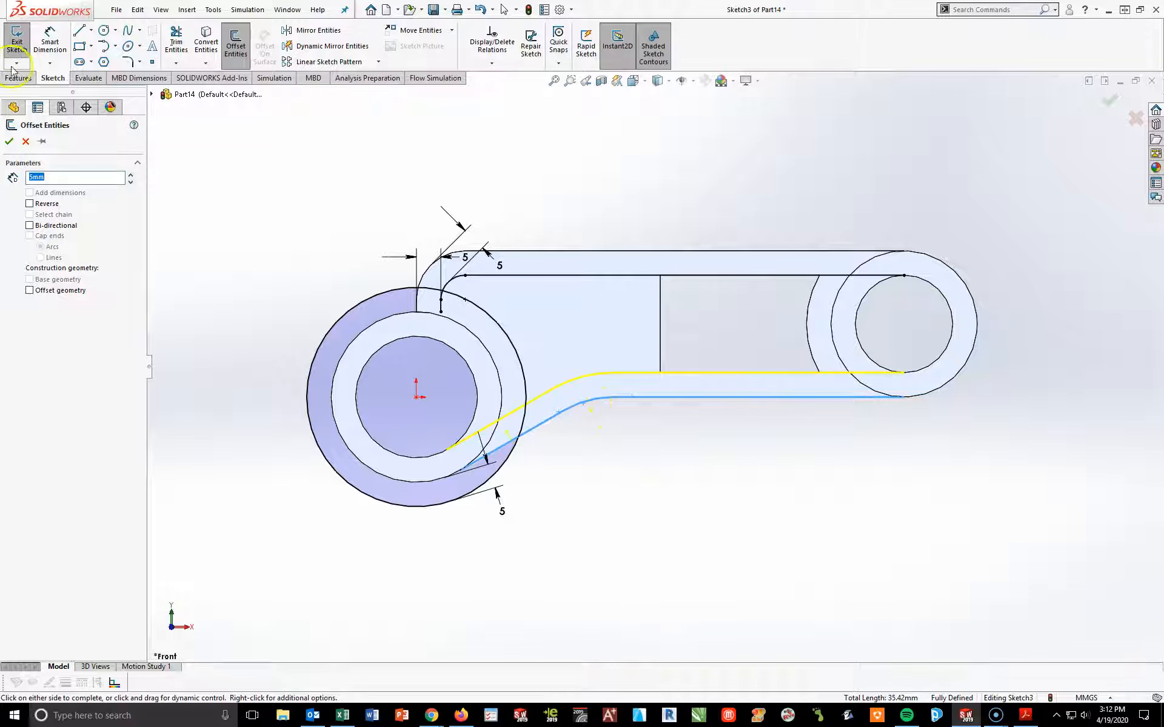
click(9, 141)
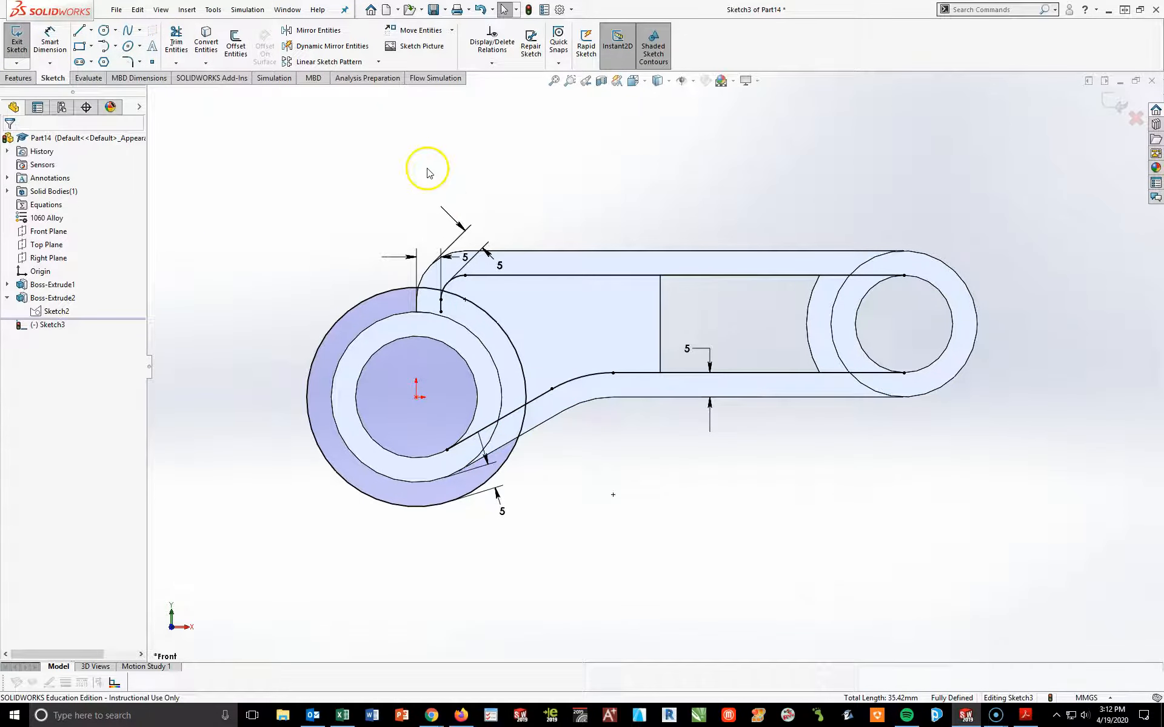
Draw a vertical line between the upper and lower offset lines, dimensioned 10 mm from the rectangular window's near edge
click(80, 29)
drag(620, 276, 620, 373)
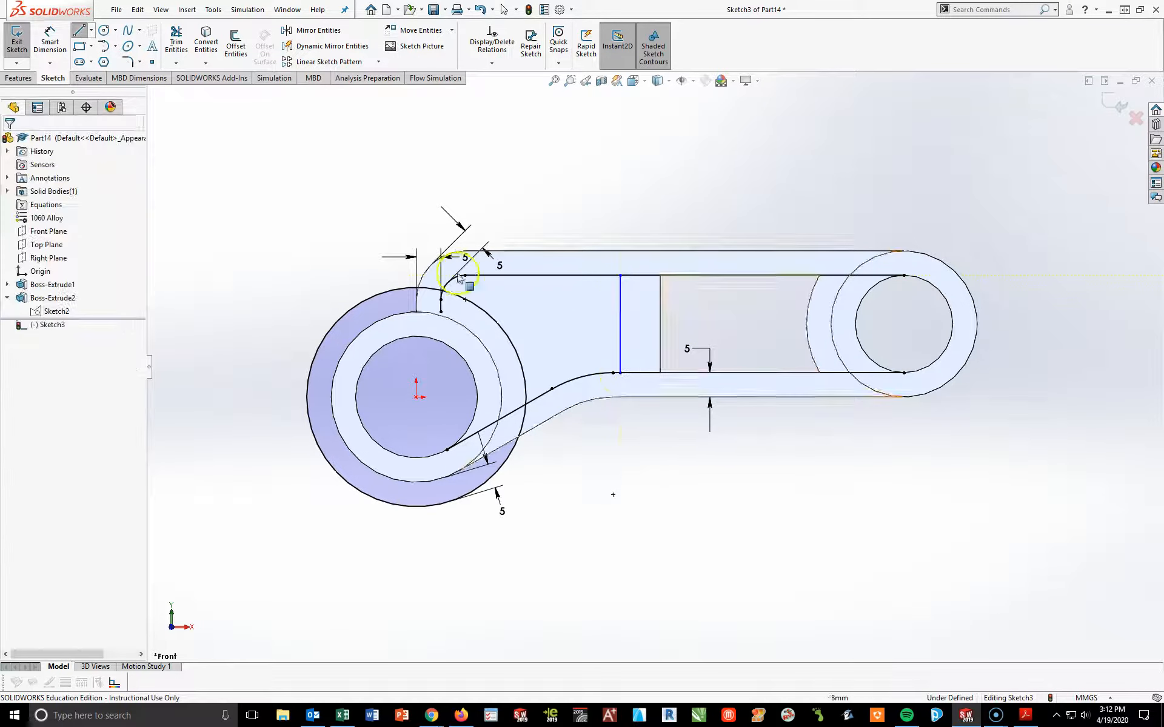
click(49, 37)
click(620, 325)
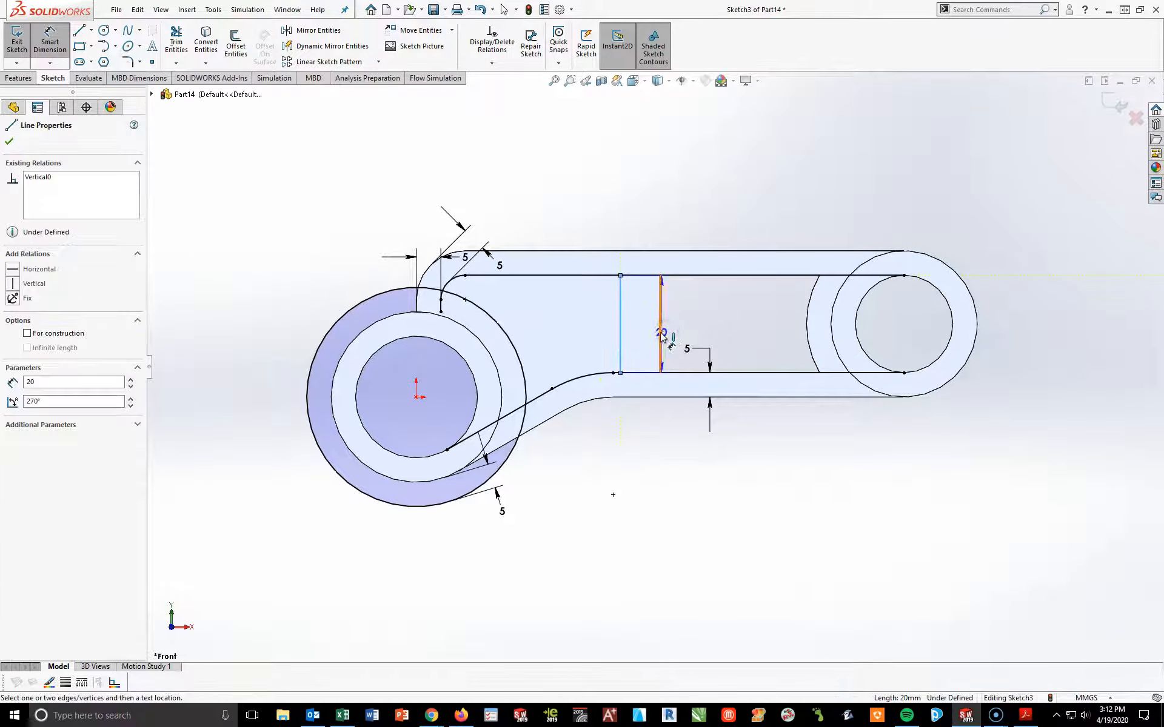
click(661, 337)
click(636, 228)
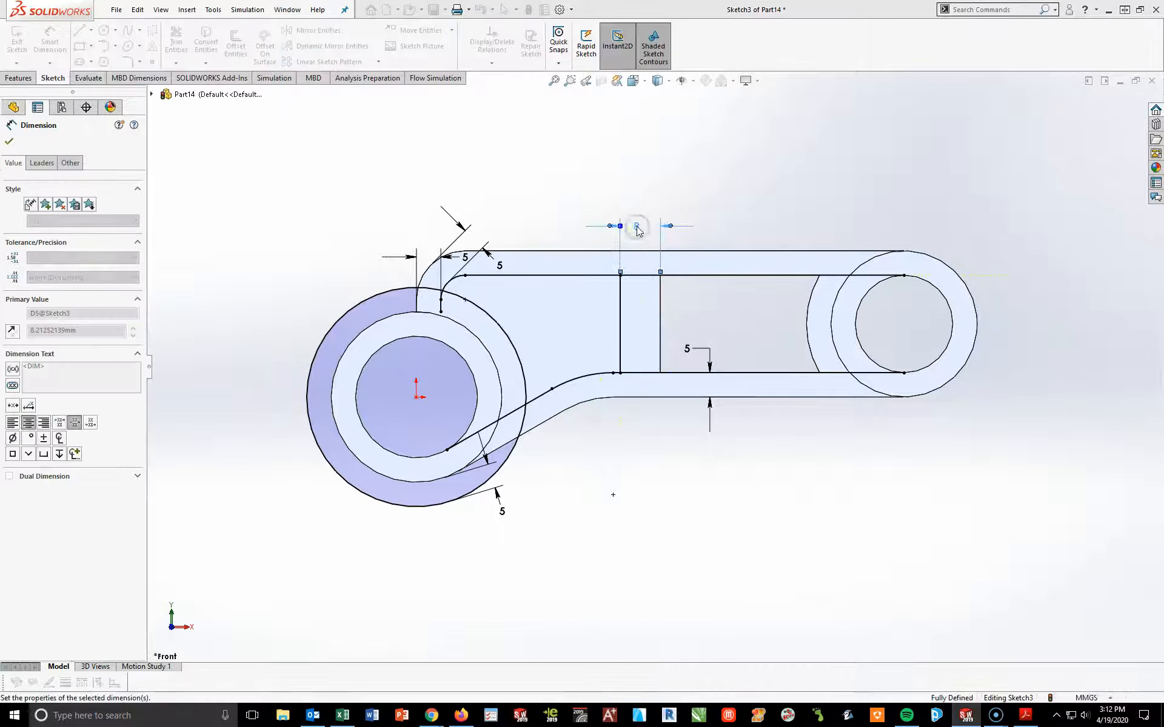
text(10)
key(Return)
click(644, 477)
key(Escape)
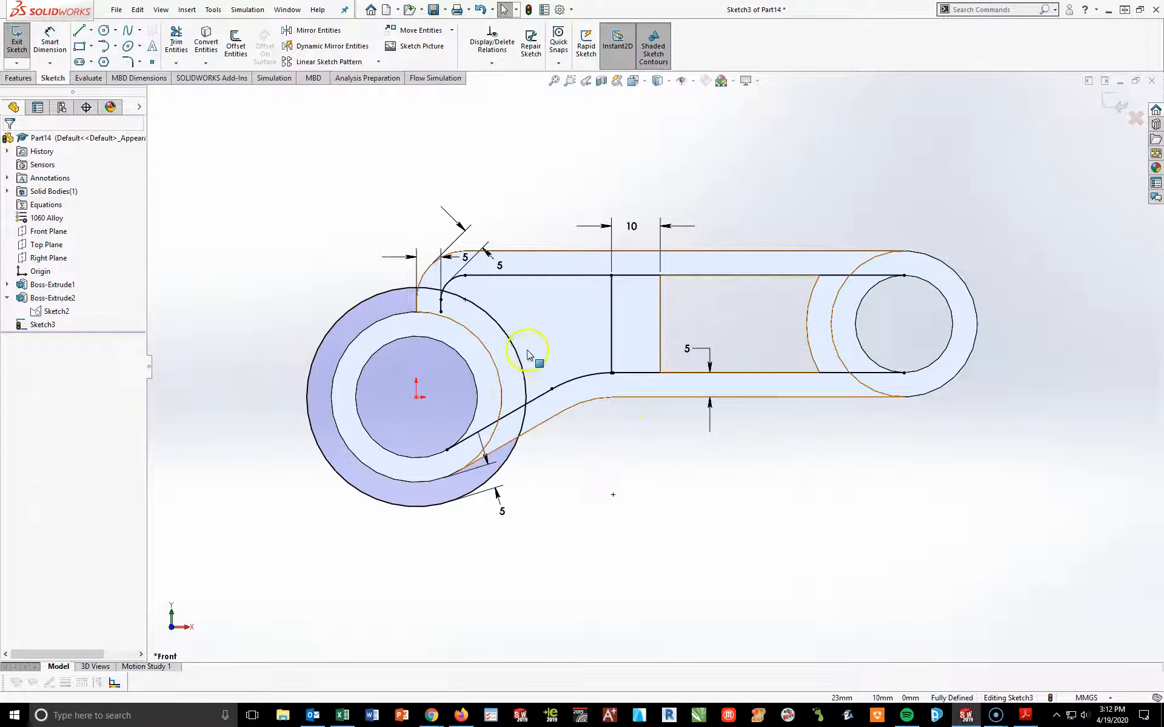
Trim the sloped line inside the offset circle and the upper and lower horizontal lines running past the vertical line
scroll(528, 355, down, 5)
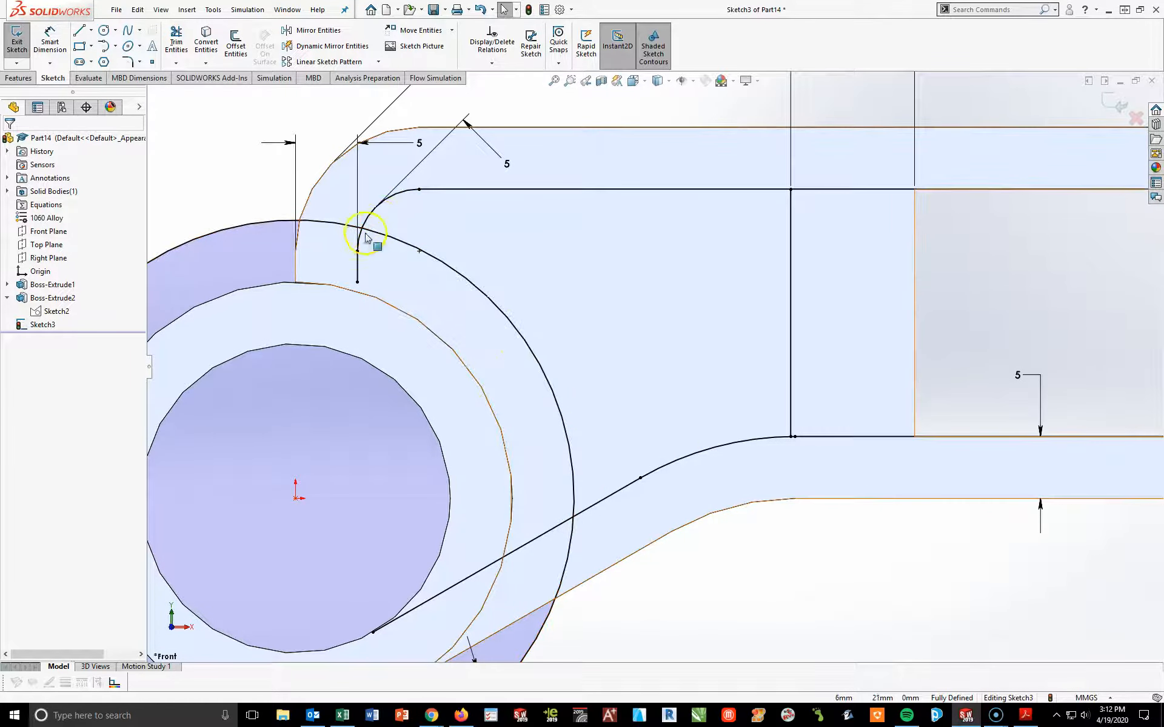
scroll(581, 419, up, 2)
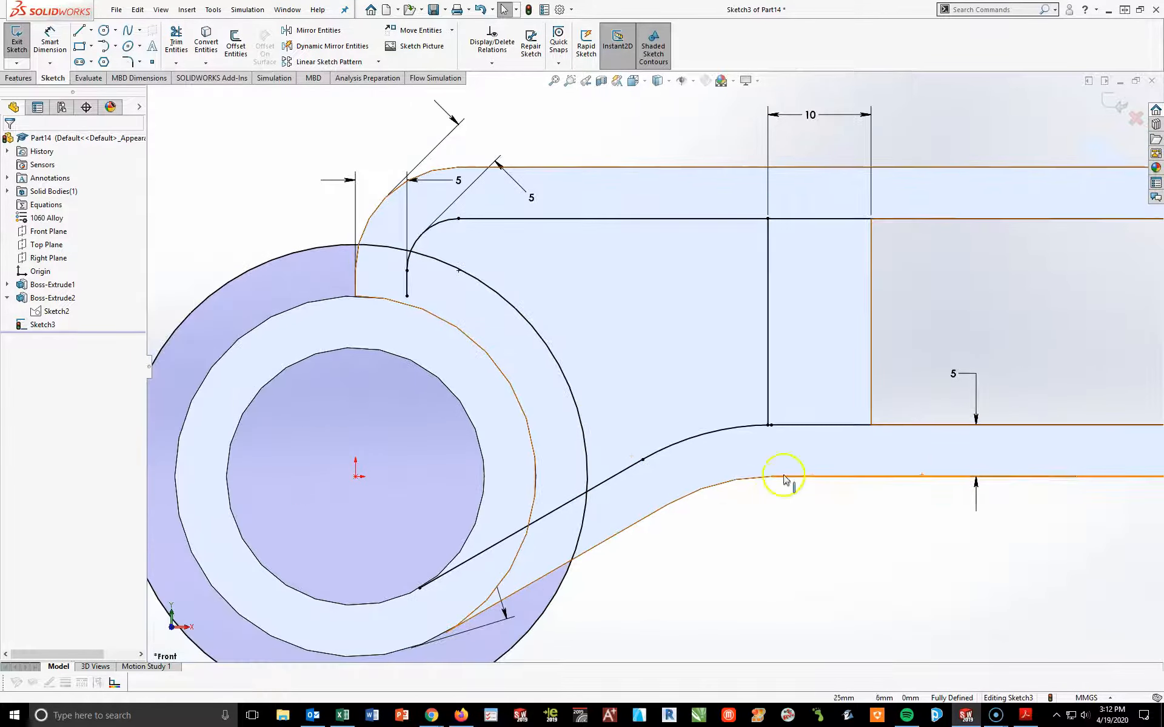
click(176, 42)
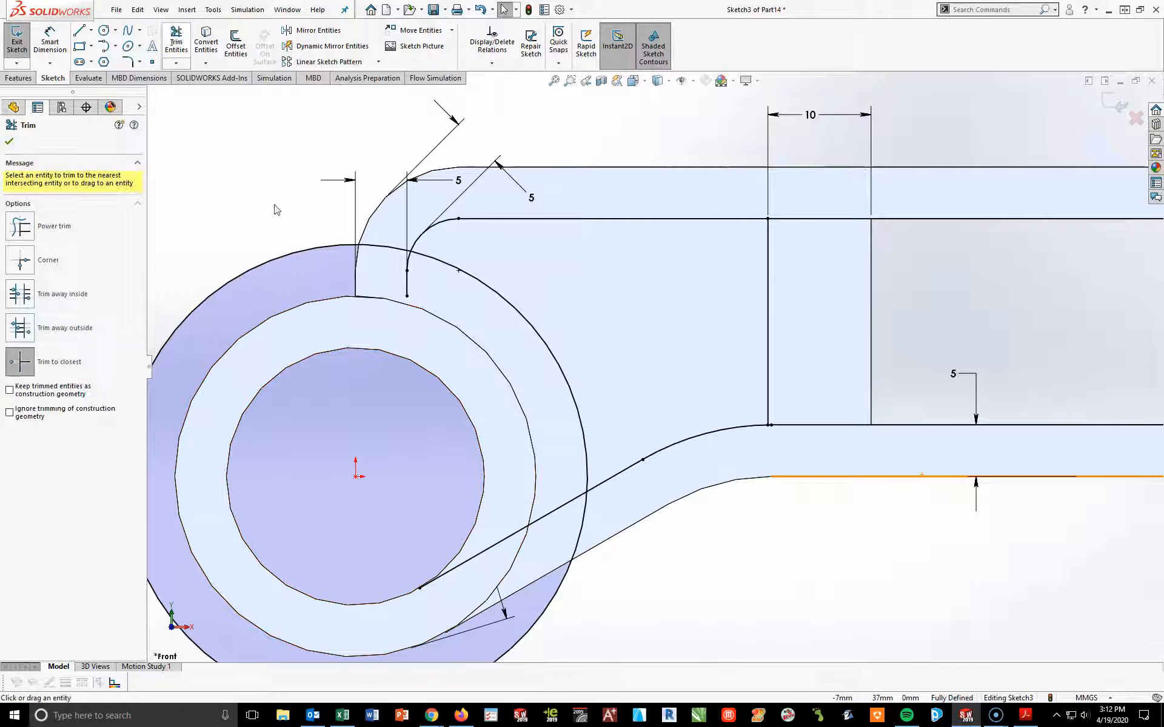
click(477, 556)
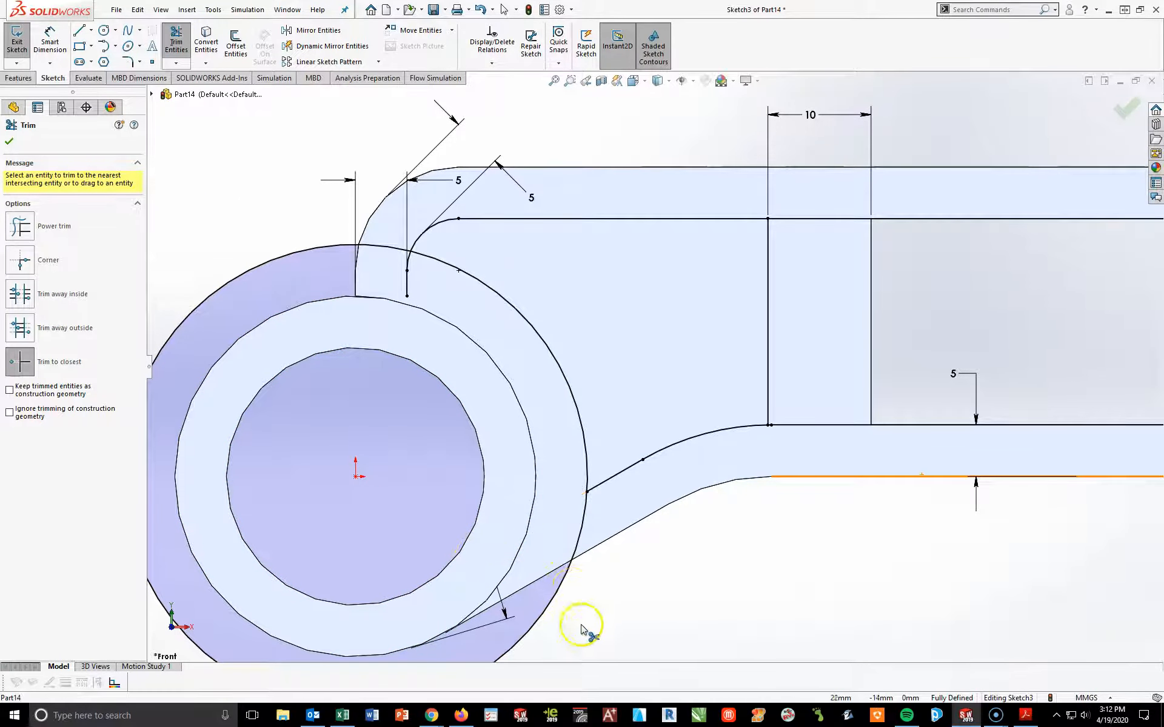
key(z)
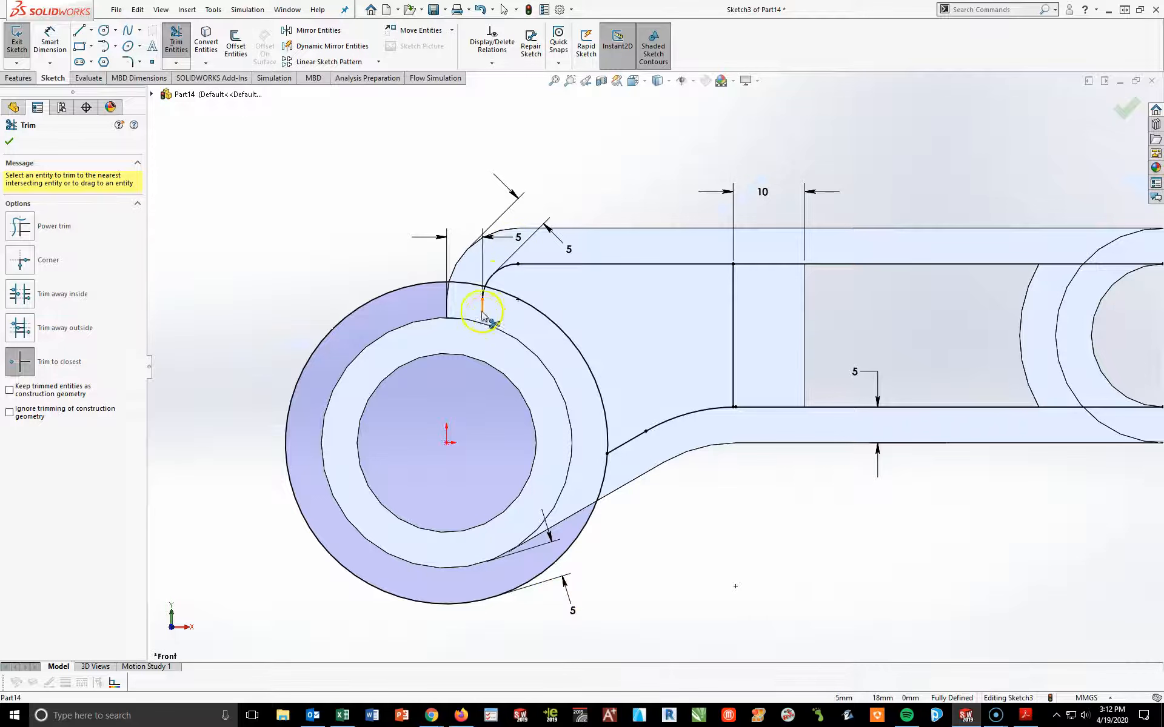
scroll(564, 303, down, 1)
click(848, 260)
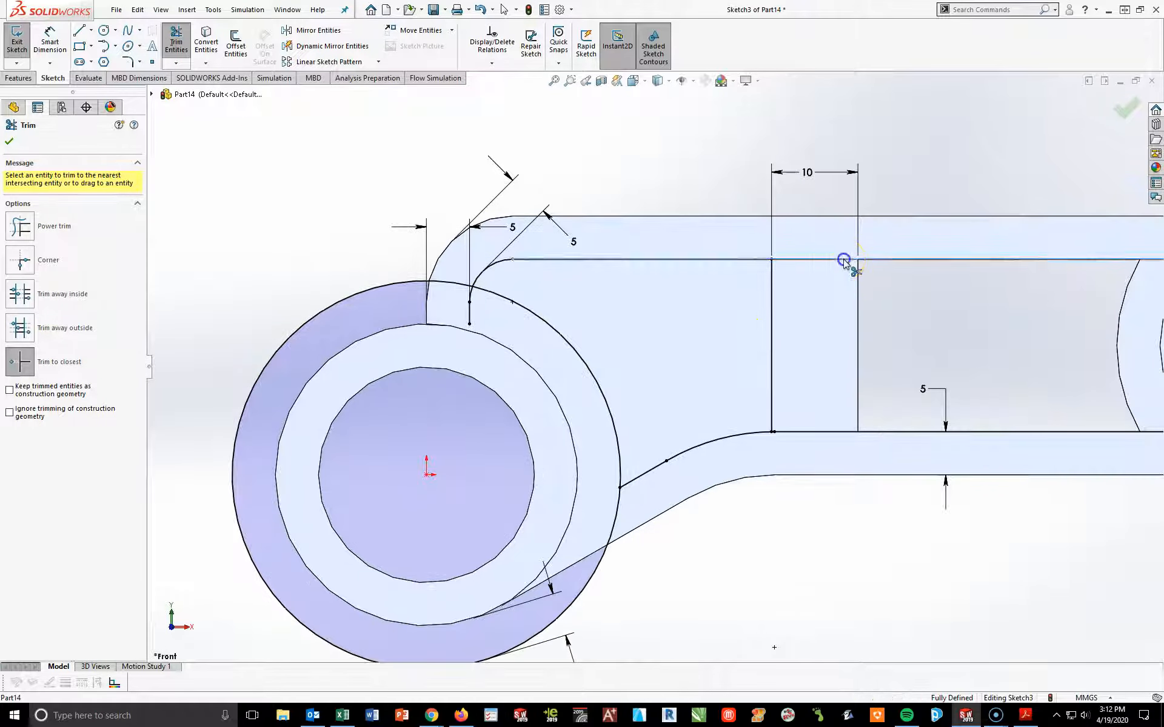
click(836, 432)
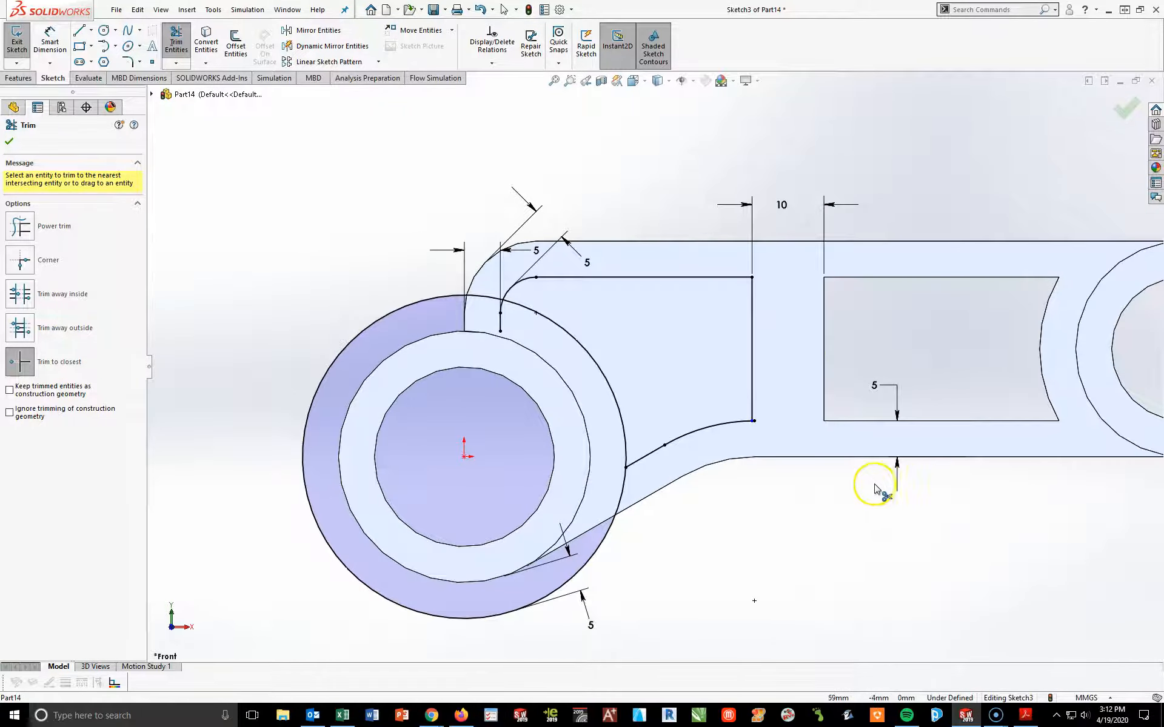
Extend the vertical line below the lower arc, and trim both overshoots so they meet at the pocket's lower corner
scroll(774, 442, down, 4)
click(489, 354)
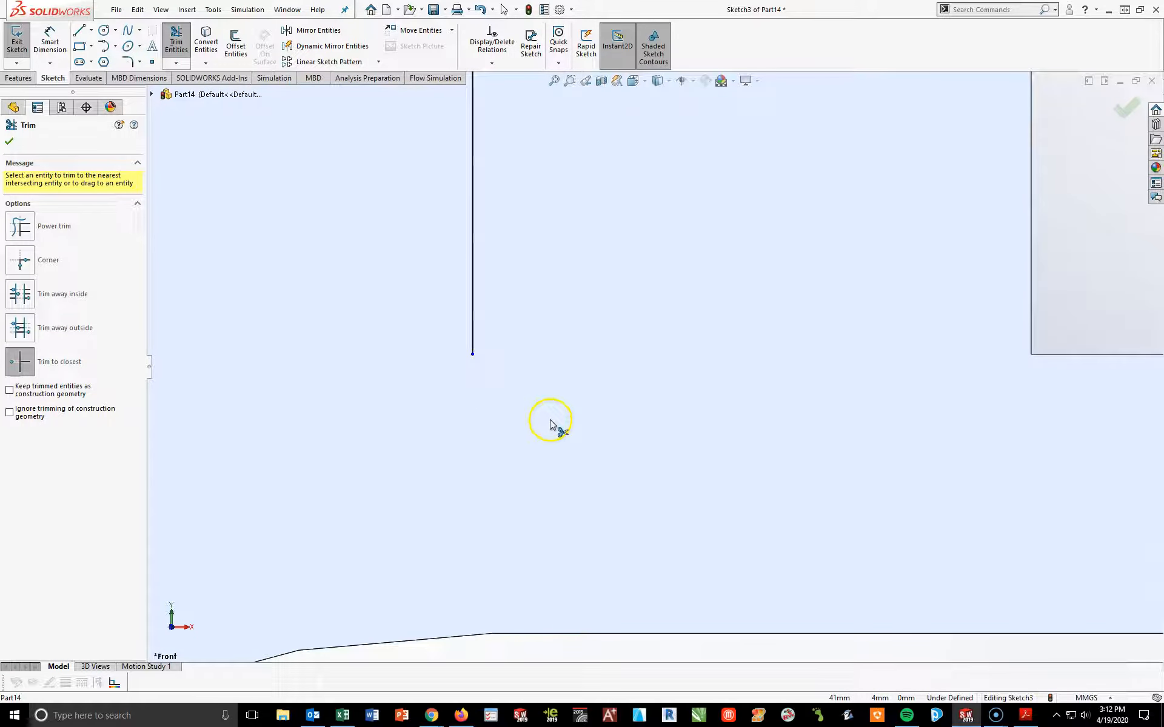
key(ctrl+z)
drag(473, 355, 472, 444)
click(560, 554)
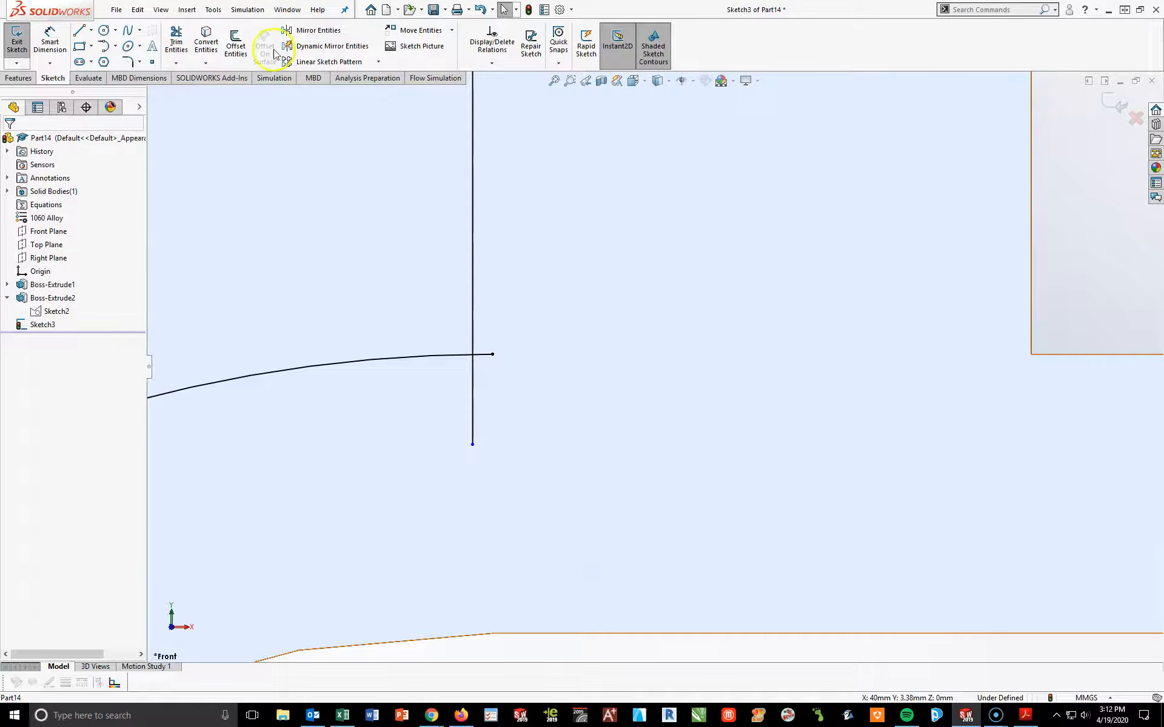
click(176, 43)
click(481, 354)
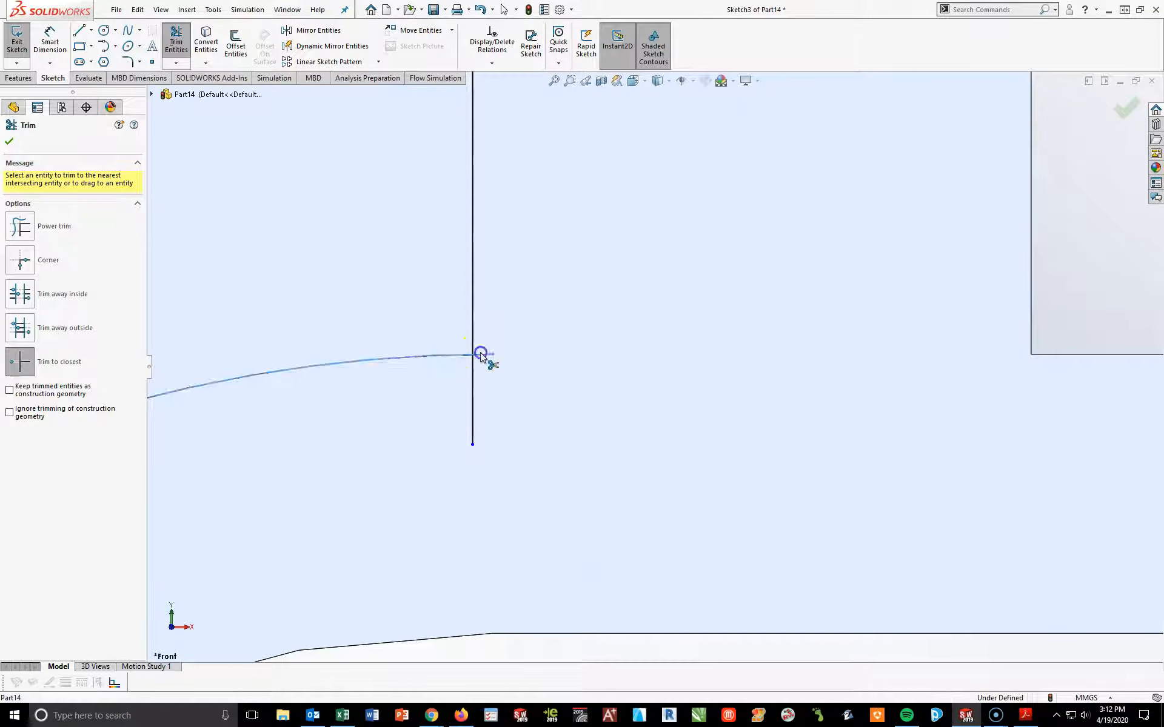
click(474, 393)
scroll(491, 452, up, 4)
scroll(452, 440, up, 2)
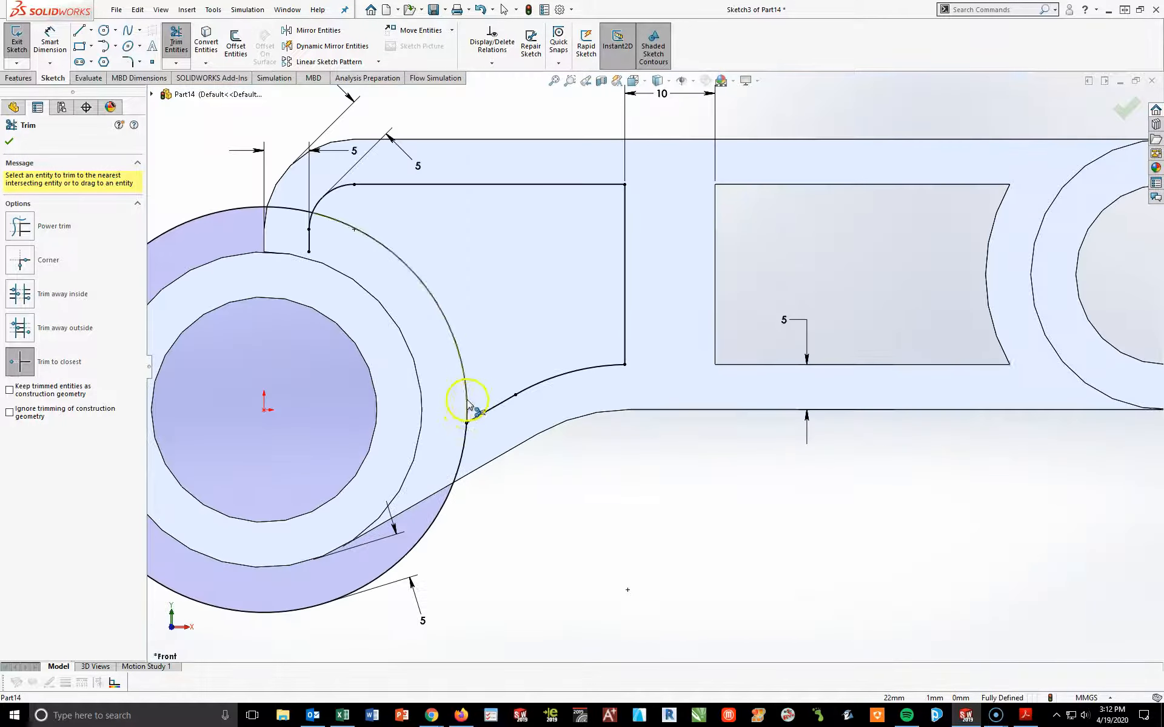
Trim the offset circle to the arc bounding the pocket, and remove the short vertical line and corner arc remnant beyond it
scroll(468, 403, down, 5)
scroll(534, 461, down, 1)
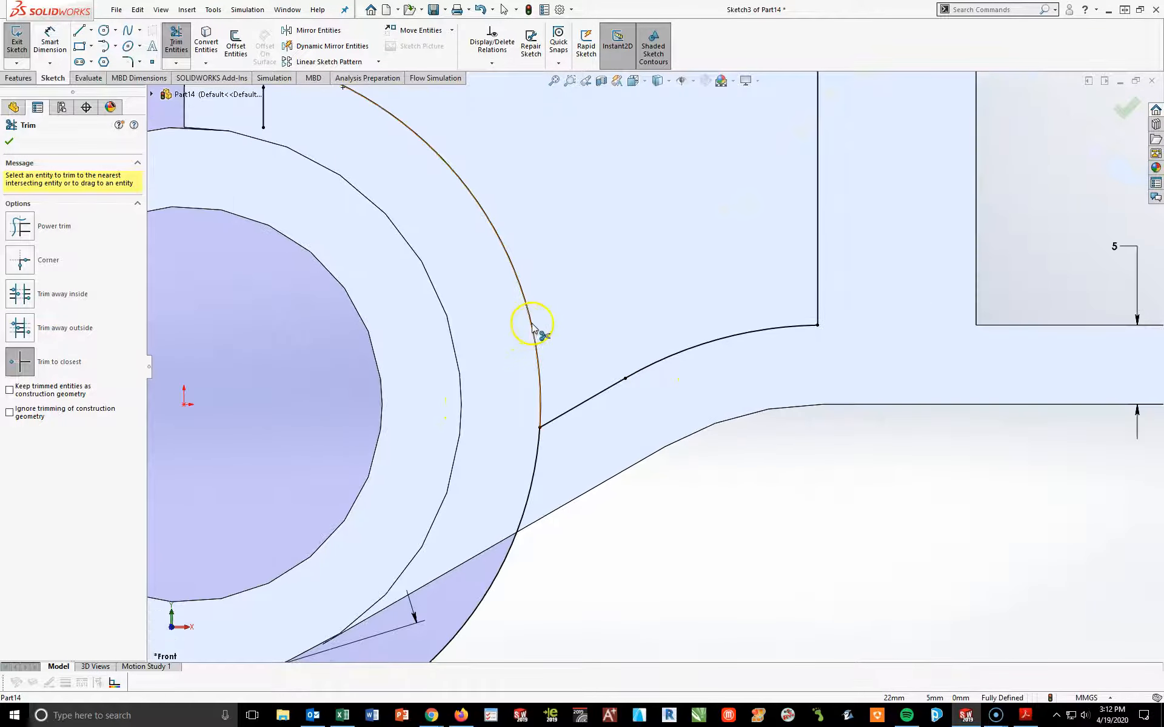
scroll(598, 506, up, 2)
click(561, 501)
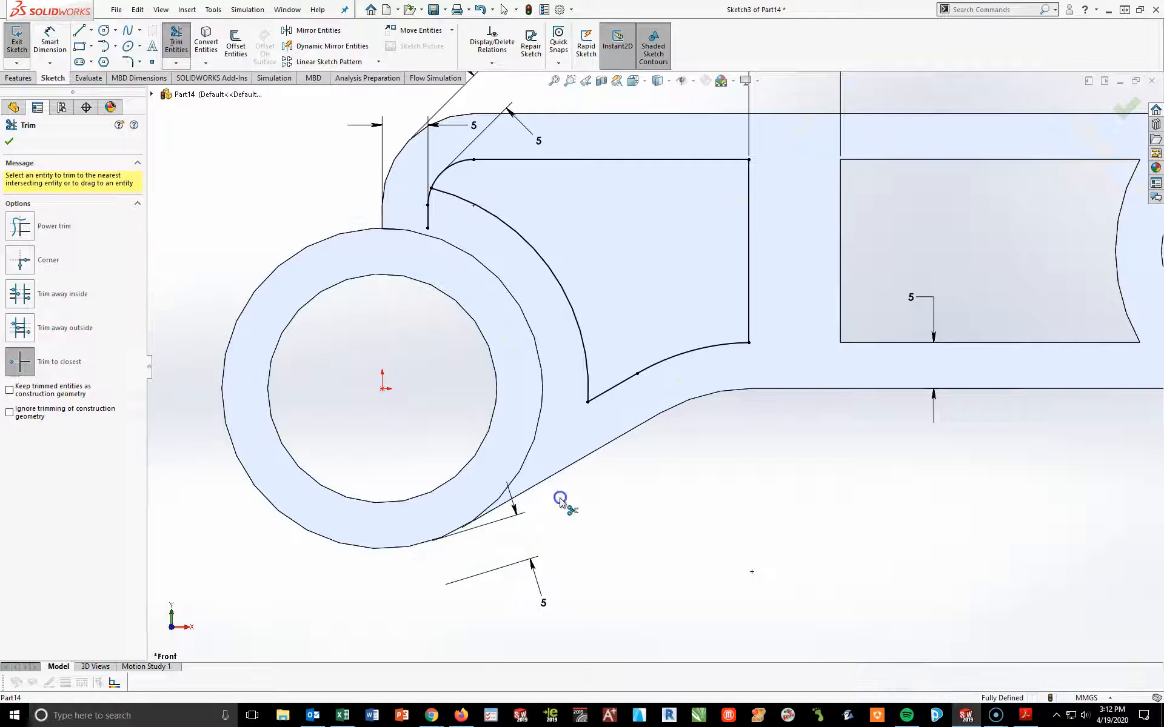
scroll(439, 243, down, 3)
click(490, 249)
click(495, 183)
scroll(538, 253, up, 3)
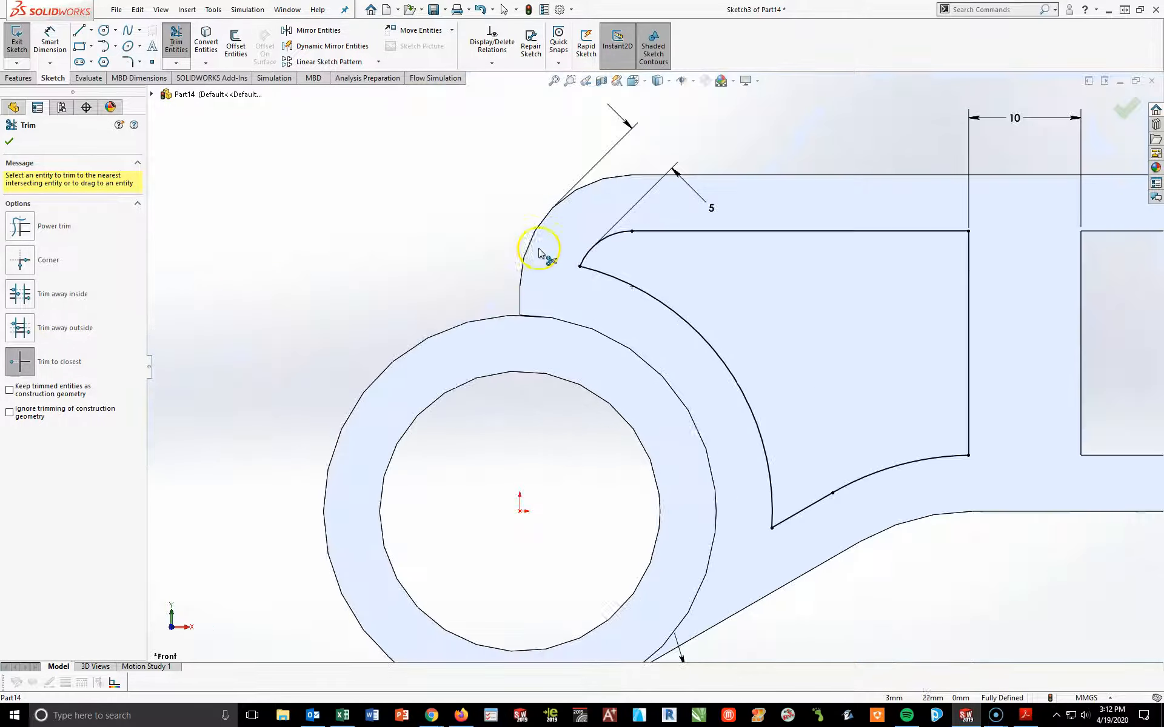
scroll(779, 376, up, 2)
scroll(875, 419, down, 2)
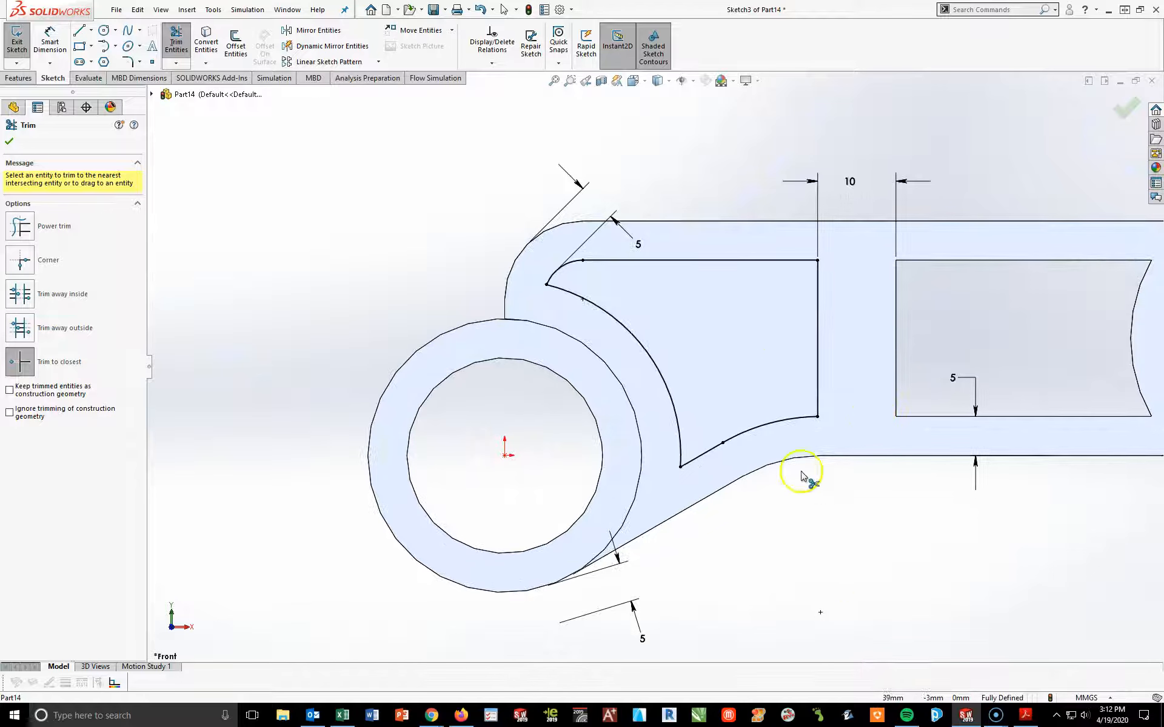
Cut-extrude the closed pocket profile with the Through All - Both end condition
click(18, 78)
click(166, 46)
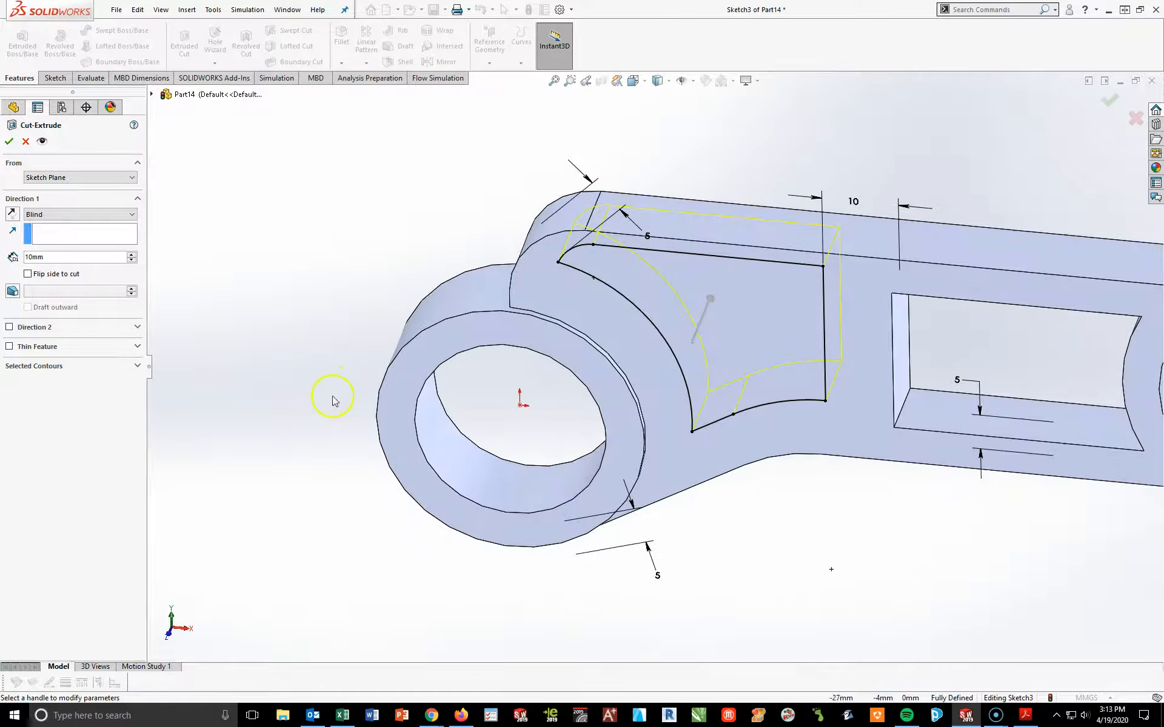
click(82, 215)
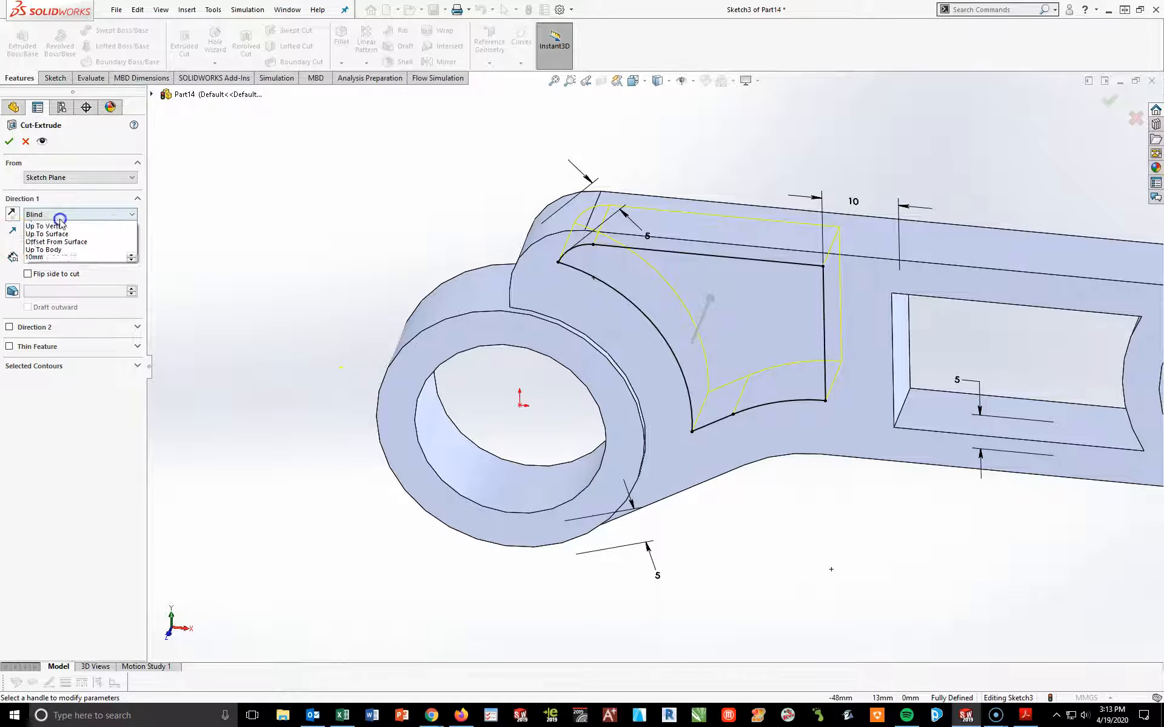
click(59, 244)
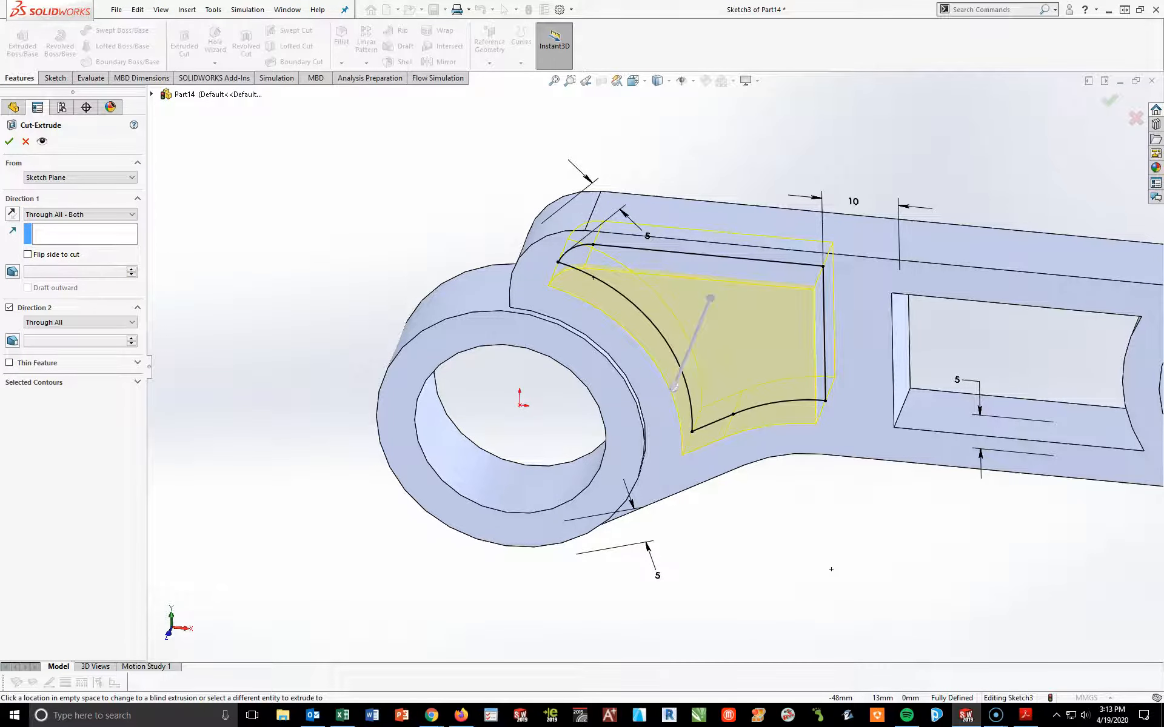
click(9, 144)
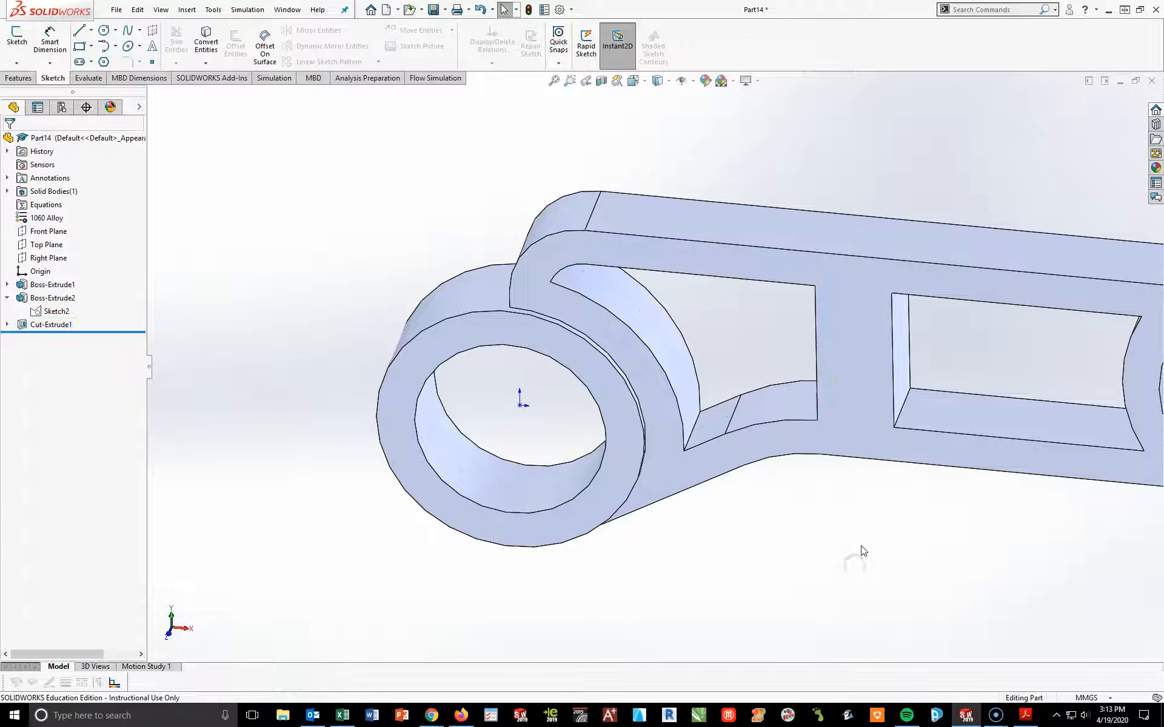
Switch to the Control Bracket PDF in Acrobat Reader and examine the dimensions of the small upper ring and its connecting arms
key(space)
click(966, 597)
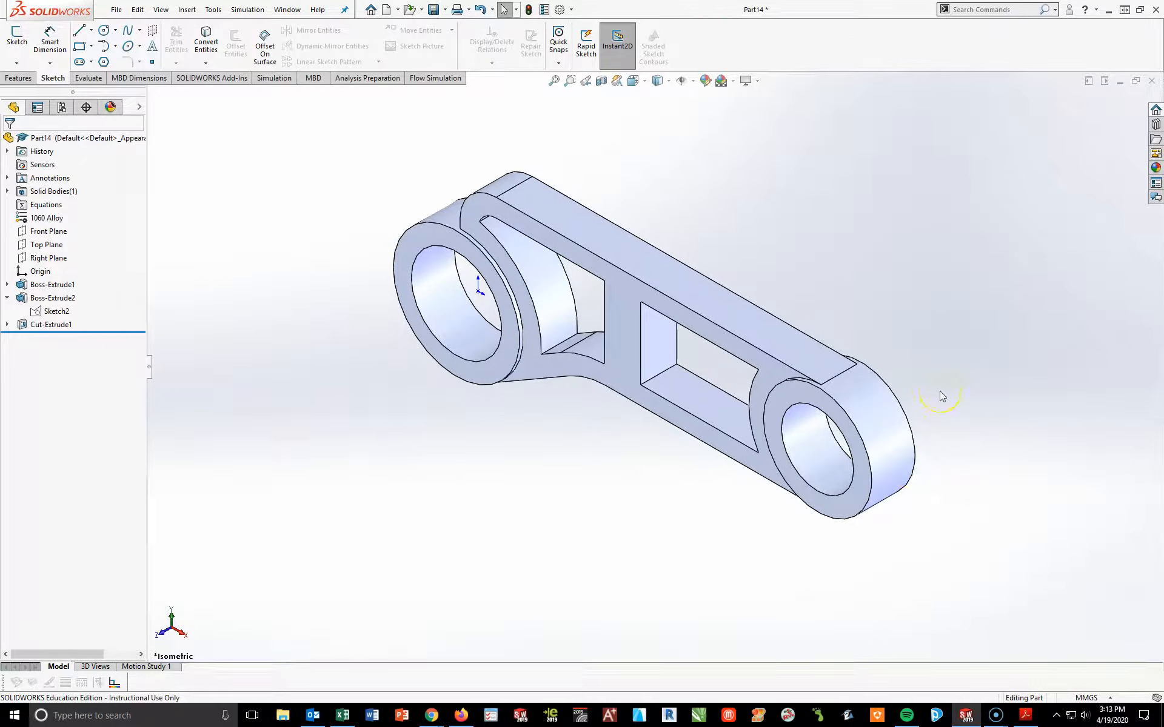
click(6, 298)
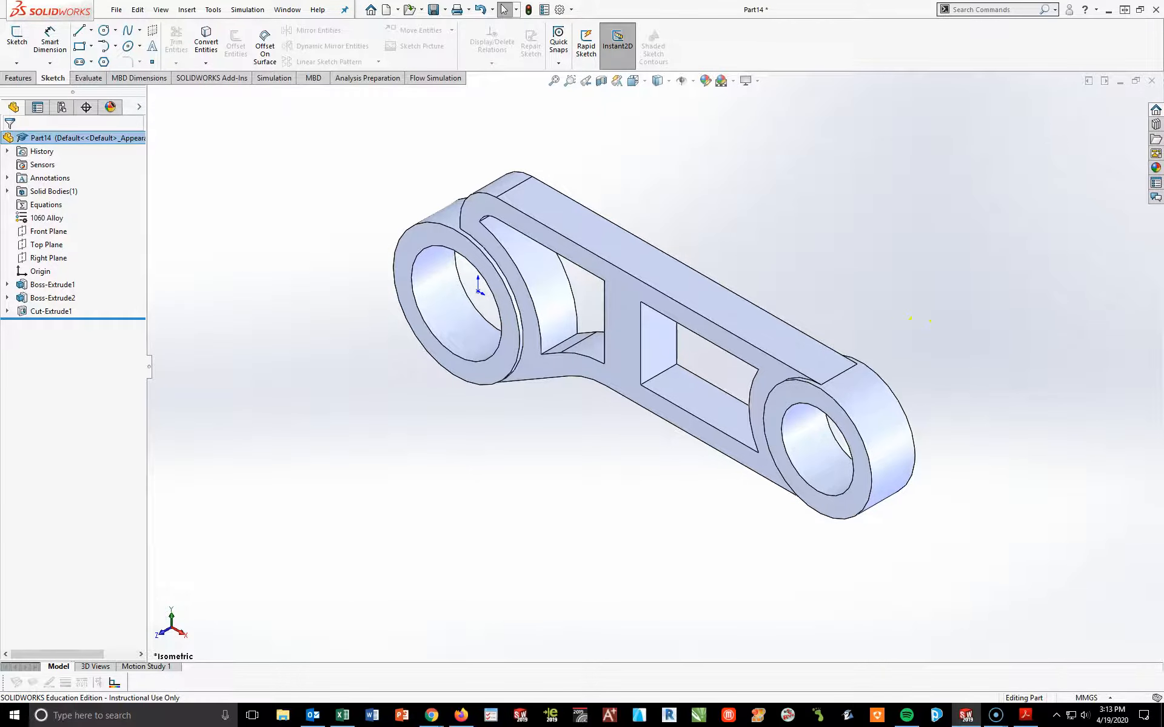
click(1026, 715)
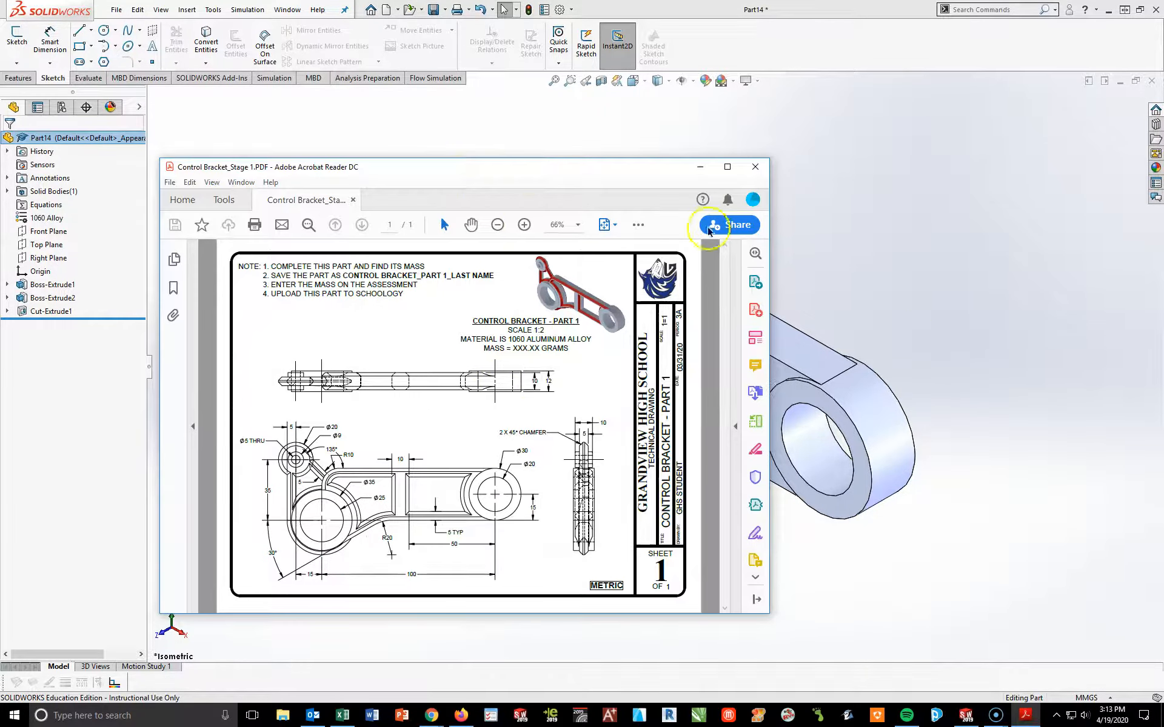
click(729, 167)
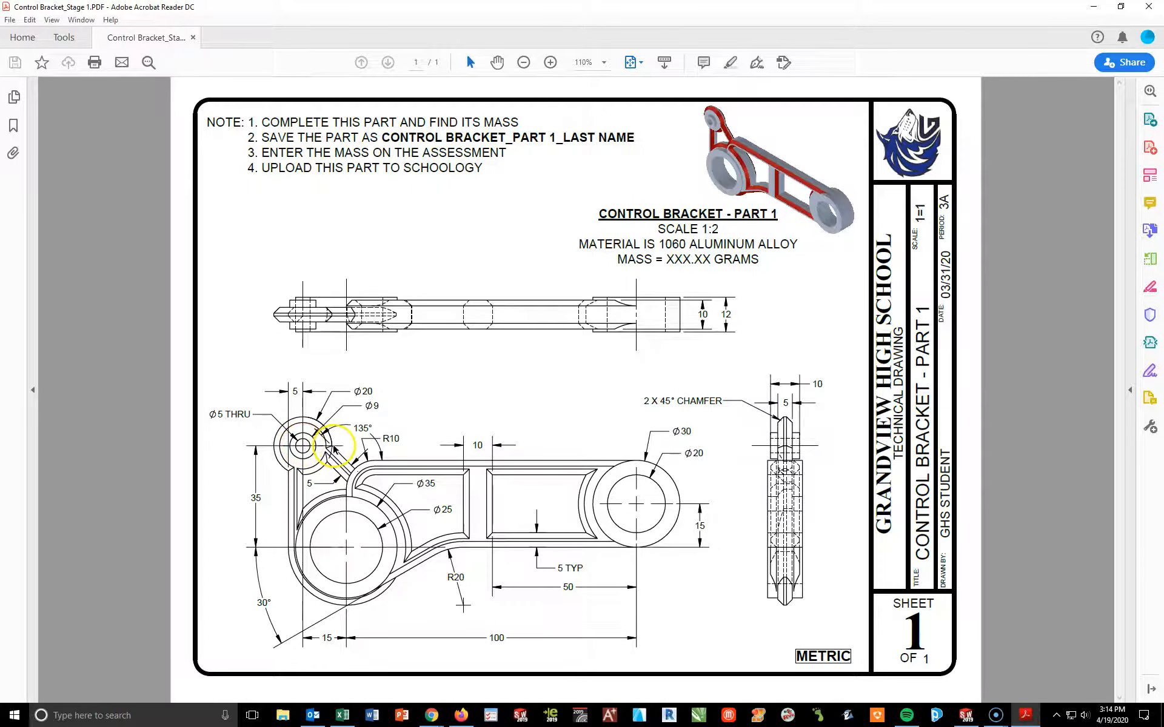
click(1093, 6)
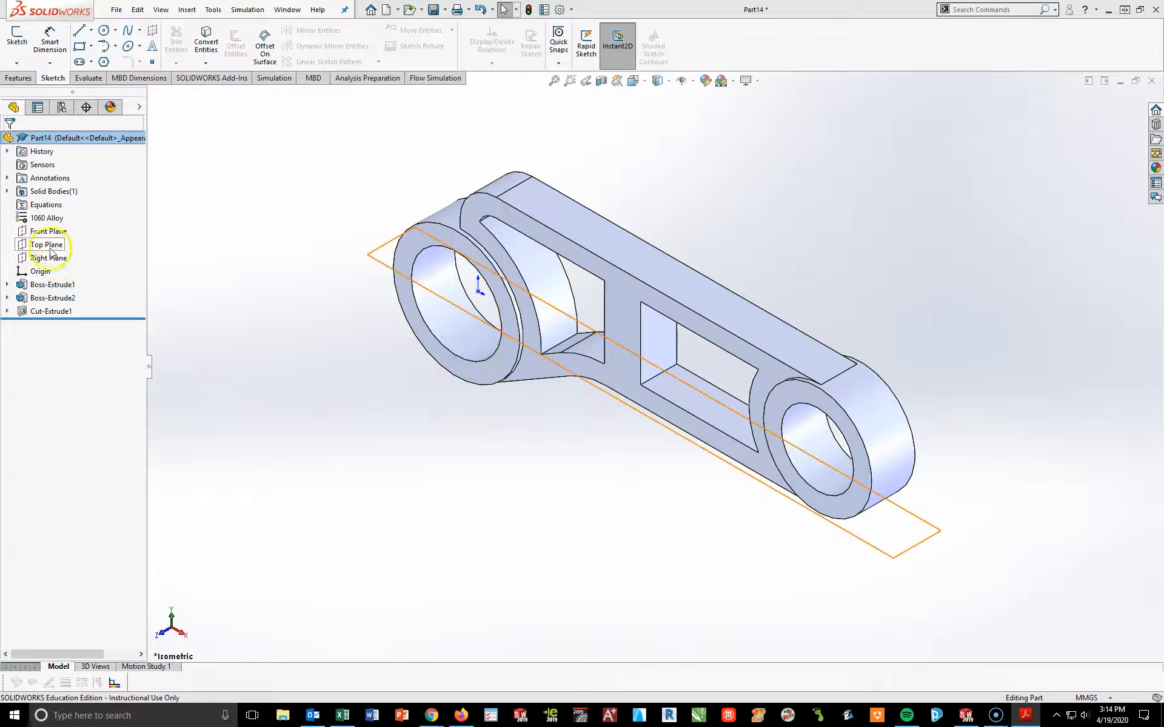
Start a sketch on the Front Plane and draw a circle about 16 mm in diameter above the larger ring, outside the arm's rounded corner
click(49, 231)
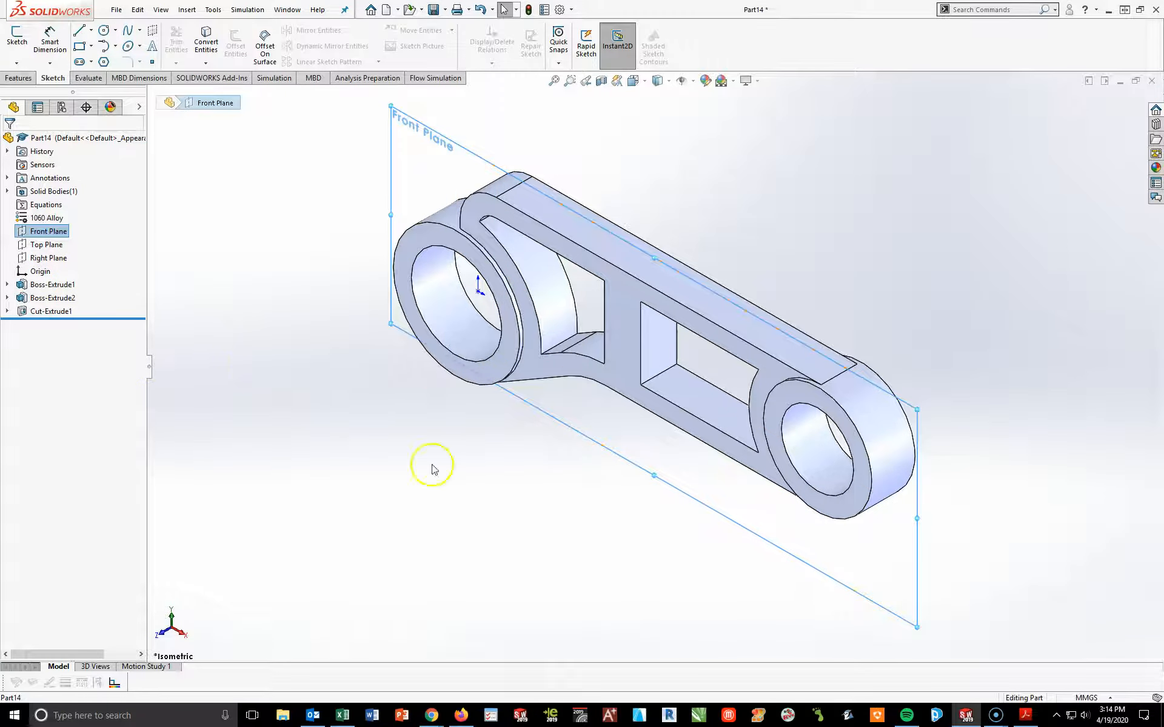
click(17, 38)
key(space)
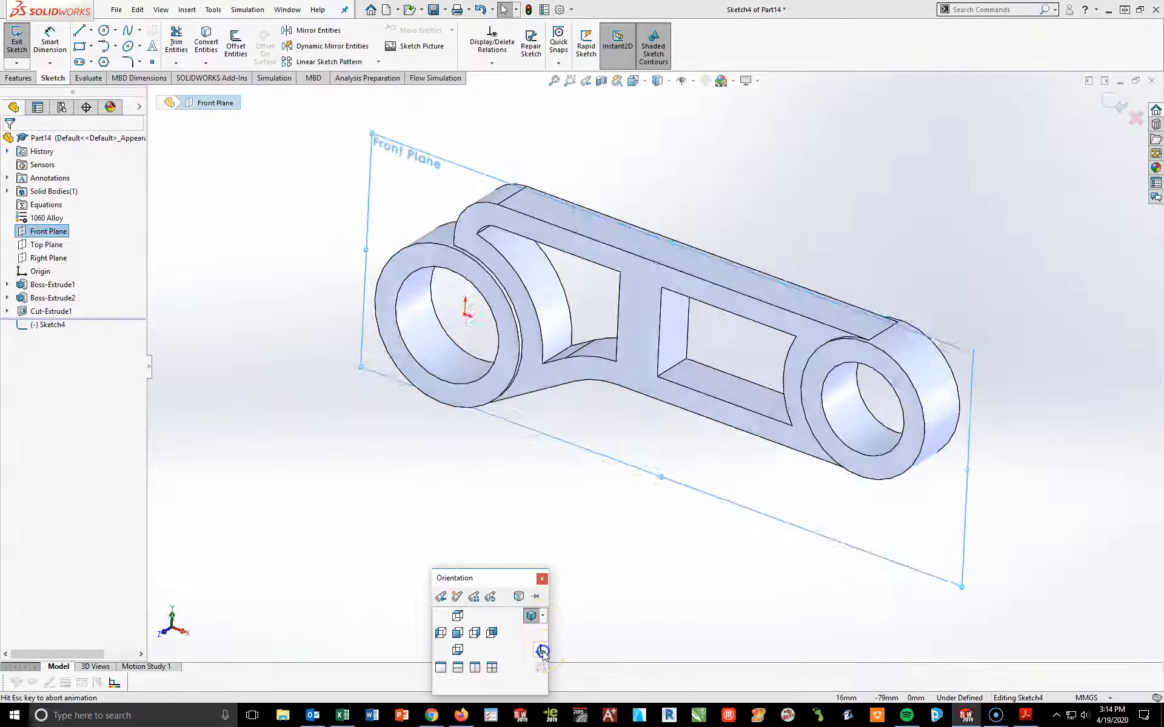
click(541, 650)
click(287, 194)
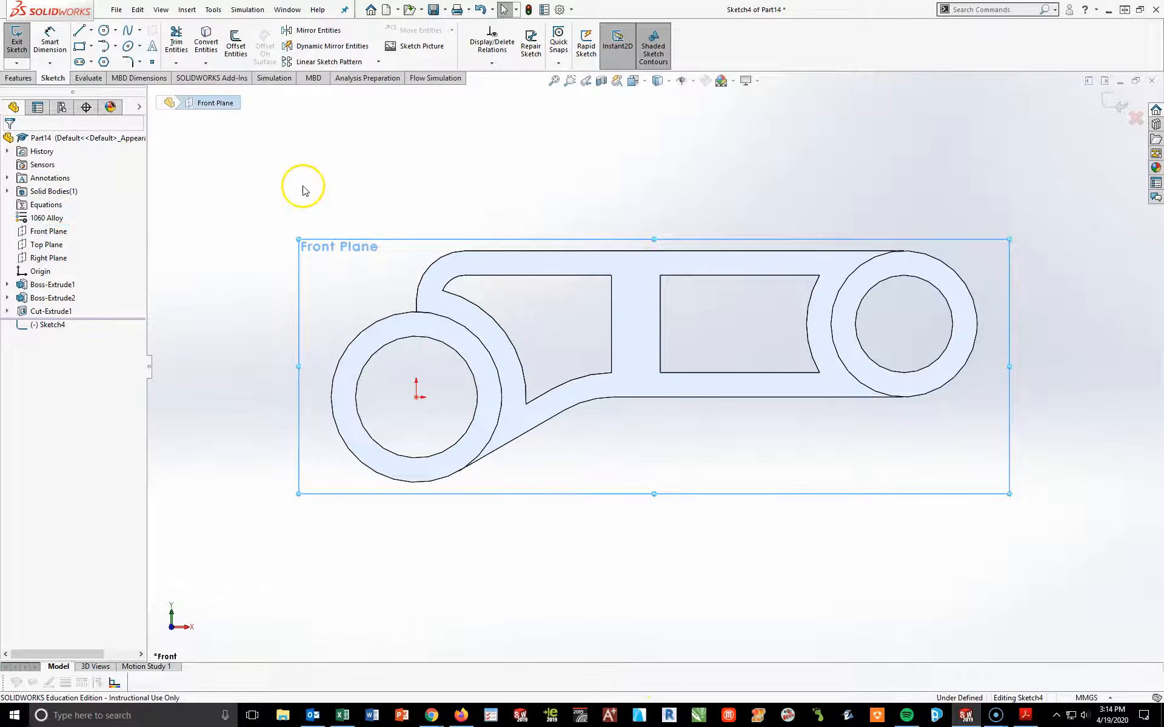
click(104, 33)
click(314, 200)
click(335, 234)
Dimension the new circle's diameter as 20 mm
click(48, 37)
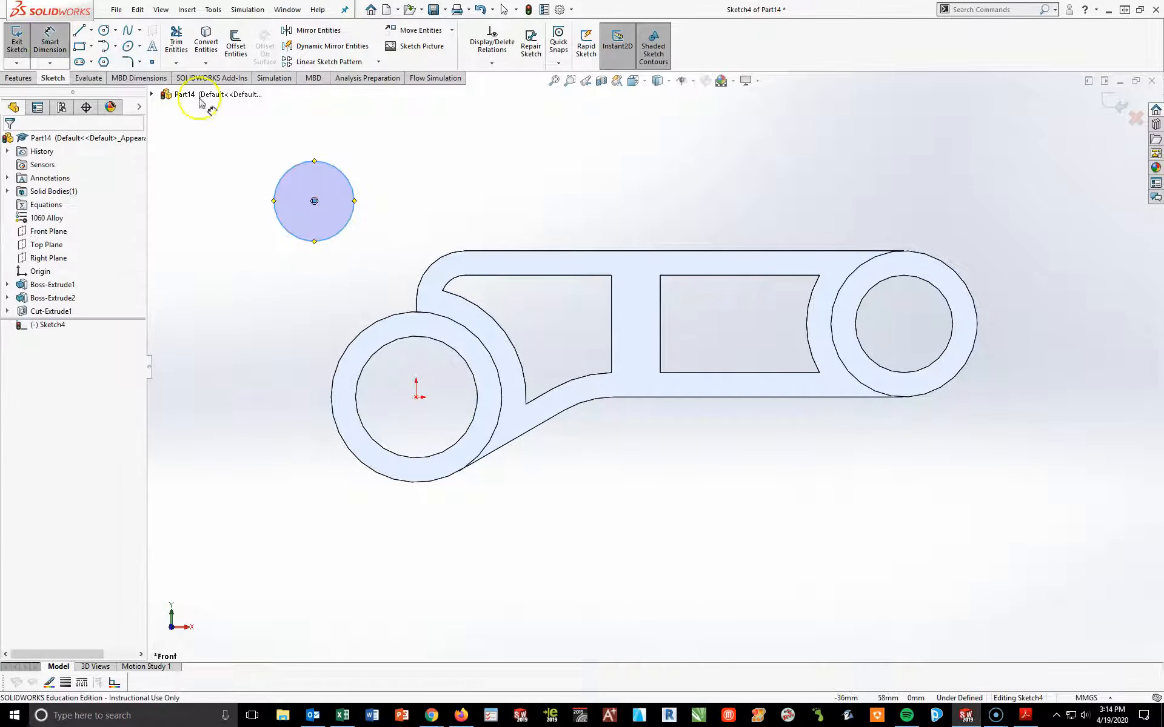
click(344, 175)
click(388, 145)
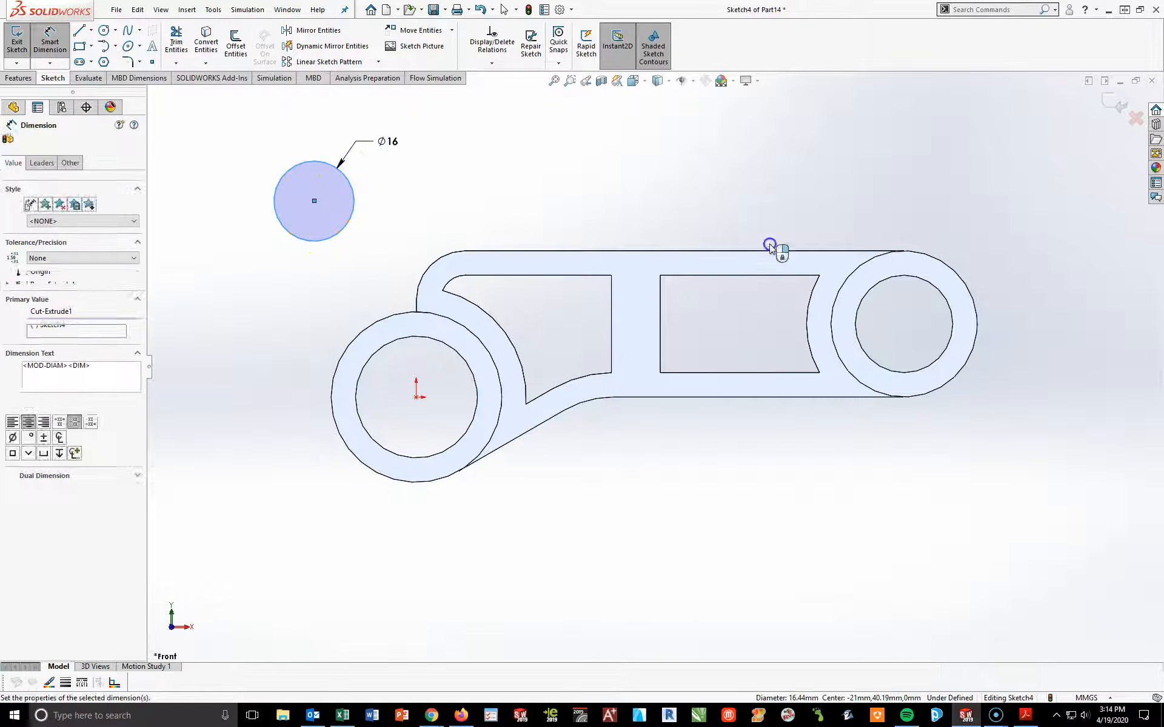
text(20)
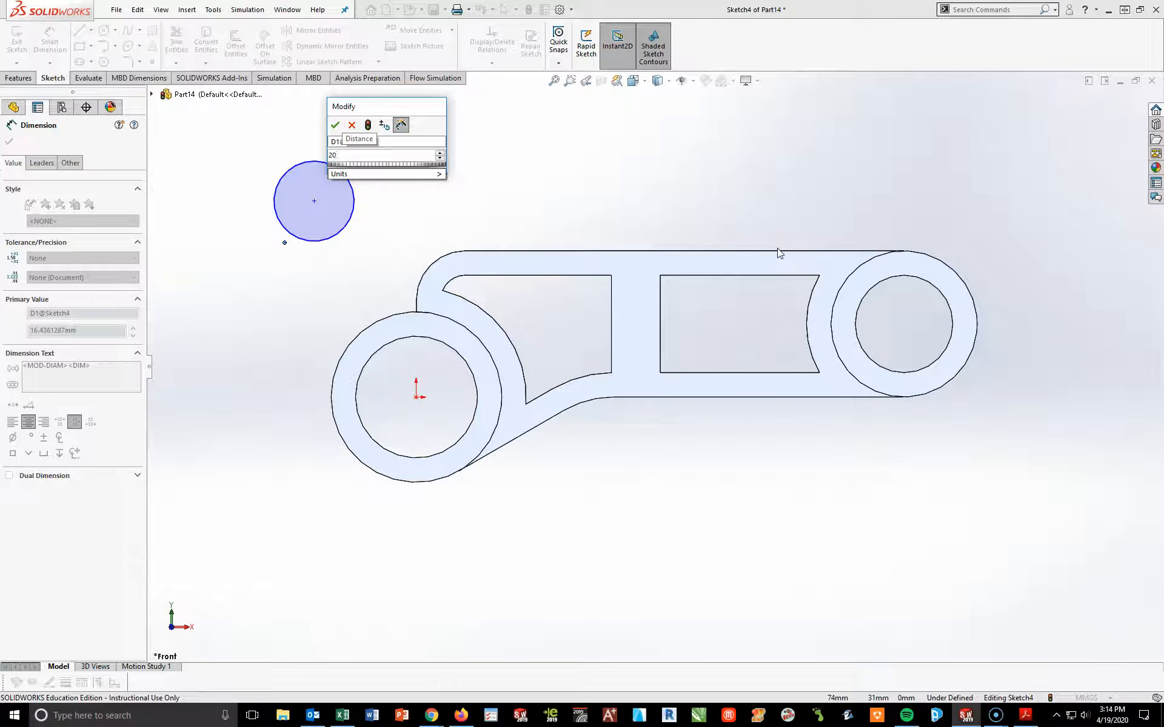
key(Return)
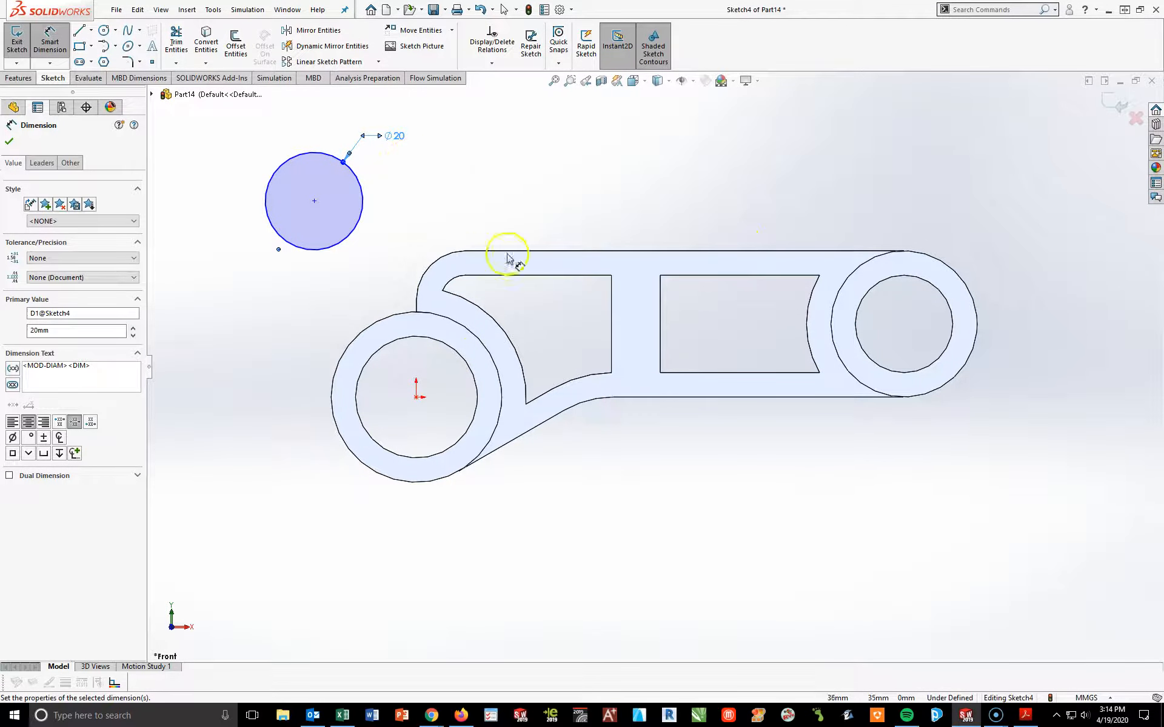
Set the vertical distance between the circle's centre and the origin to 35 mm
click(313, 201)
click(417, 398)
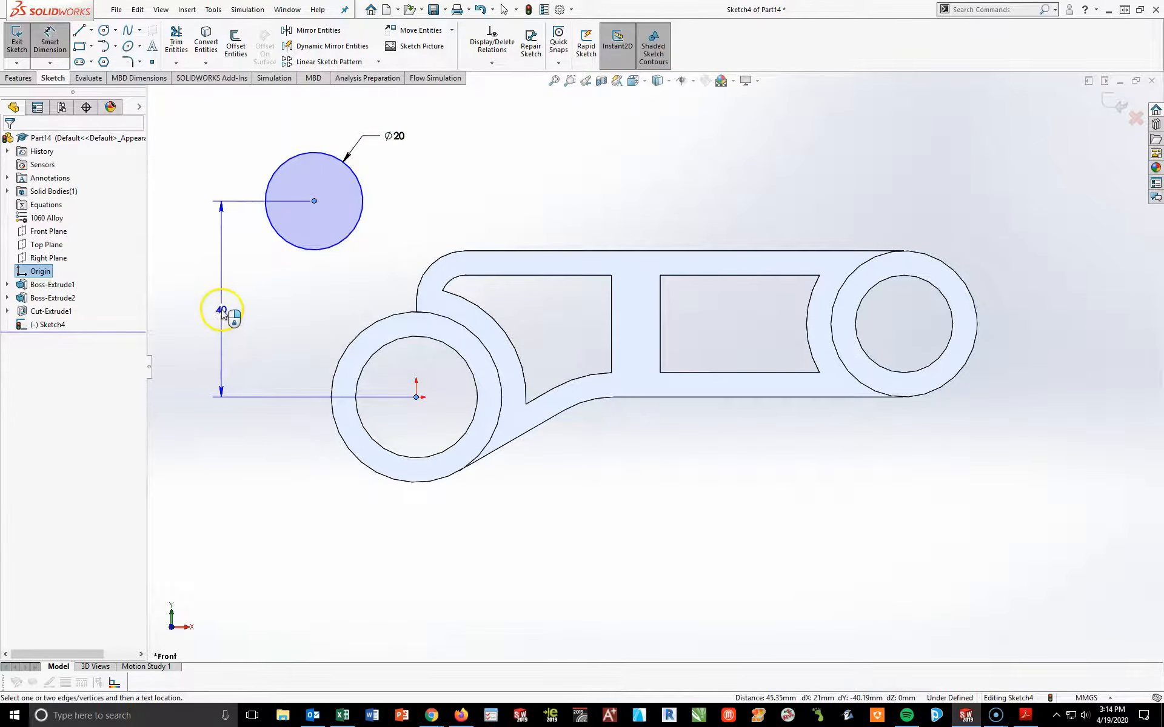
click(220, 305)
text(35)
key(Return)
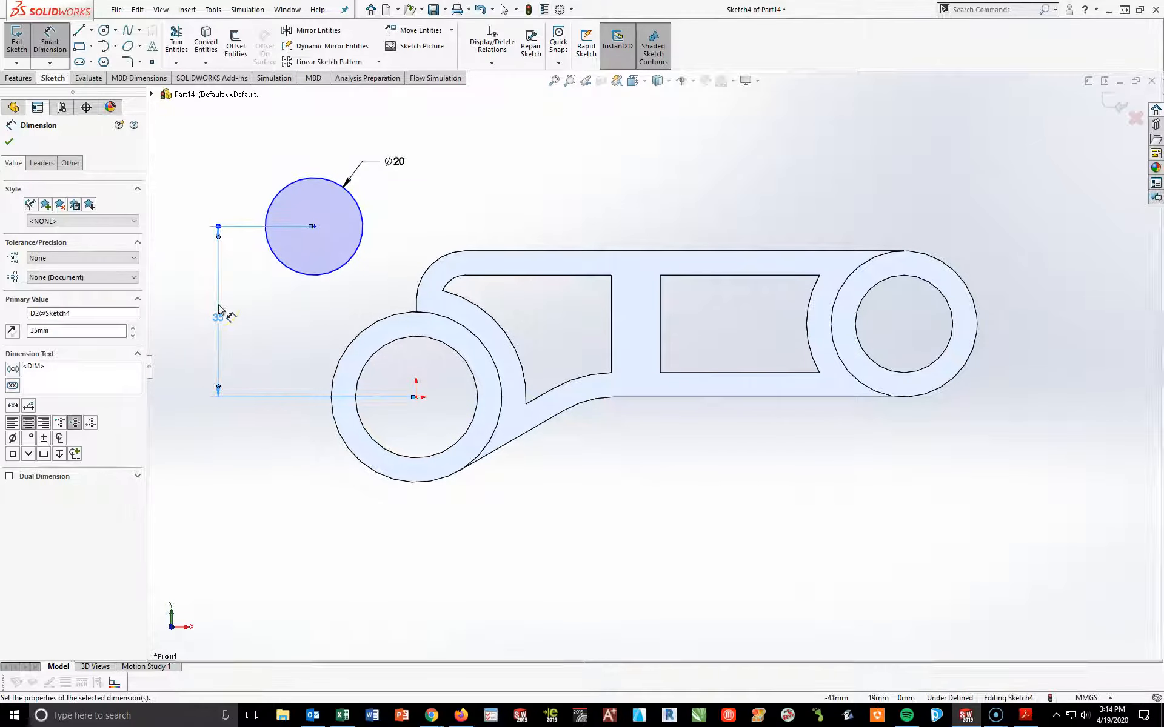
Set the horizontal distance between the circle's centre and the origin to 15 mm, and flip its dimension arrows inward
click(313, 227)
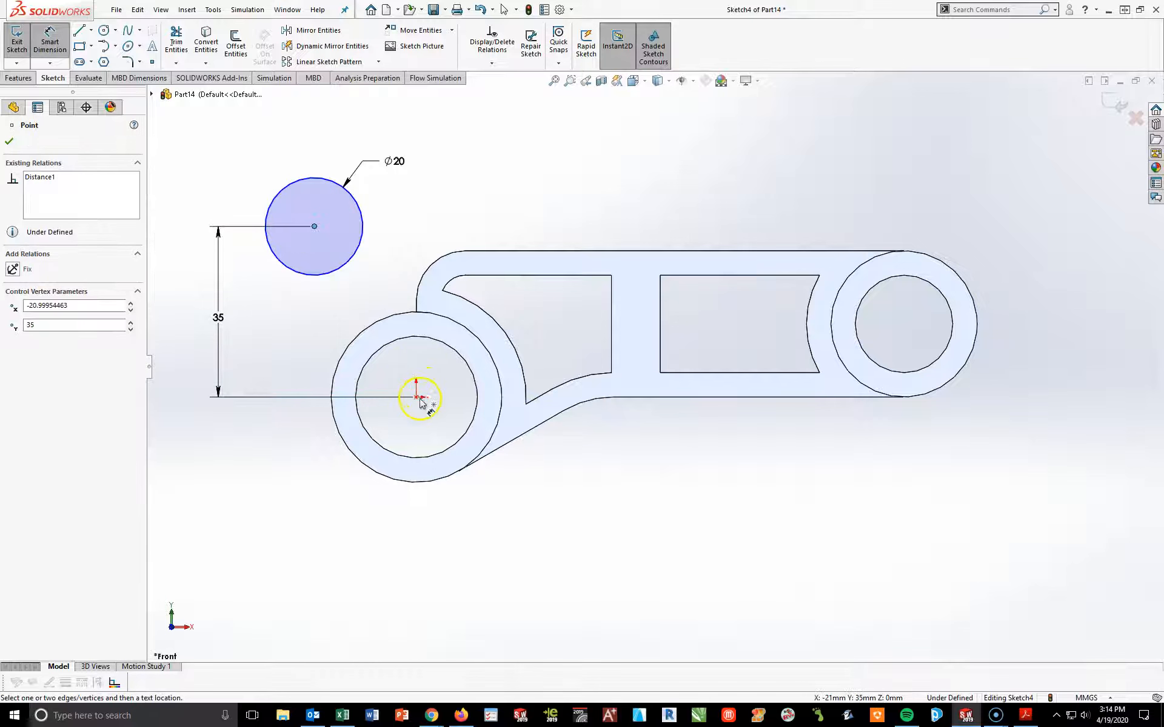
click(416, 397)
click(364, 551)
text(15)
key(Return)
click(373, 558)
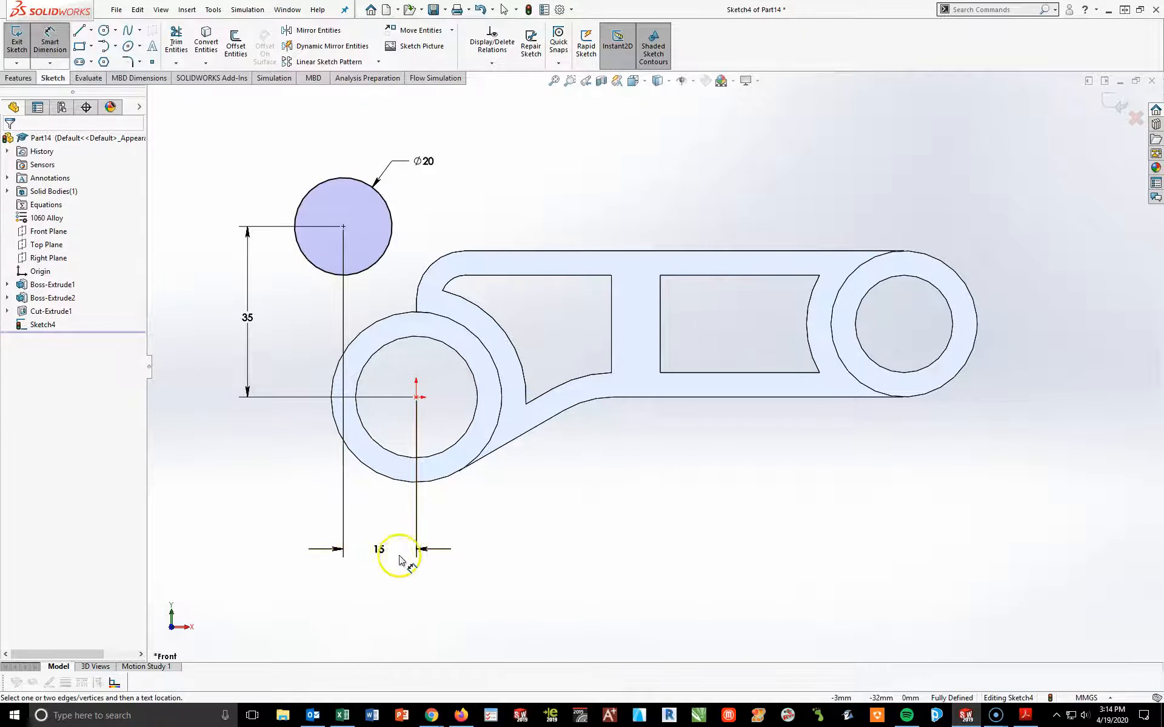
click(429, 550)
click(434, 245)
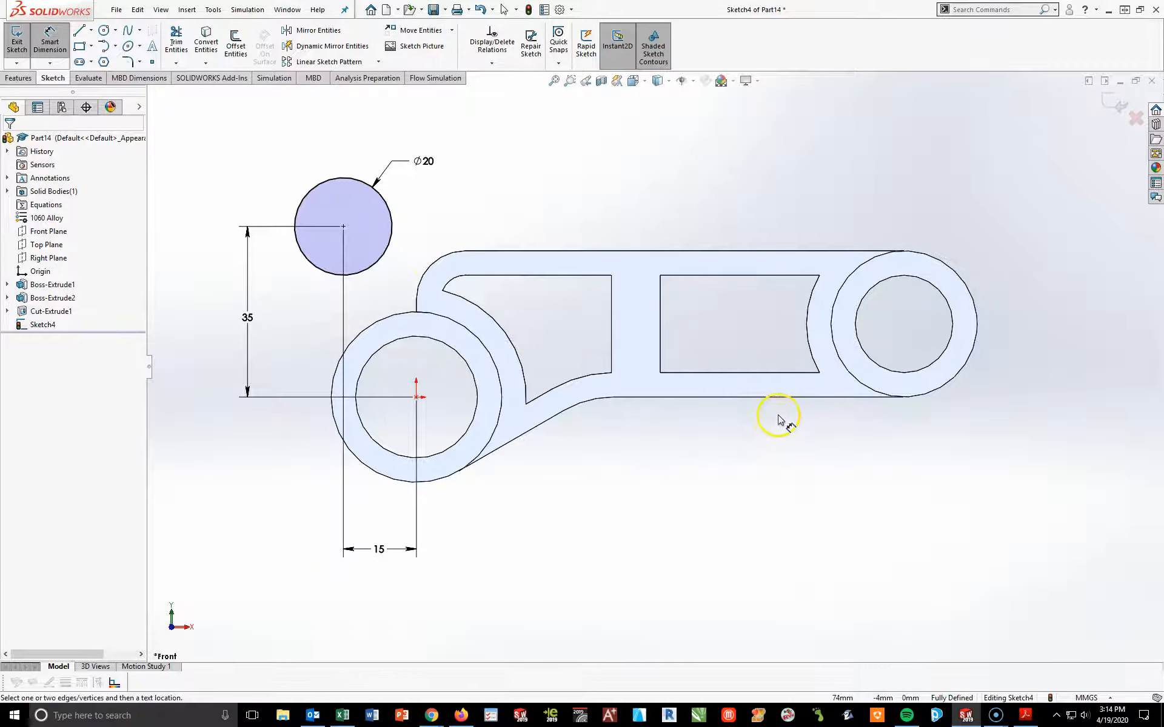
Draw a vertical line about 25 mm long from the larger ring's outermost side quadrant up to the 20 mm circle
click(78, 31)
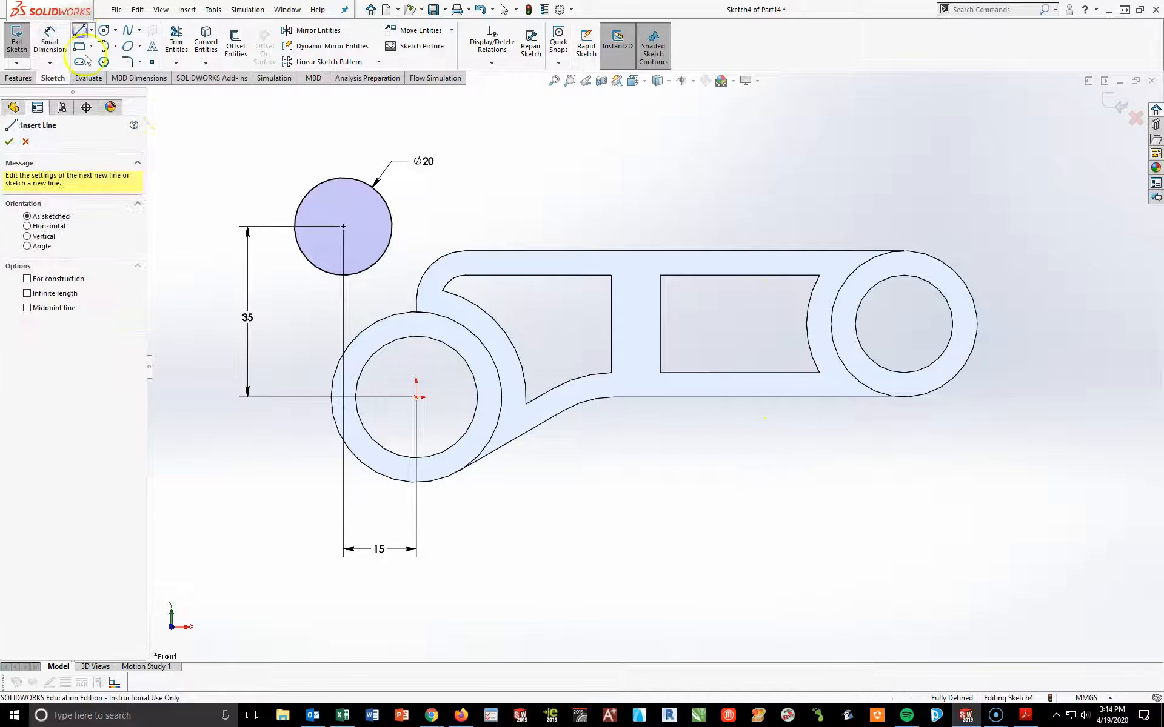
click(331, 397)
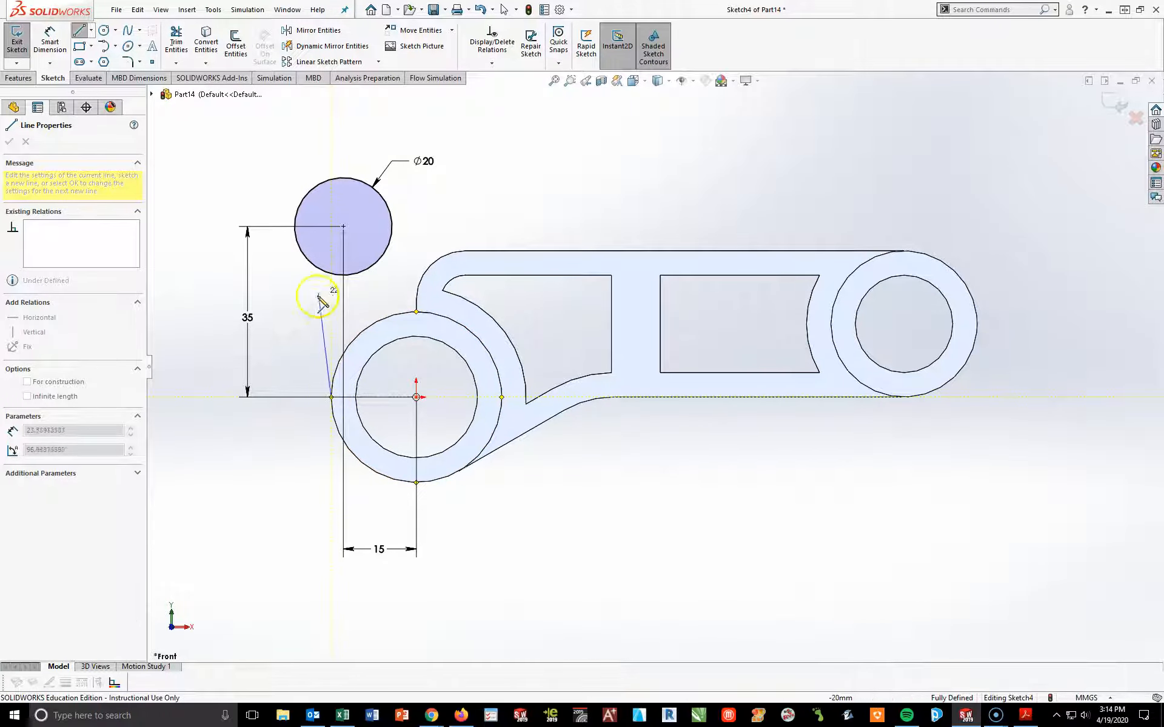
click(331, 275)
key(Escape)
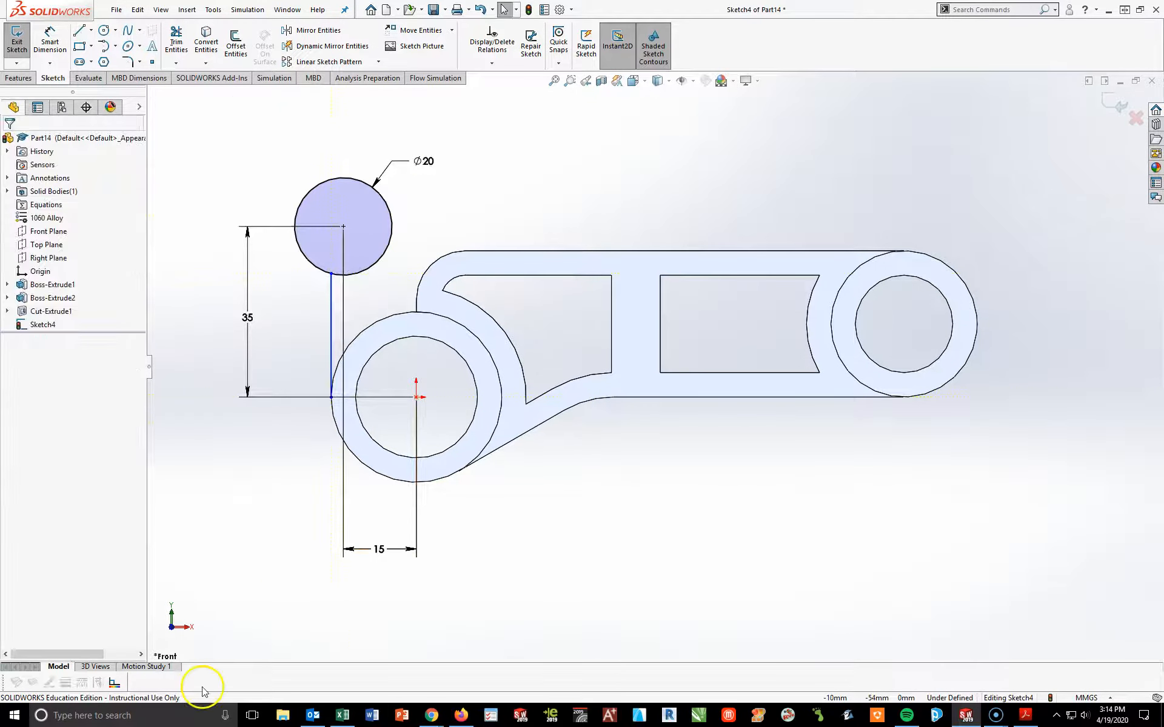
click(331, 297)
click(242, 483)
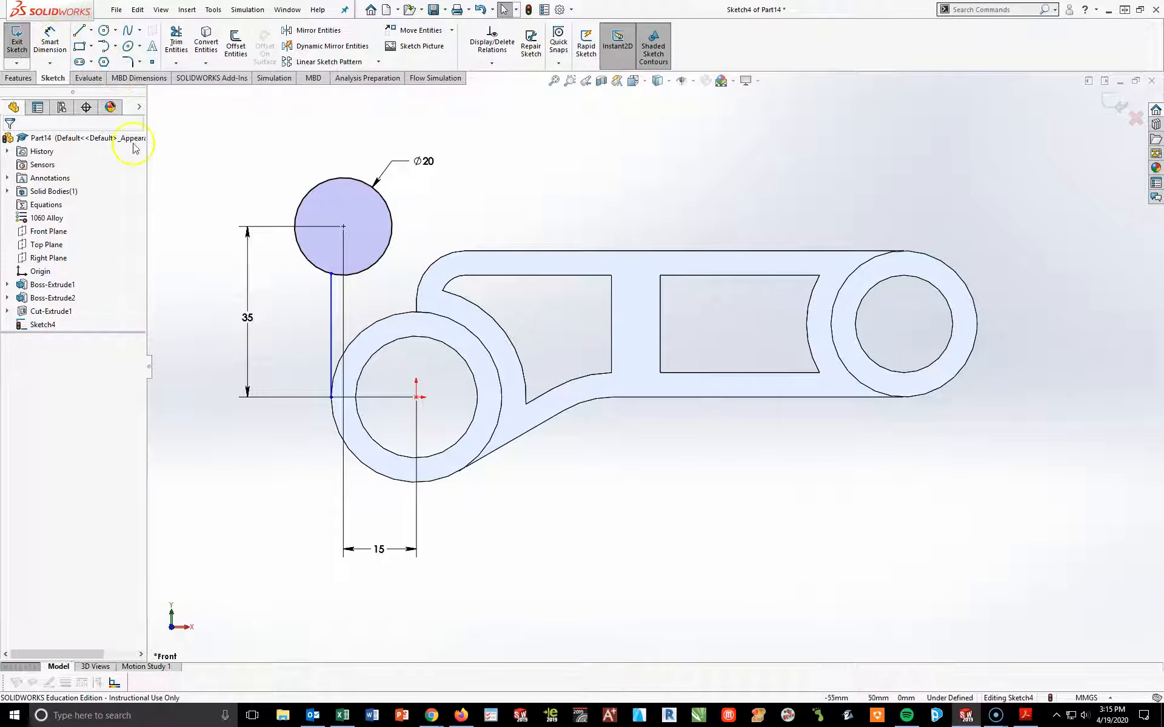
click(80, 31)
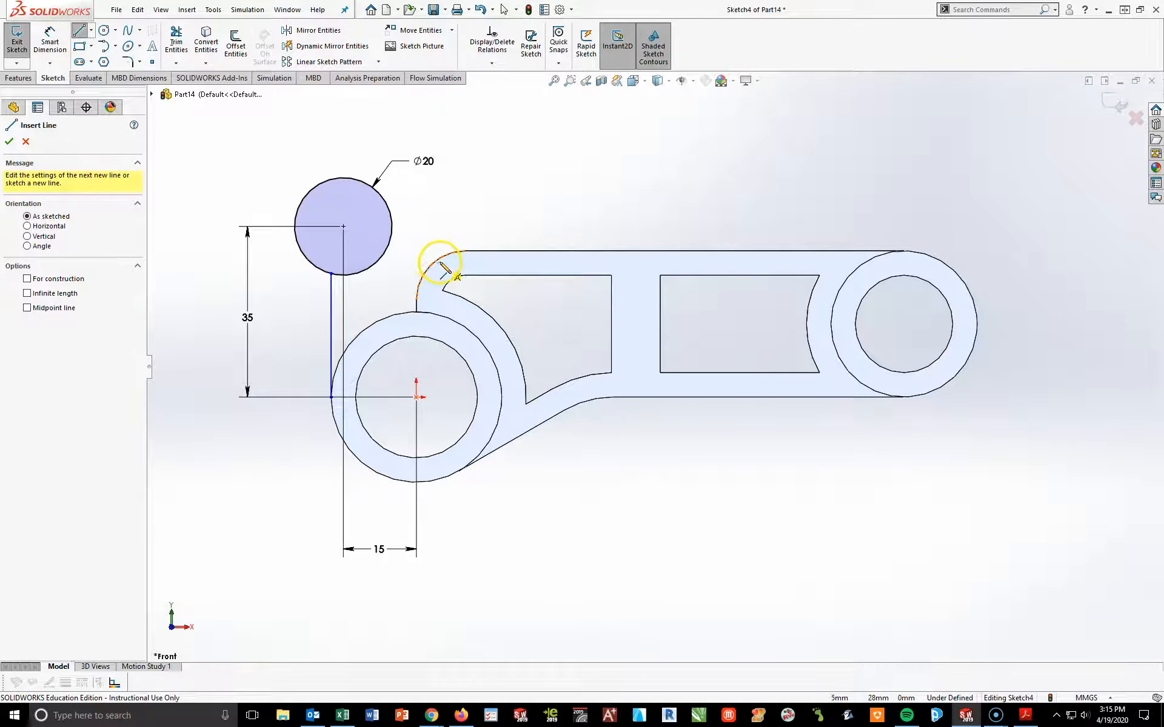
click(438, 261)
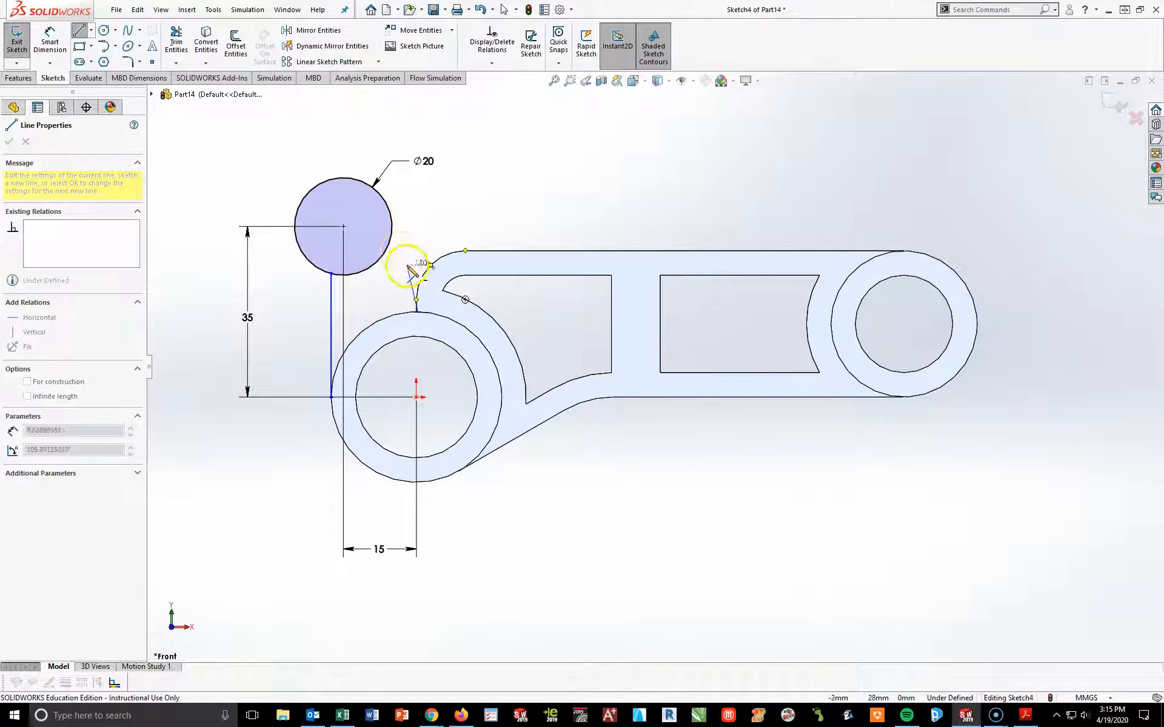
key(Escape)
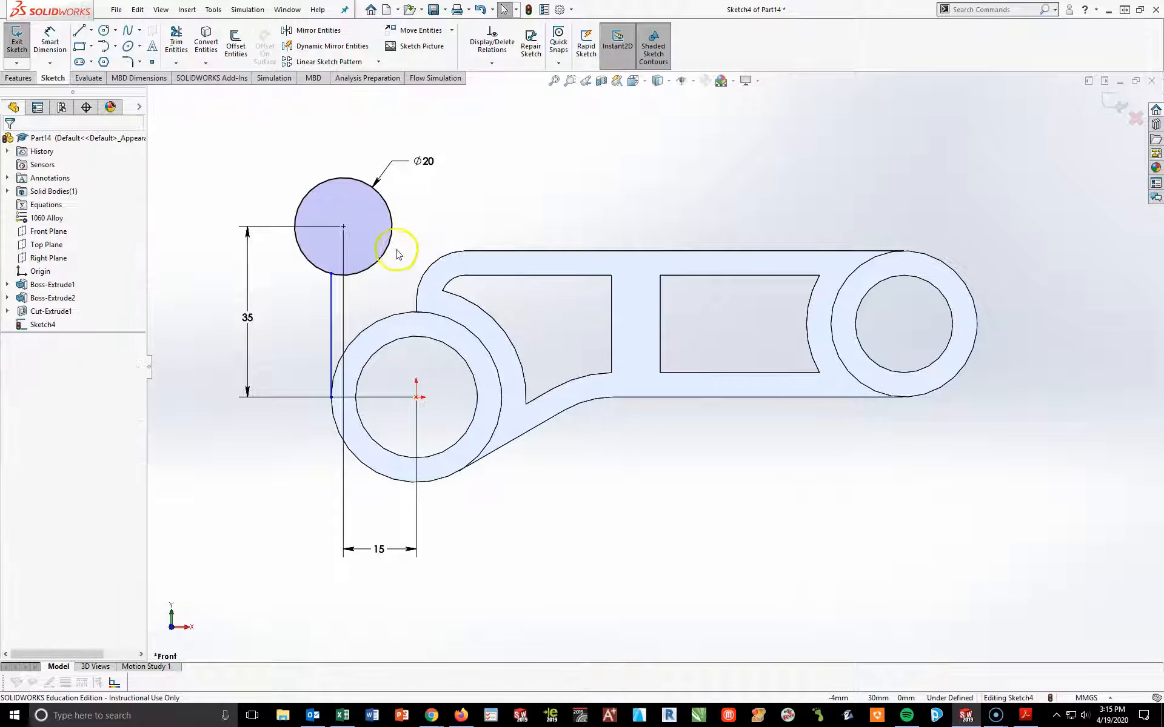
Draw a sloped line from the lower side of the 20 mm circle to the midpoint of the arm's rounded corner
click(88, 32)
click(390, 242)
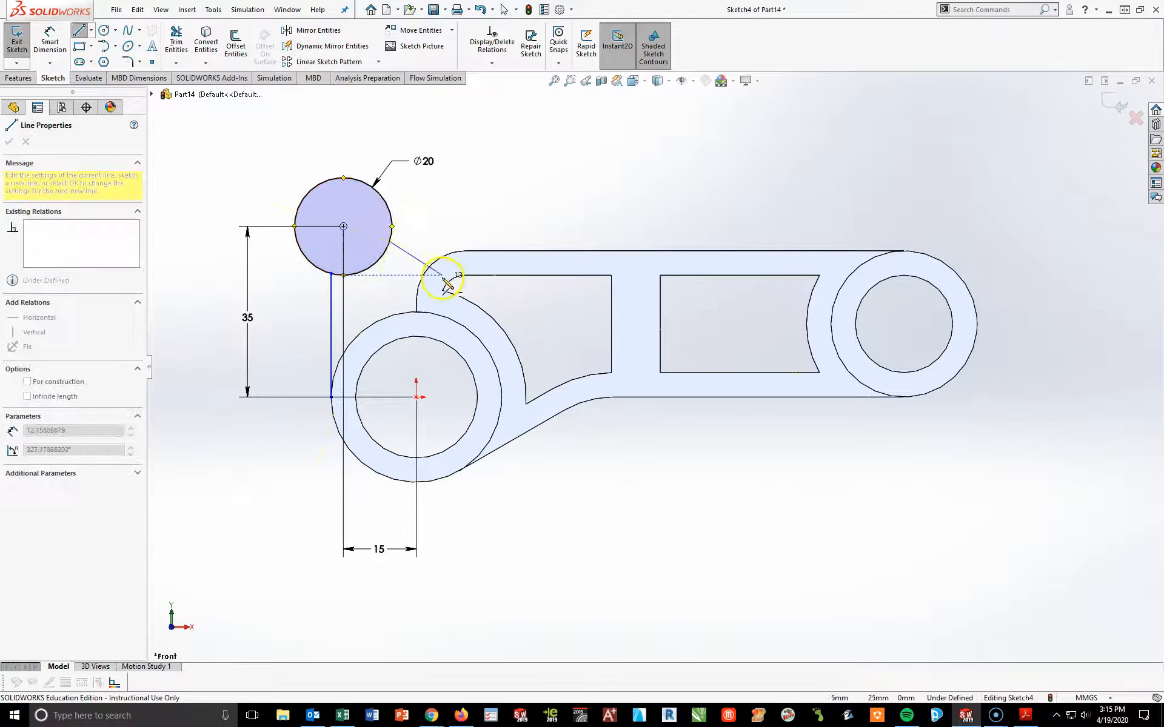
click(430, 265)
key(Escape)
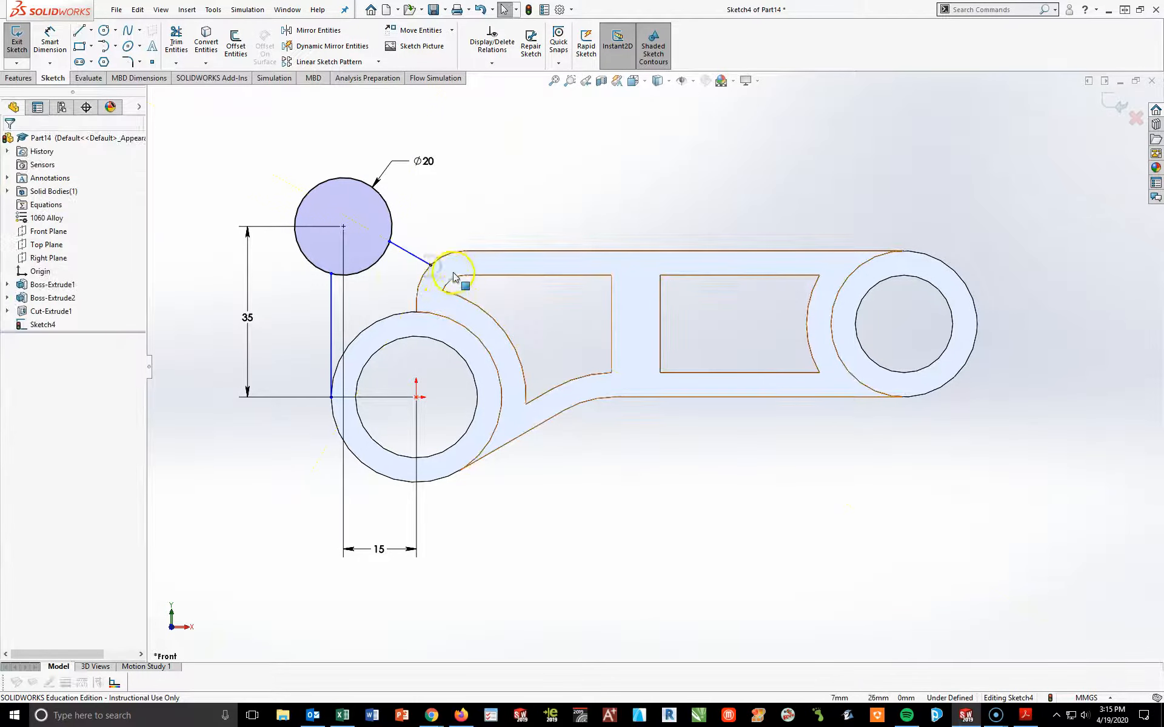
Release the sloped line's lower endpoint from the corner arc's midpoint and move it a little down along the arc
click(431, 262)
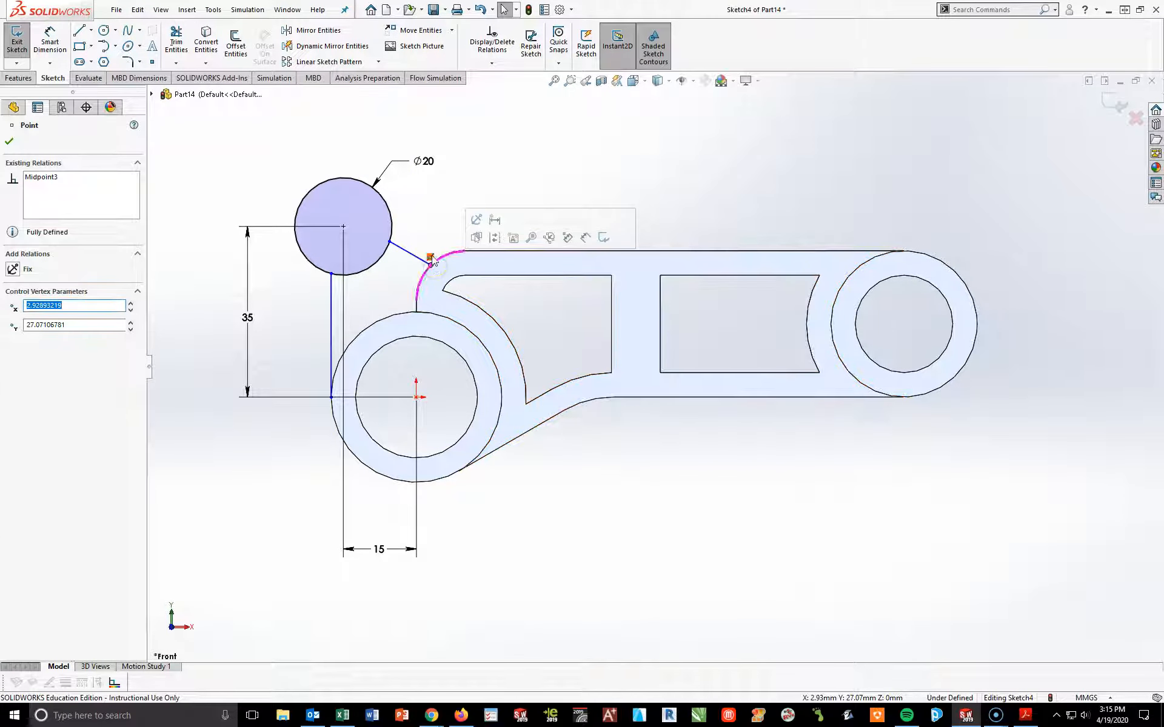
drag(430, 264, 422, 274)
click(431, 218)
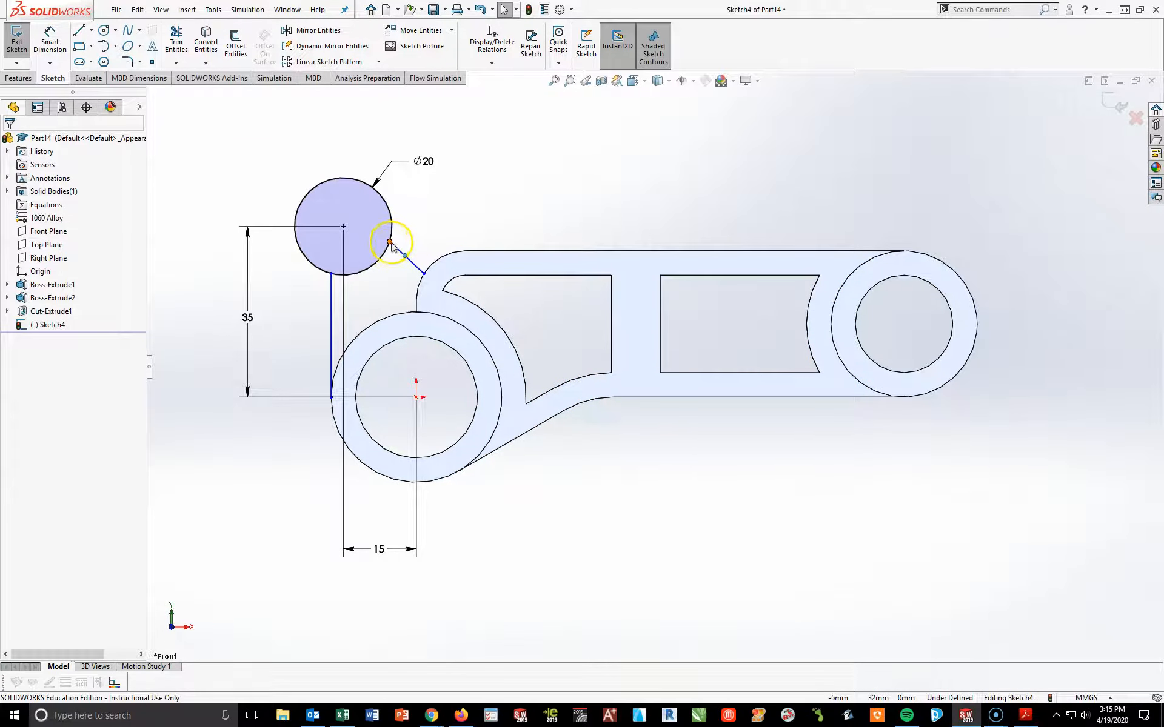
Add a Horizontal relation between the sloped line's upper endpoint and the centre of the 20 mm circle
scroll(391, 251, down, 3)
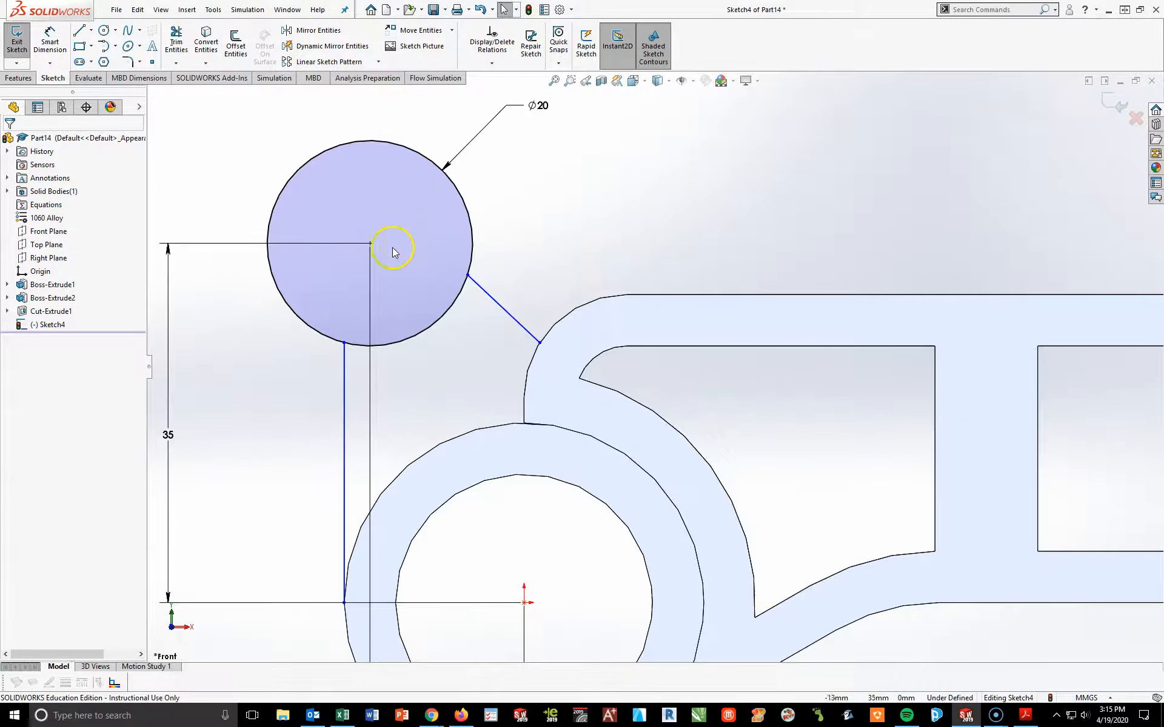
click(467, 276)
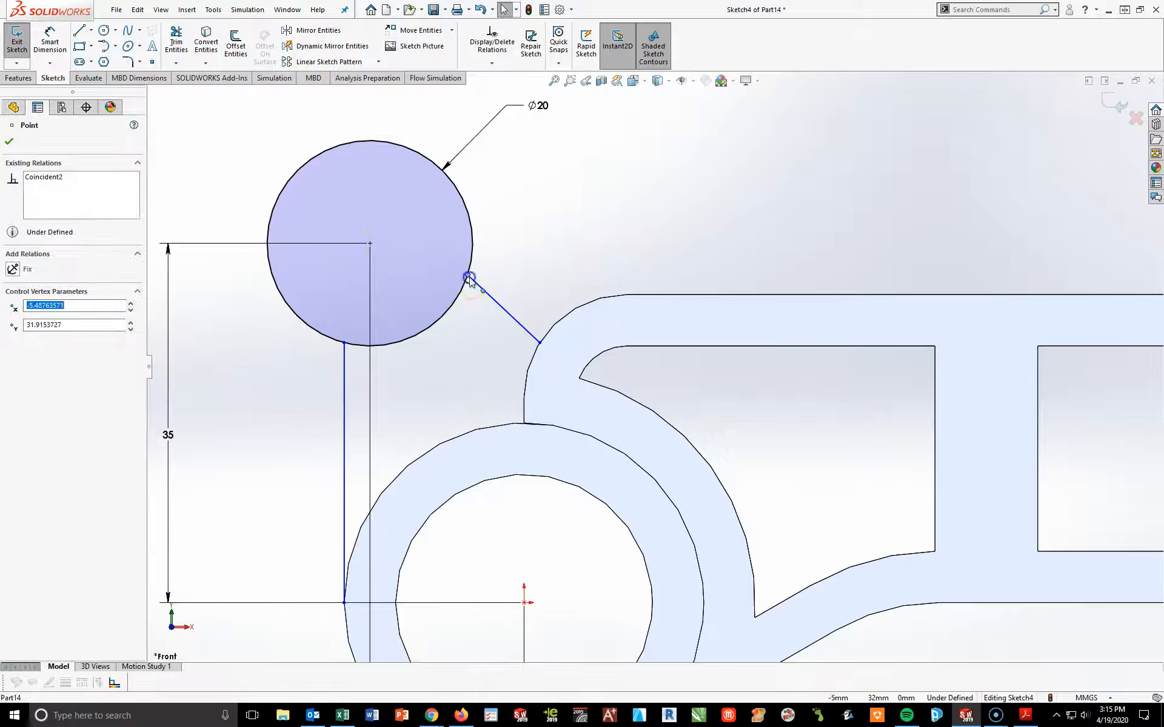
ctrl+click(370, 243)
click(9, 339)
click(273, 428)
Set the angle between the sloped line and the arm's upper horizontal edge to 135°
click(42, 39)
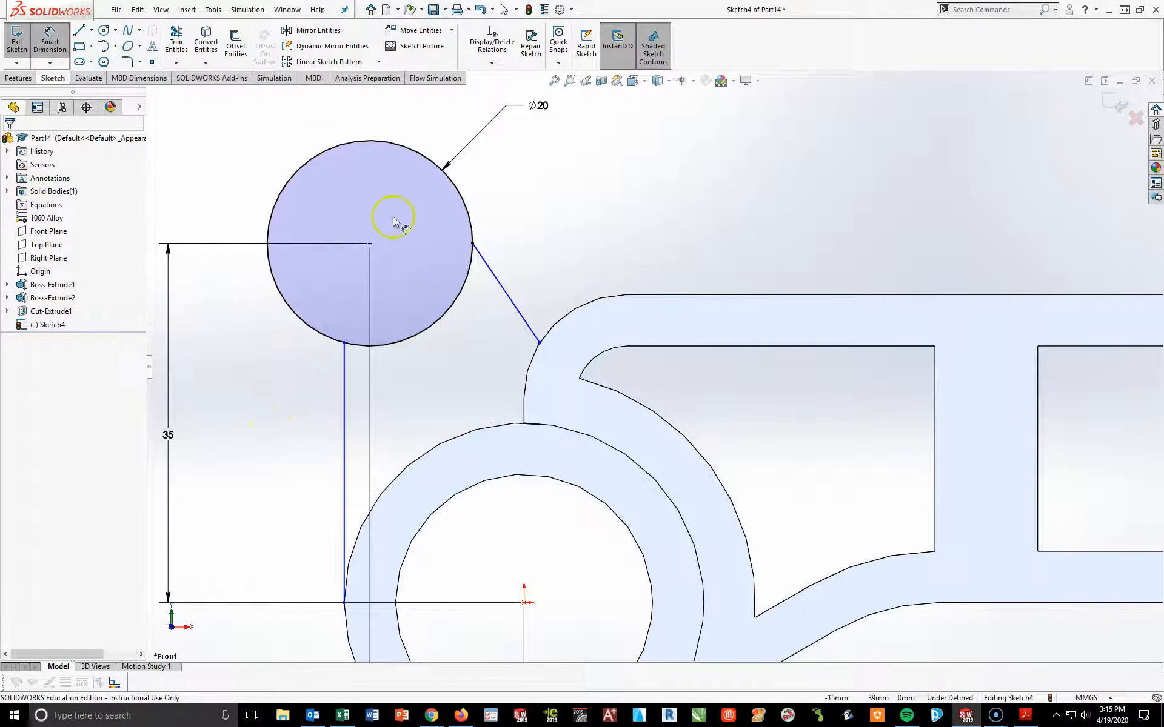
click(499, 280)
click(661, 295)
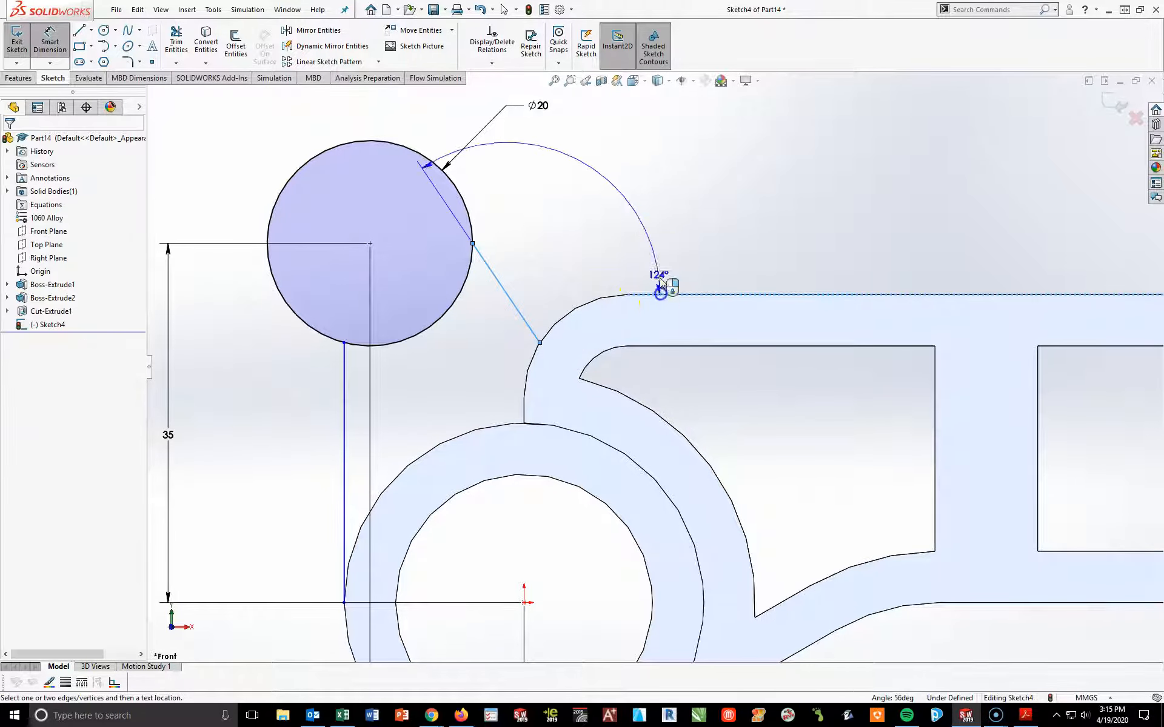
click(598, 203)
text(135)
key(Return)
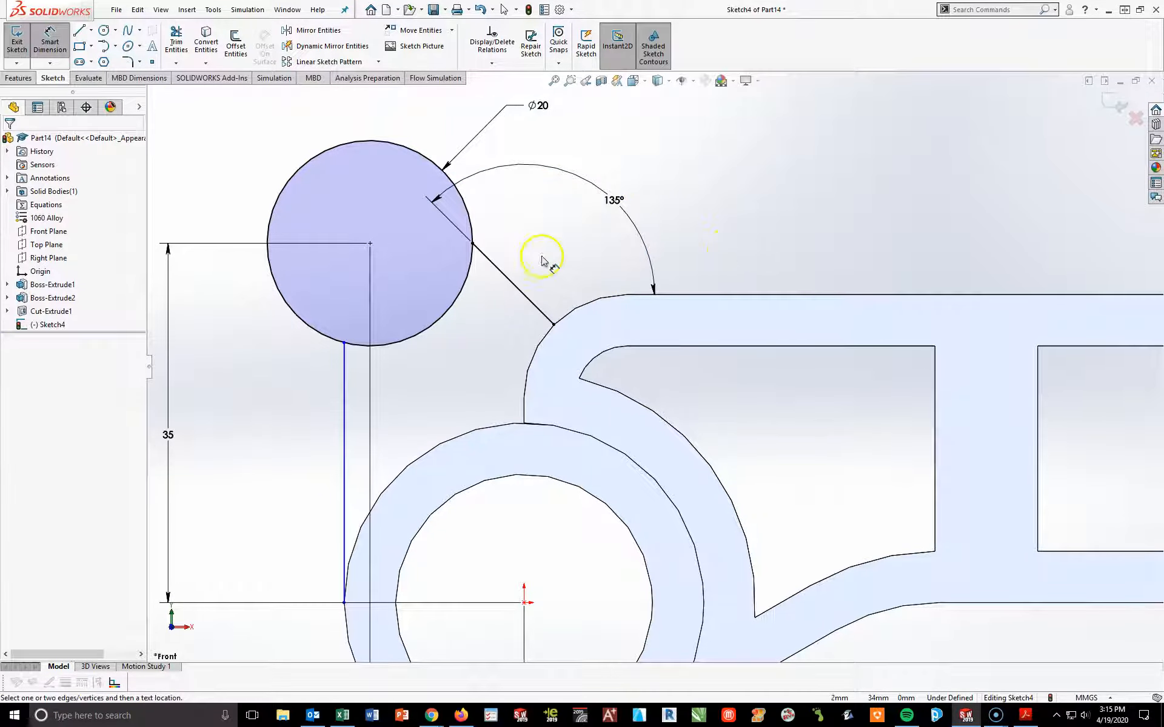
key(Escape)
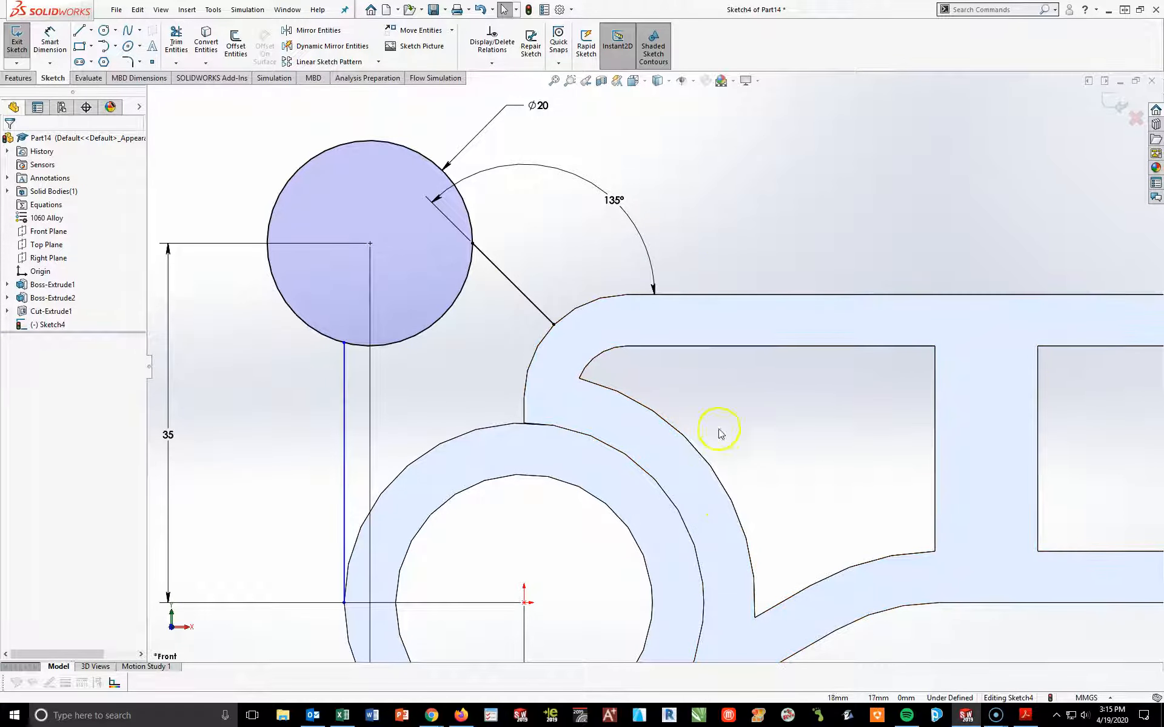
Try to dimension the horizontal distance between the 20 mm circle's centre and the vertical line
click(50, 43)
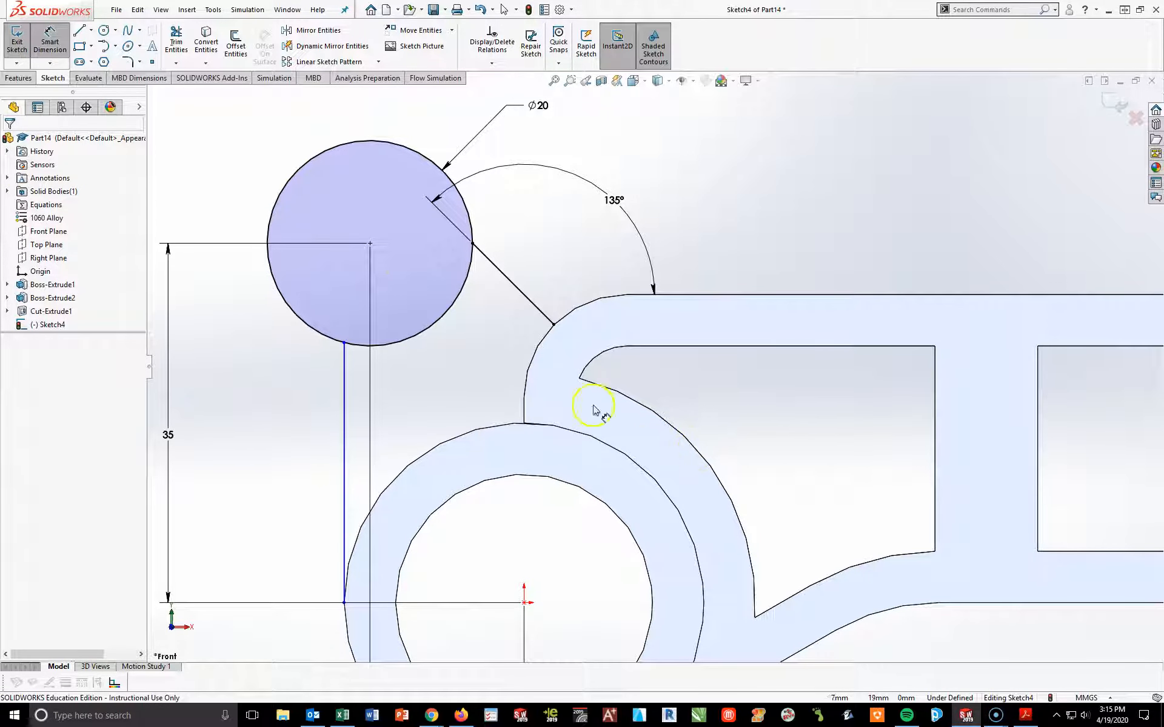
click(374, 248)
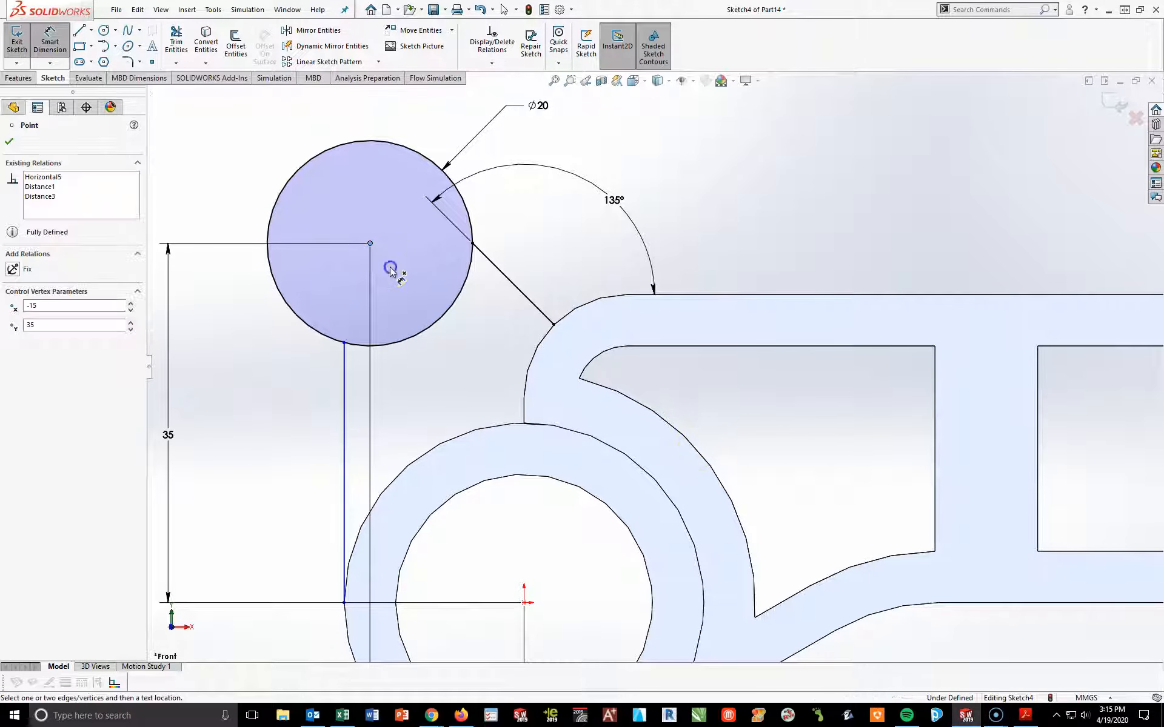
click(344, 408)
click(357, 118)
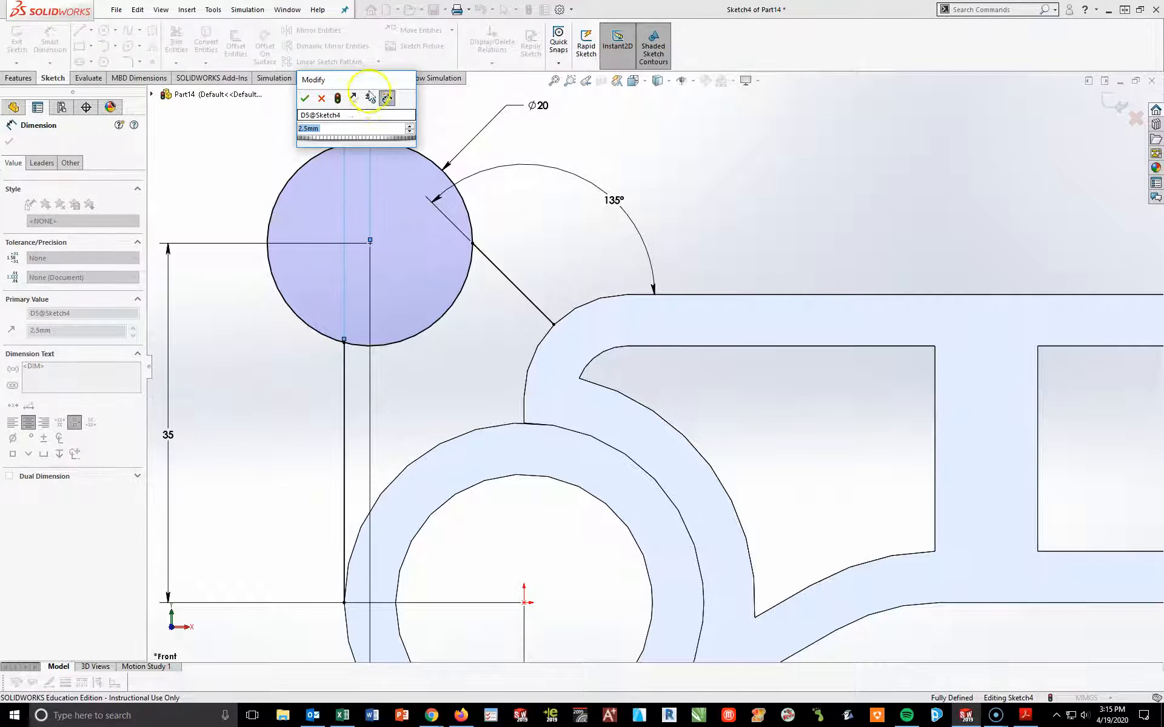
key(Return)
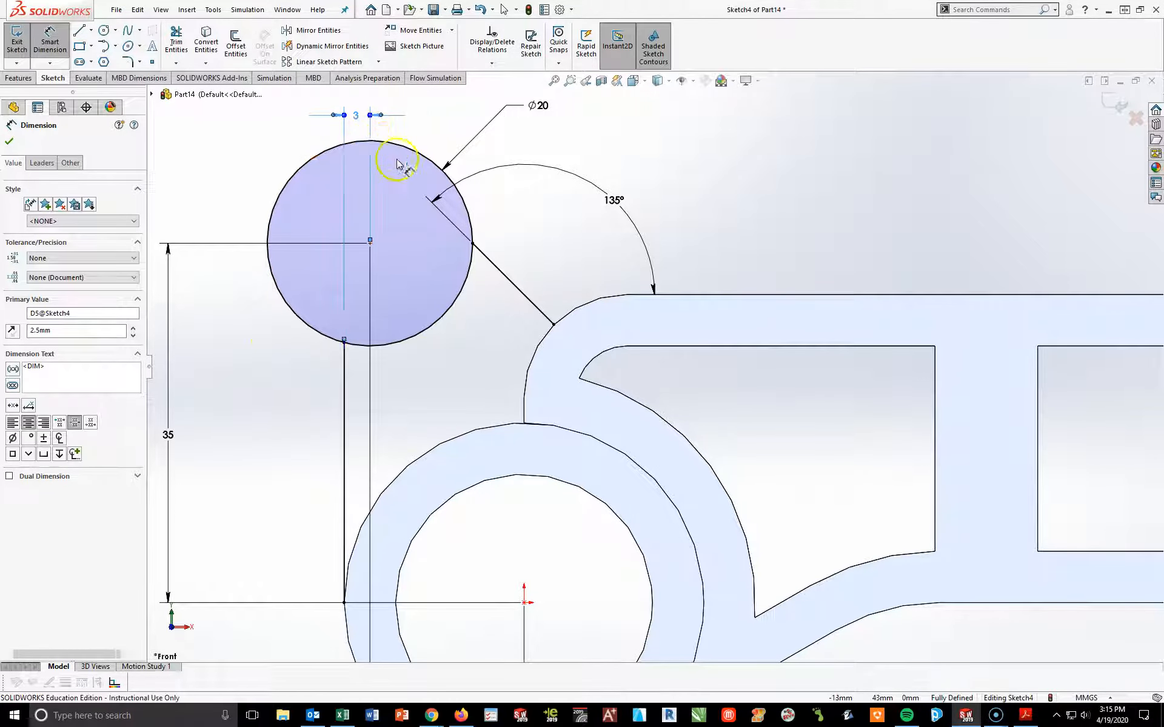
Leave dimensioning and select the vertical line between the larger ring and the 20 mm circle
click(344, 458)
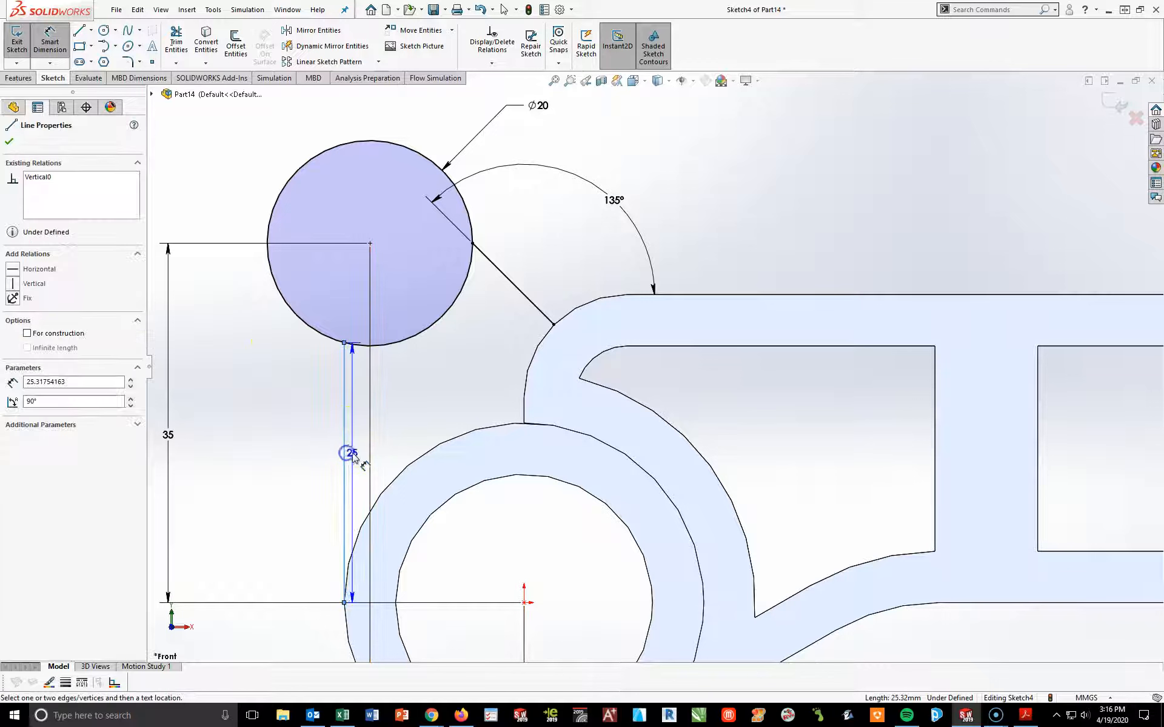
key(Escape)
click(345, 455)
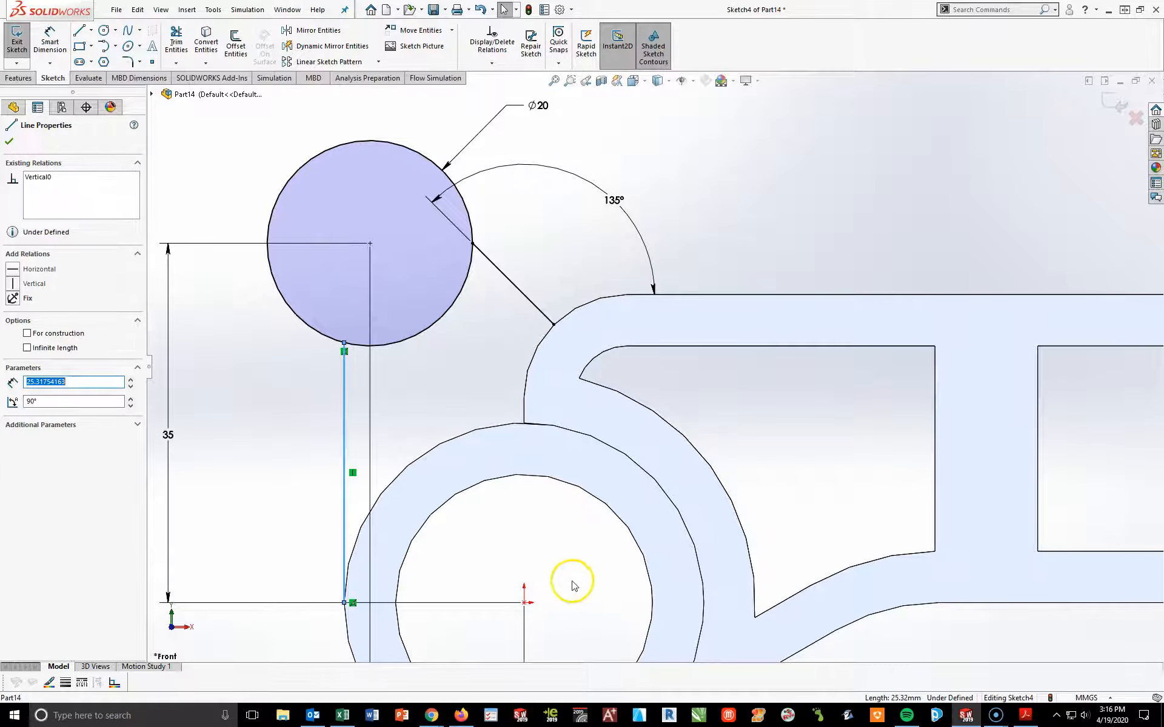
Replace the vertical line below the 20 mm circle with a longer vertical line about 38 mm long, starting on the circle
key(Delete)
scroll(600, 551, down, 3)
scroll(507, 511, up, 4)
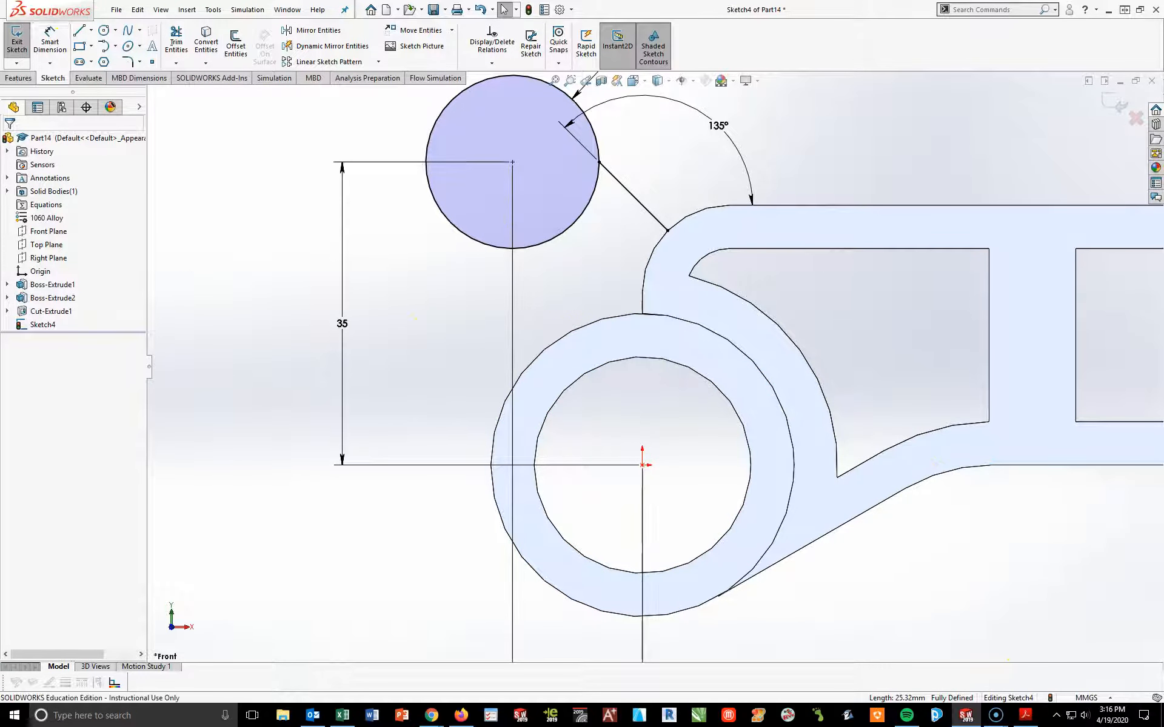
click(79, 32)
click(484, 244)
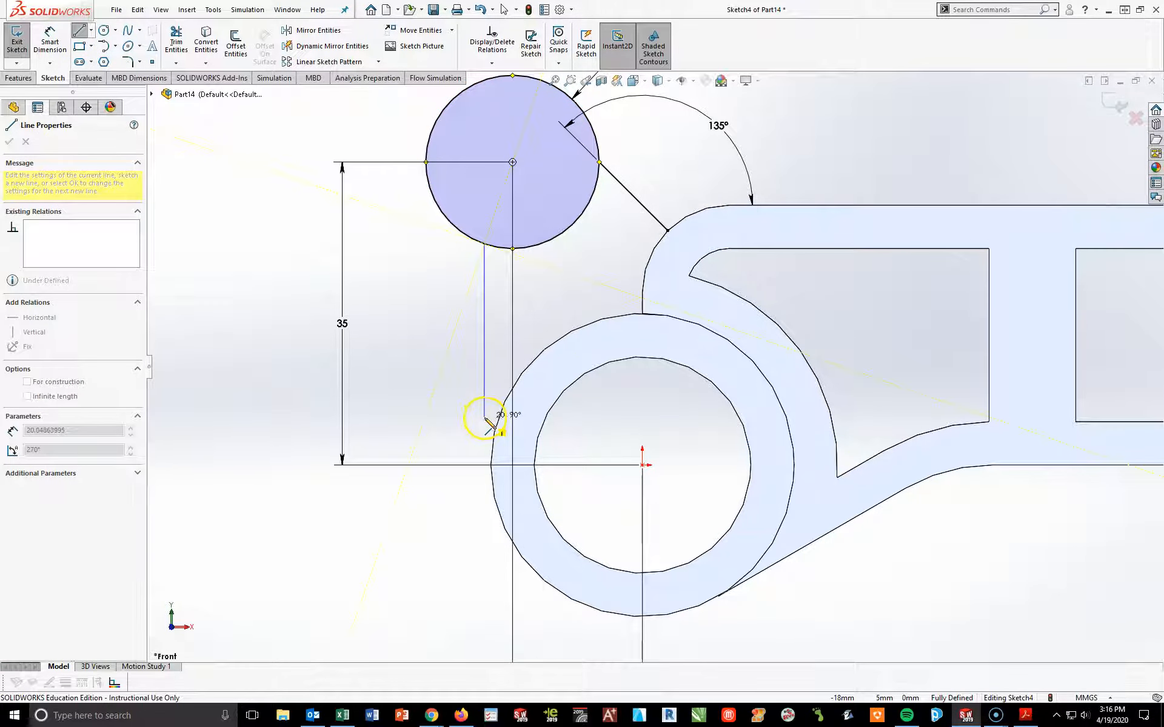
click(484, 568)
key(Escape)
Dimension the vertical line 5 mm from the center of the 20 mm circle
click(49, 42)
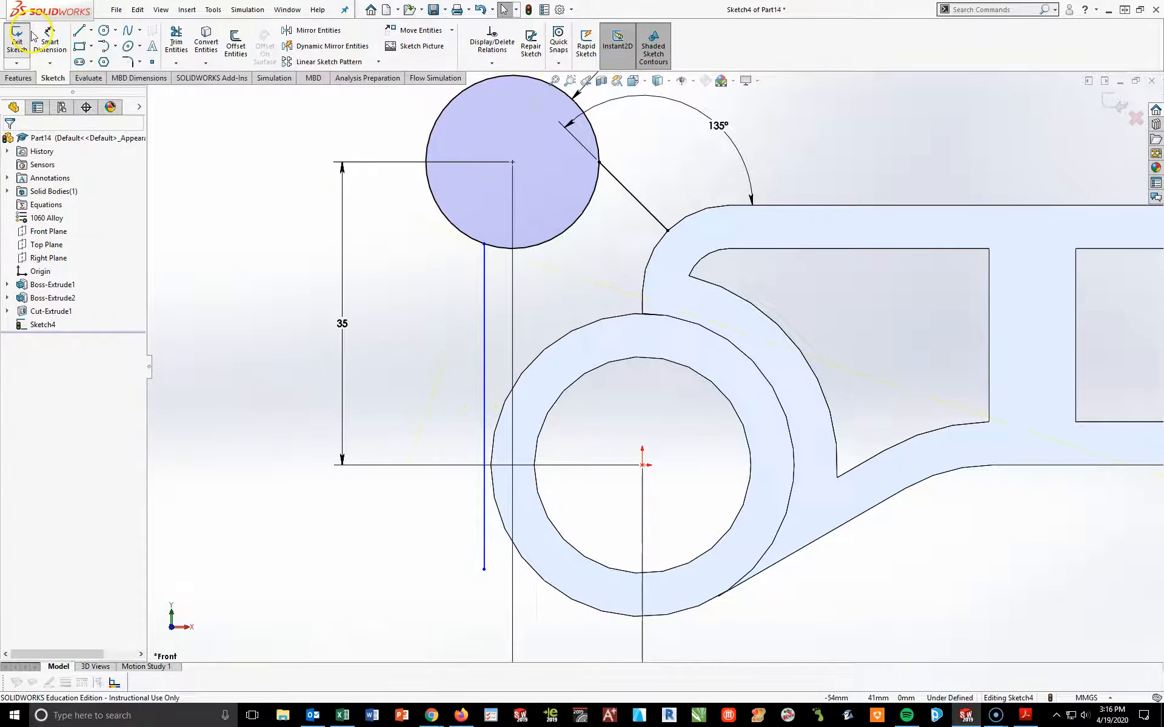
click(513, 163)
click(485, 291)
key(z)
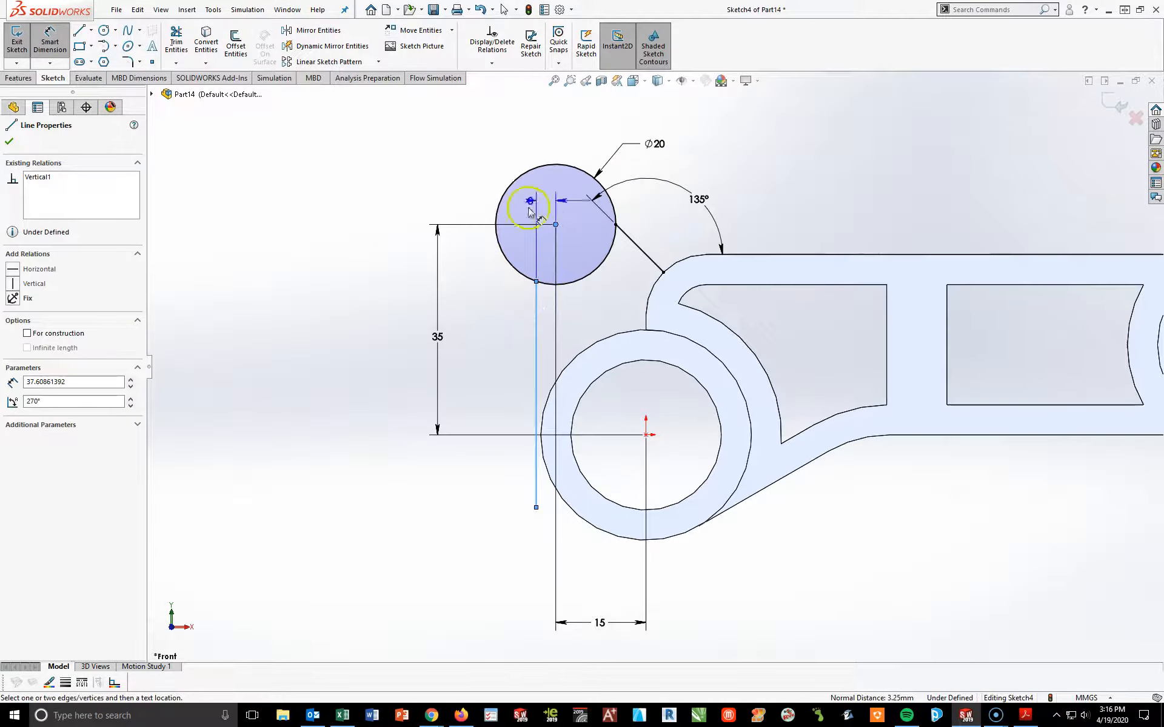
click(547, 129)
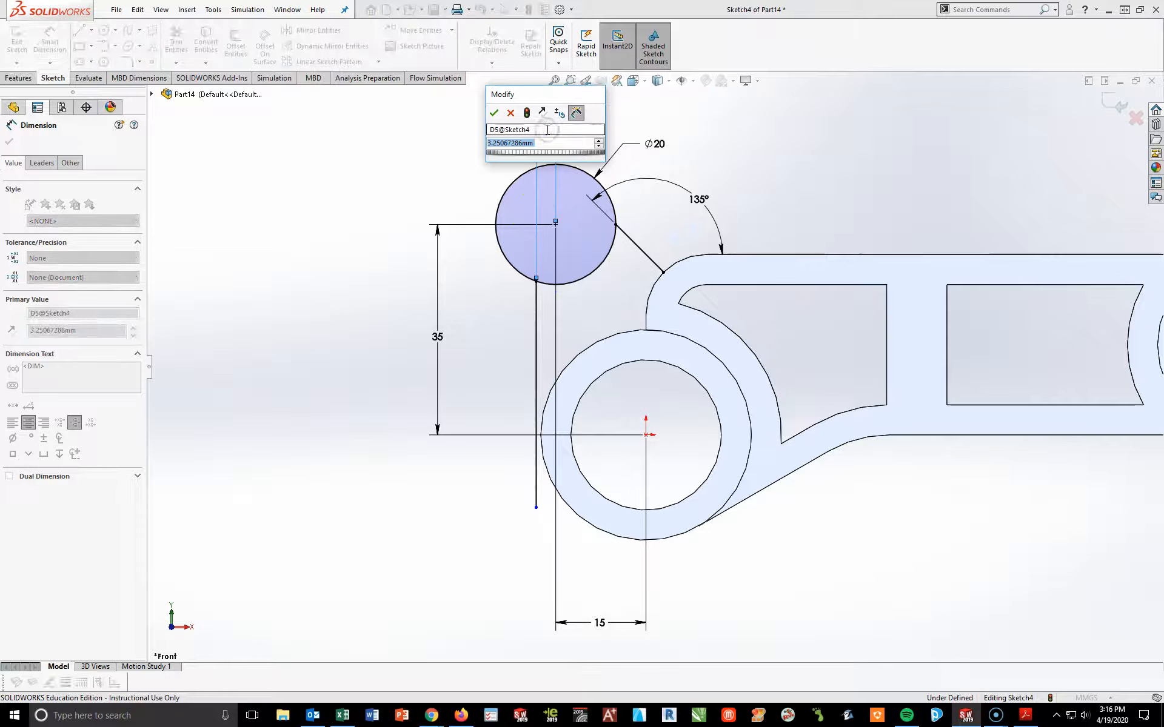
text(5)
key(Return)
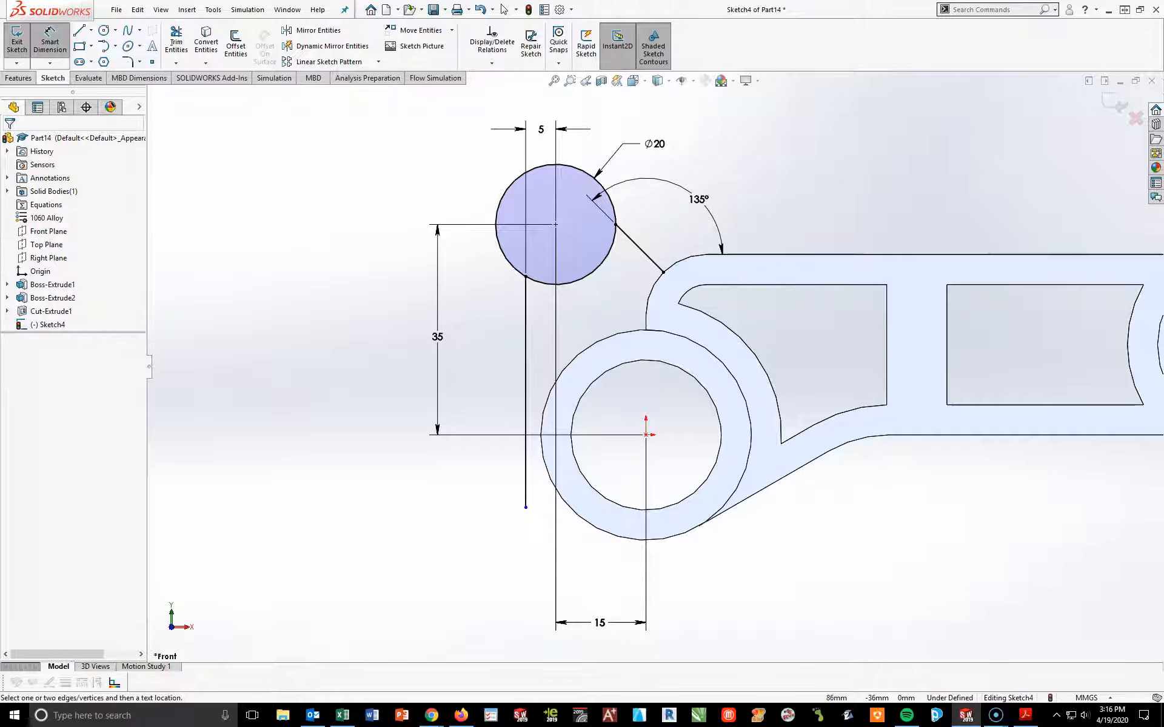
click(504, 9)
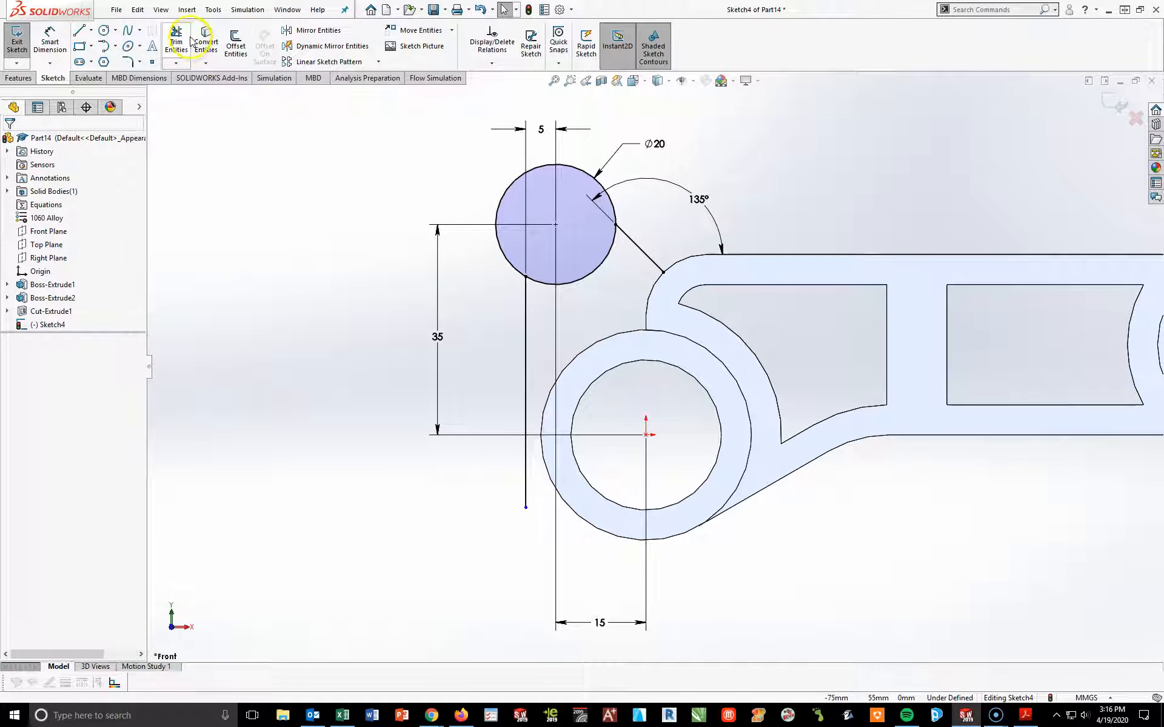
Offset the angled line between the 20 mm circle and the arm by 5 mm toward the lower left
click(236, 45)
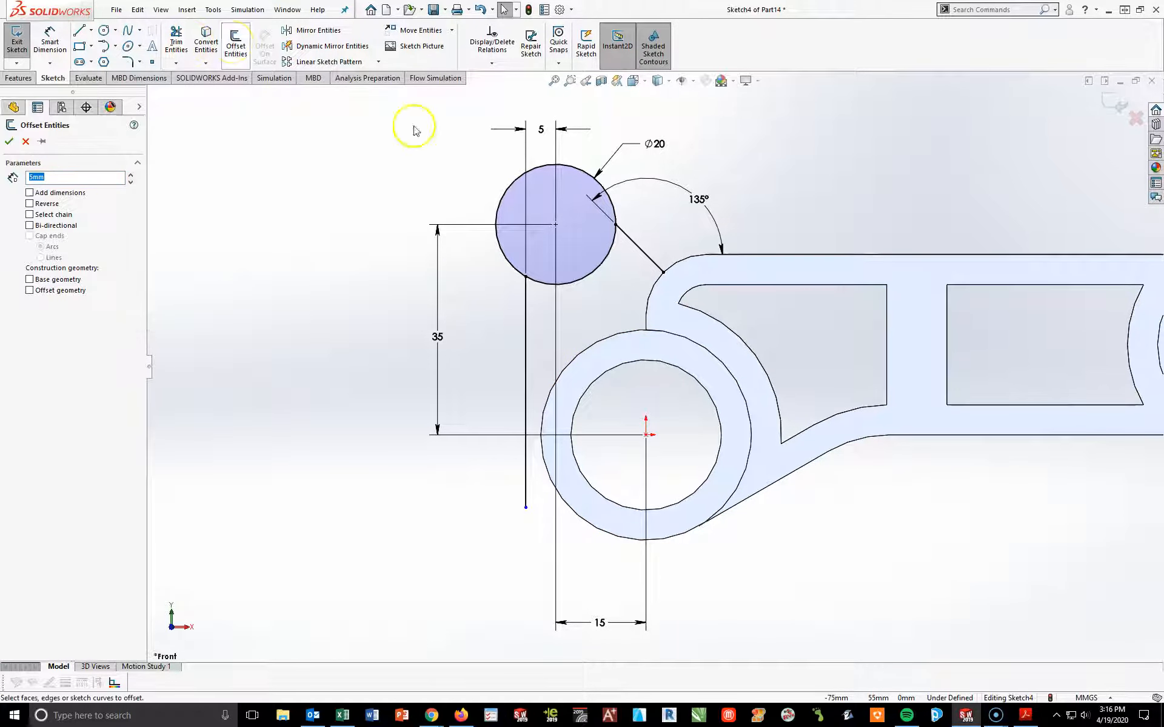
click(640, 252)
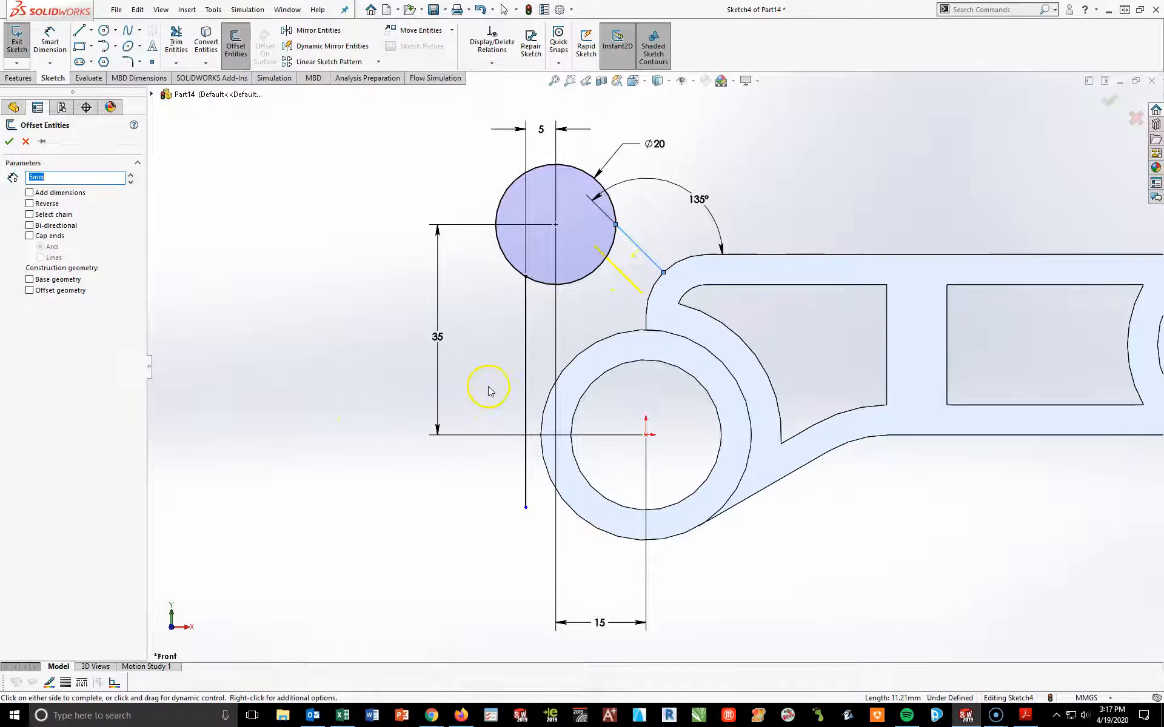
click(526, 365)
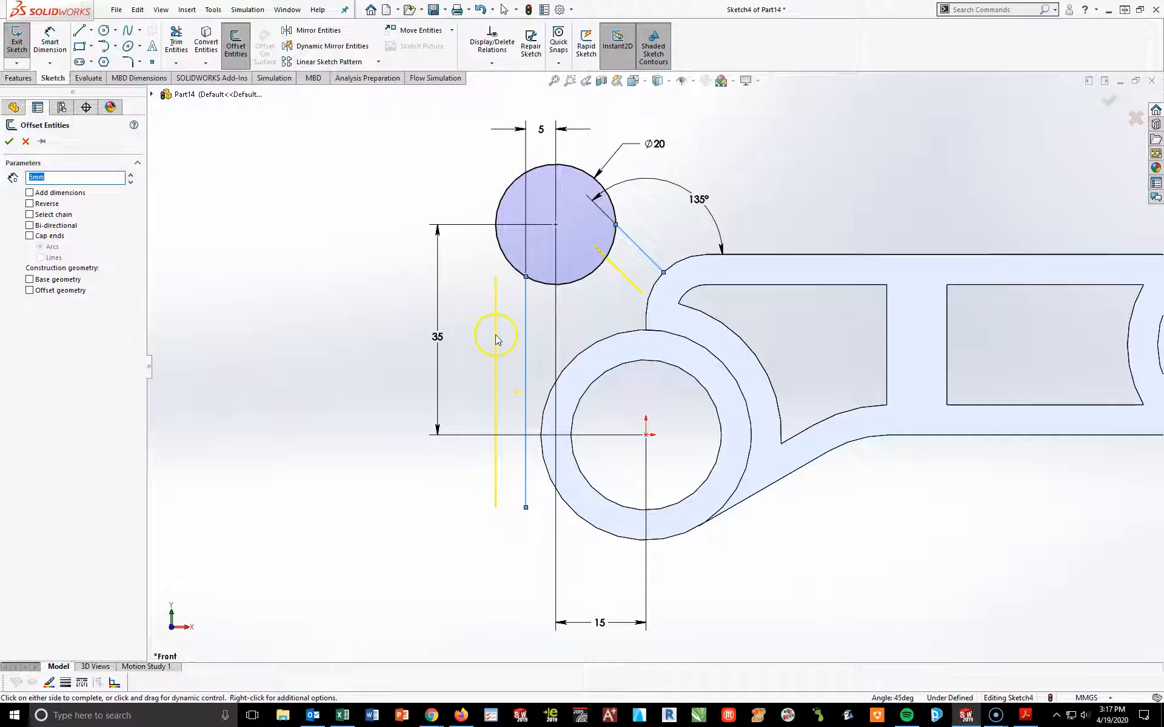
click(524, 351)
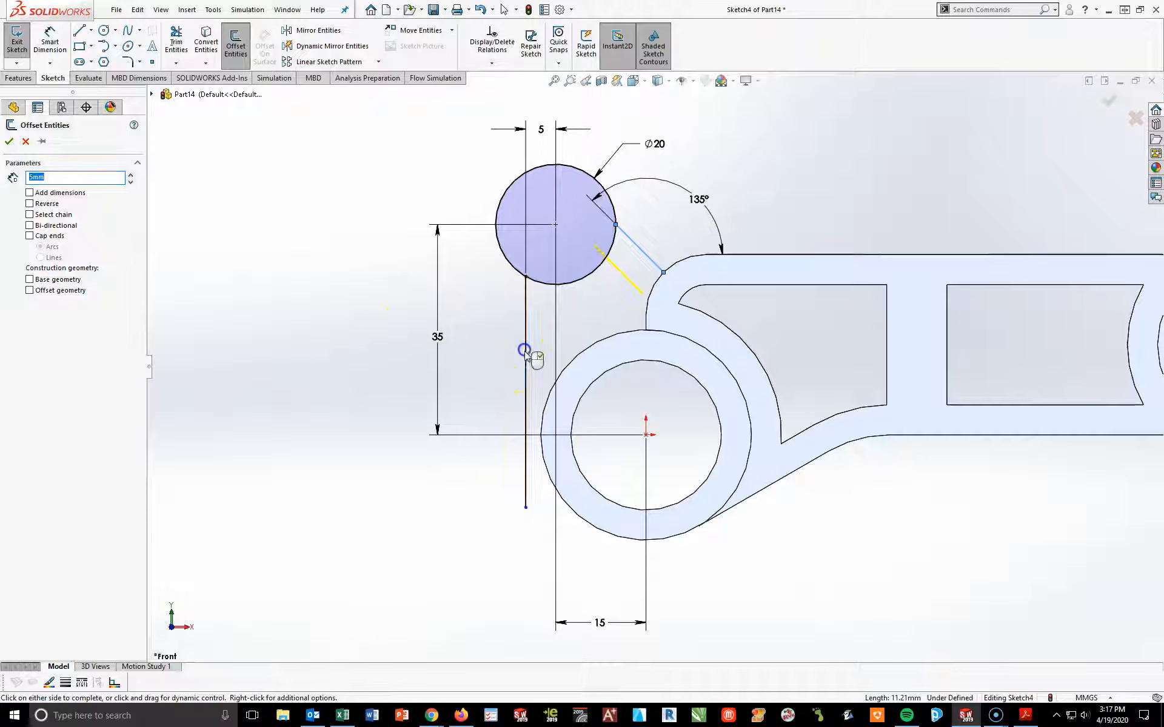
click(9, 143)
Offset the vertical line by 5 mm to the right, toward the large hub
click(235, 42)
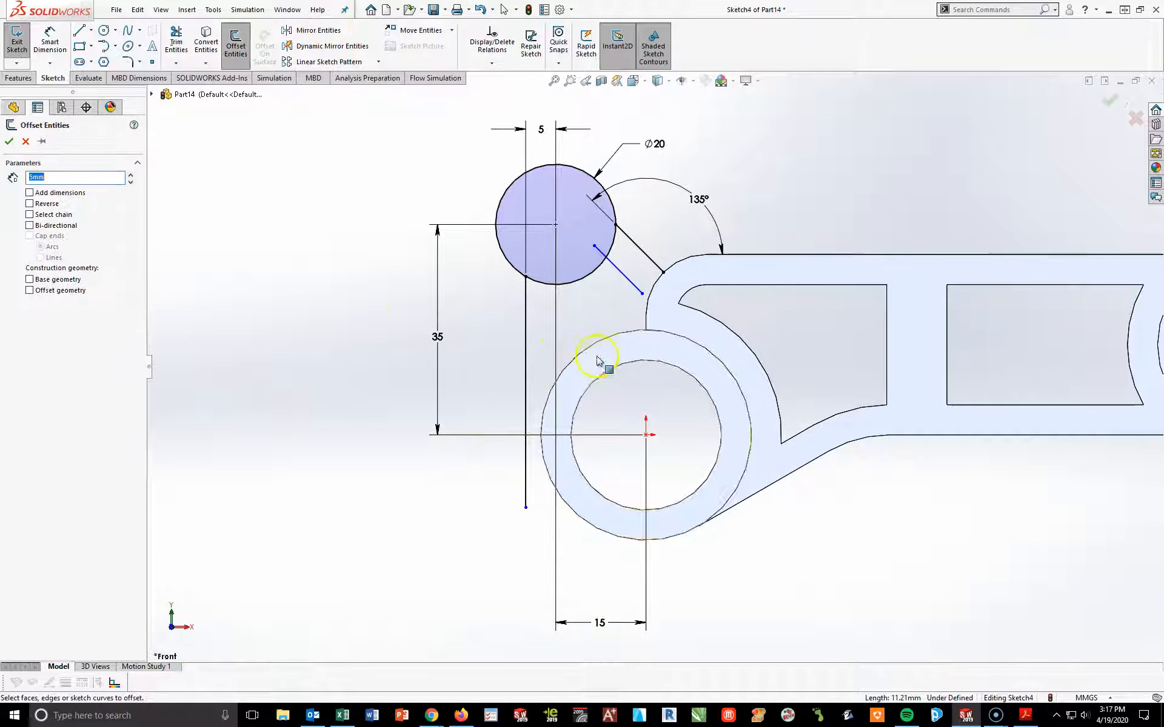
click(526, 345)
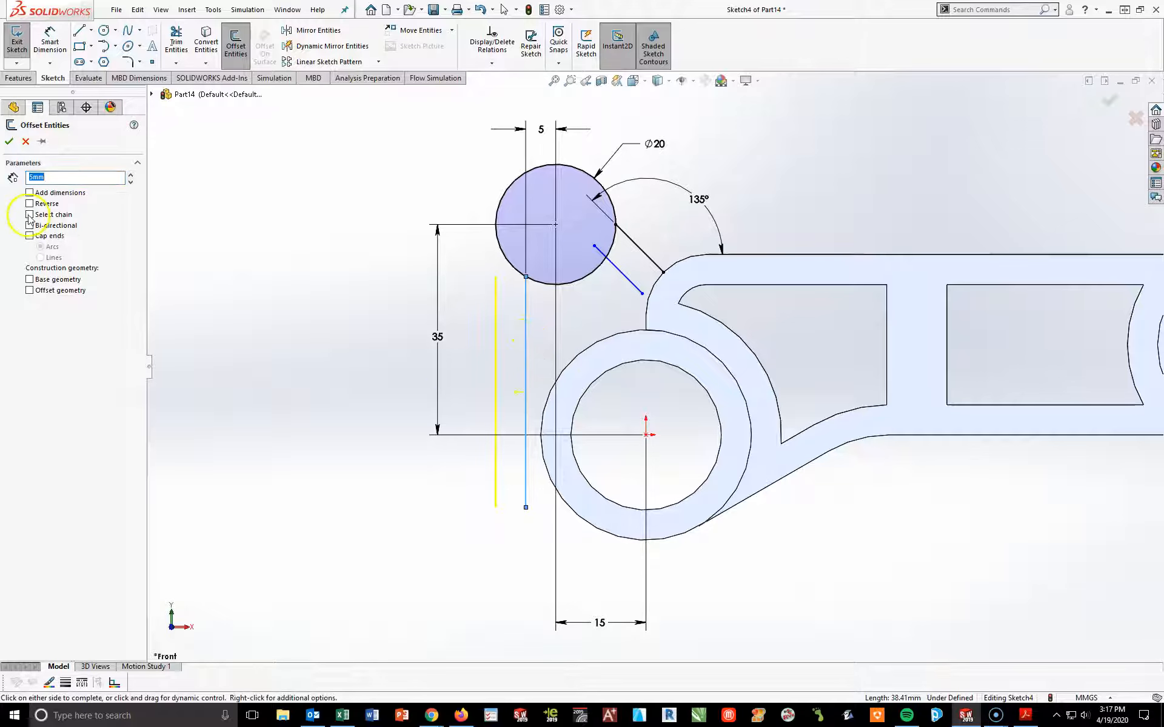
click(13, 141)
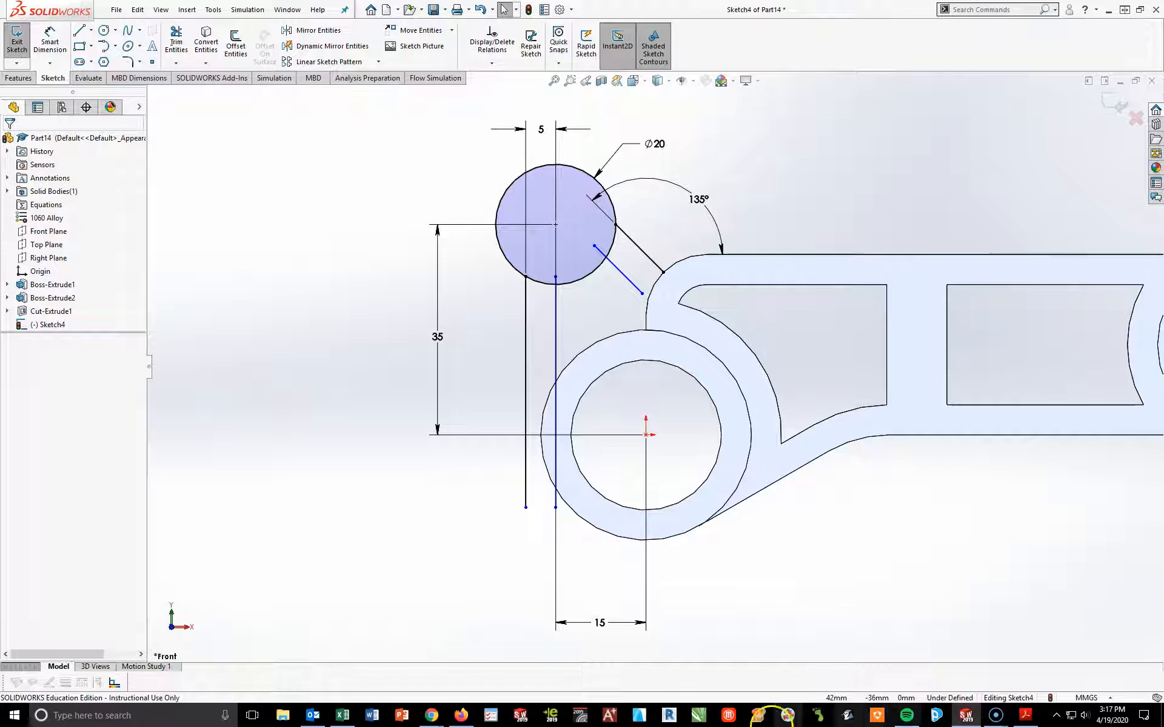
Open the drawing Control Bracket_Stage 1.SLDDRW to examine the outer arc around the large hub in the front view
click(408, 10)
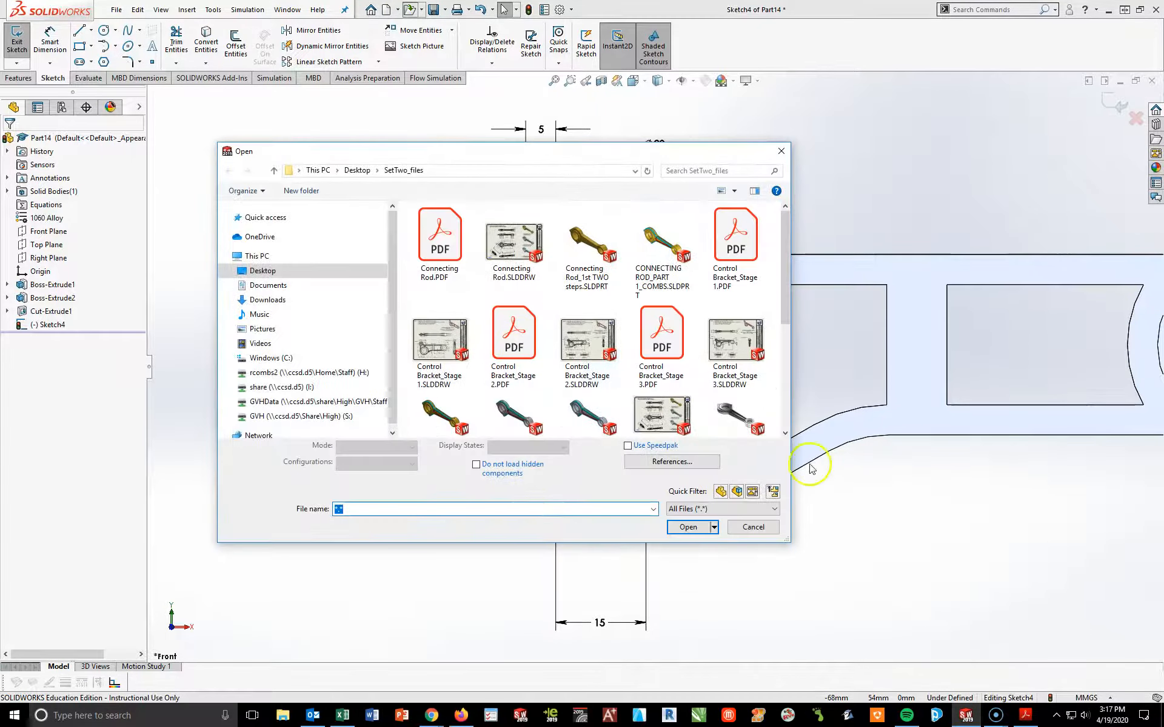
click(440, 342)
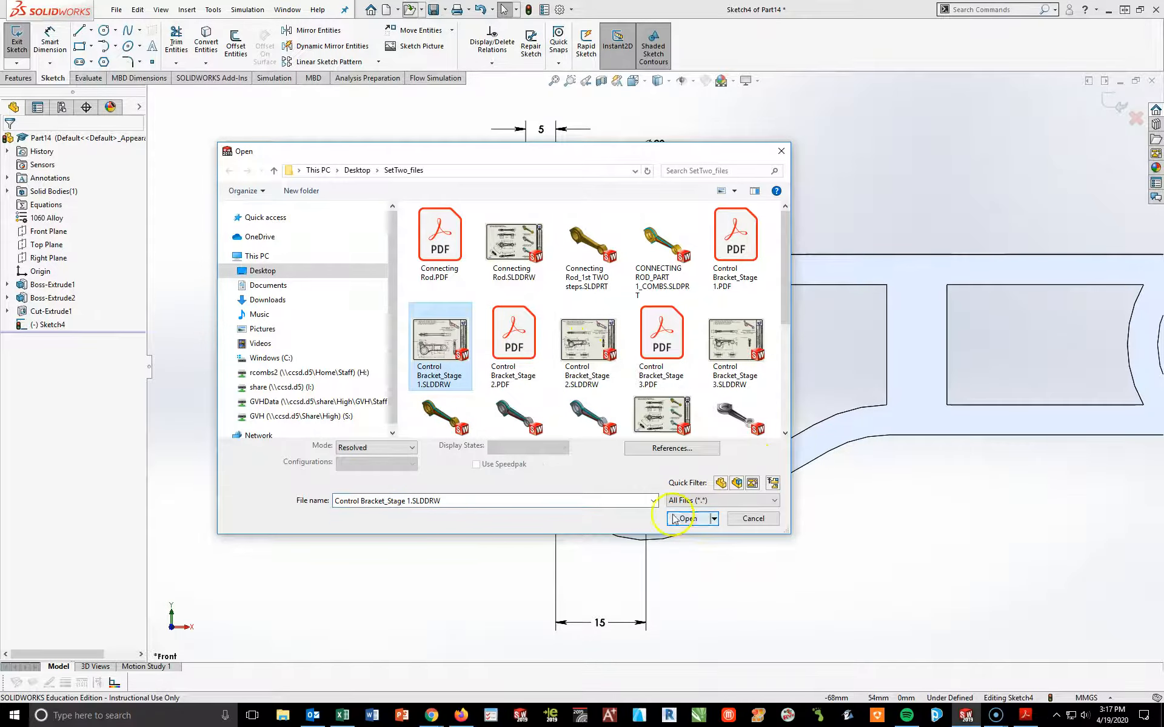
click(688, 527)
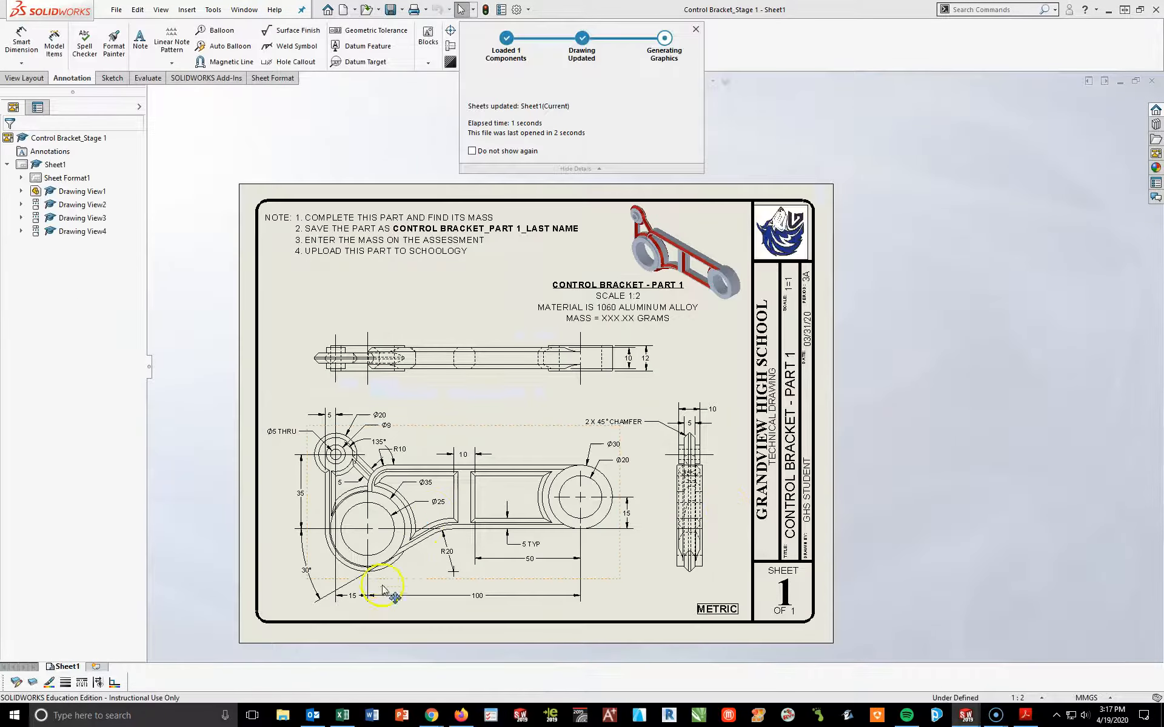
scroll(479, 456, down, 5)
scroll(444, 437, down, 3)
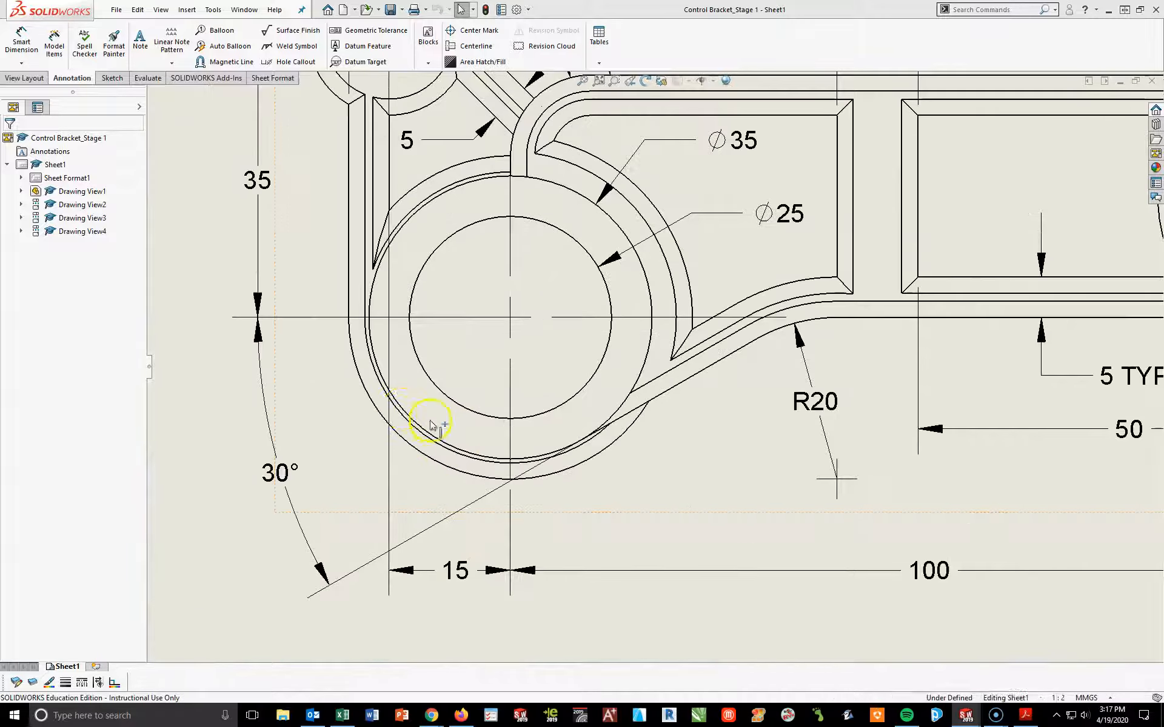
Add a radius dimension to the outer arc around the large hub, placed to the arc's lower left
click(21, 42)
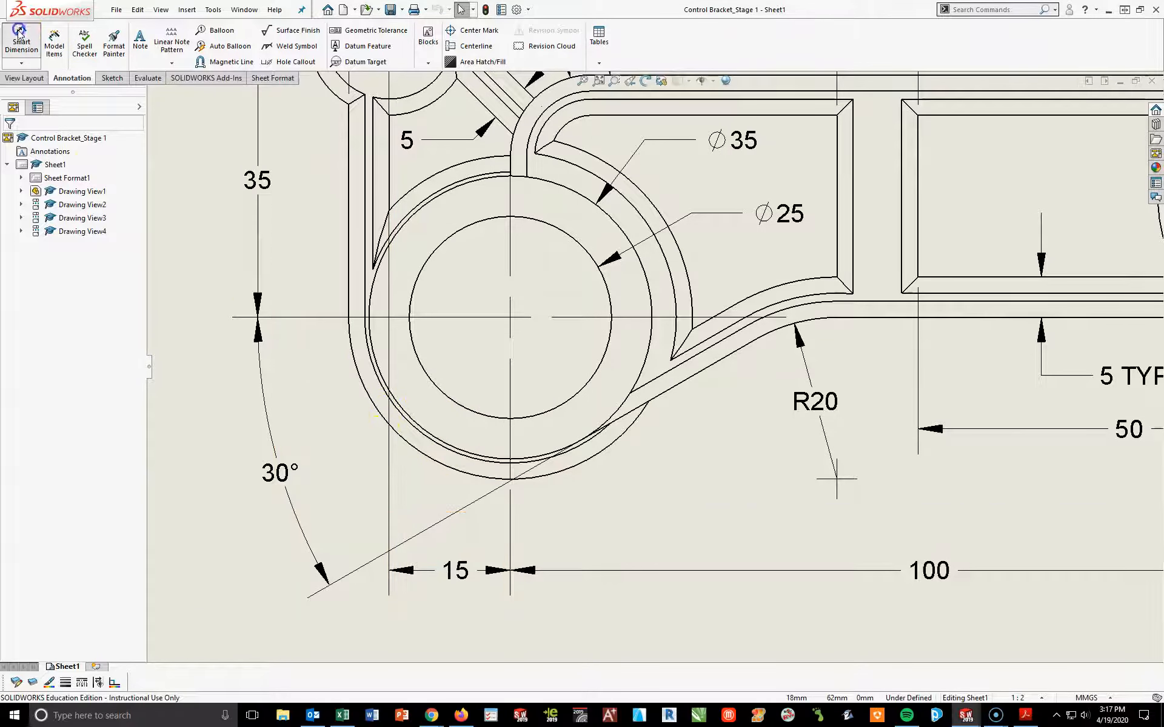
click(425, 461)
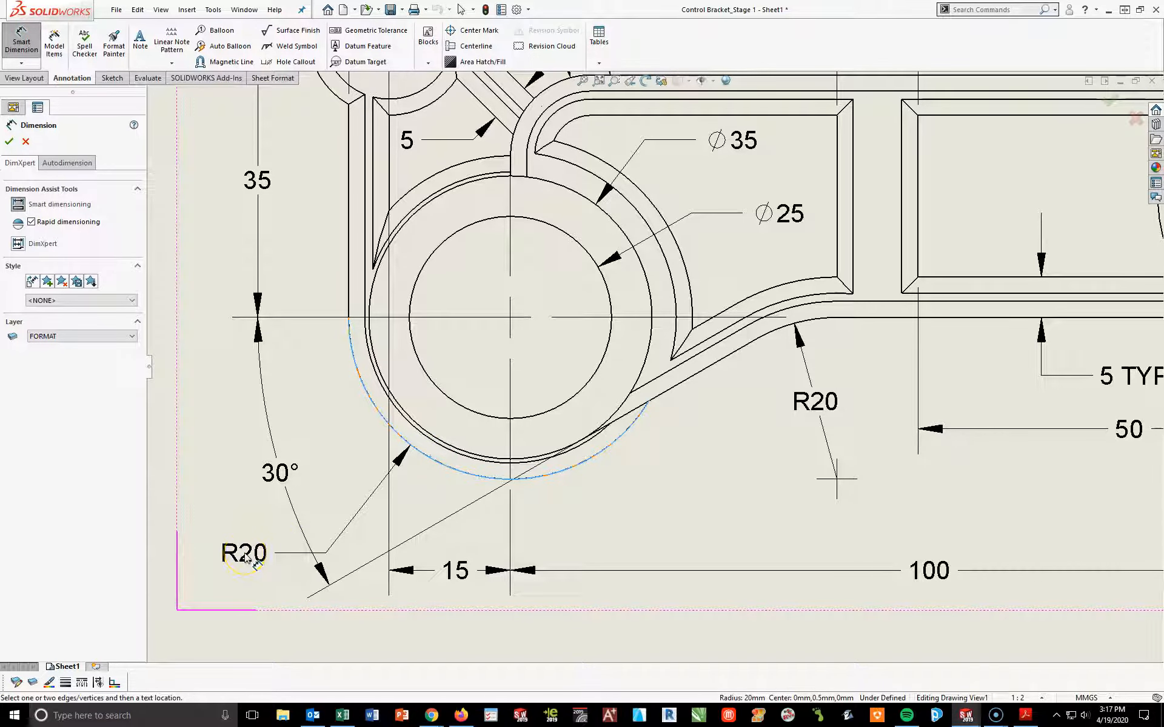
click(240, 552)
drag(241, 553, 337, 508)
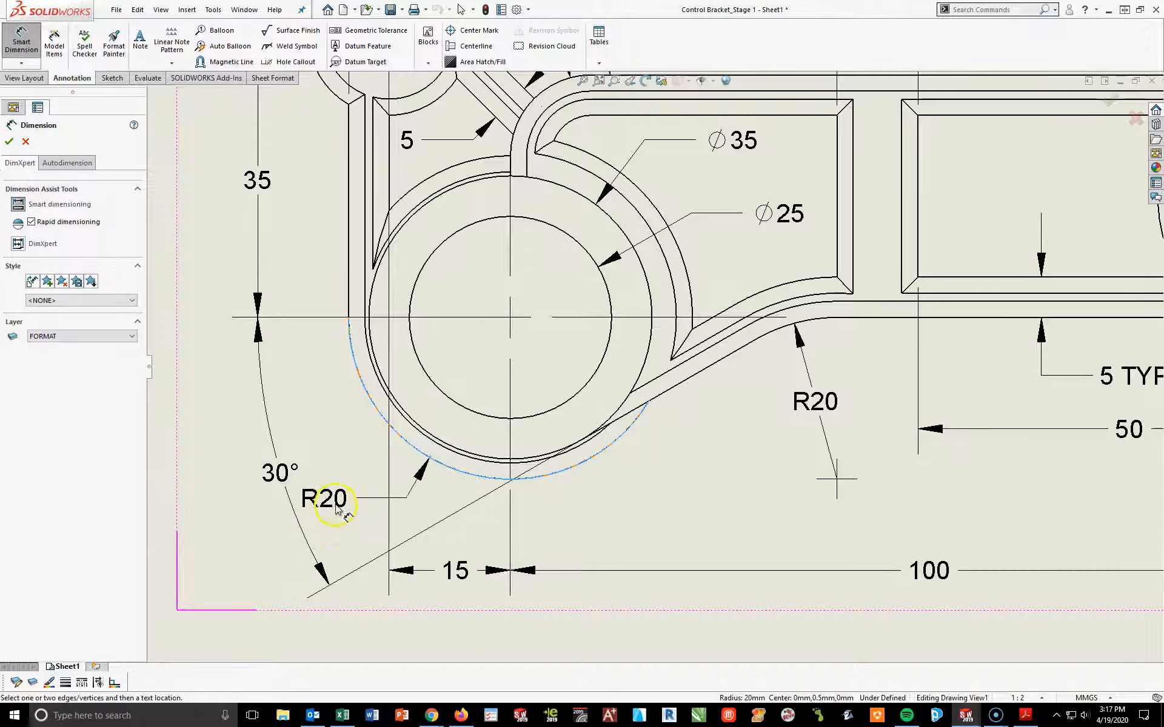
click(327, 506)
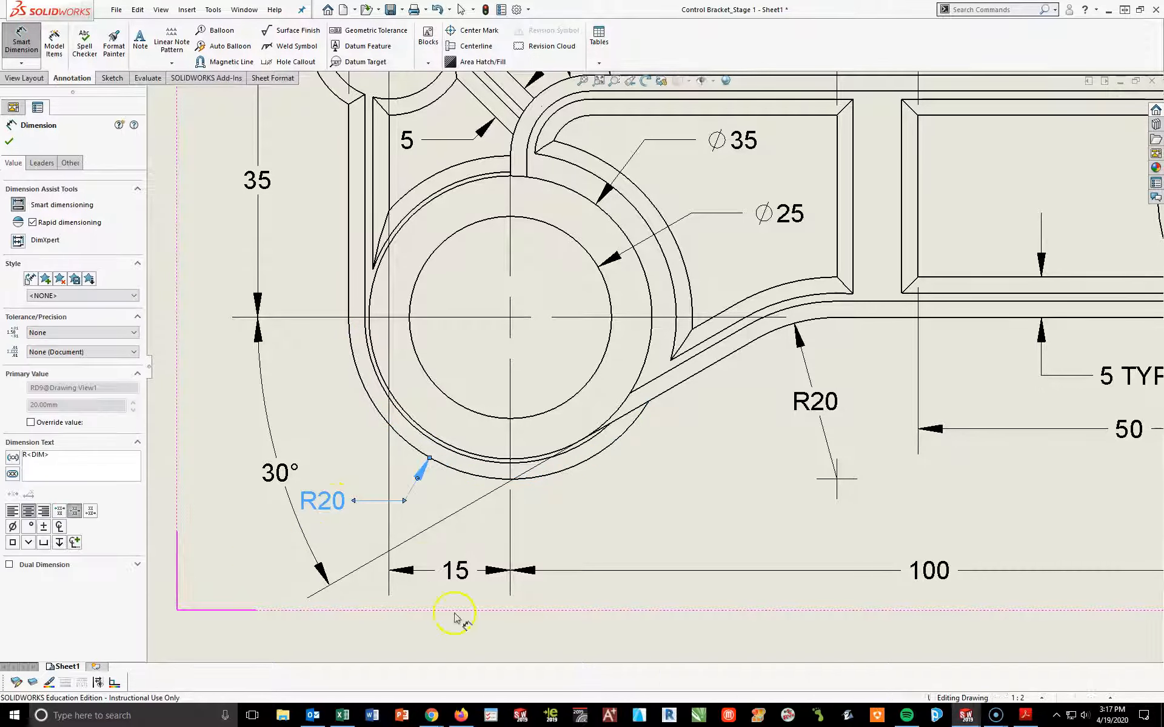
click(366, 547)
Display the outer arc's radius dimension as a diameter and relocate it to the arc's lower right
click(330, 504)
right_click(334, 506)
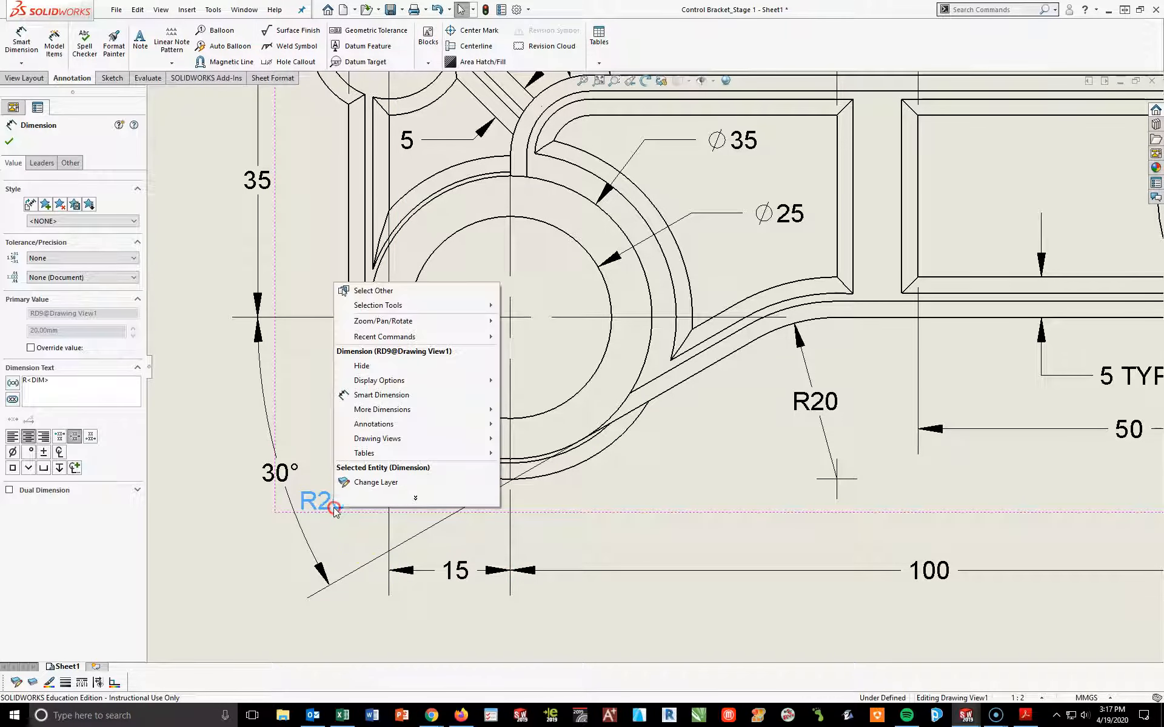
mouse_move(394, 382)
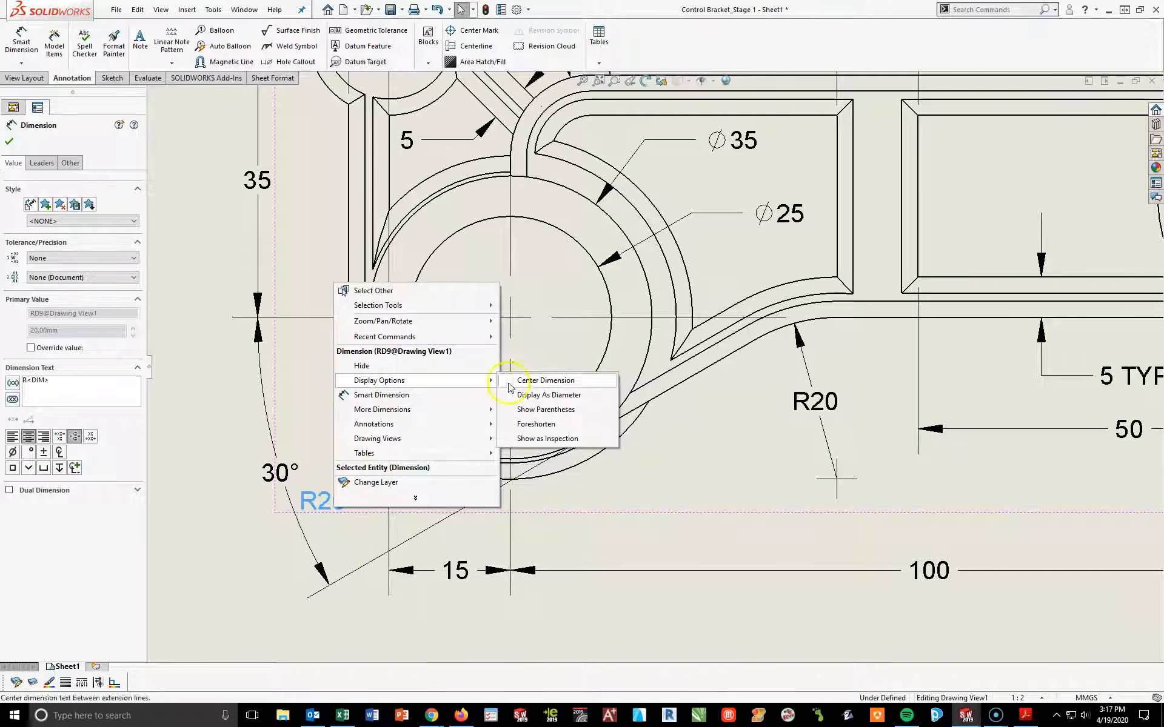
click(548, 396)
click(636, 613)
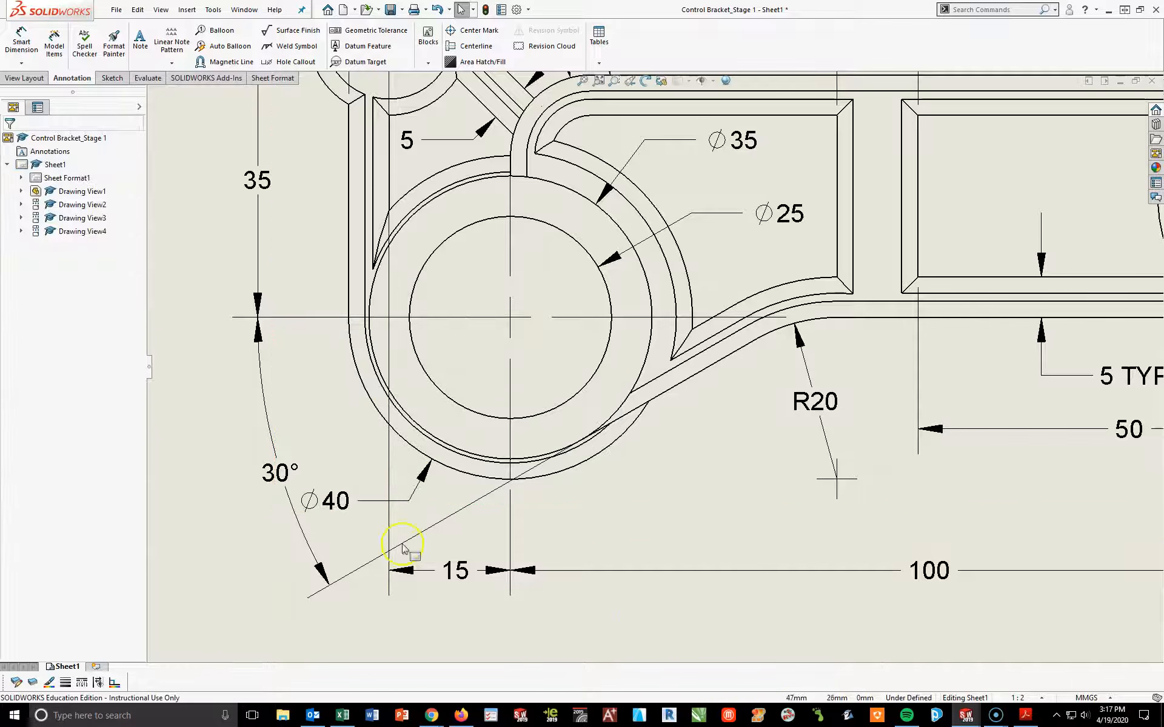
drag(362, 498, 686, 530)
click(719, 632)
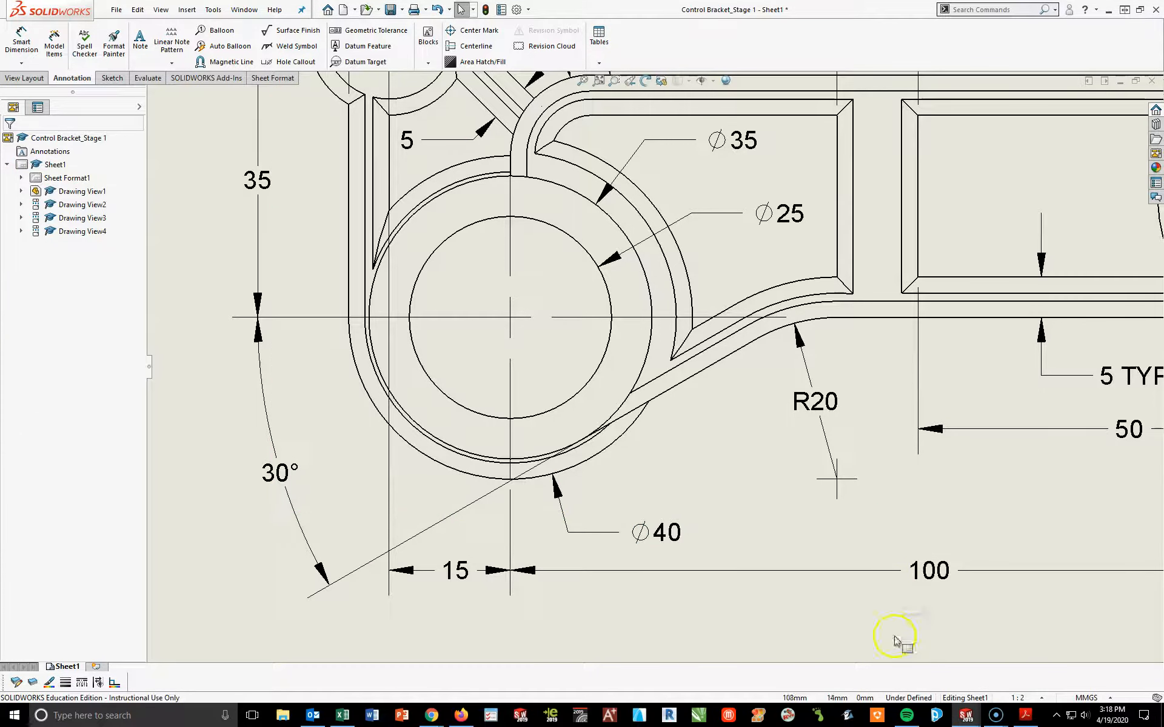
Return to the Part14 sketch and sketch a circle about 48 mm in diameter centered on the origin
key(ctrl+Tab)
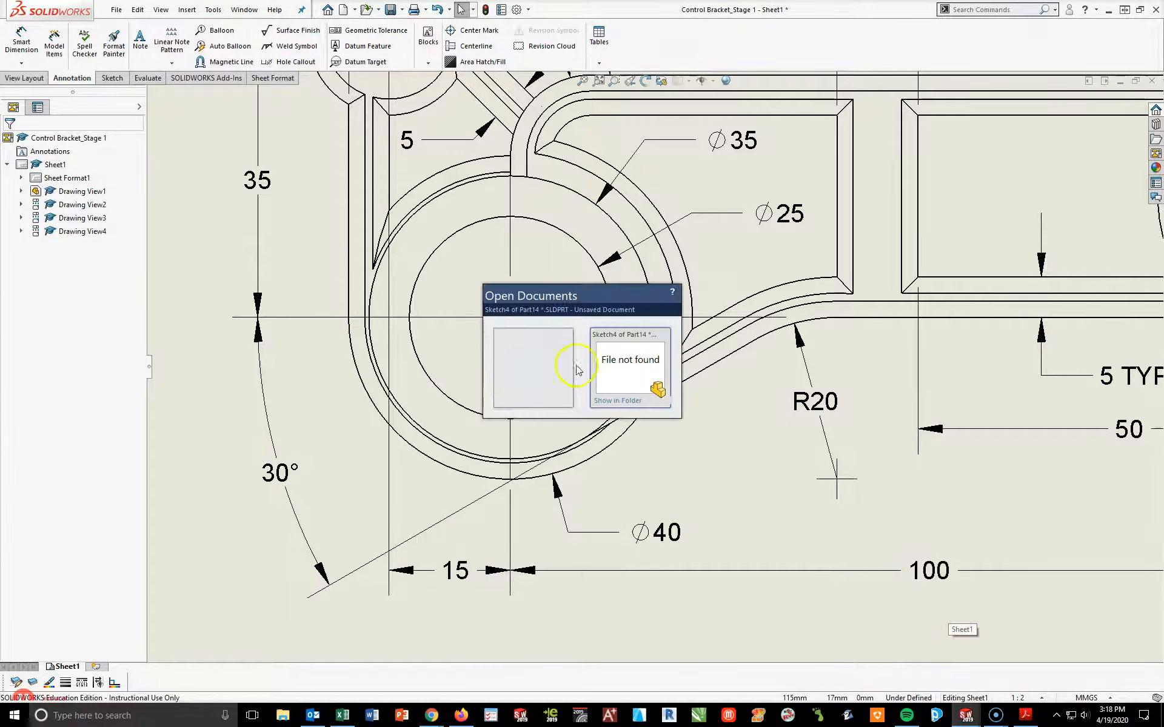
click(630, 363)
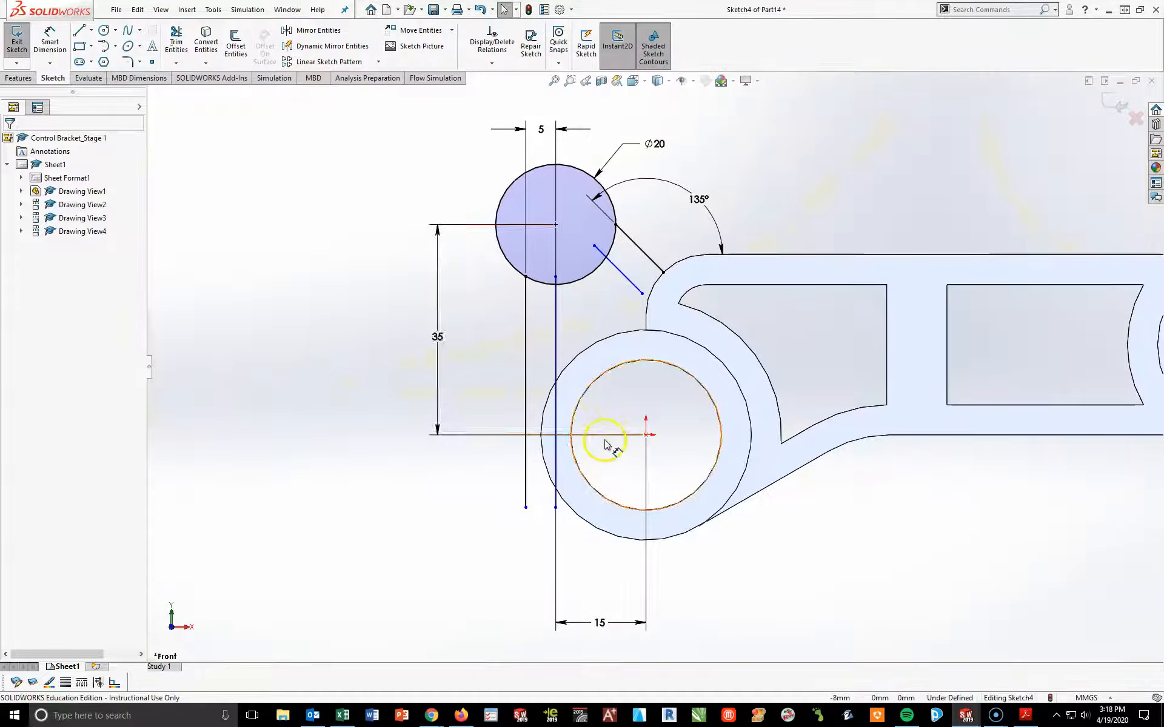
click(104, 30)
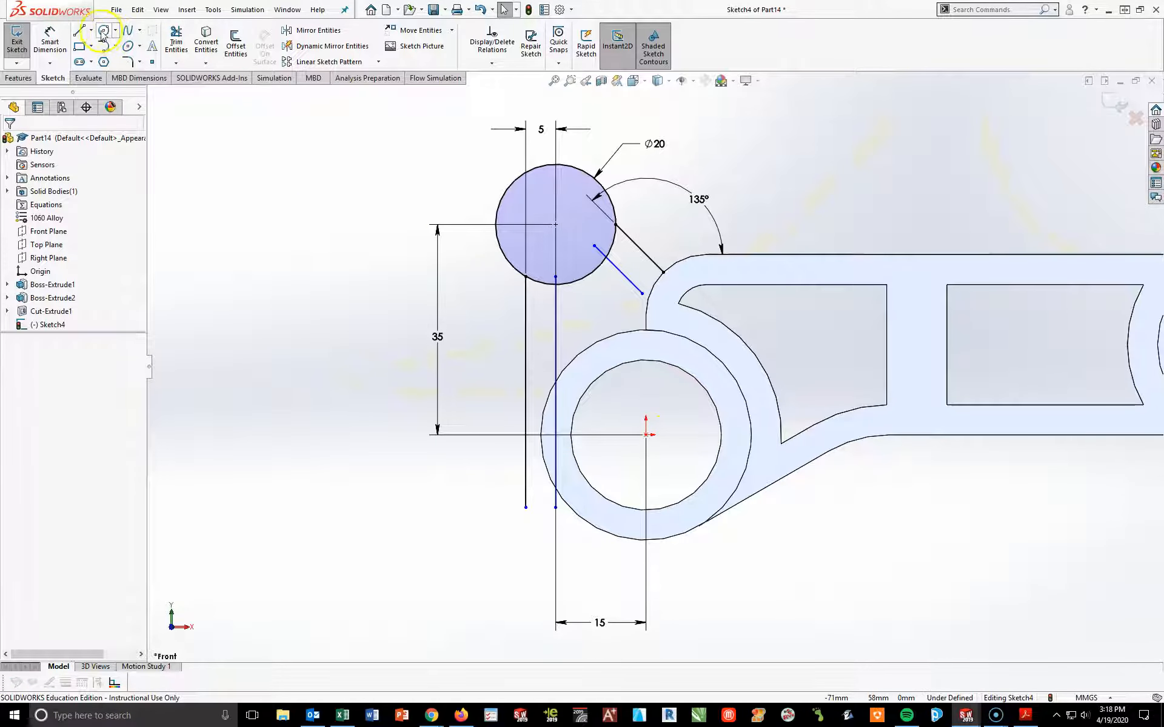
click(646, 435)
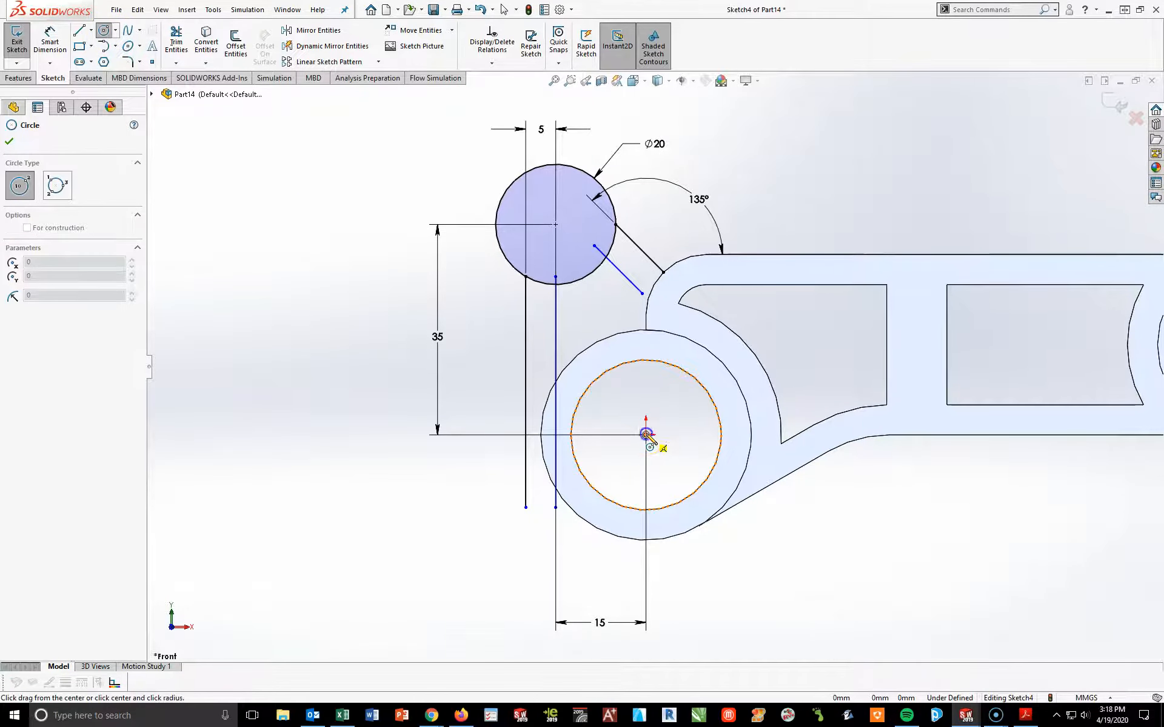
click(592, 568)
Dimension the diameter of the circle at the origin as 40 mm
click(50, 43)
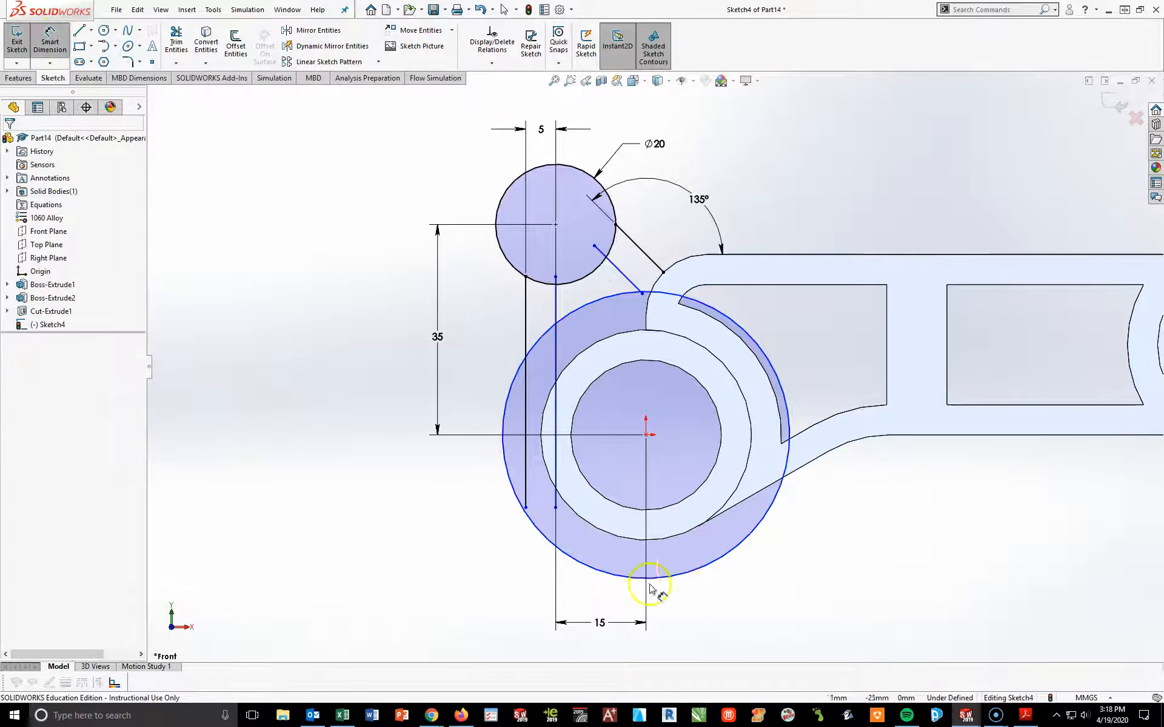
click(683, 575)
click(778, 600)
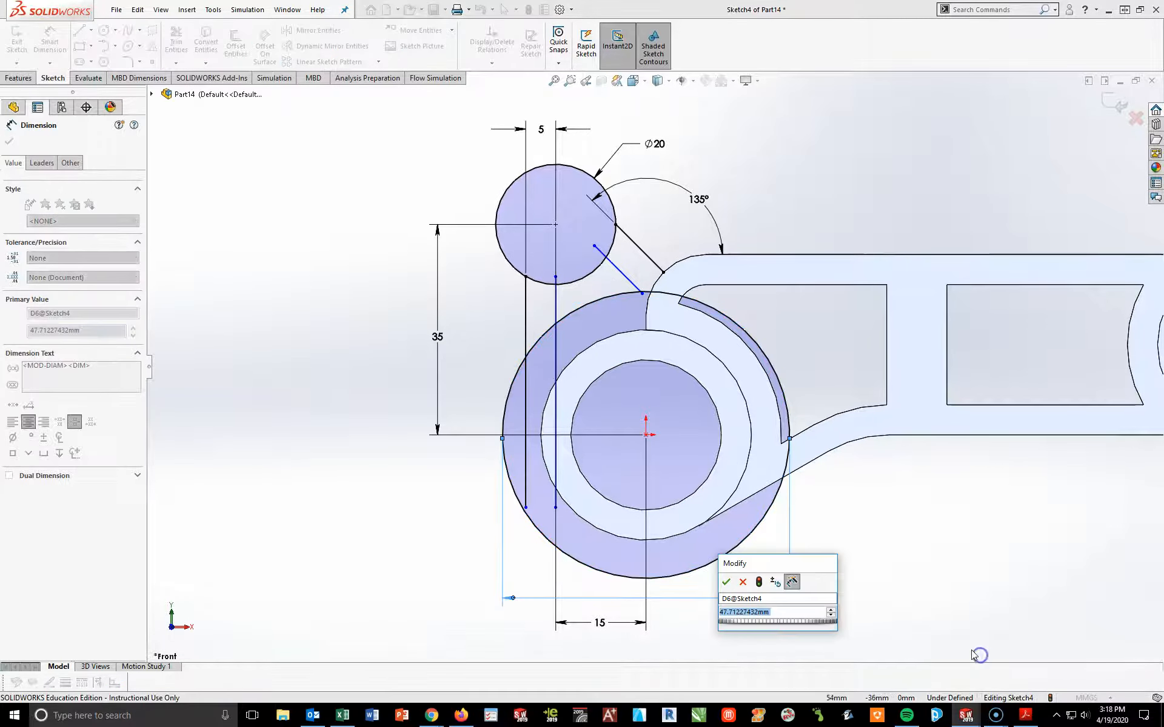
key(Return)
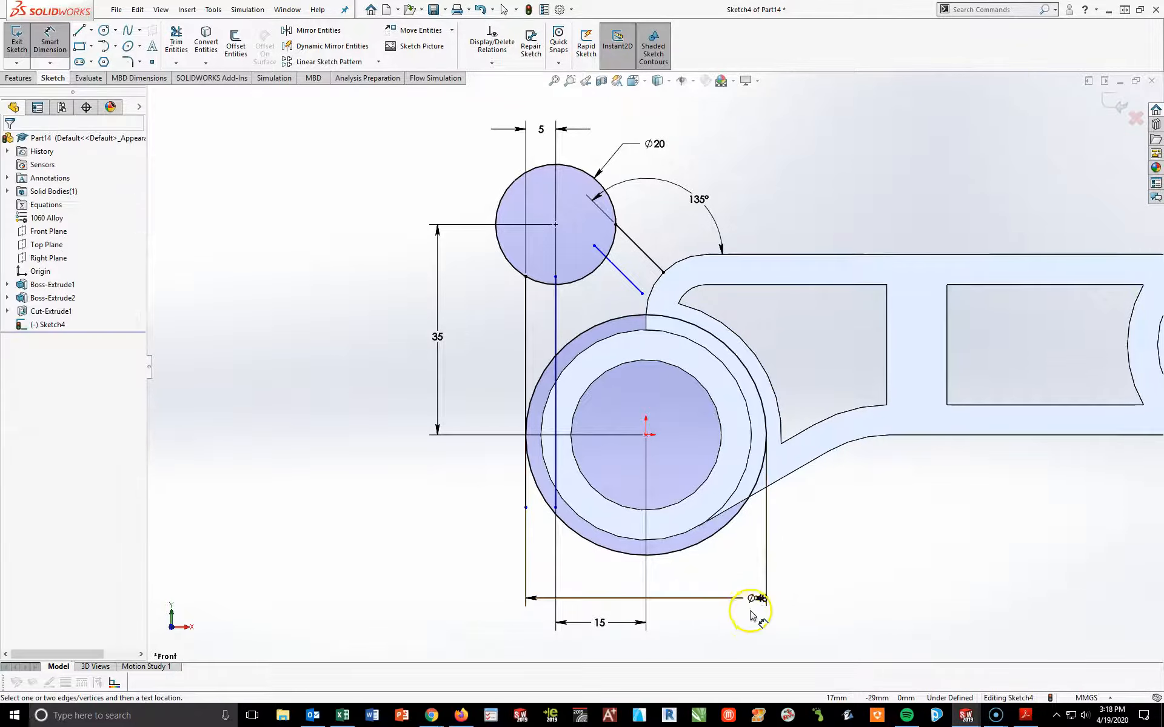
Replace the origin circle's diameter dimension with a 40 mm diameter dimension placed outside the circle's lower right
key(Escape)
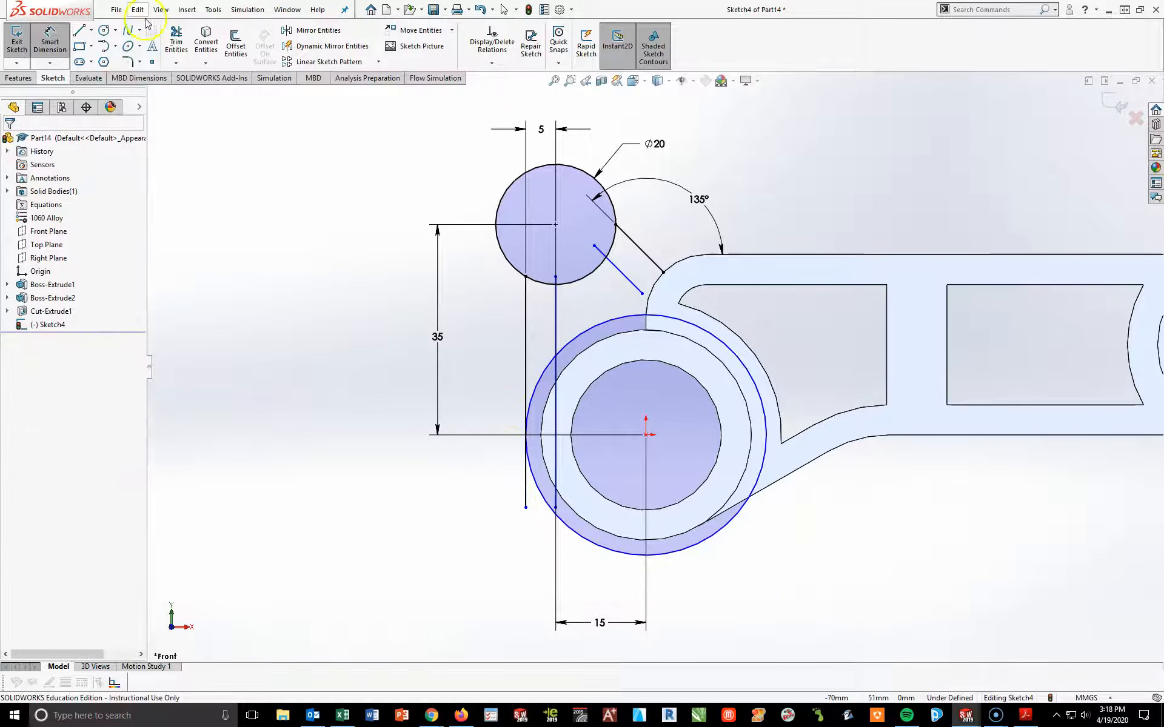
click(48, 43)
click(723, 530)
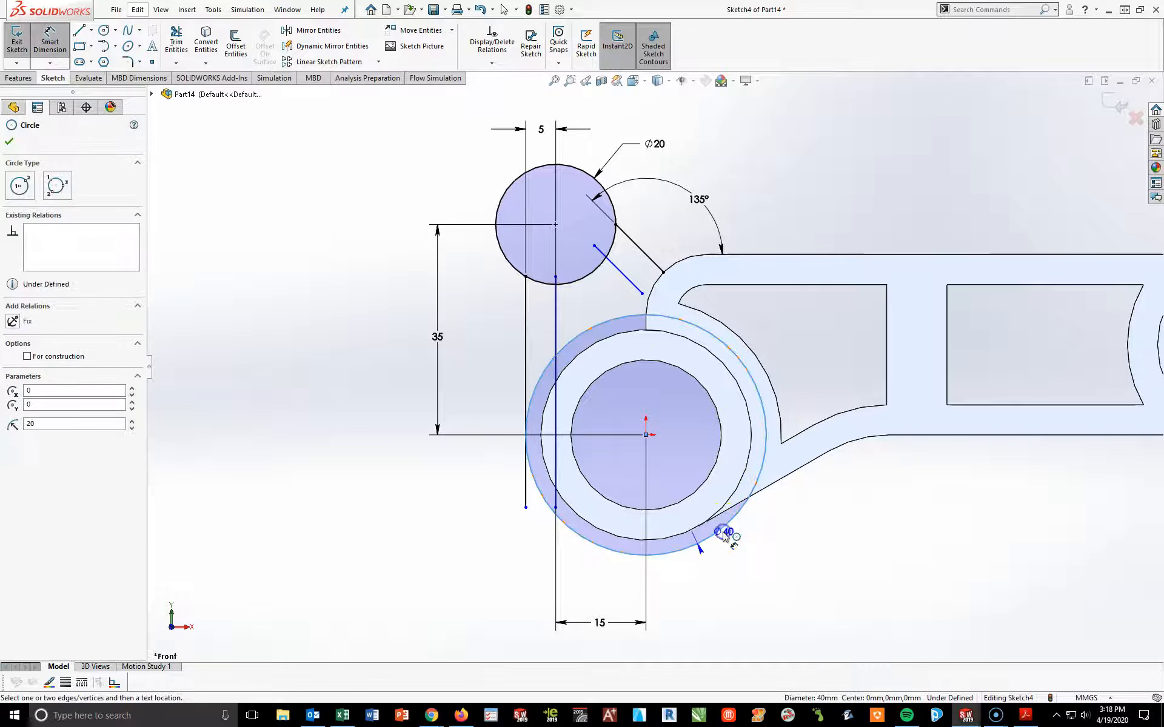
click(784, 579)
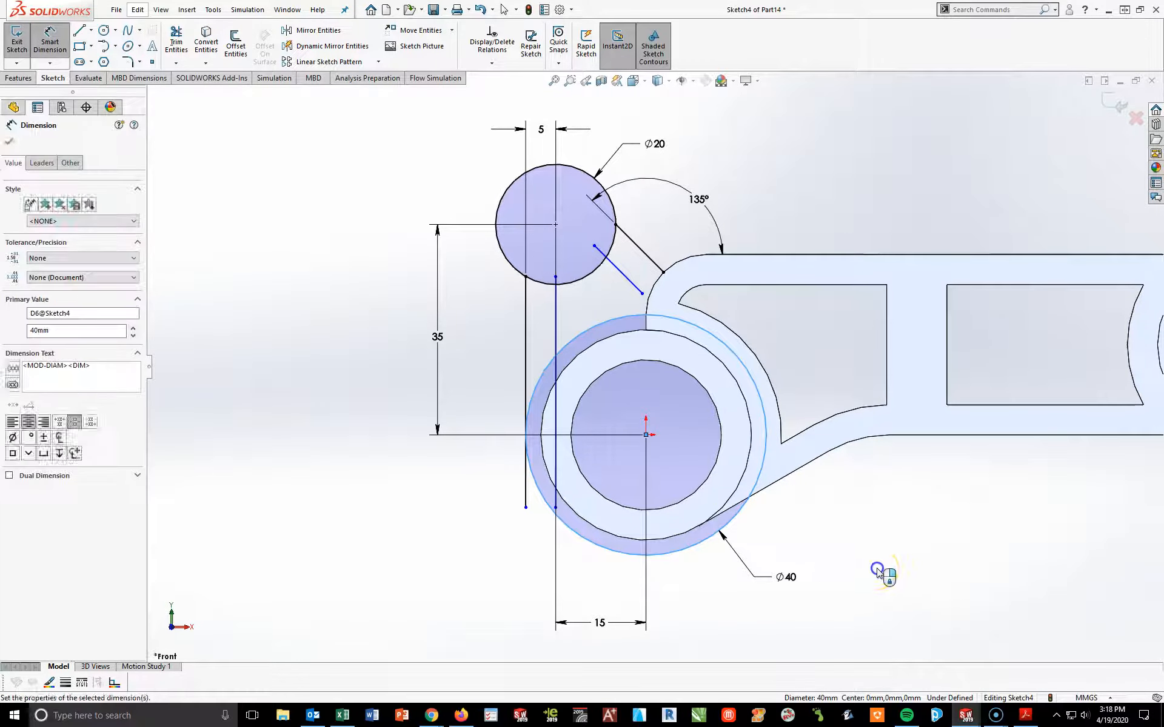
key(Return)
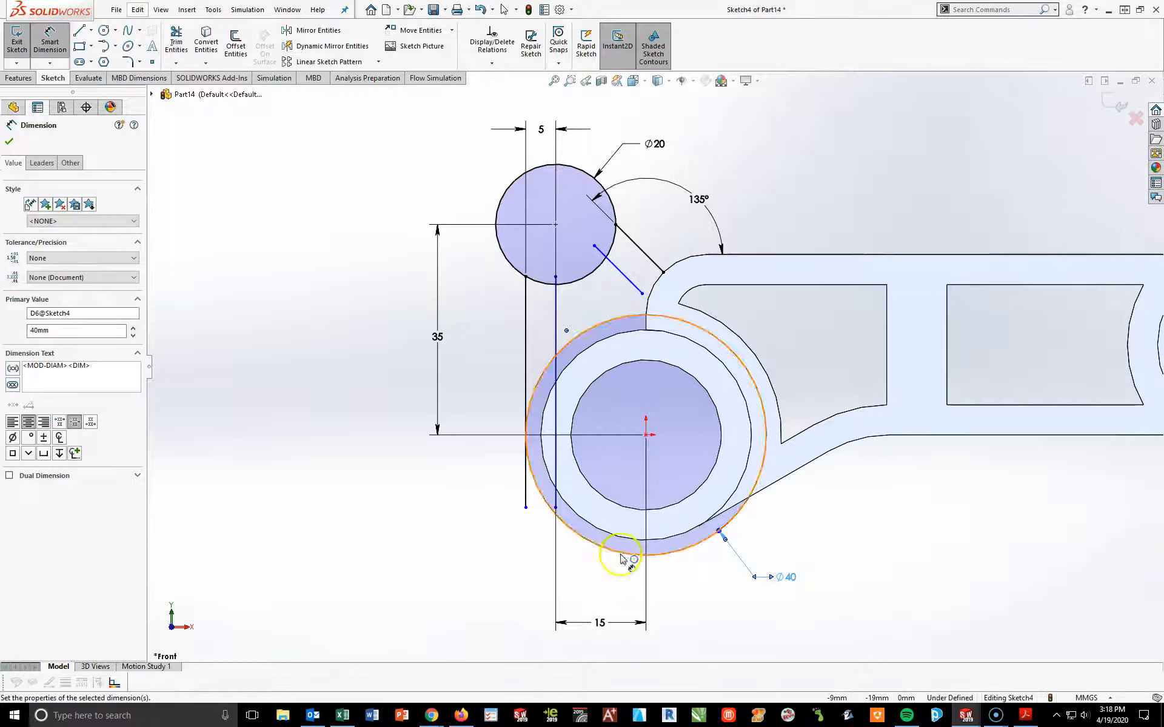
key(Escape)
Move the inner vertical line's upper end onto the small boss circle and extend the lower slanted line into the bracket arm
scroll(585, 482, down, 2)
scroll(610, 479, up, 1)
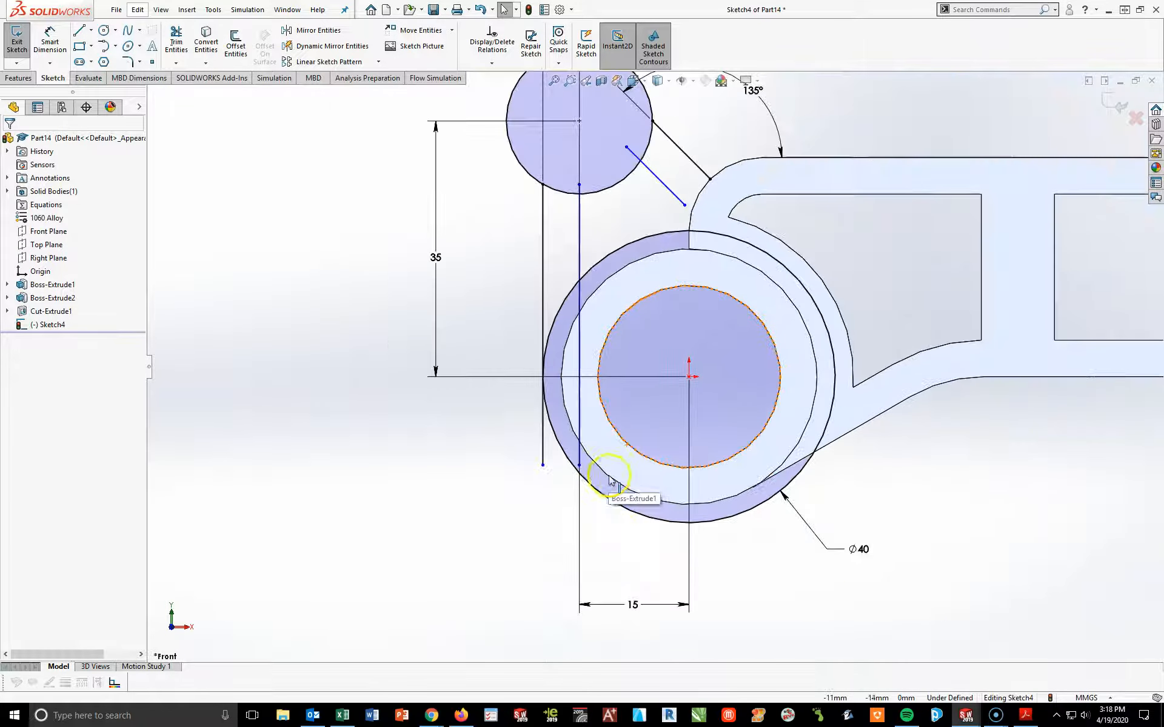
scroll(618, 318, down, 1)
scroll(673, 393, up, 1)
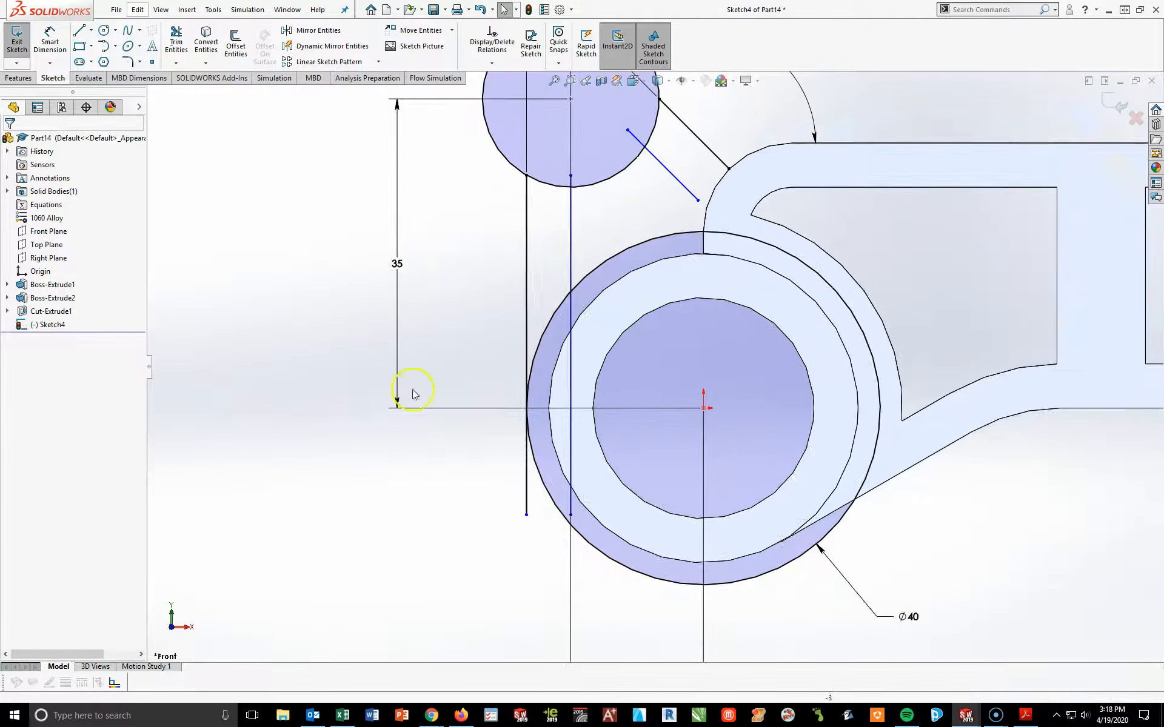
mouse_move(571, 176)
mouse_down()
mouse_move(576, 205)
mouse_move(572, 189)
mouse_up()
click(436, 485)
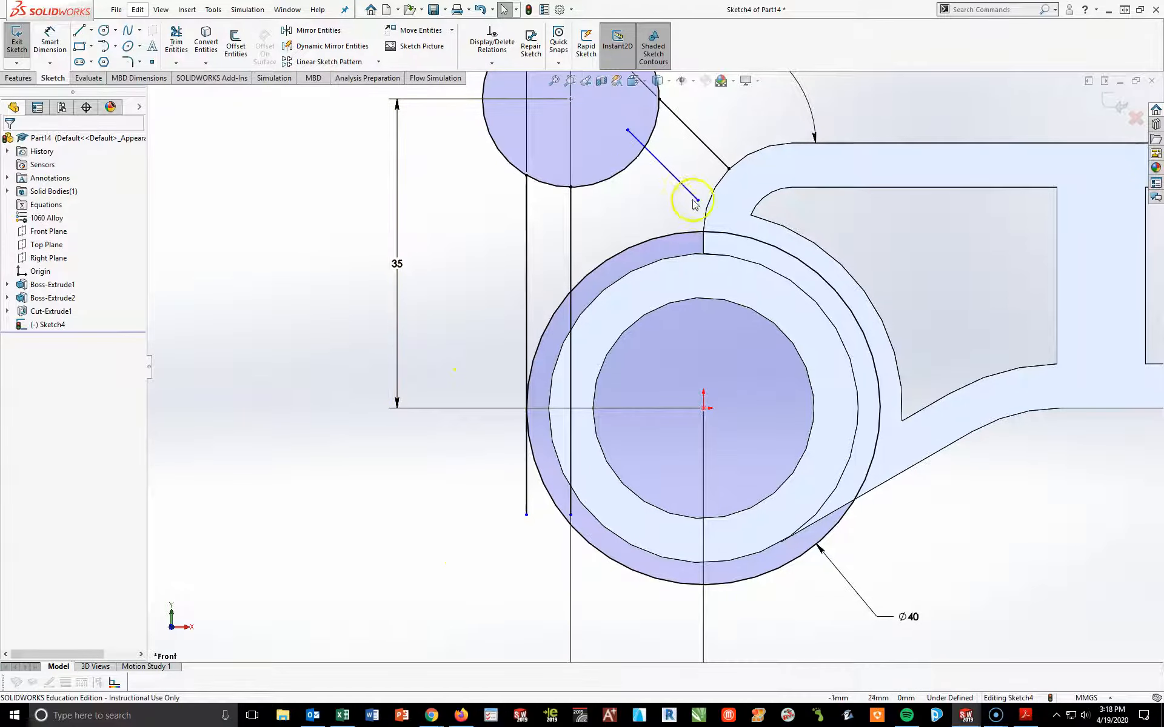
drag(700, 204, 716, 219)
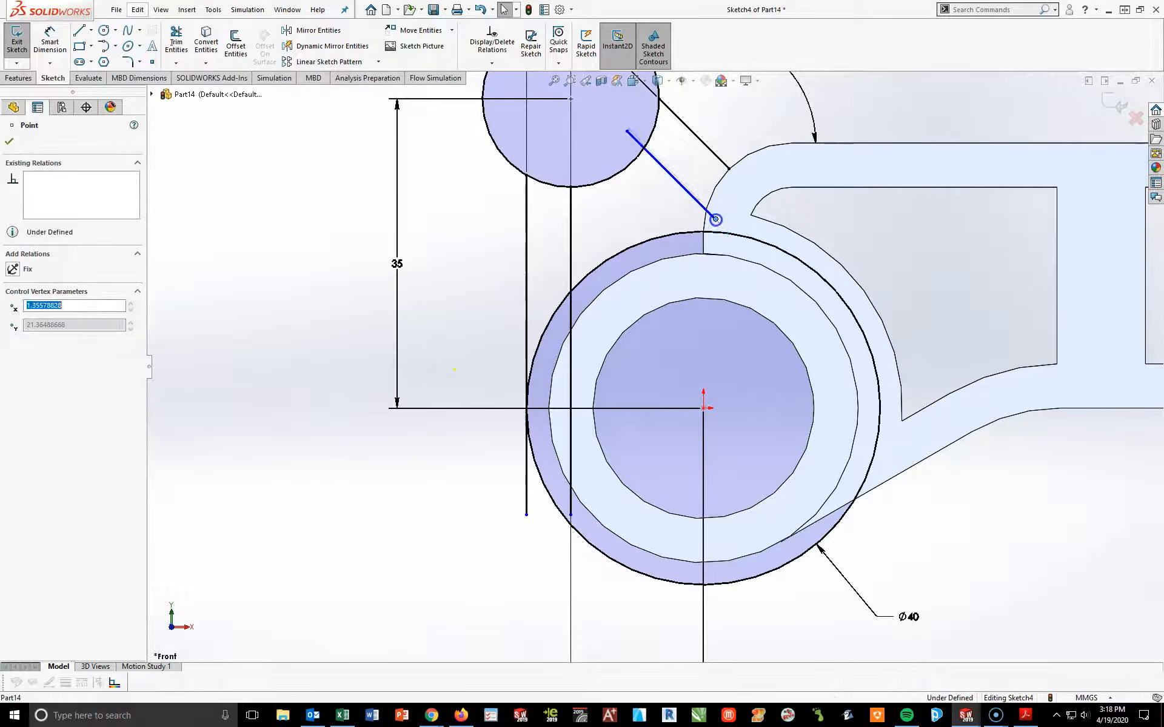
Dimension the distance between the two parallel slanted lines as 5 mm
click(63, 49)
click(700, 139)
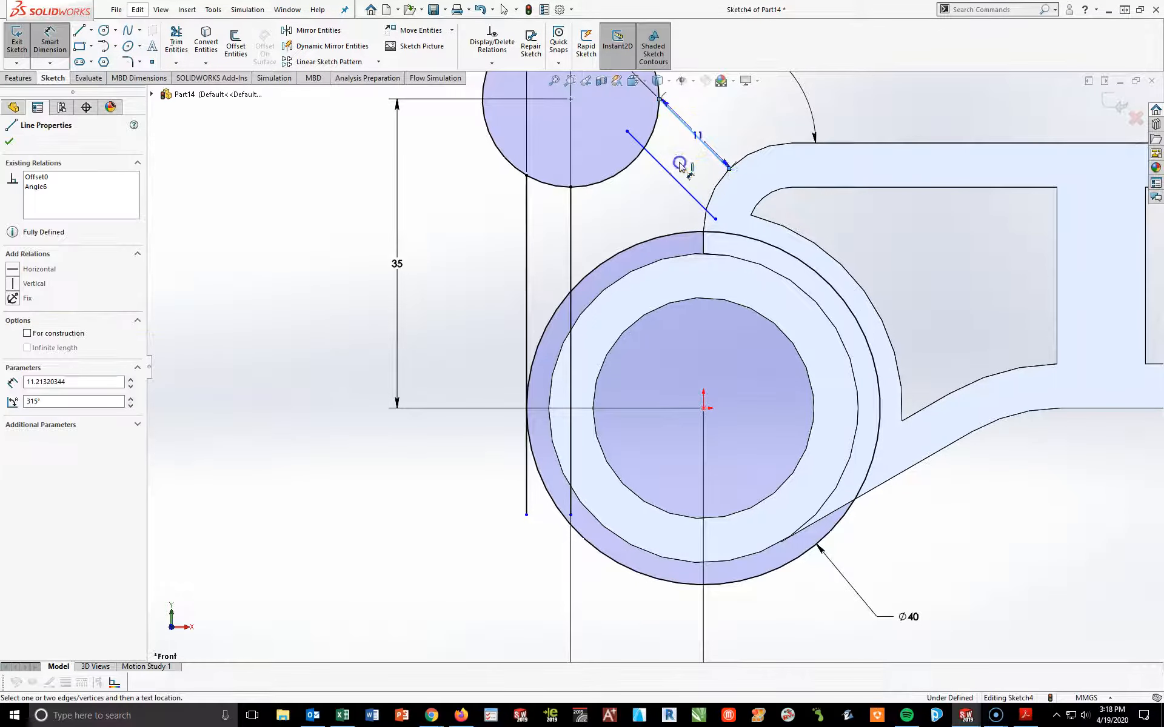
click(669, 175)
click(720, 116)
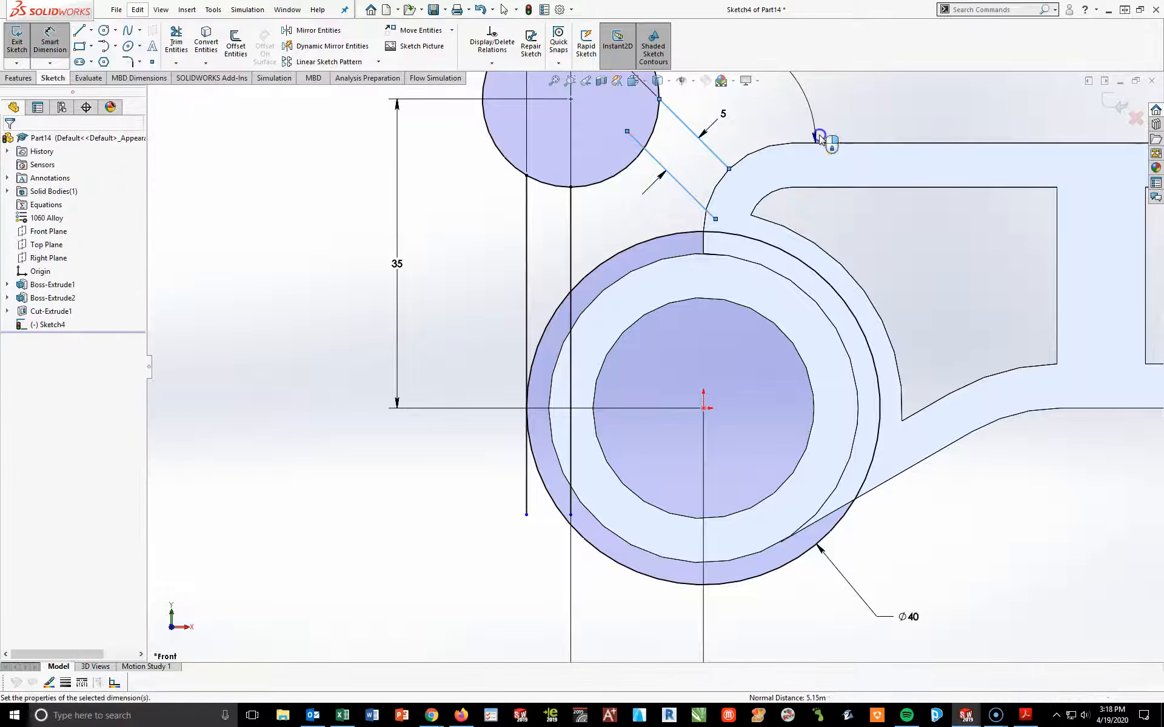
text(5mm)
key(Return)
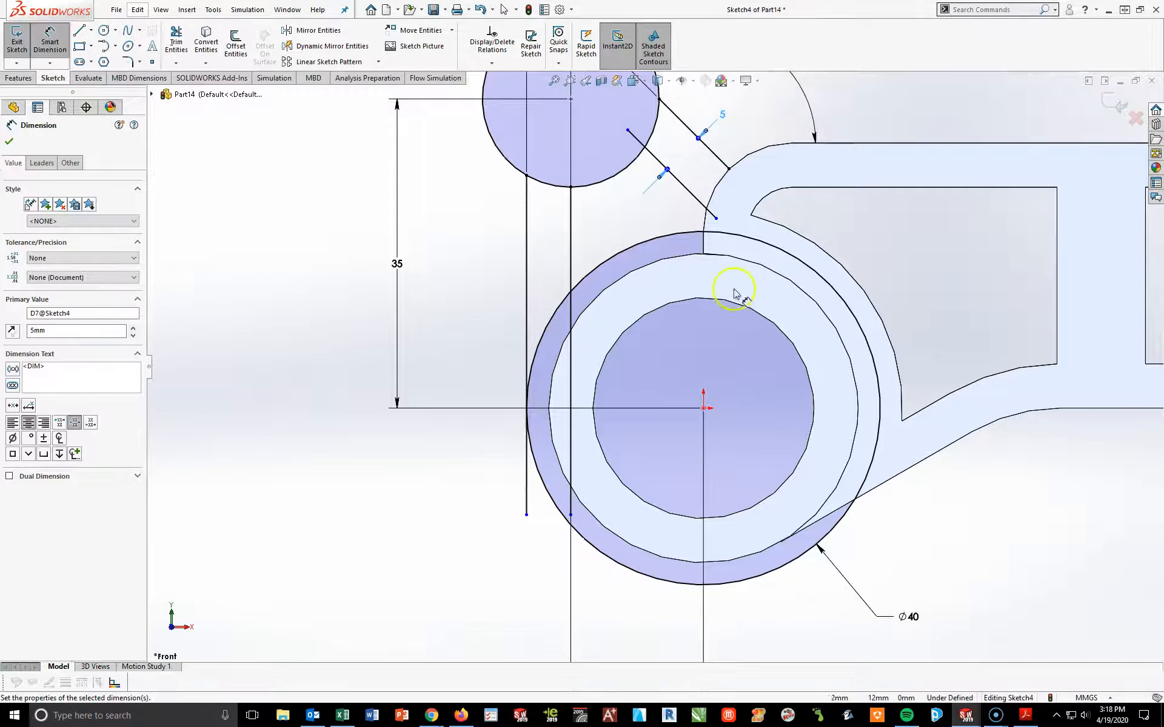
scroll(572, 253, up, 2)
key(Escape)
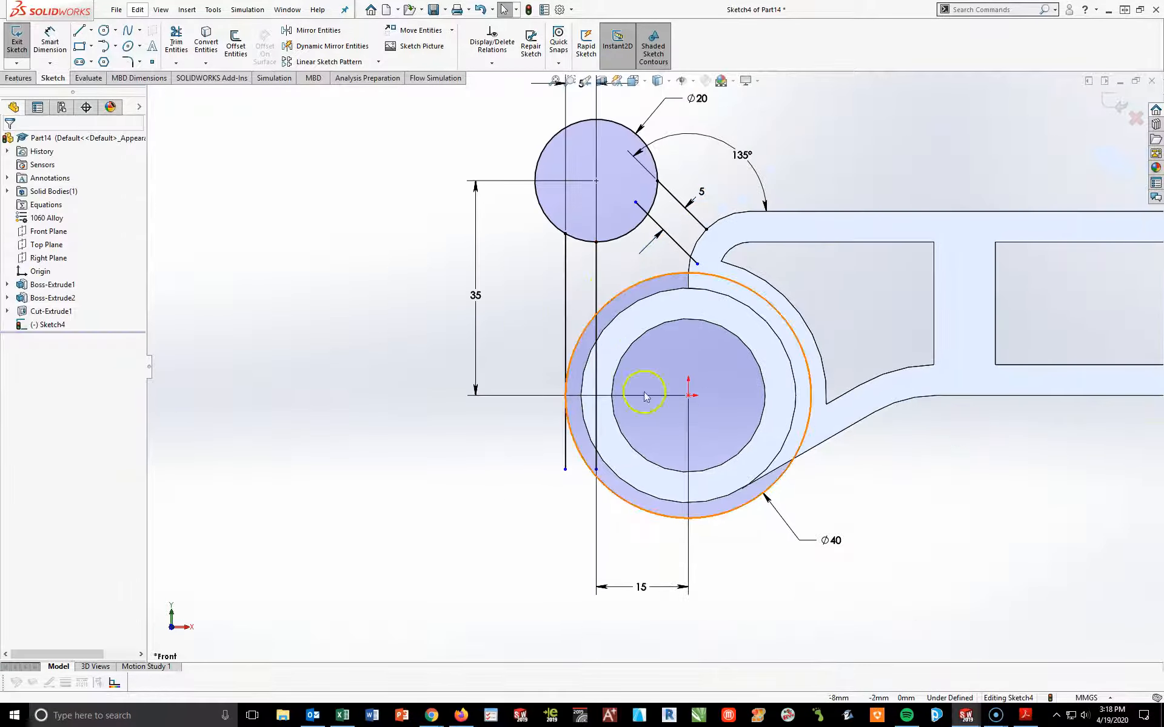
Convert the bracket arm's rounded upper corner edge beside the hub into a sketch arc
scroll(647, 370, down, 2)
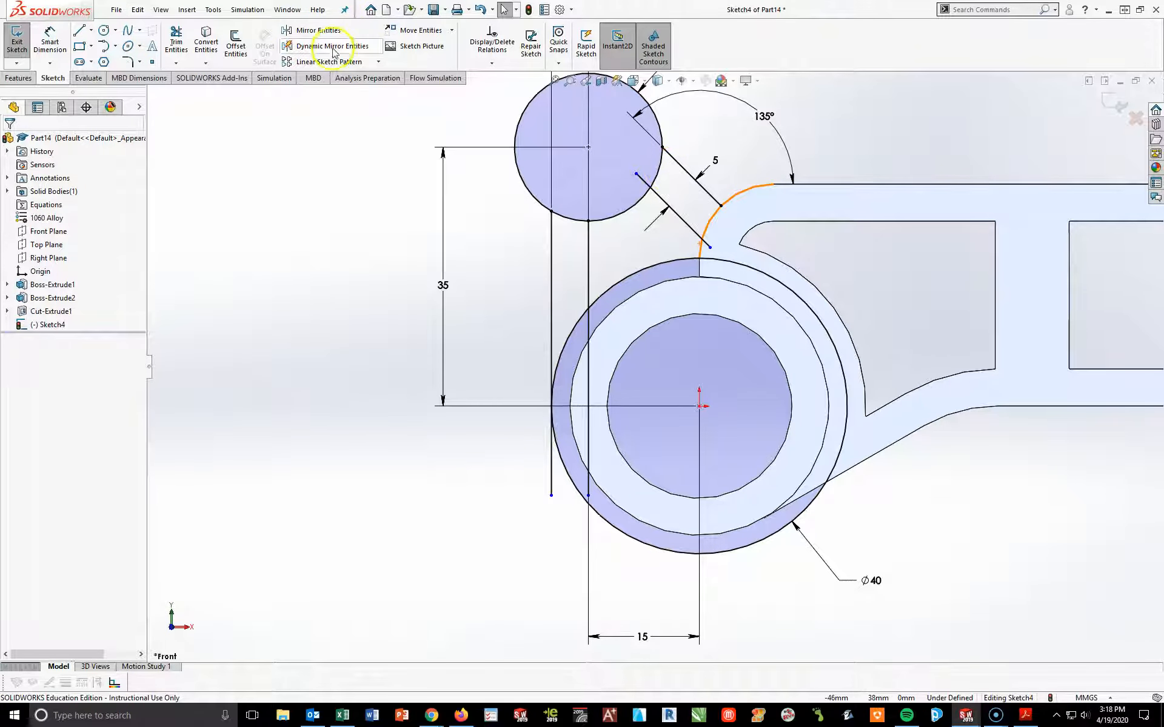
click(206, 42)
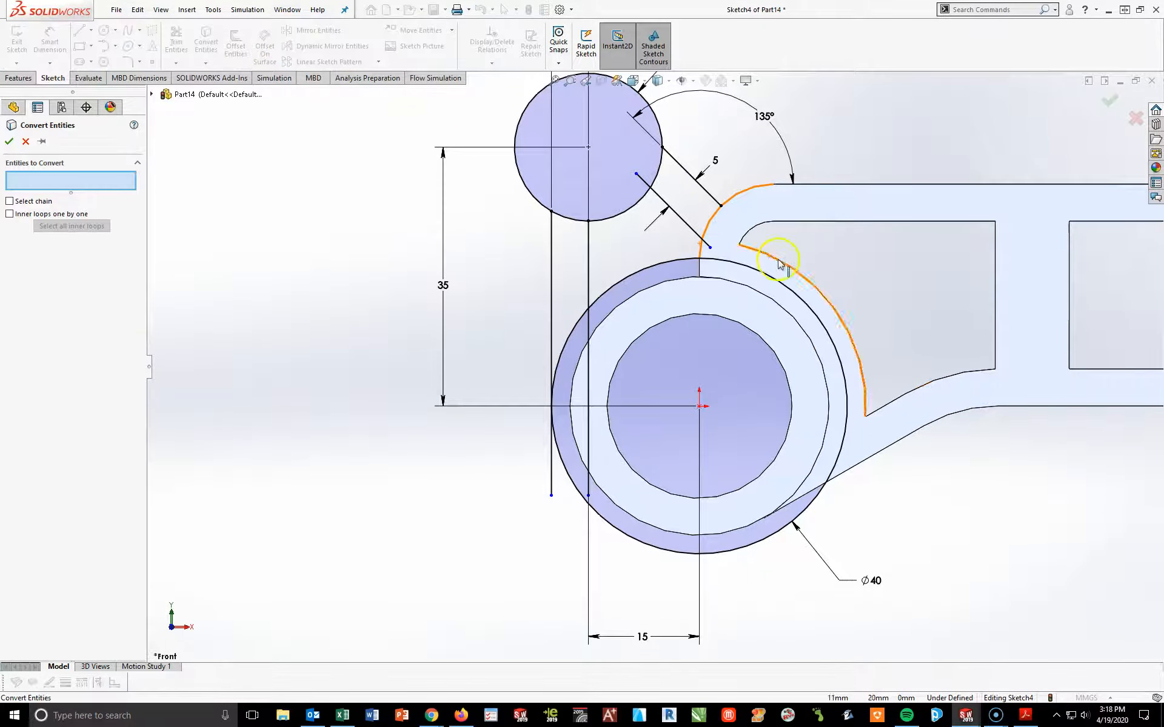
click(711, 226)
click(16, 145)
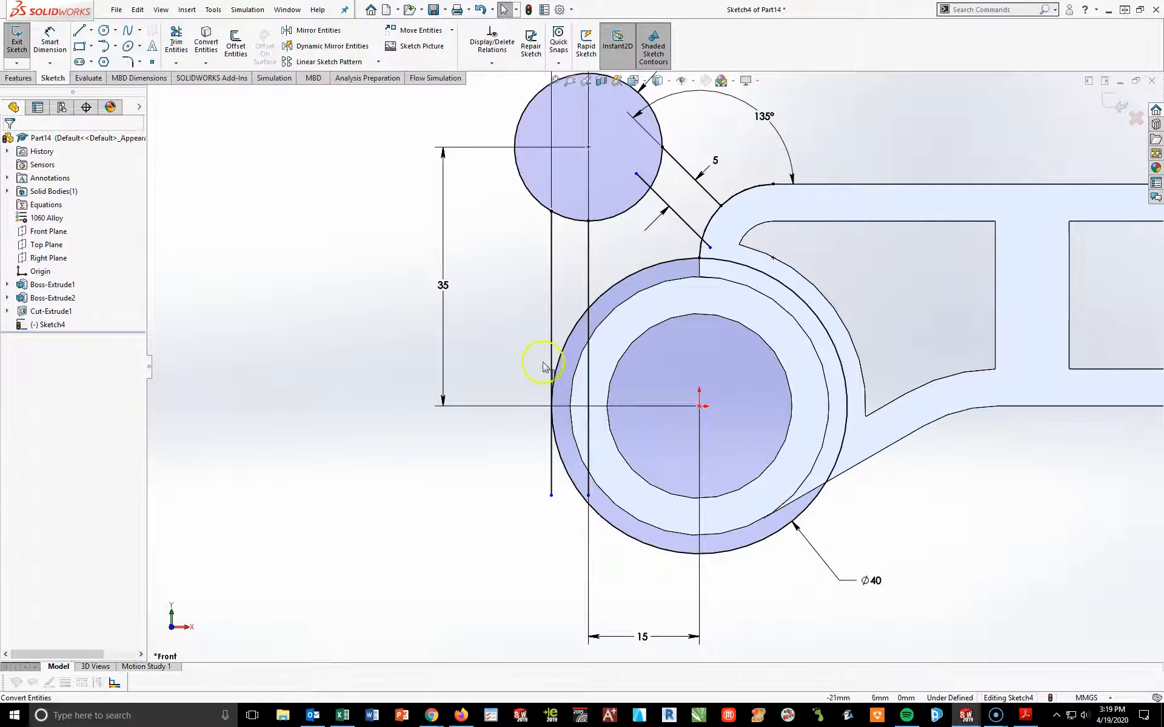
Trim the lower ends of both vertical lines and the 40 mm circle's arc between them
click(176, 44)
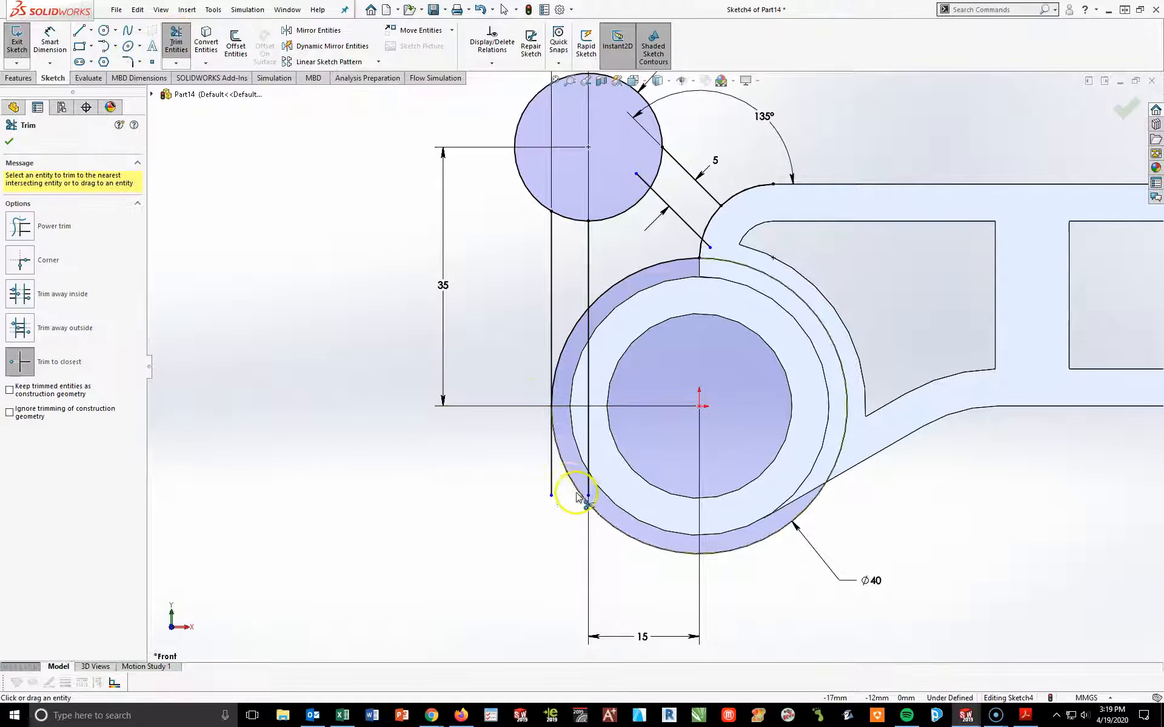
click(550, 471)
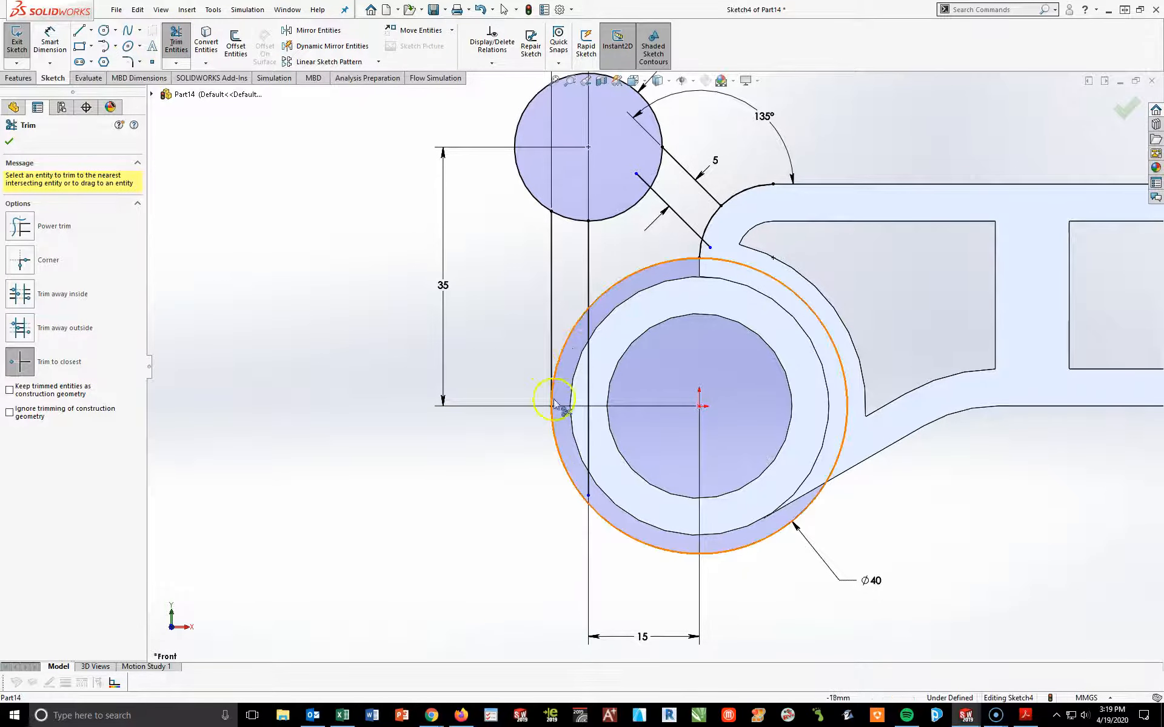
click(570, 347)
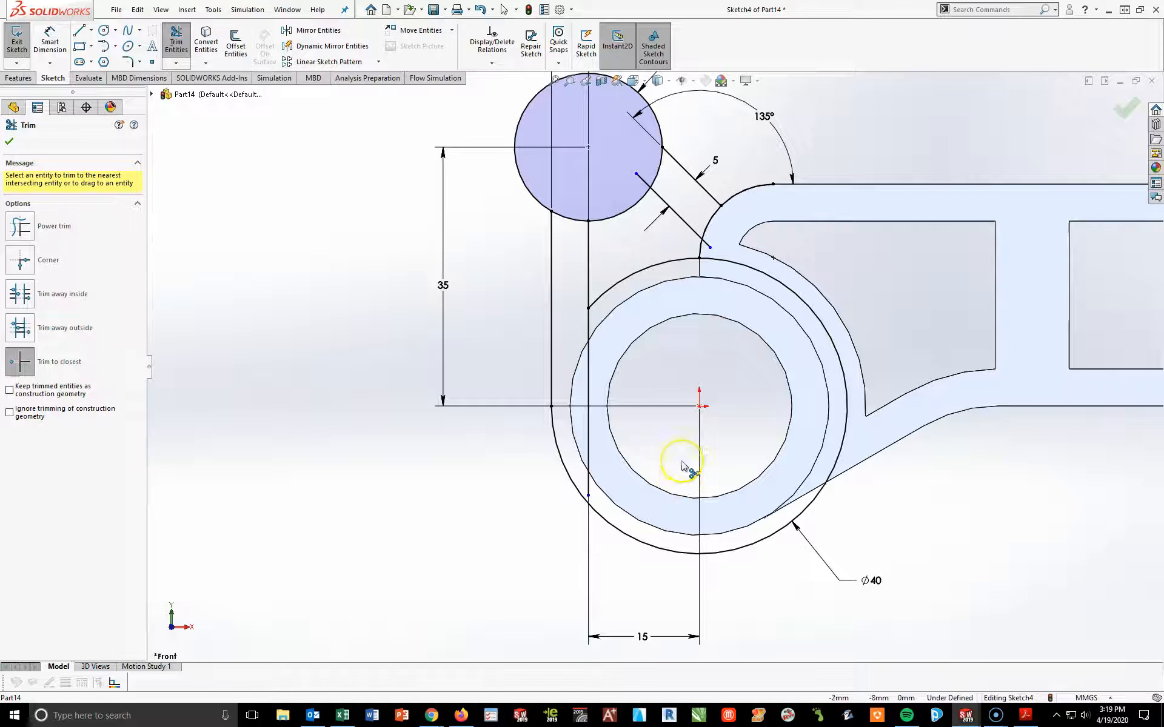
click(589, 479)
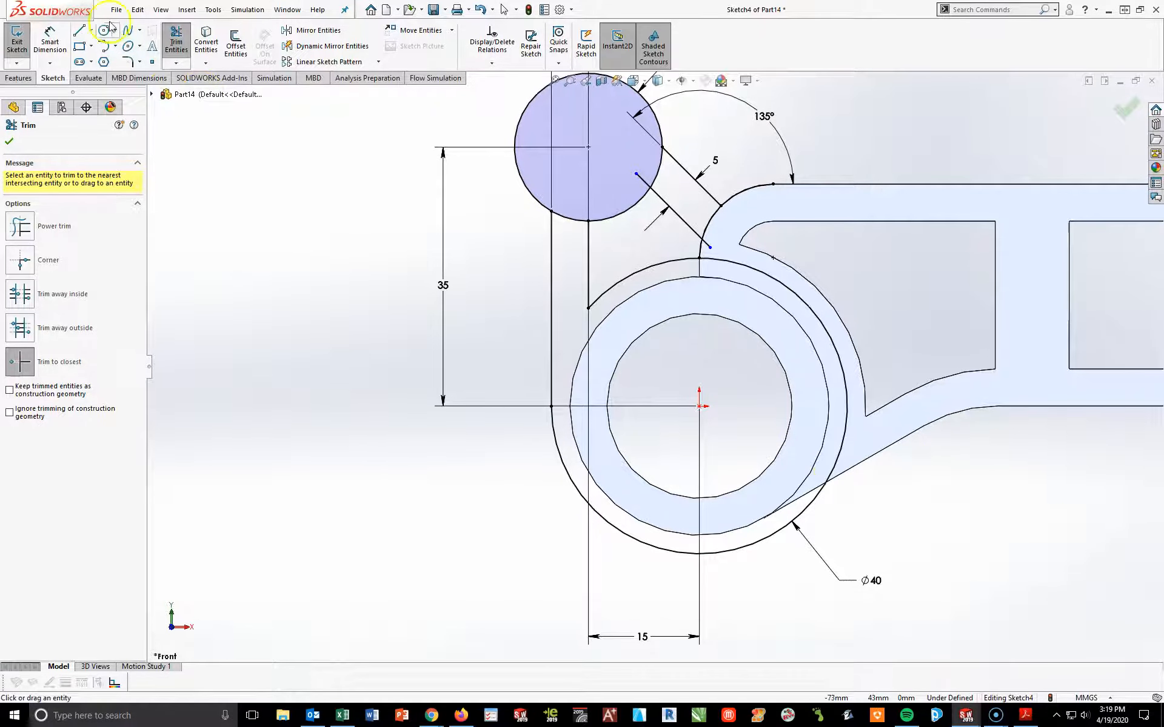
Convert the arm's lower slanted edge into the sketch and trim the 40 mm circle's right side between both converted edges
click(206, 44)
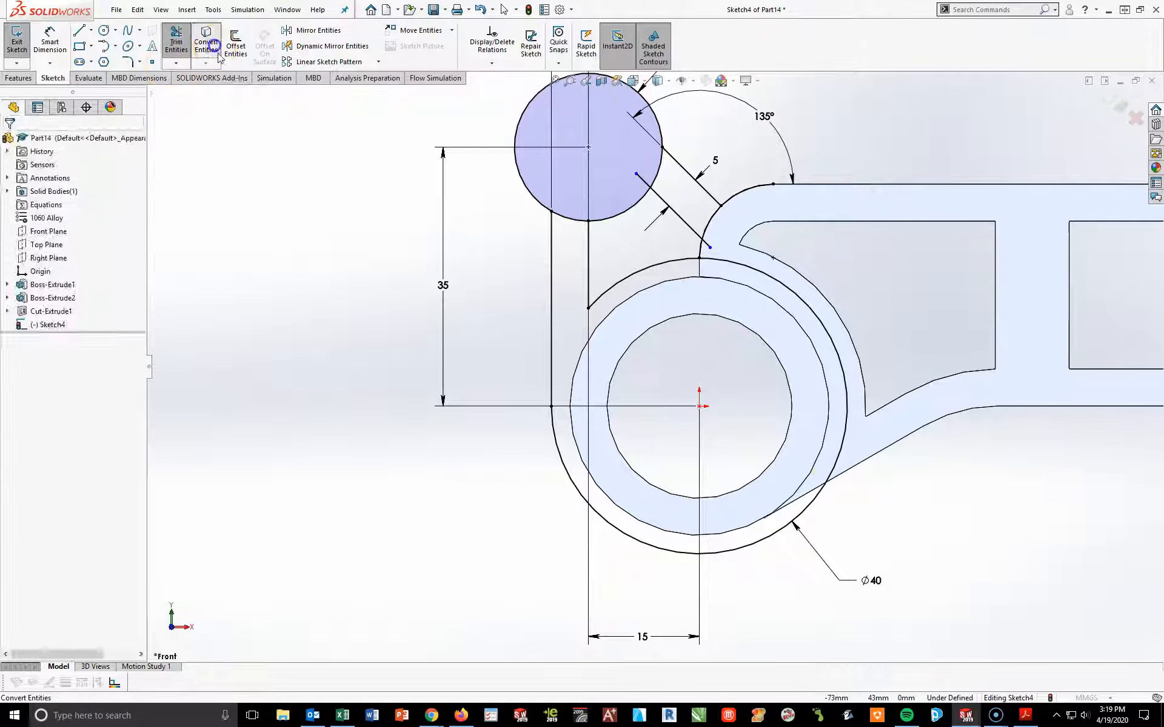
click(794, 494)
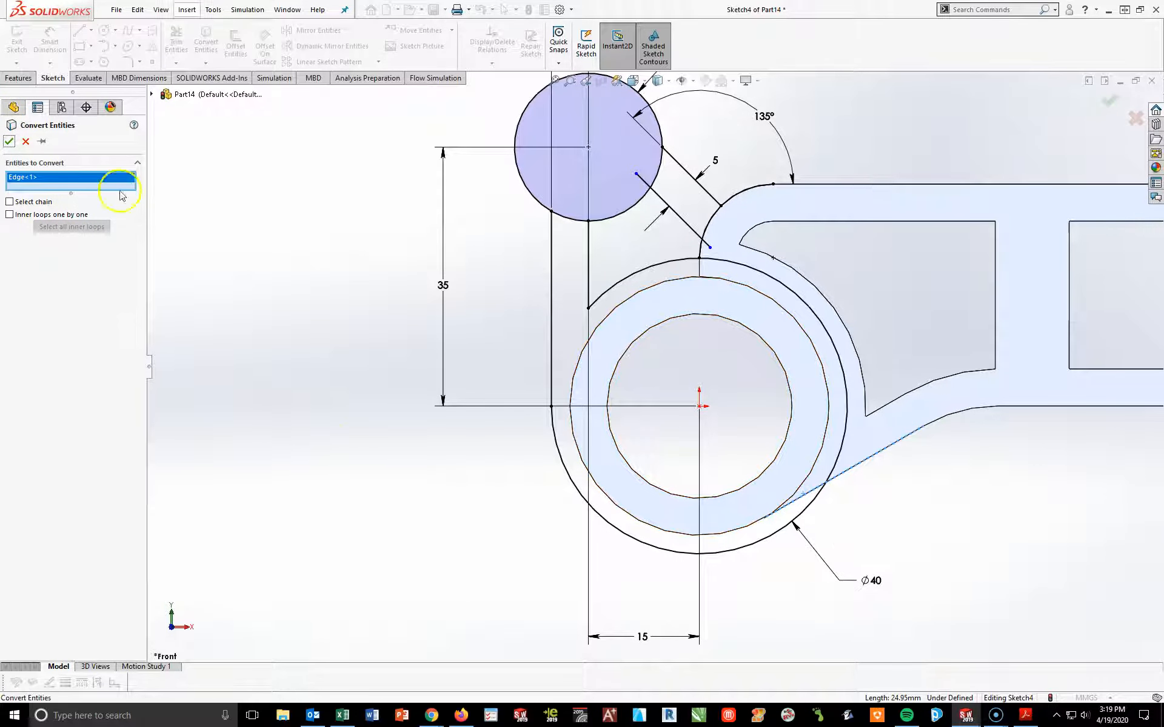
click(9, 141)
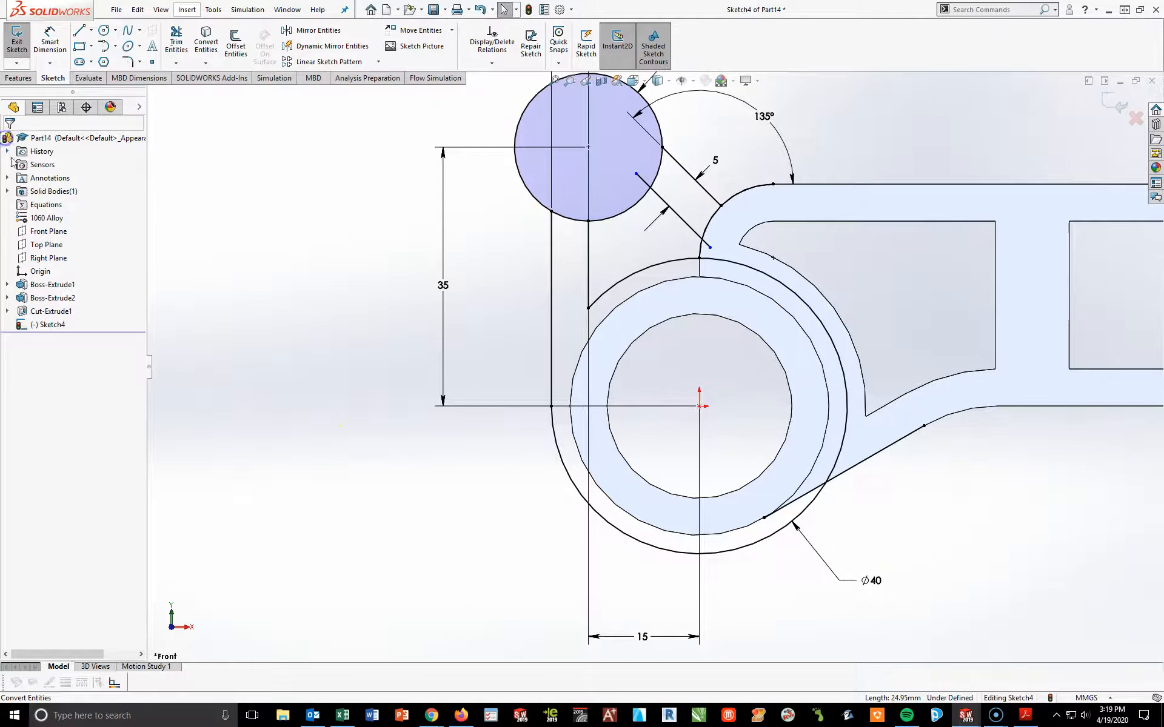
click(176, 42)
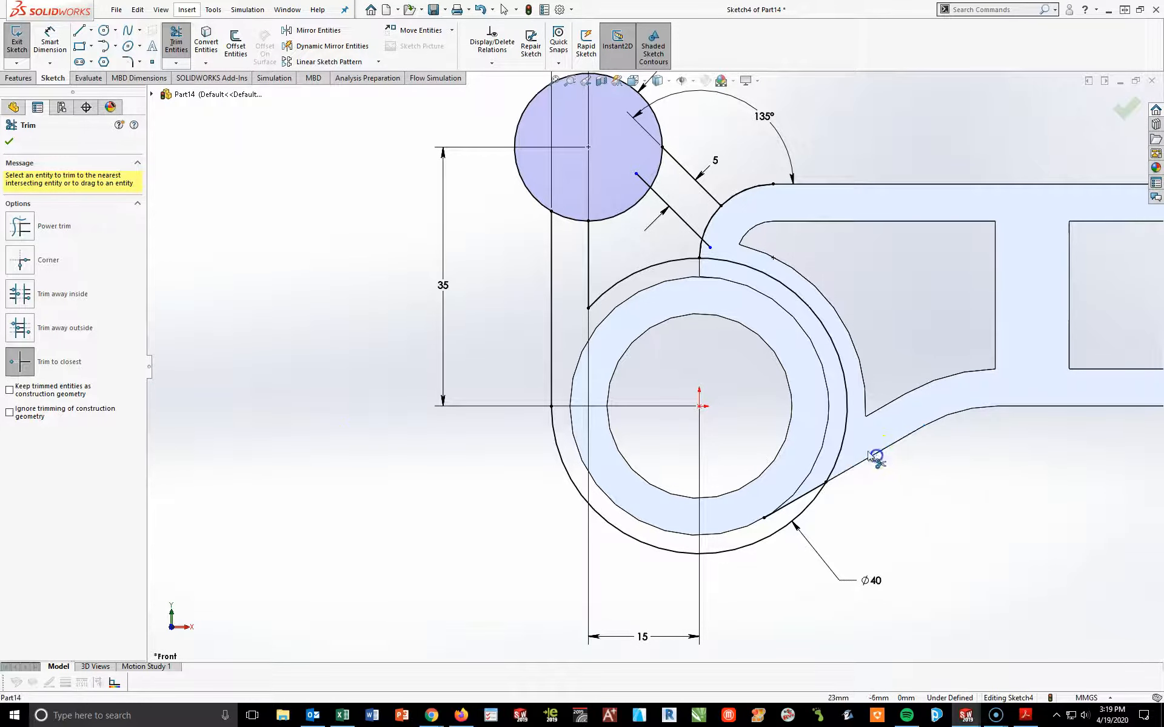
click(832, 468)
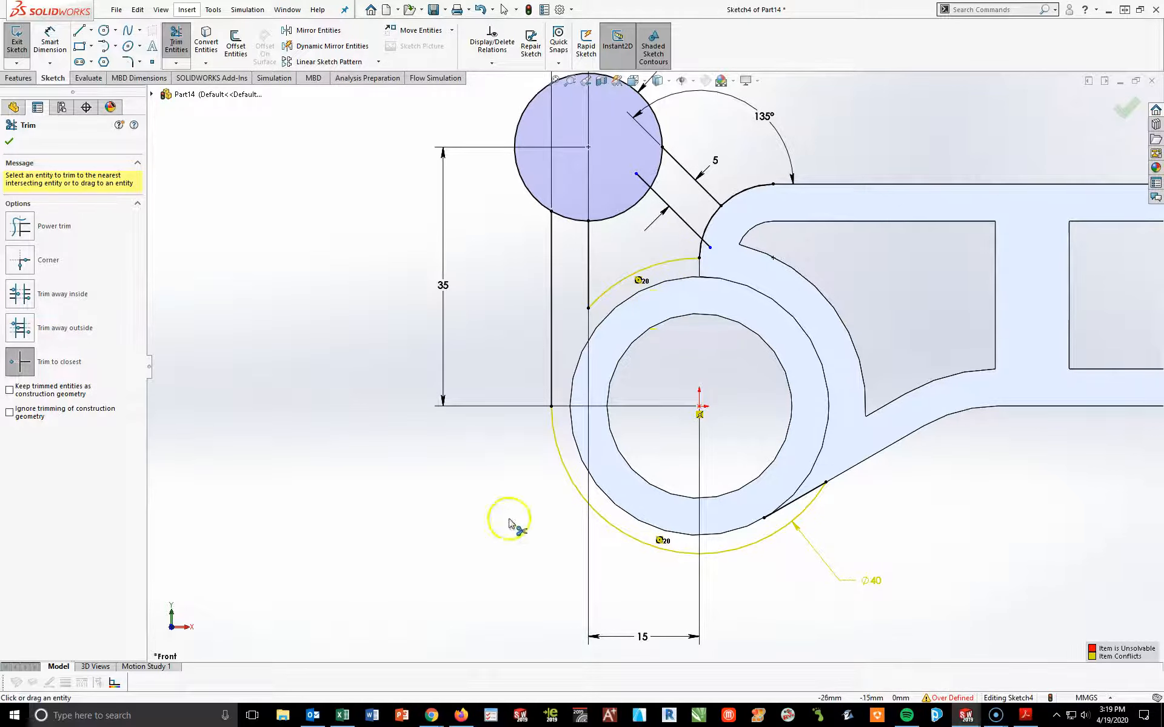
Trim the lower slanted line's overhanging ends and the small boss circle's arcs between the slanted lines and between the vertical lines
click(709, 248)
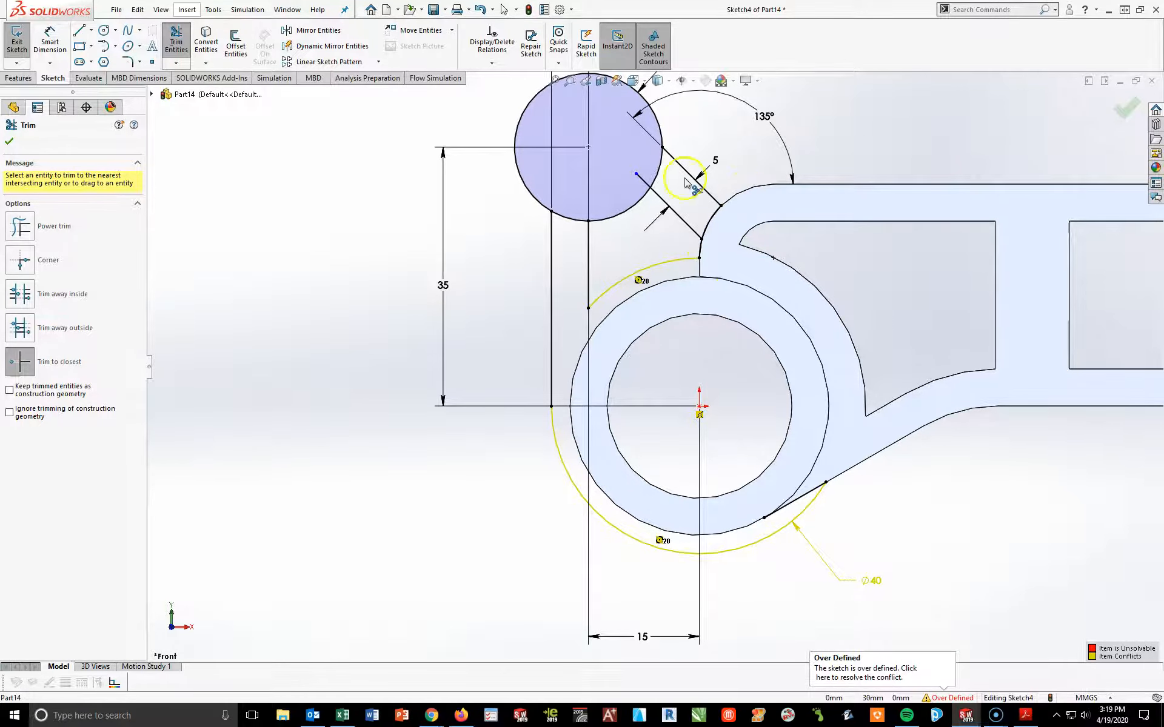
click(640, 179)
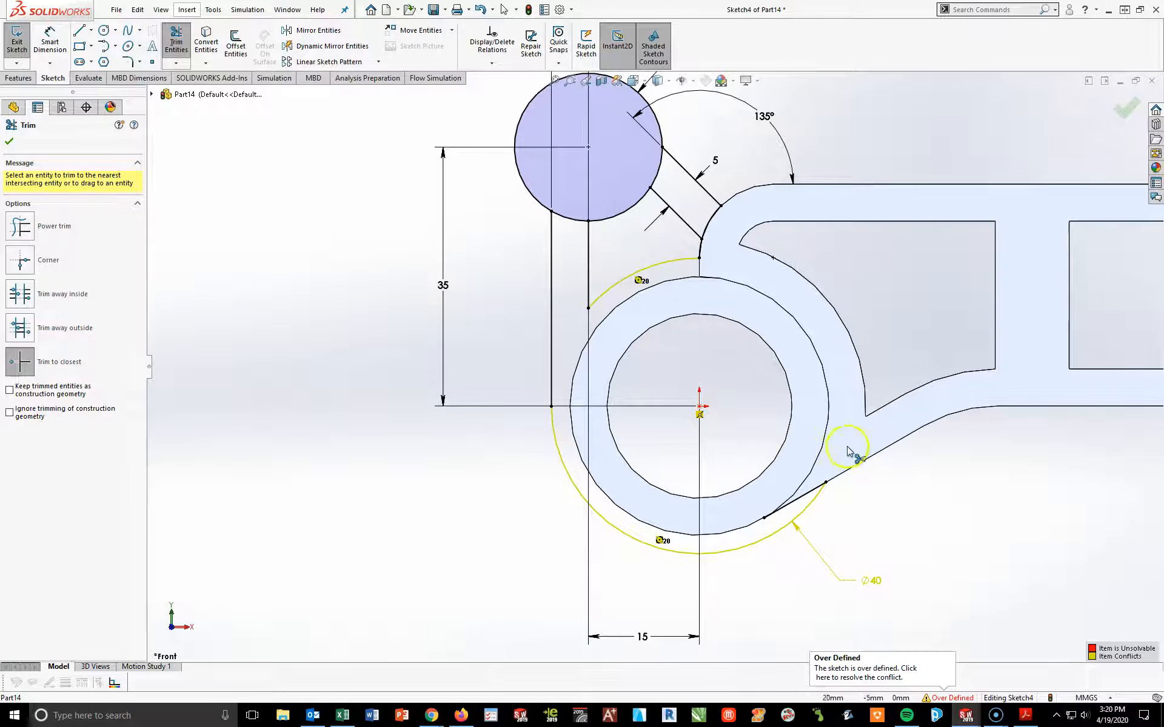
click(661, 165)
click(570, 221)
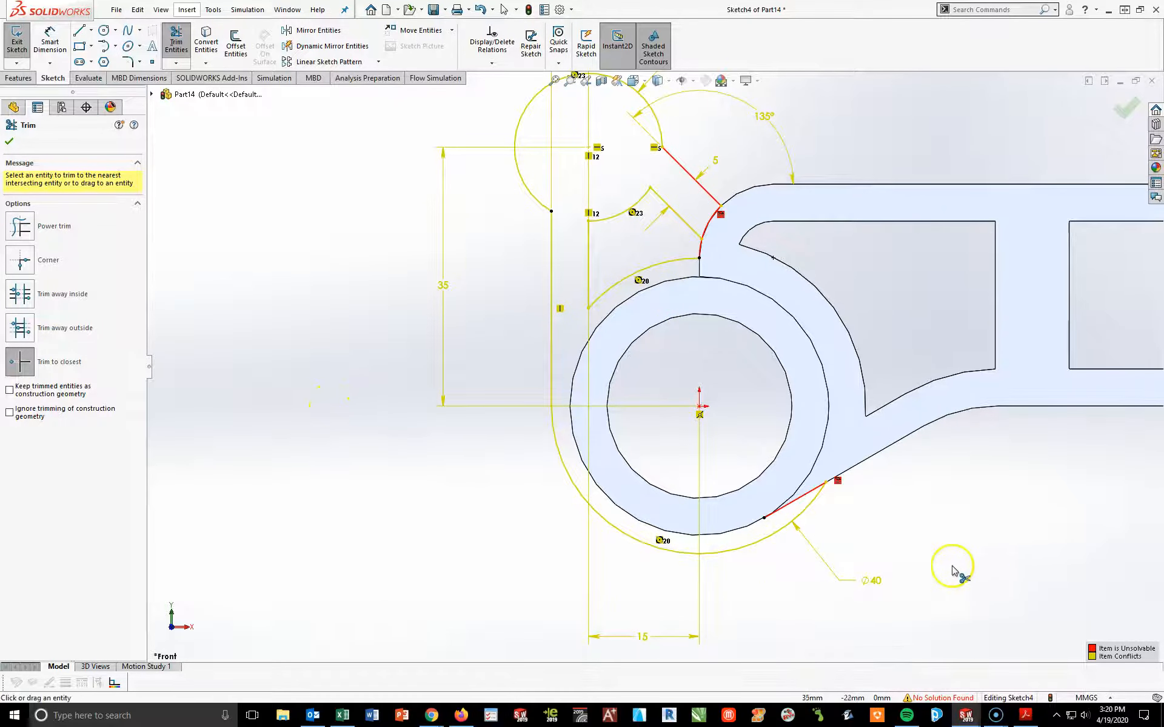
Delete the coradial relations on the small boss arcs and the 40 mm hub arcs, and show the model in isometric view
mouse_move(854, 512)
middle_down()
mouse_move(839, 519)
mouse_move(873, 555)
mouse_move(837, 519)
middle_up()
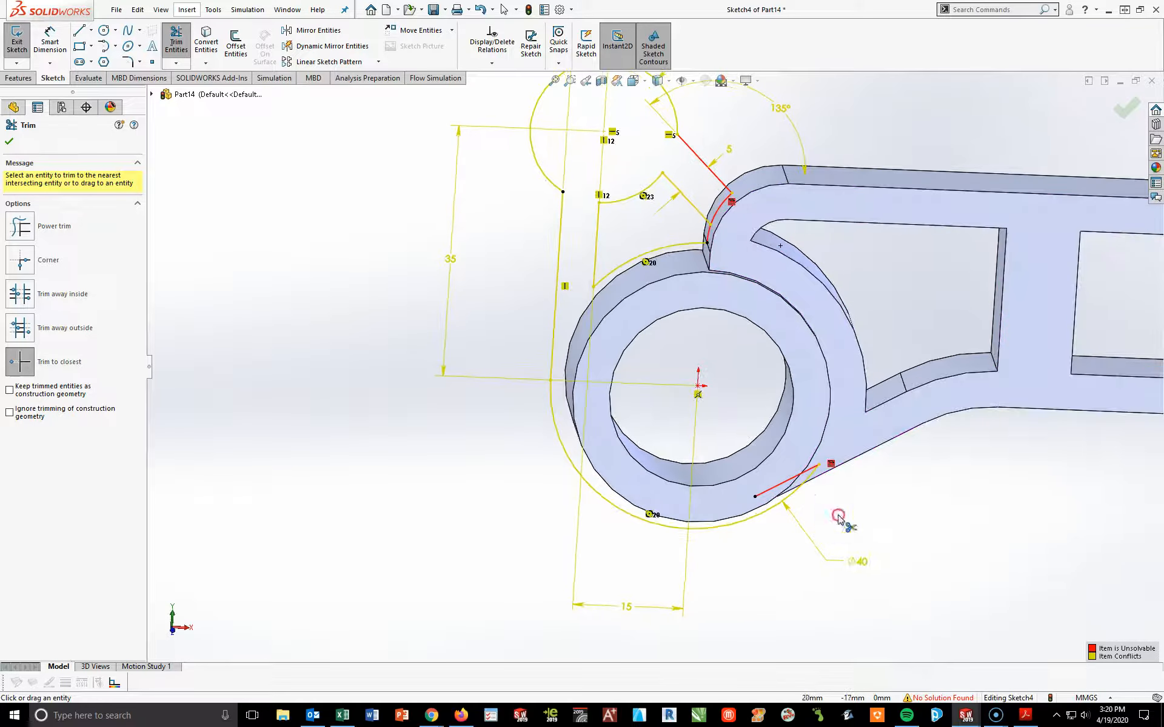
key(Escape)
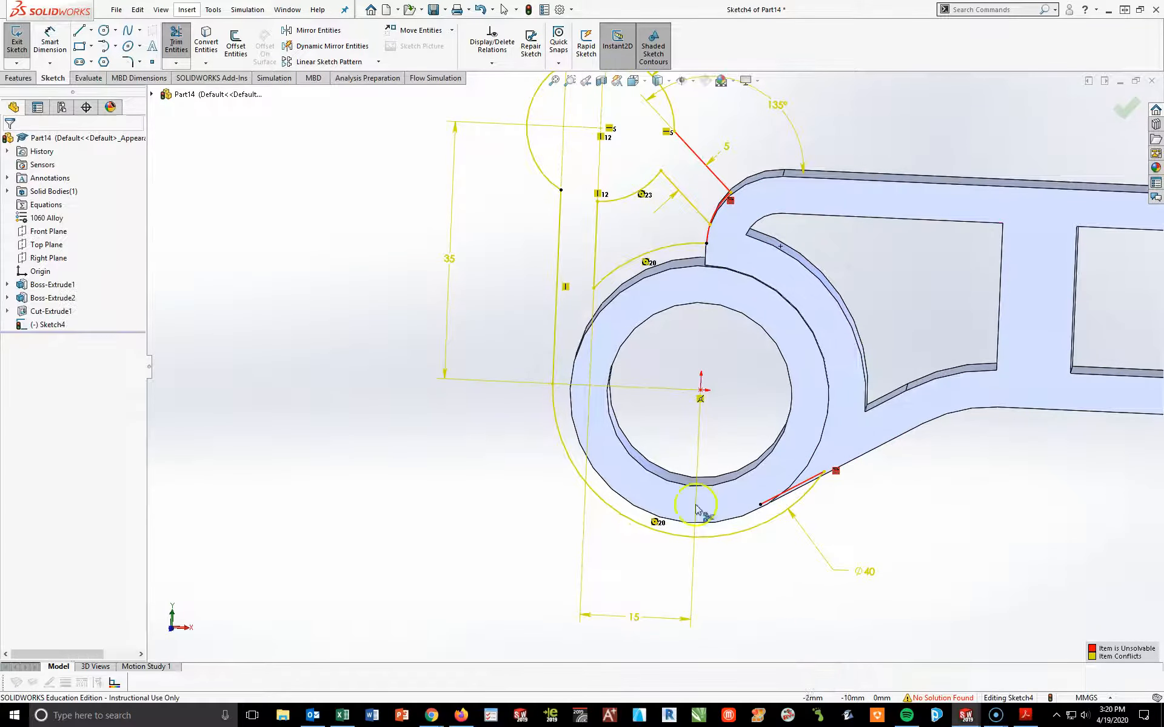
click(656, 261)
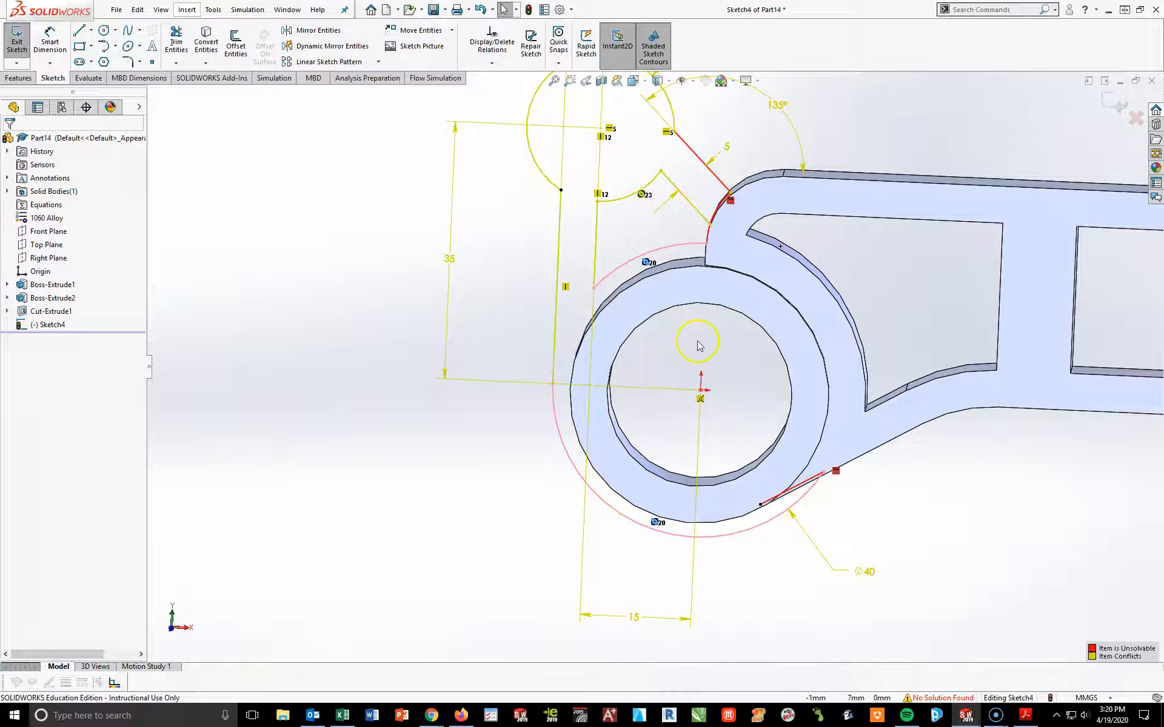
click(644, 199)
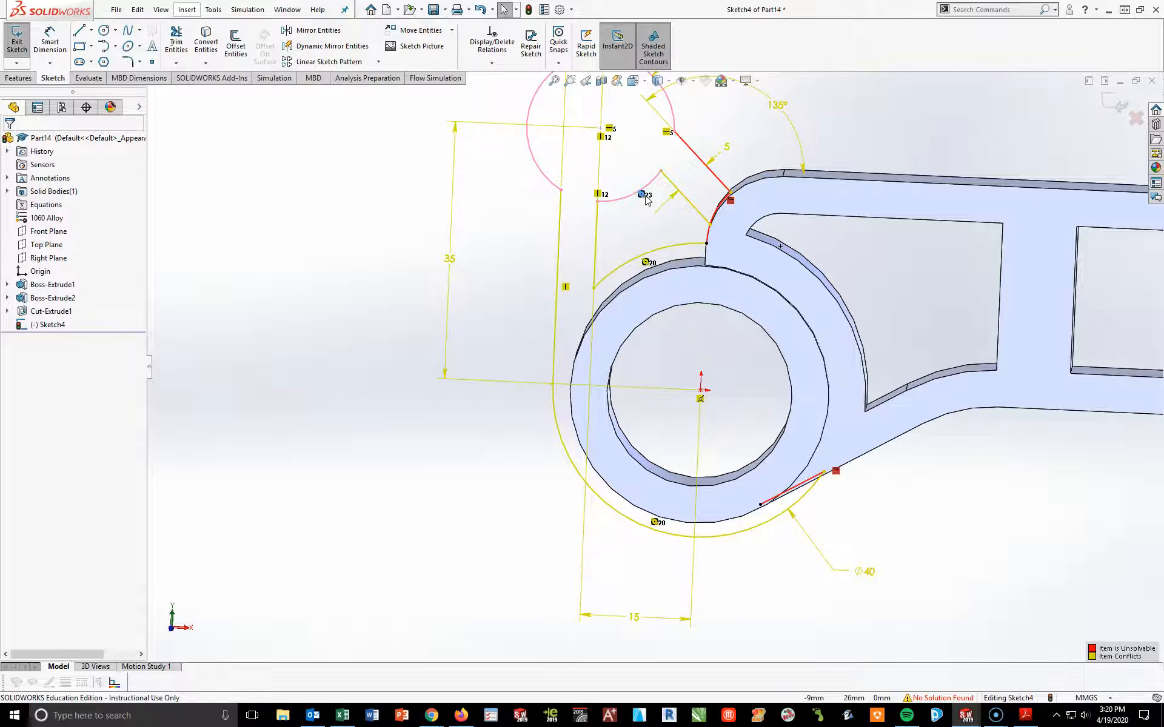
key(Delete)
click(549, 332)
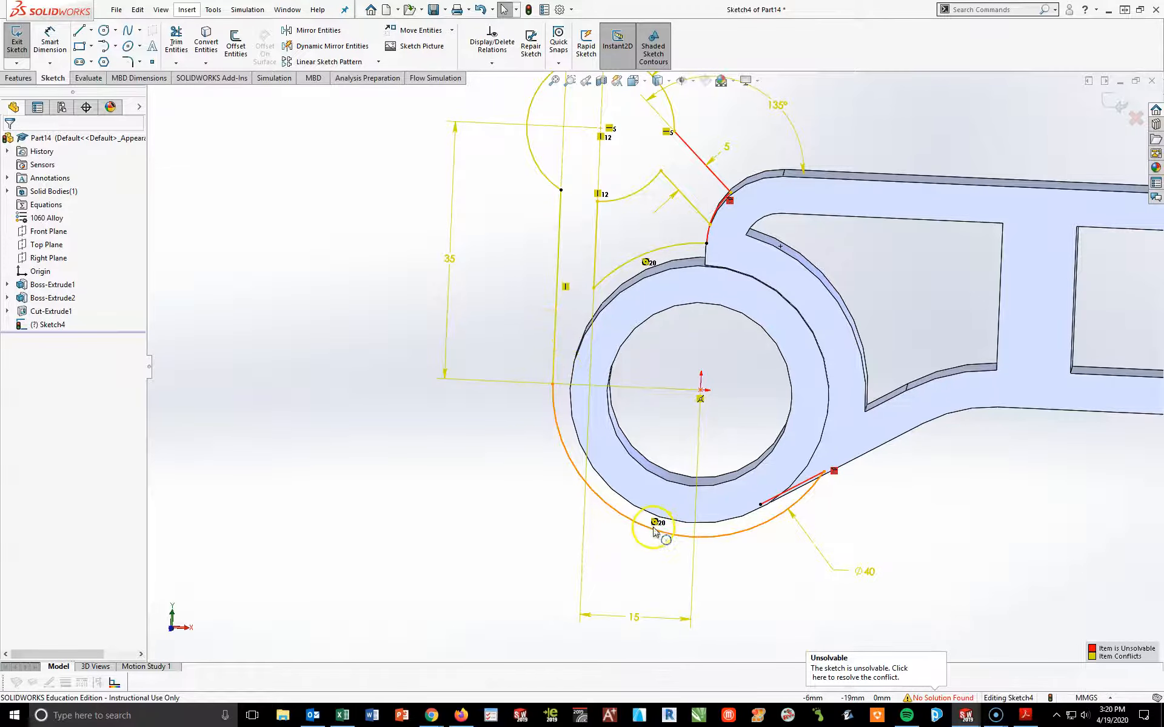
click(654, 525)
key(Delete)
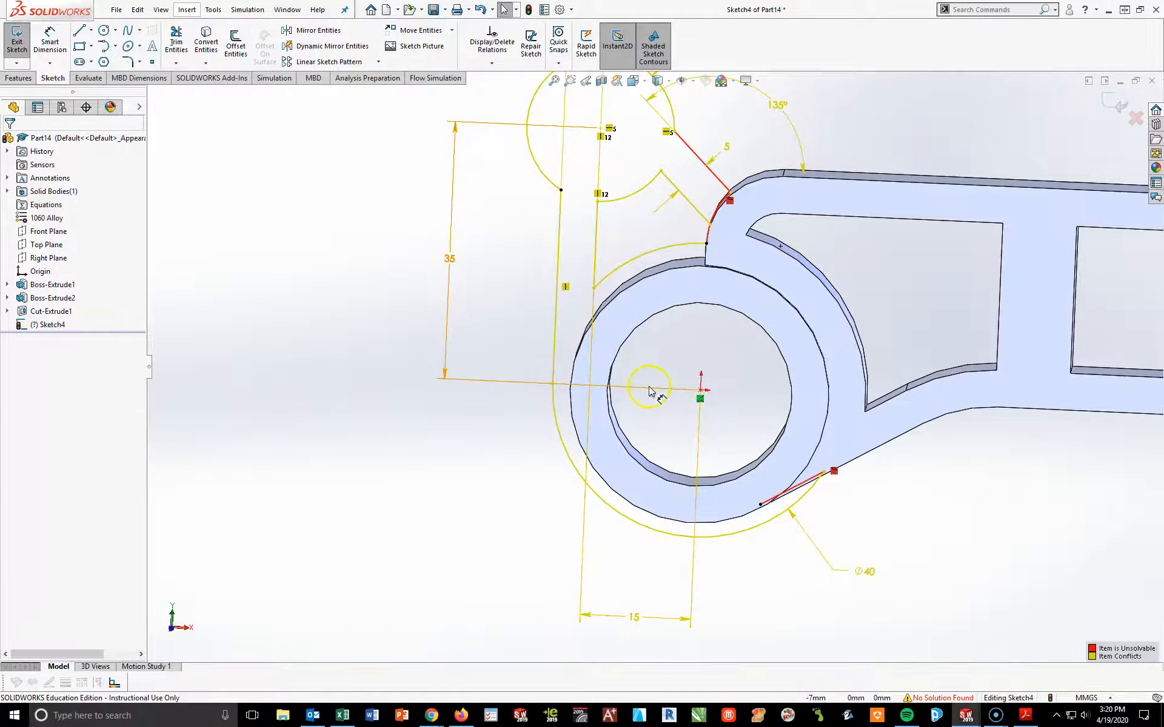
key(space)
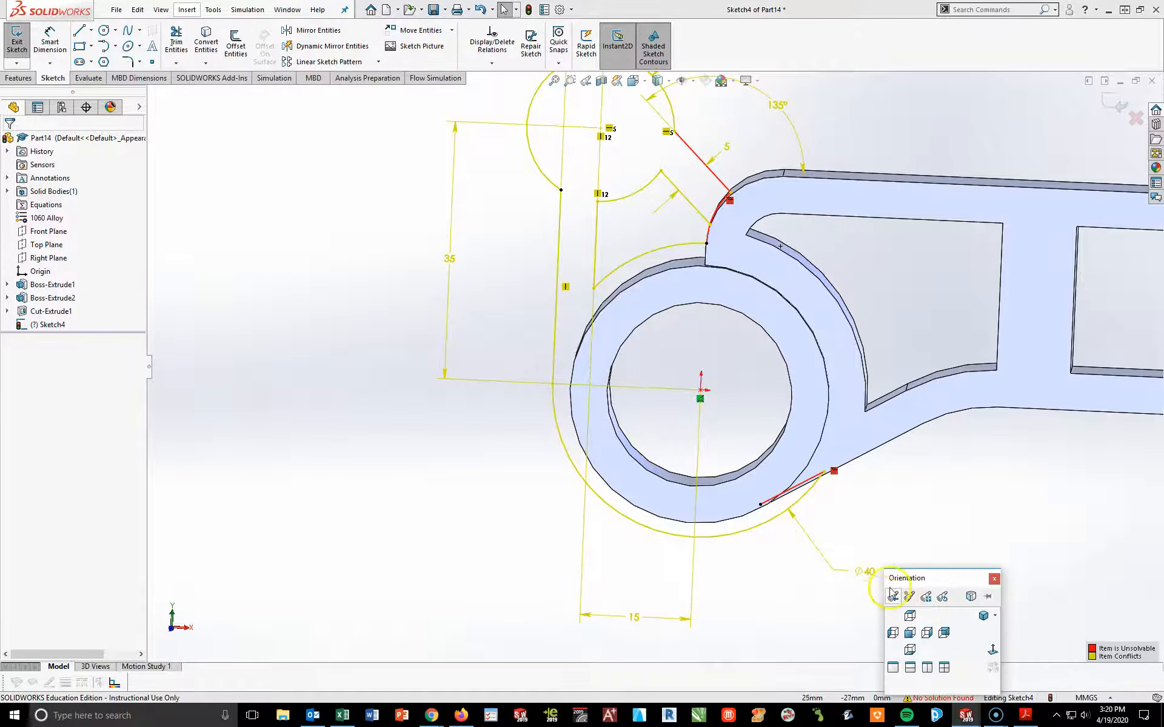
click(984, 616)
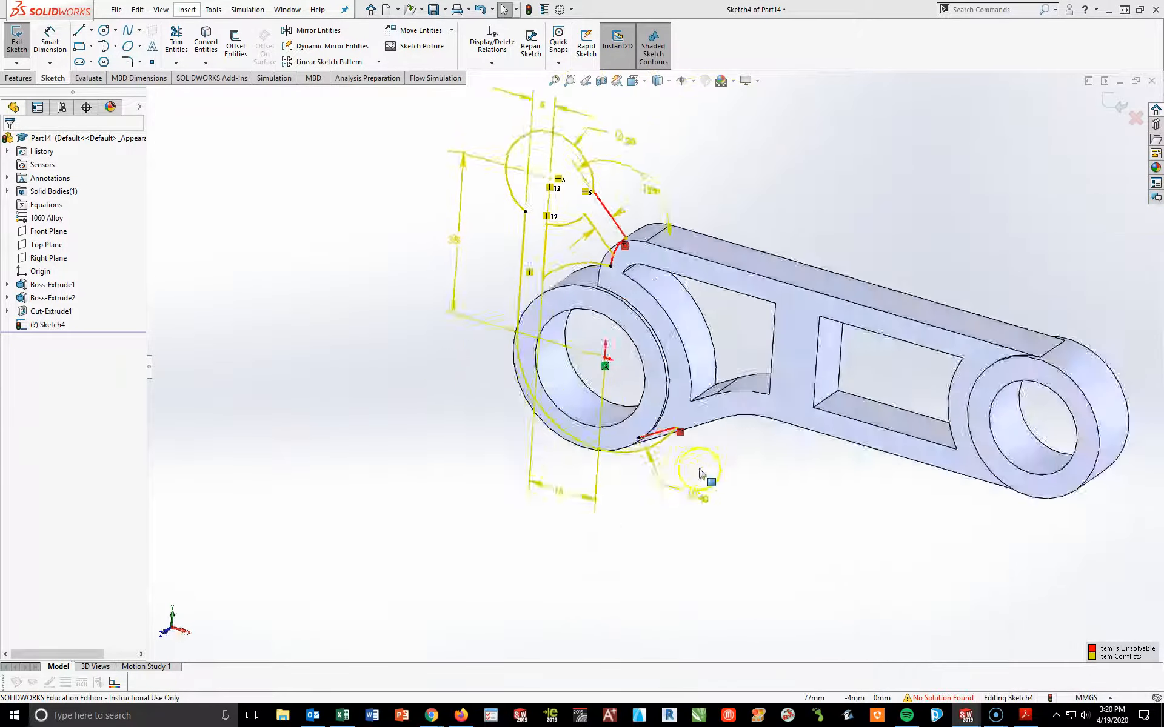
Trim the converted arc segments along the arm's rounded corner between the slanted lines and the 40 mm hub arc, working in front view
key(space)
click(747, 470)
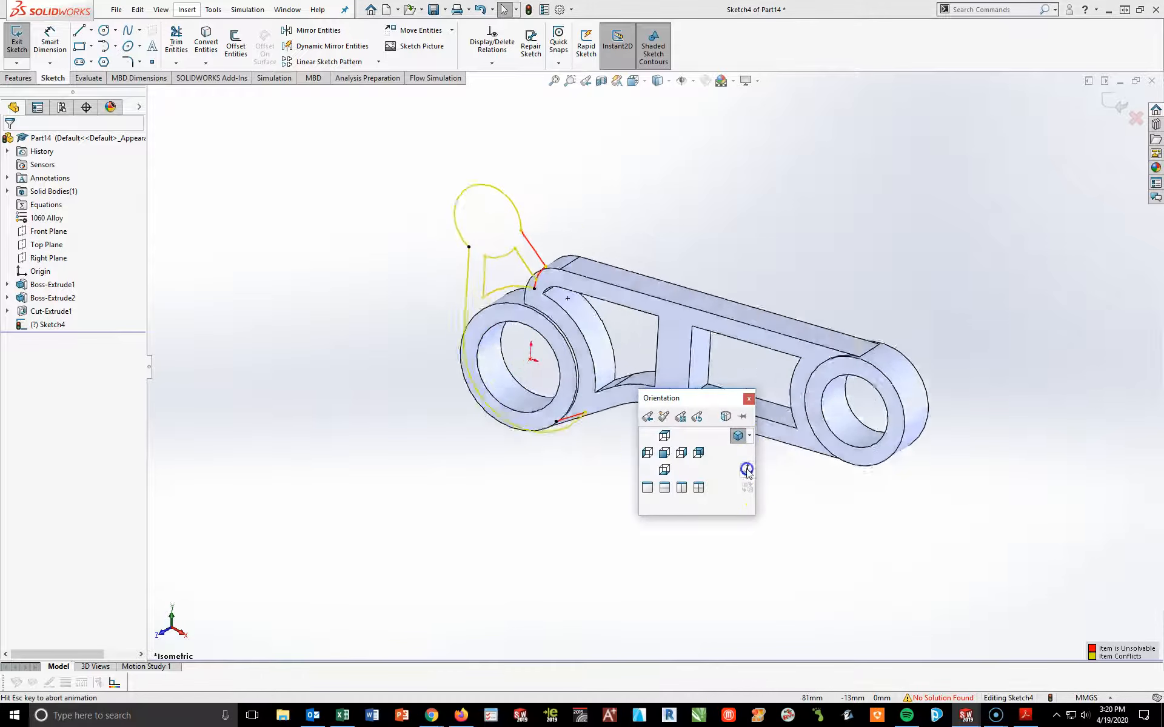
scroll(519, 305, down, 5)
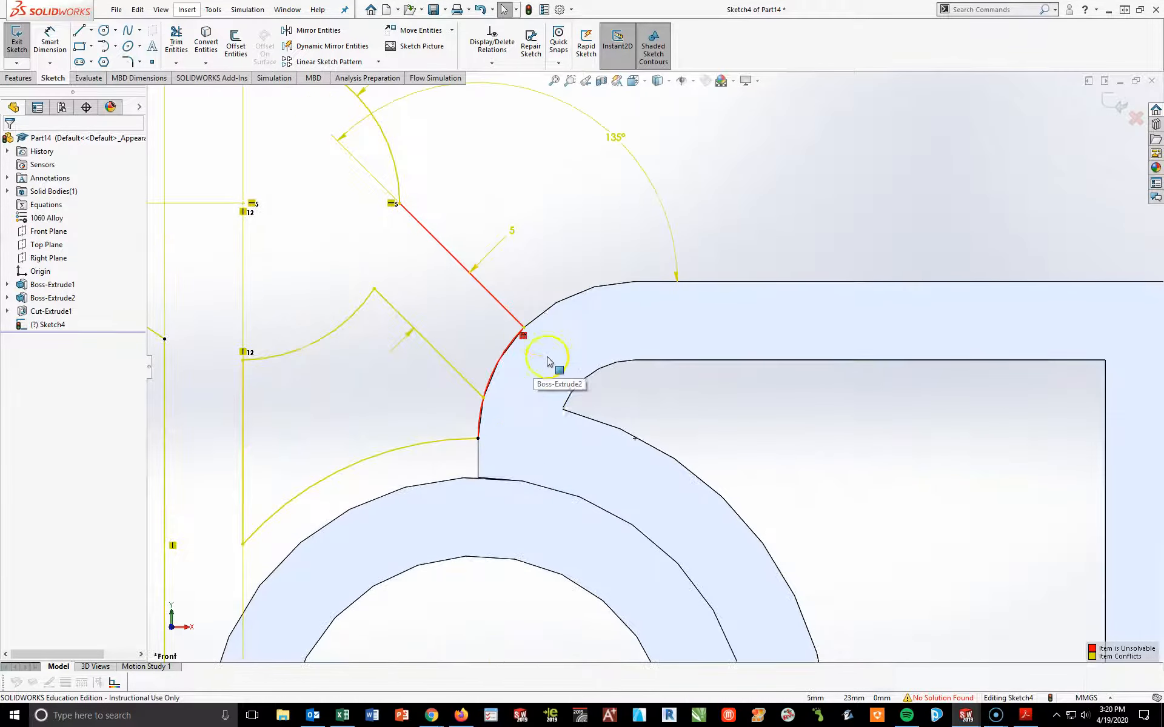
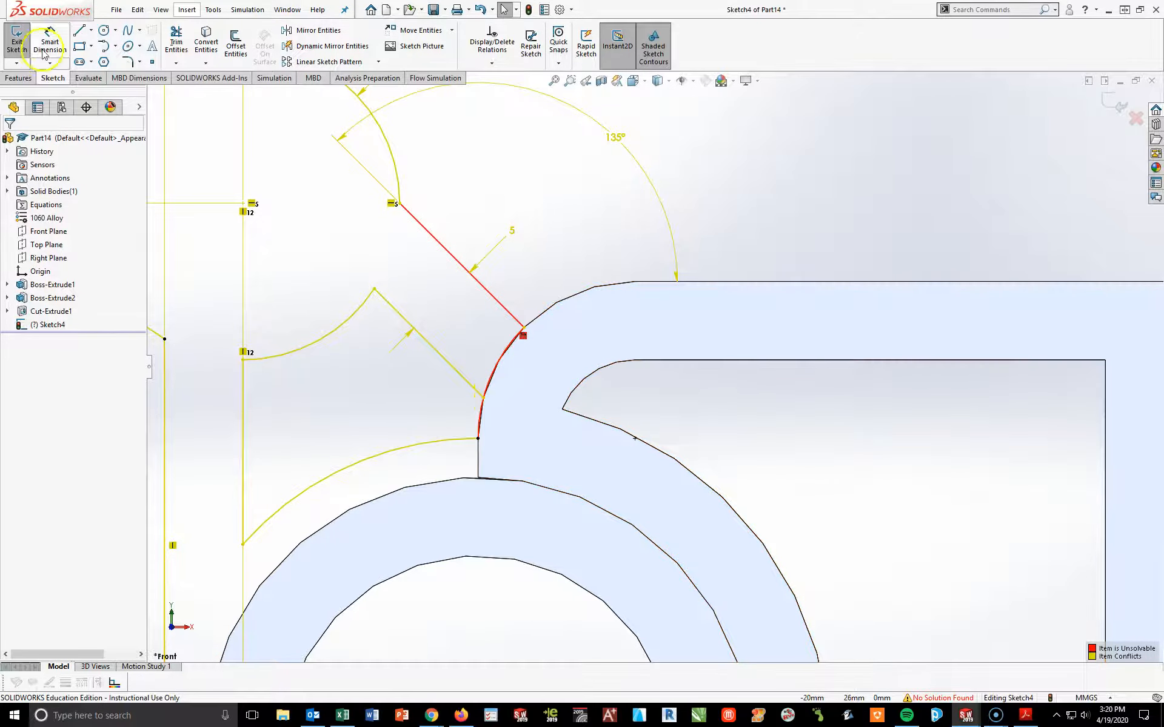
click(176, 42)
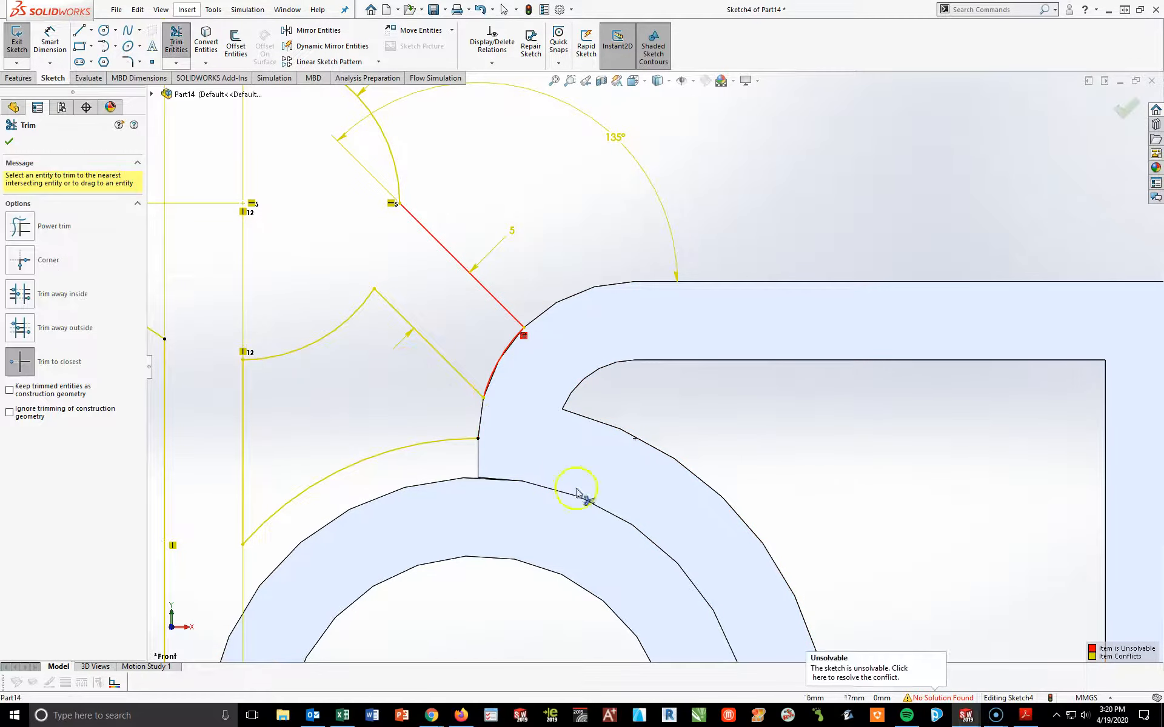
scroll(709, 364, up, 2)
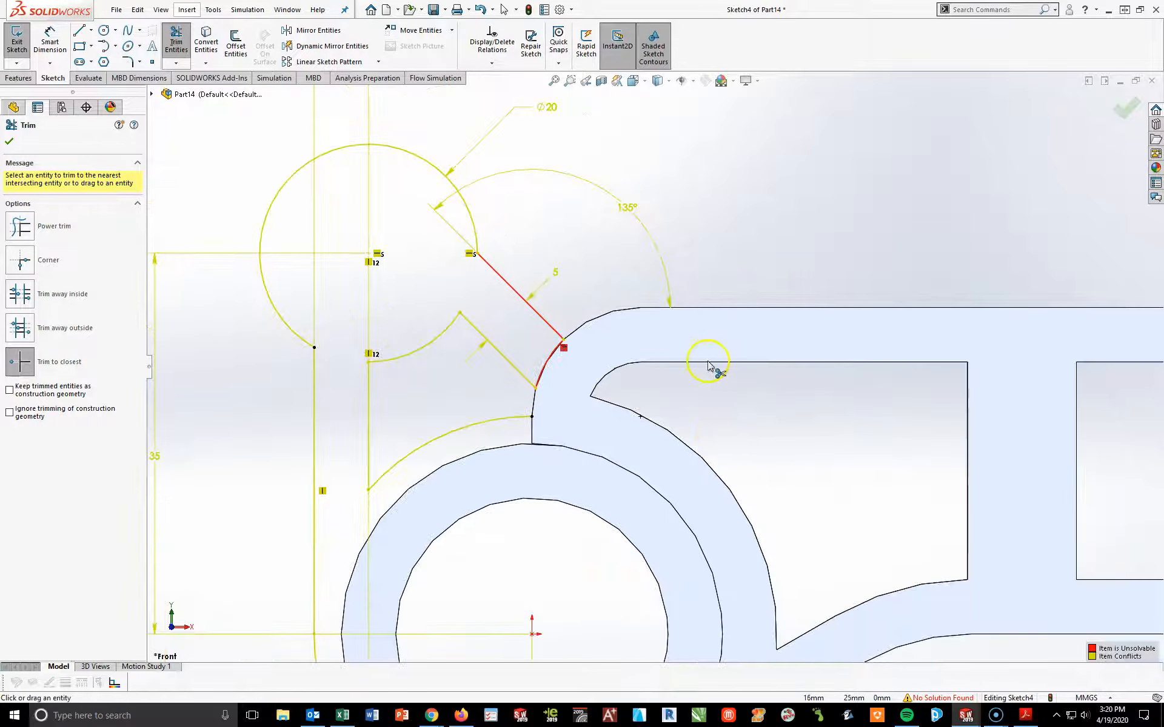
scroll(655, 388, up, 1)
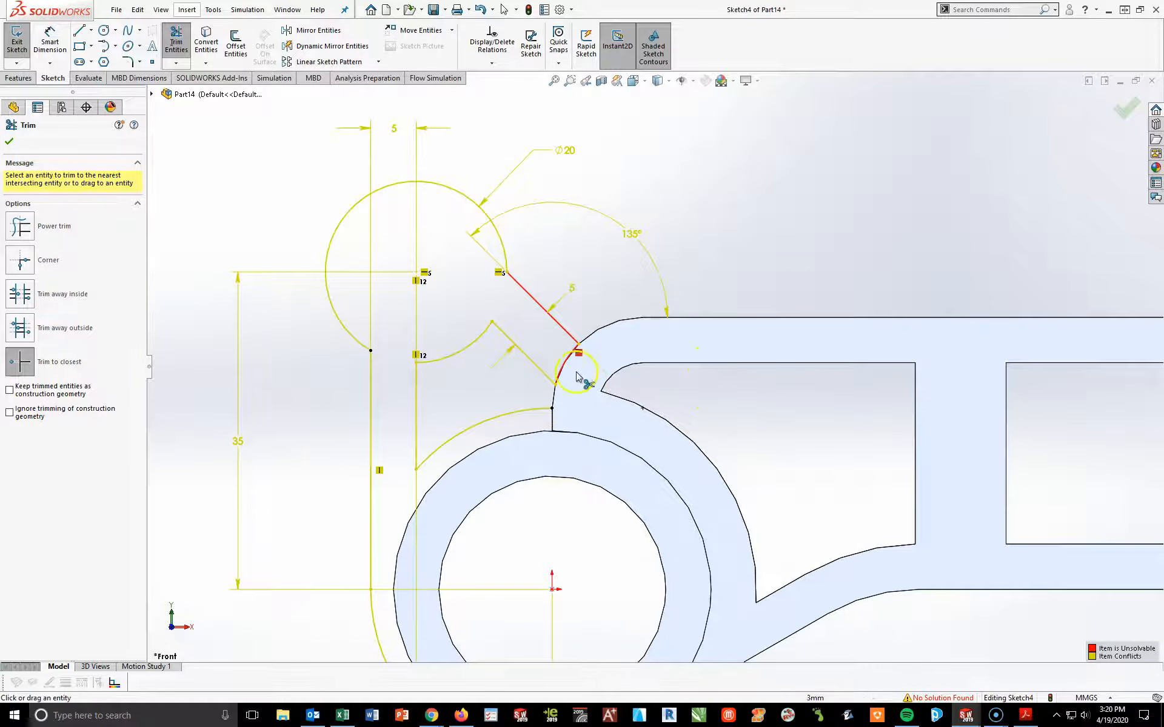
key(Escape)
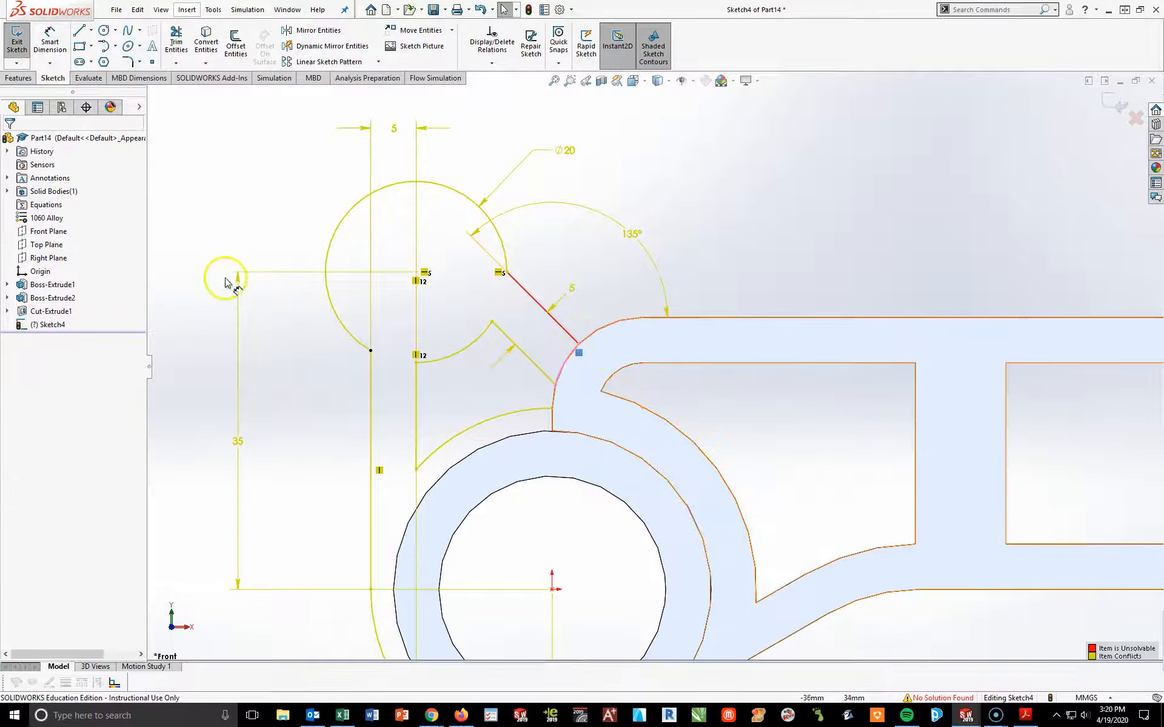
Try to remove the conflicting relation at the end of the upper slanted line on the arm's rounded corner
click(579, 357)
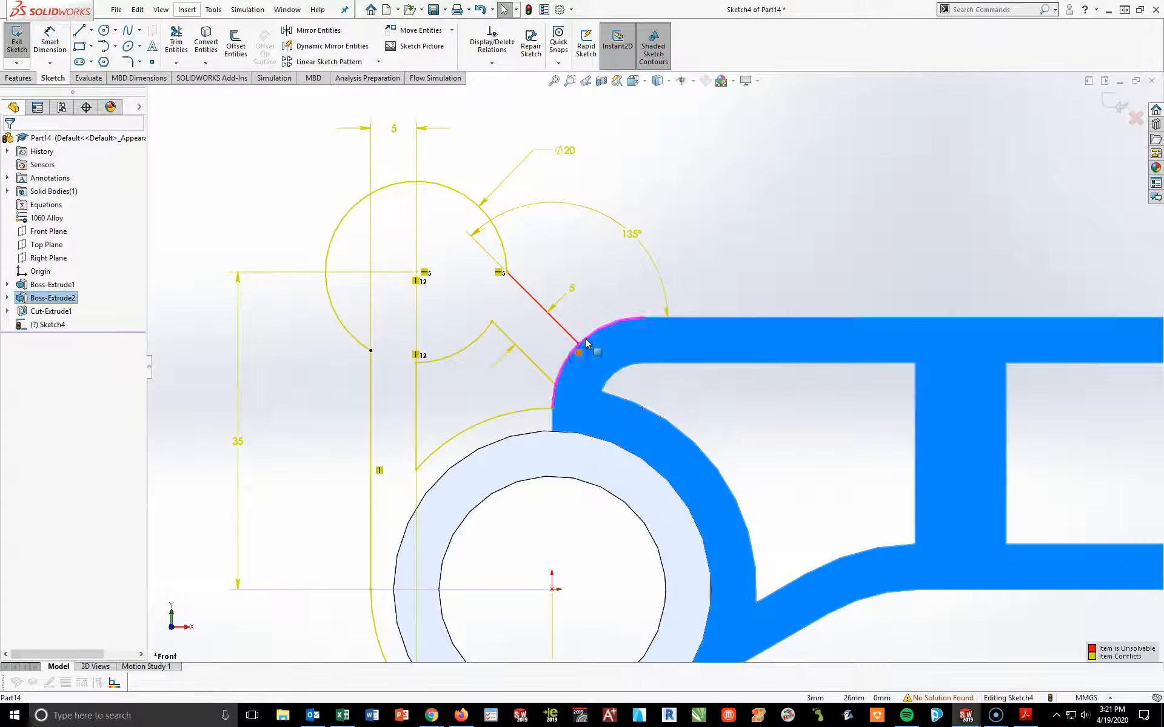
click(626, 326)
click(610, 299)
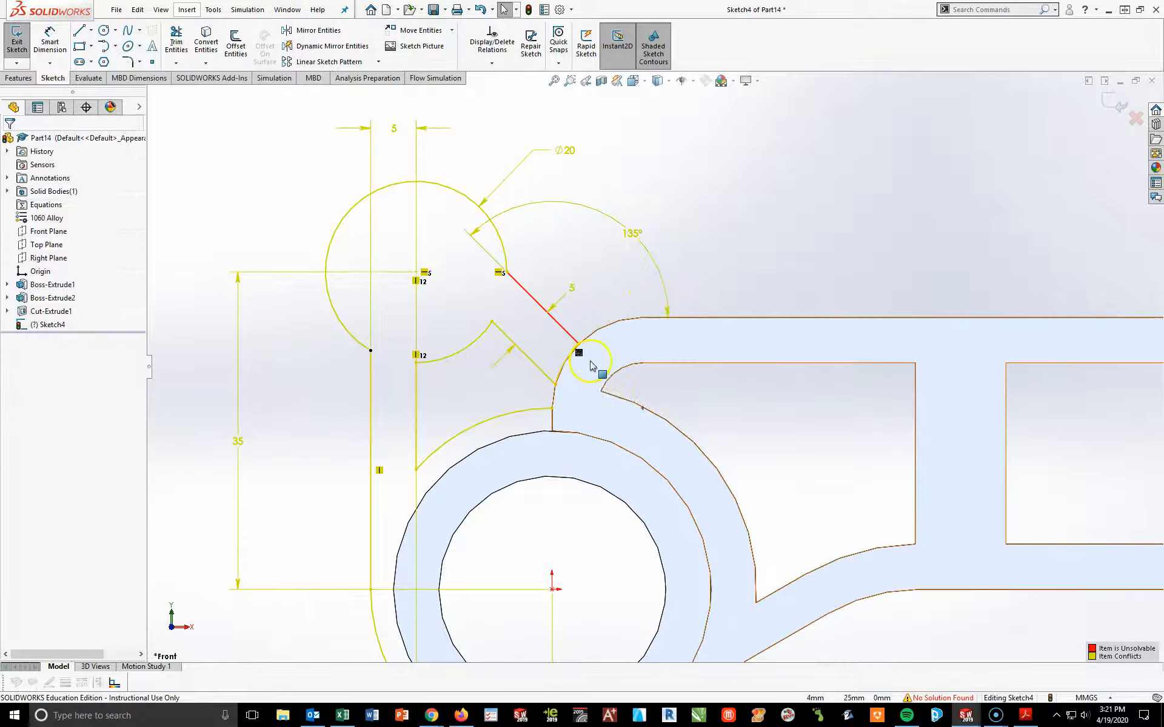
click(570, 357)
click(745, 559)
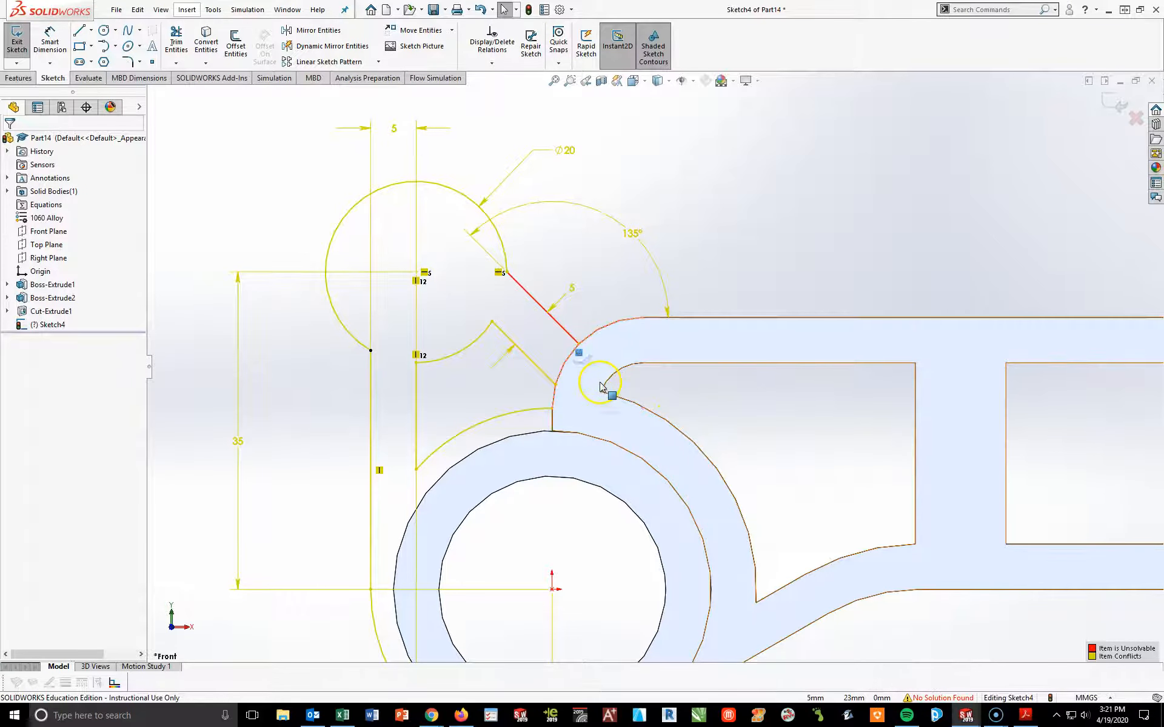
click(578, 353)
click(578, 354)
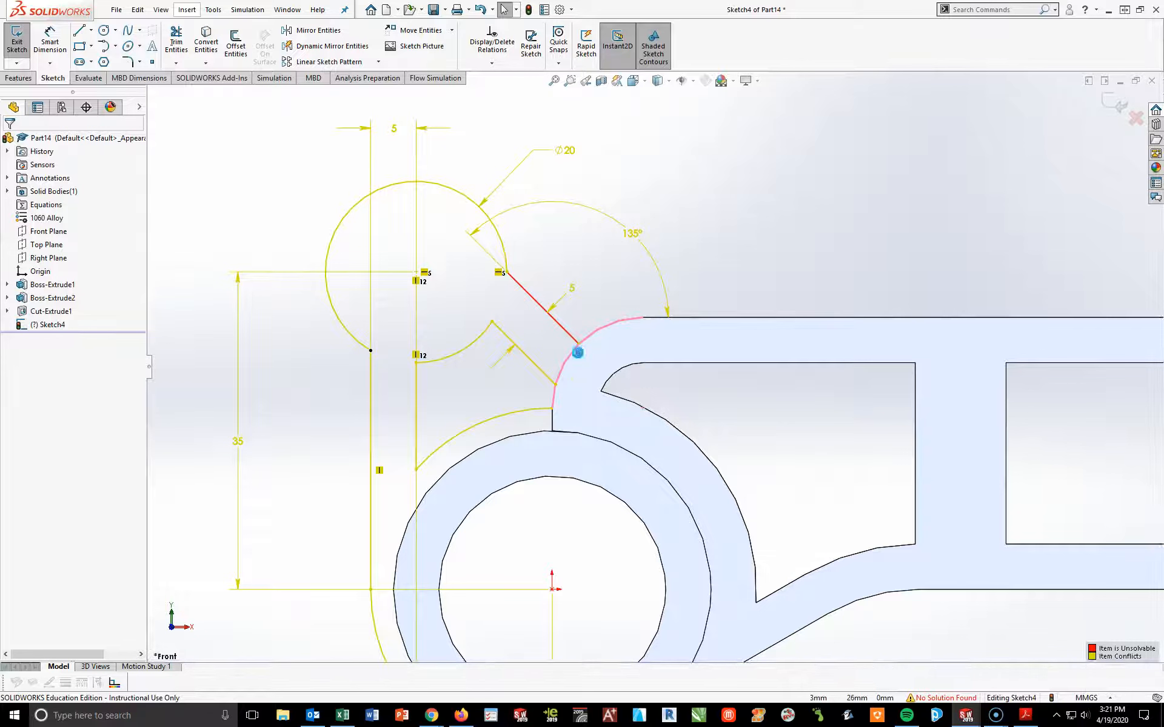
right_click(579, 356)
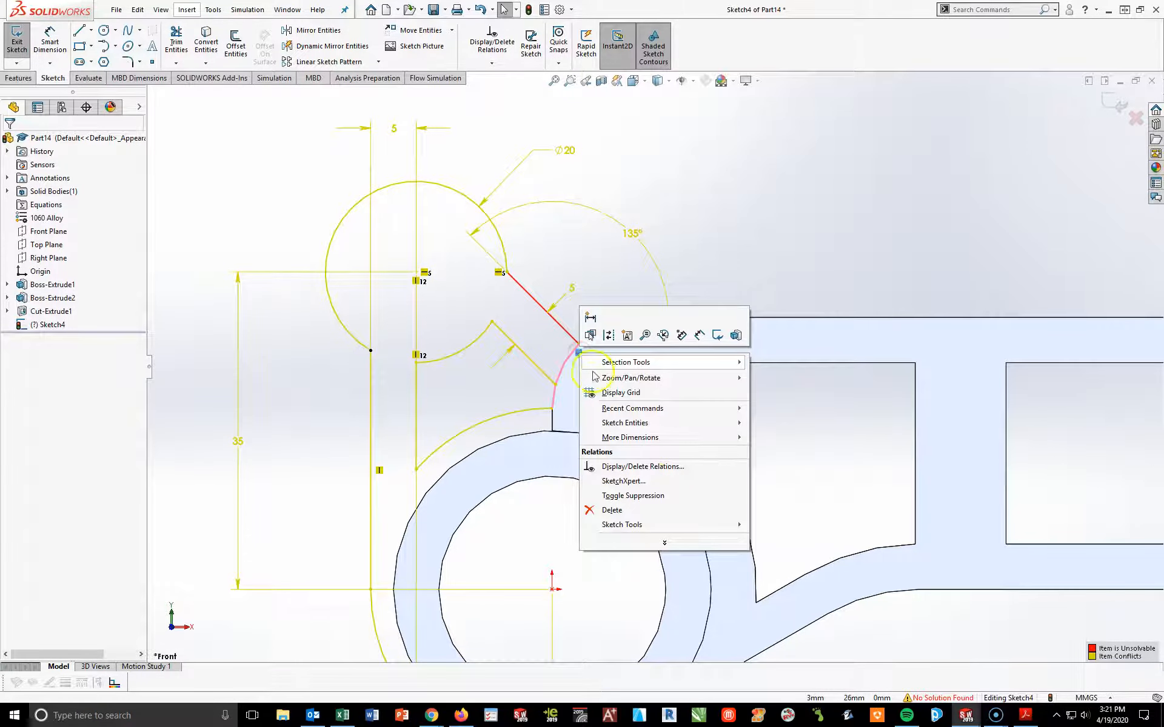
click(305, 403)
Delete the conflicting relation that ties the lower slanted line beside the hub to the arm's edge
scroll(564, 569, up, 3)
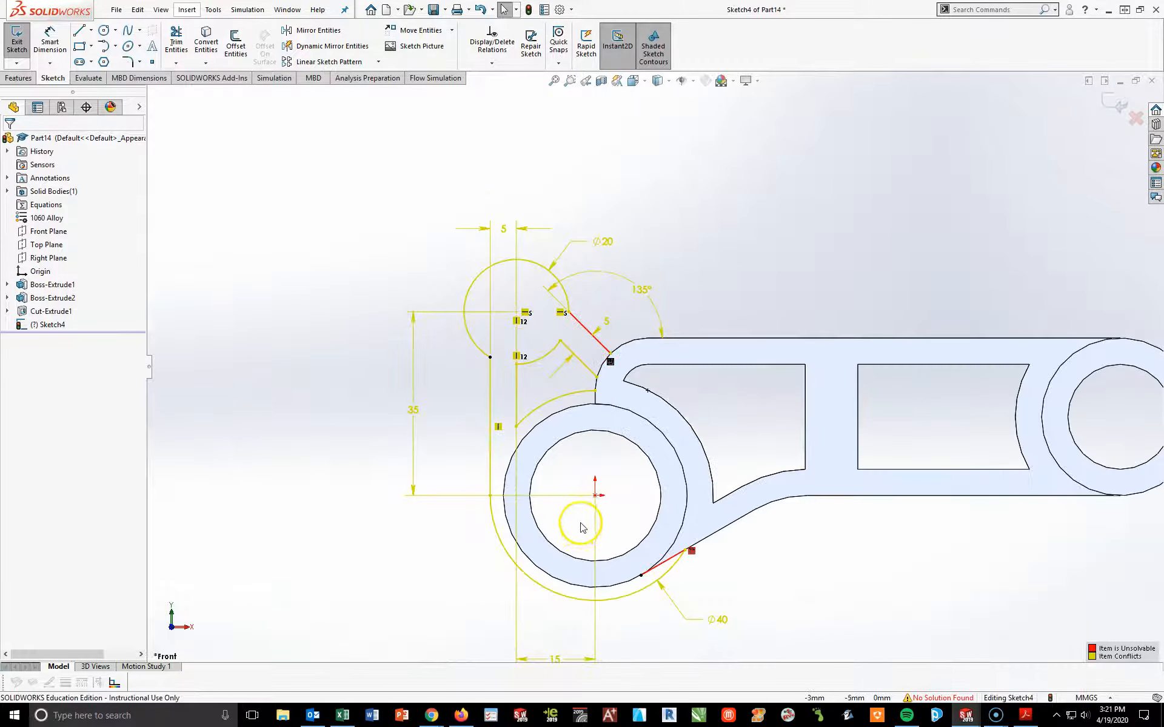
scroll(667, 581, down, 2)
click(727, 522)
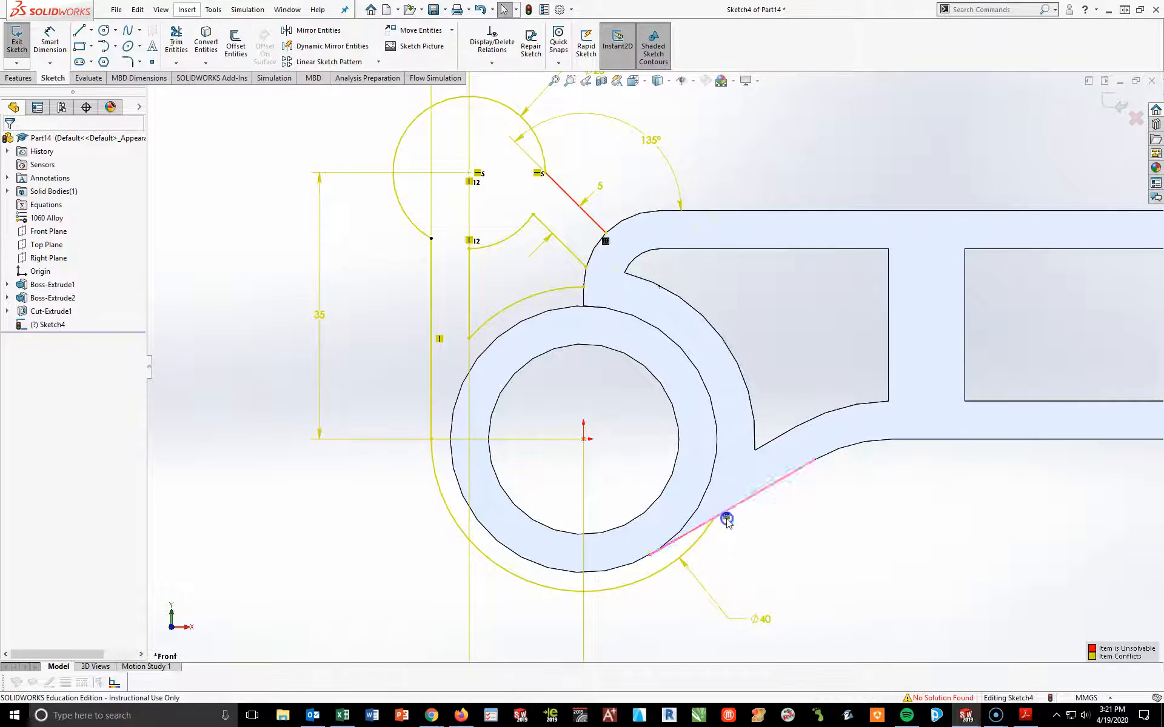
key(Delete)
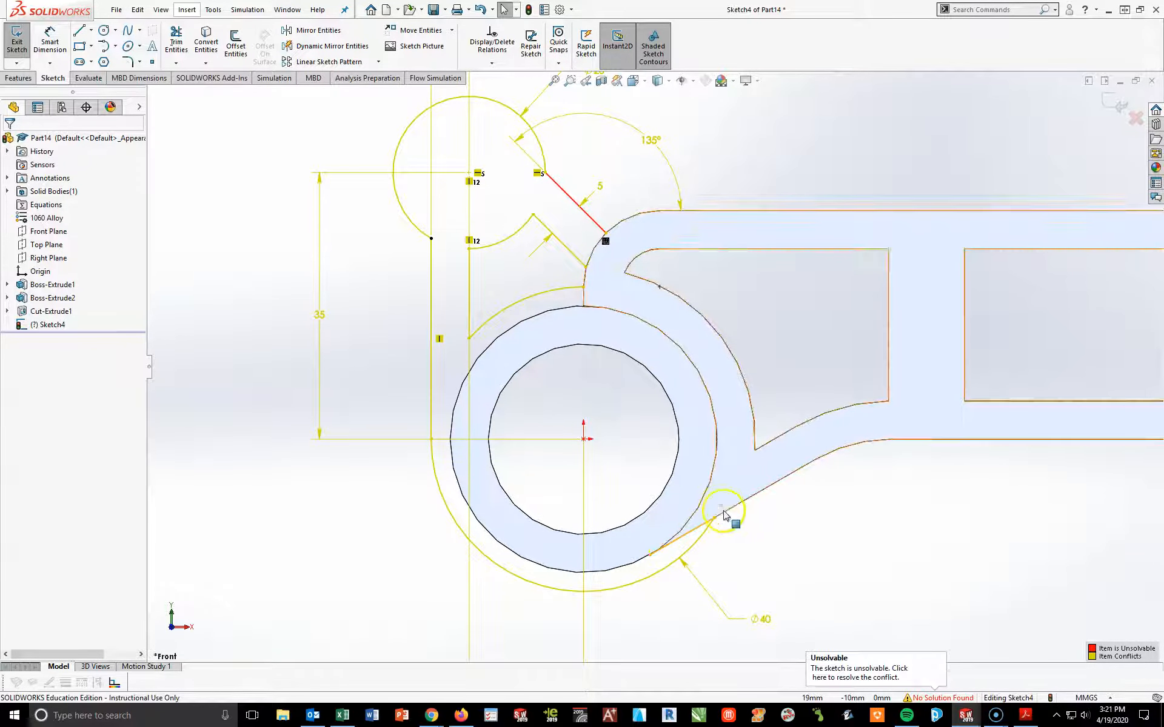
Try again to delete the relation where the upper slanted line meets the arm's rounded corner
click(631, 259)
key(Delete)
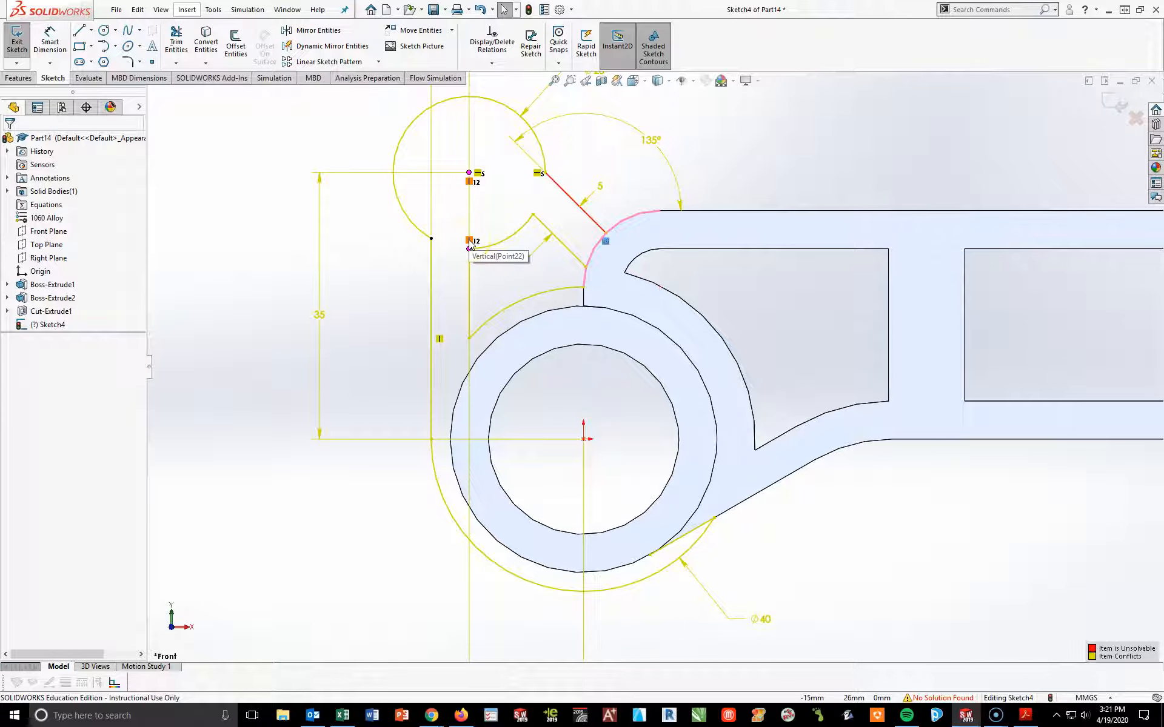
click(376, 509)
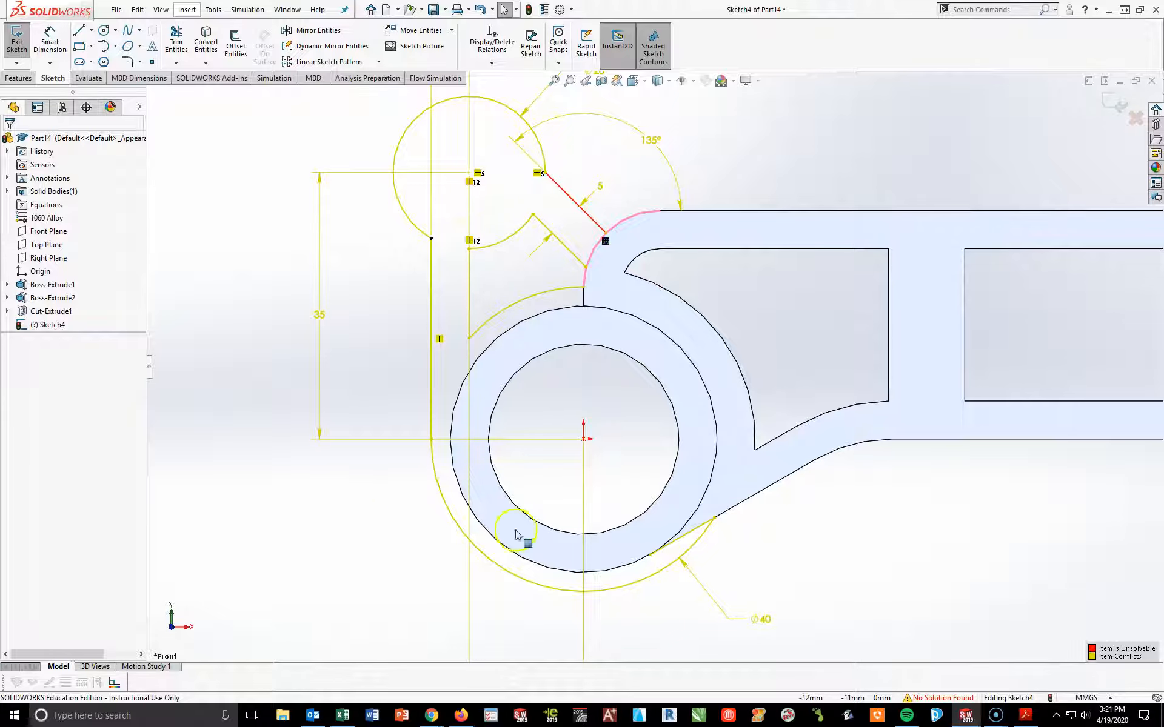
Delete the 5 mm dimension between the two slanted lines below the small boss
scroll(616, 480, up, 3)
scroll(593, 325, down, 2)
scroll(626, 246, down, 4)
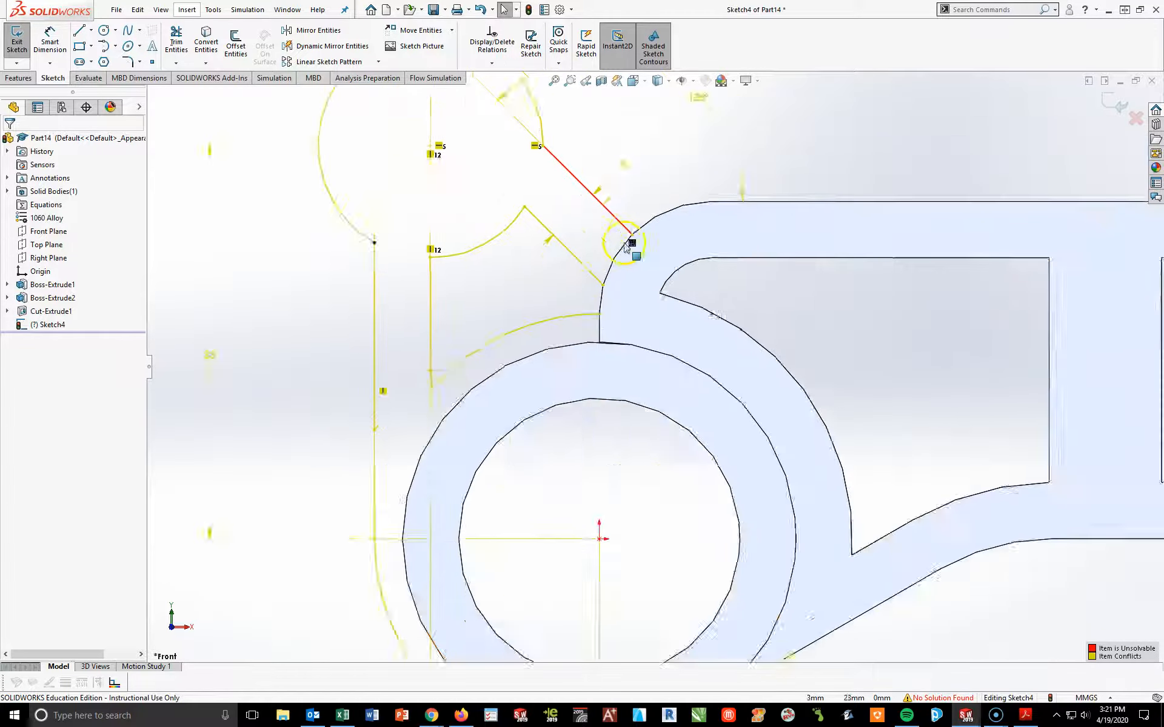
scroll(631, 254, up, 4)
scroll(667, 194, down, 3)
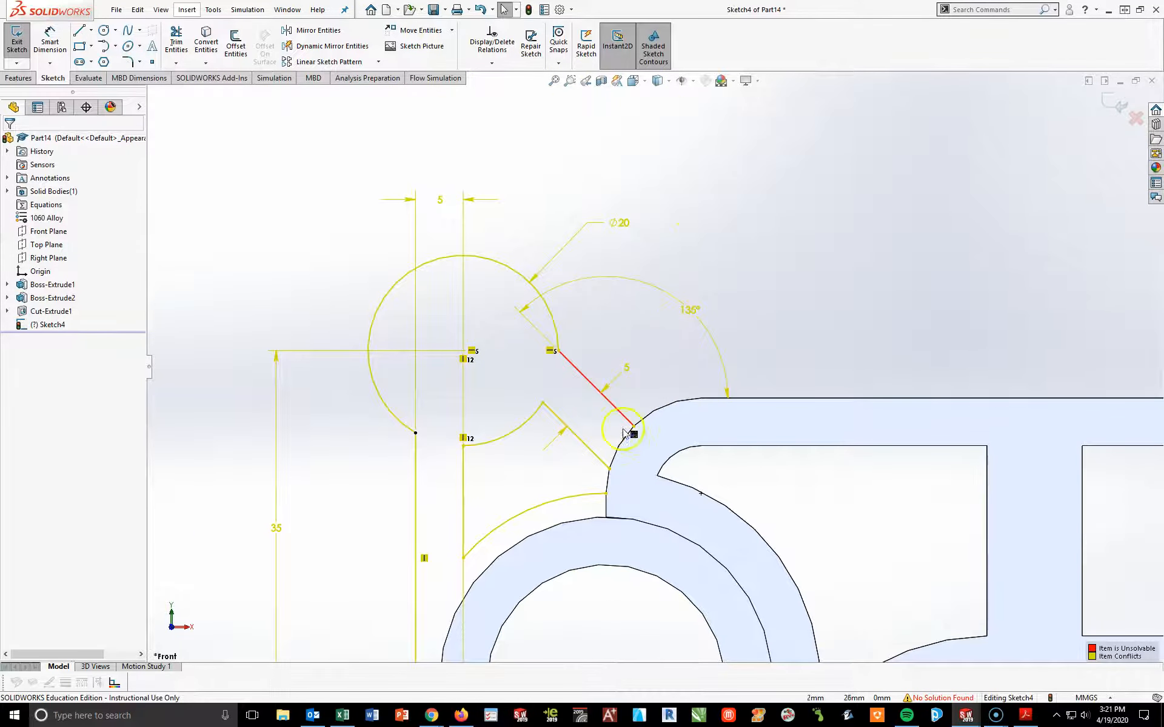
click(635, 391)
click(622, 369)
key(Delete)
Delete the 5 mm dimension between the vertical lines and the 35 mm height dimension of the small boss
scroll(573, 452, up, 3)
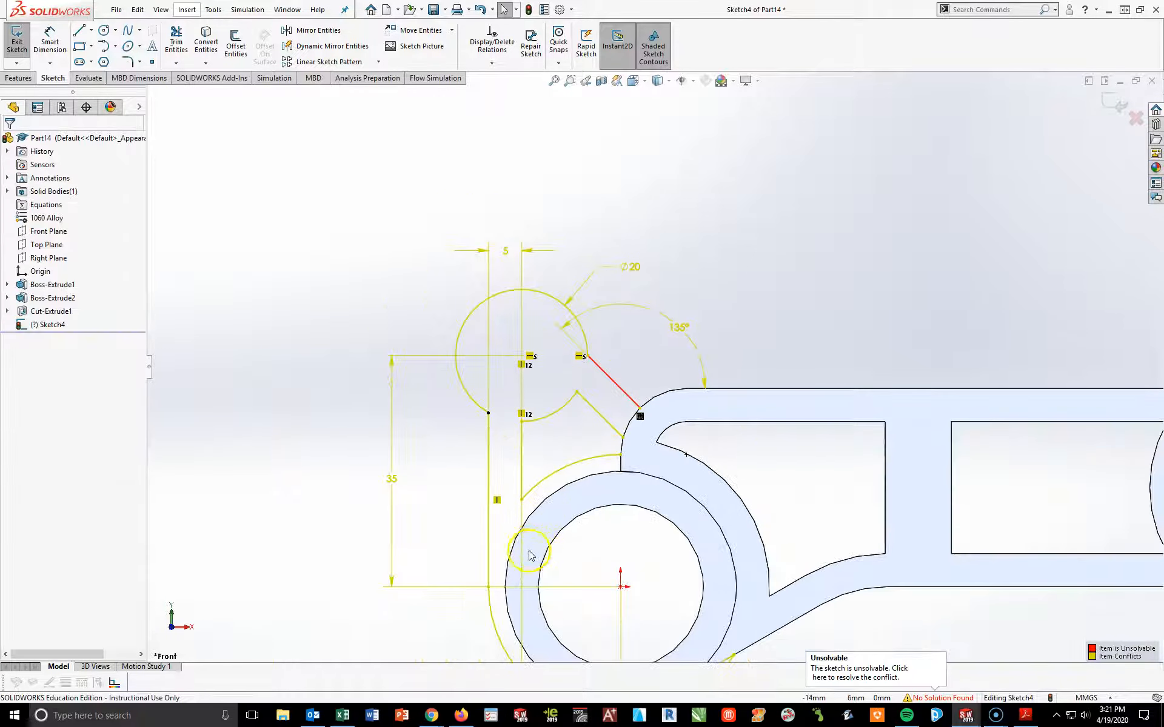
key(Delete)
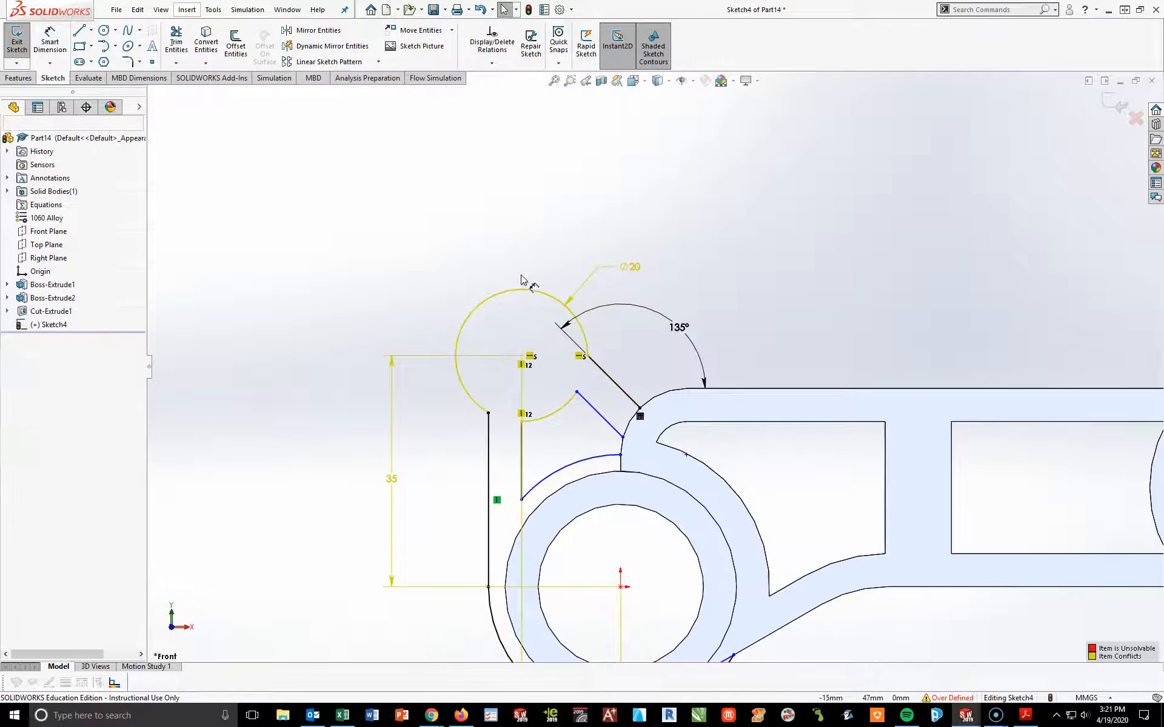
click(542, 309)
scroll(460, 489, up, 3)
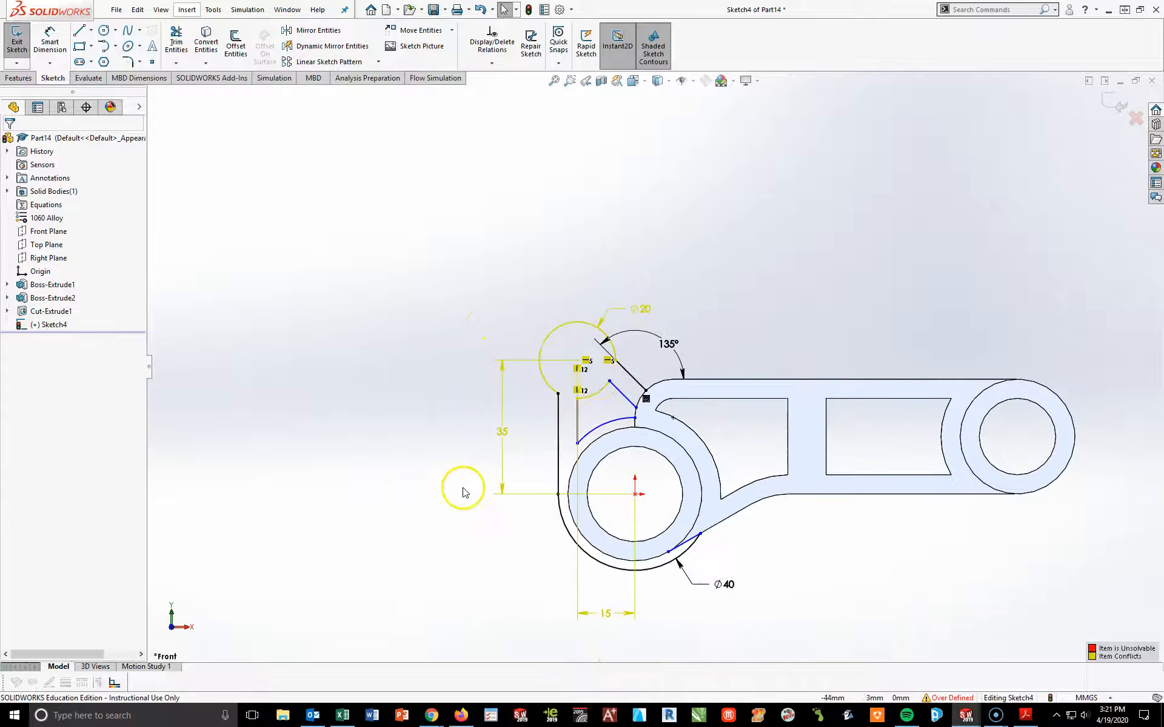
scroll(615, 336, down, 3)
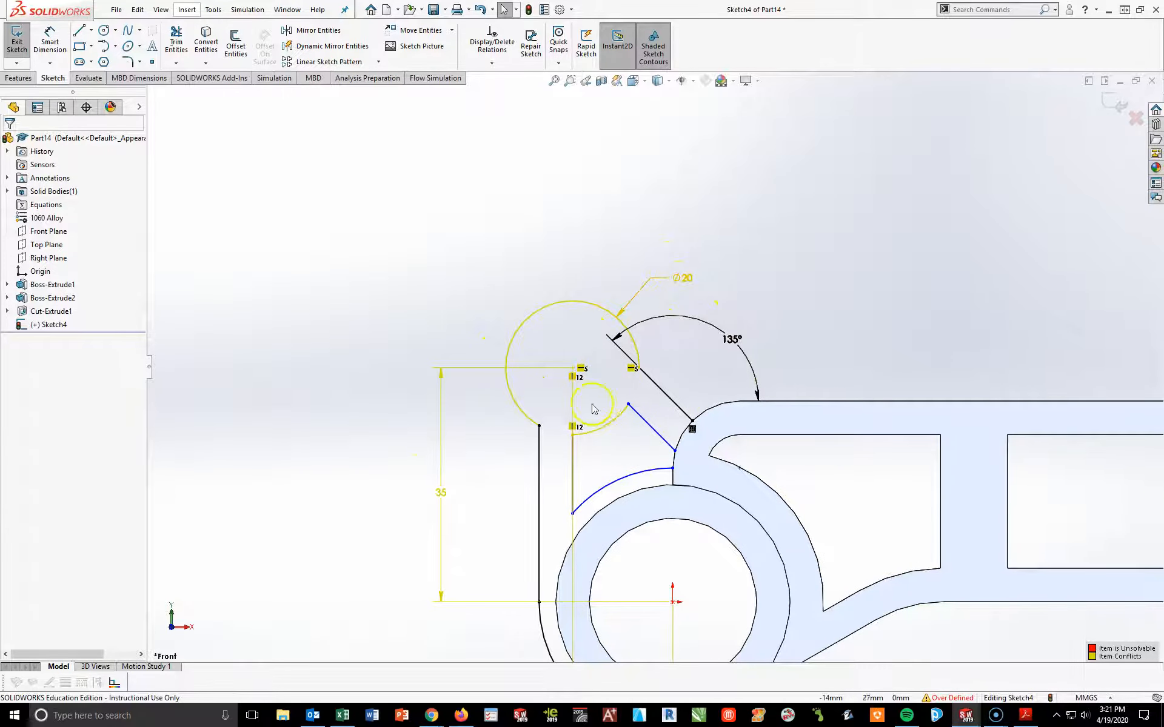
click(441, 520)
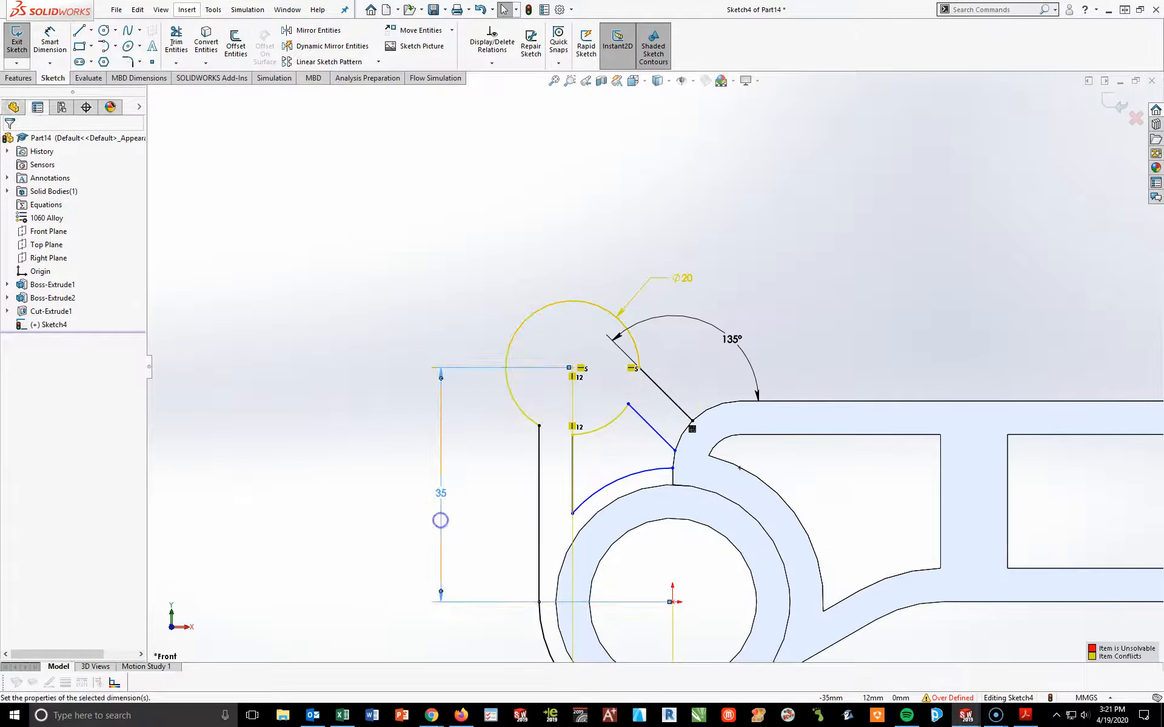
key(Delete)
Convert the hub's outer circular edge into the sketch
scroll(503, 533, up, 2)
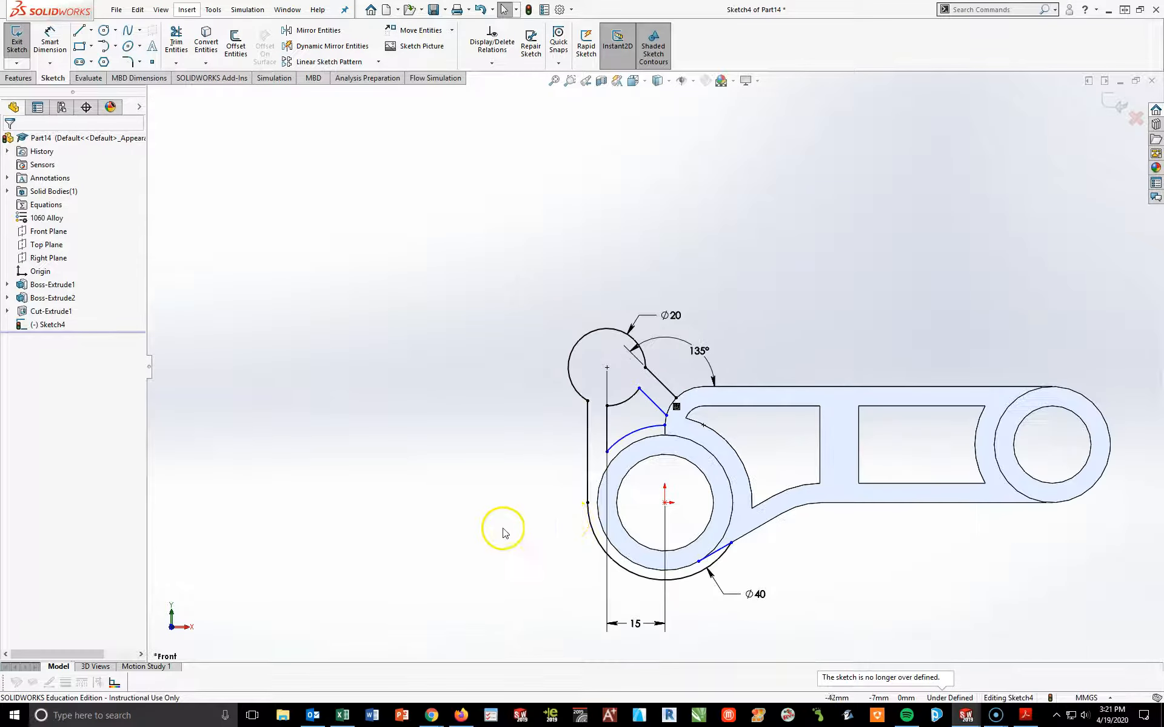
scroll(691, 485, down, 1)
scroll(788, 500, down, 1)
scroll(778, 588, down, 1)
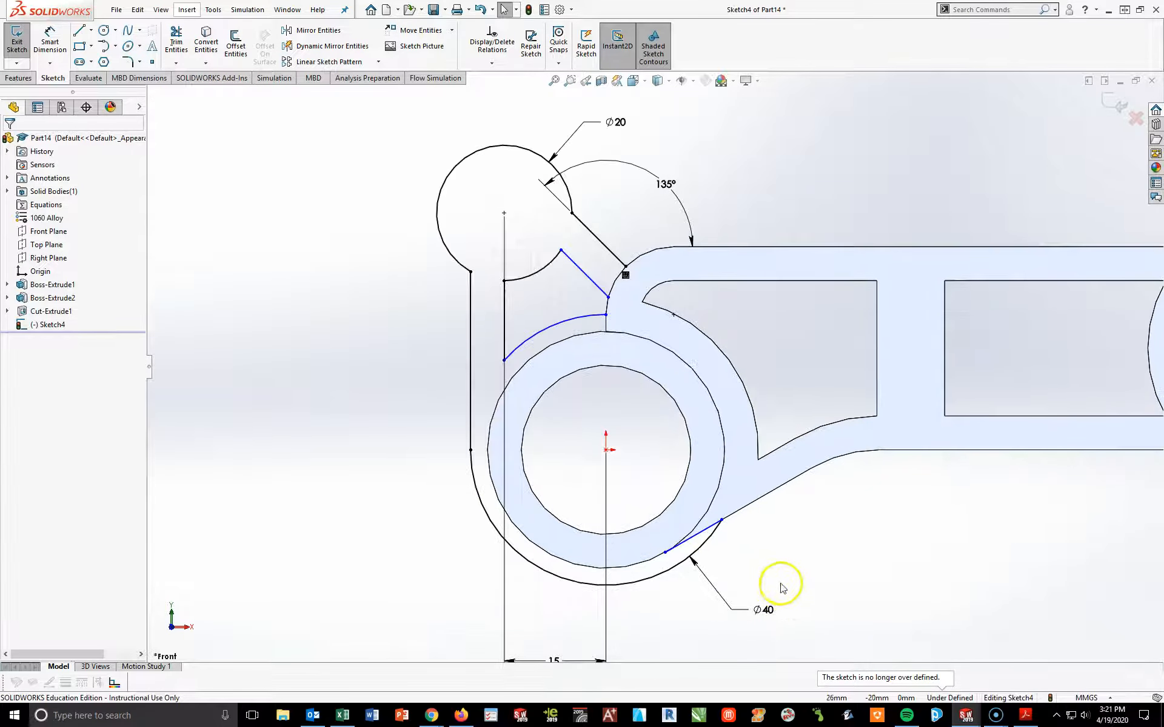
click(705, 530)
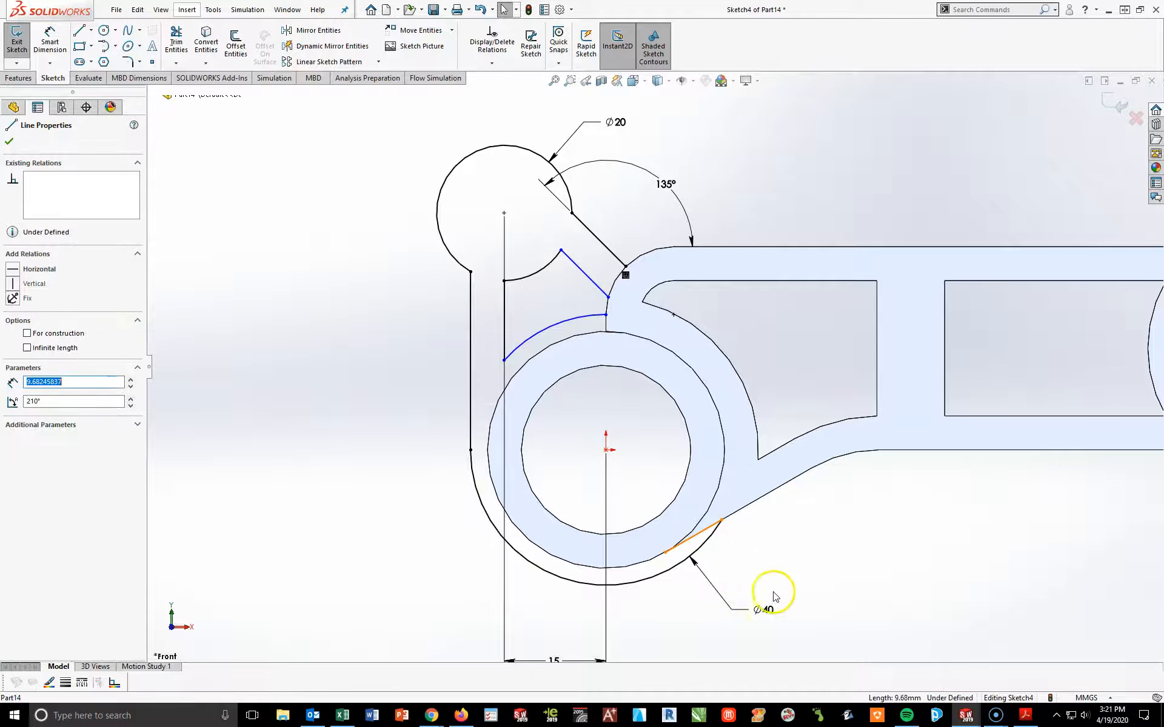
click(610, 397)
click(497, 393)
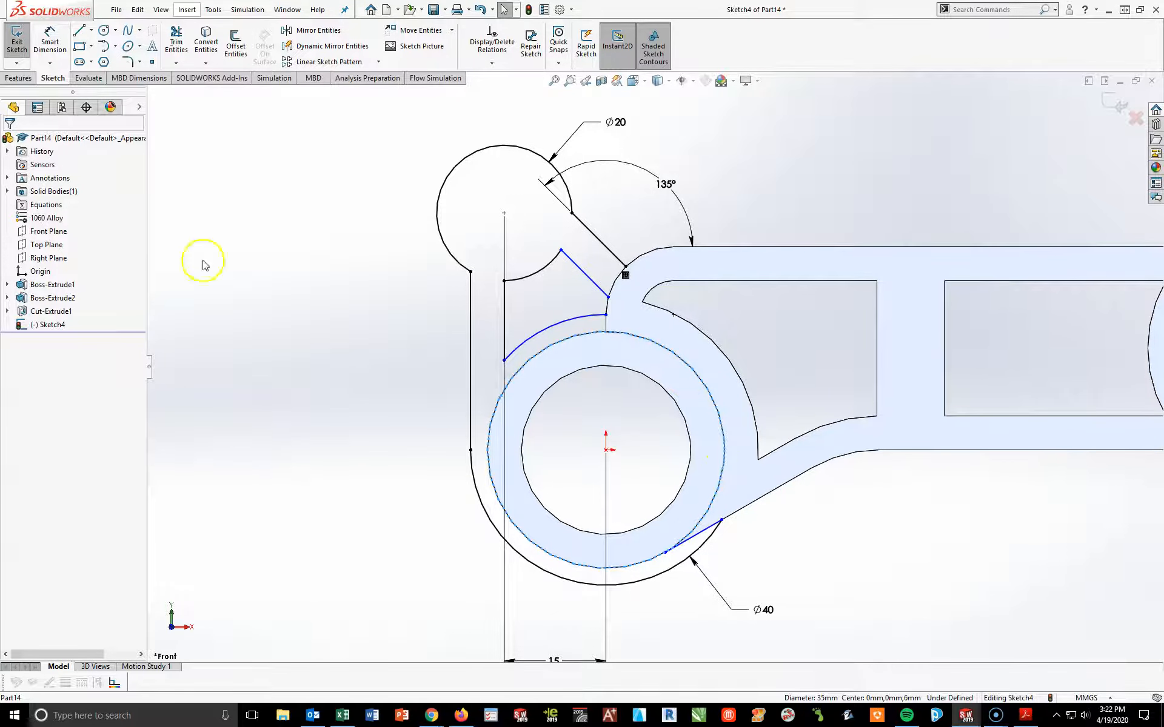
click(205, 42)
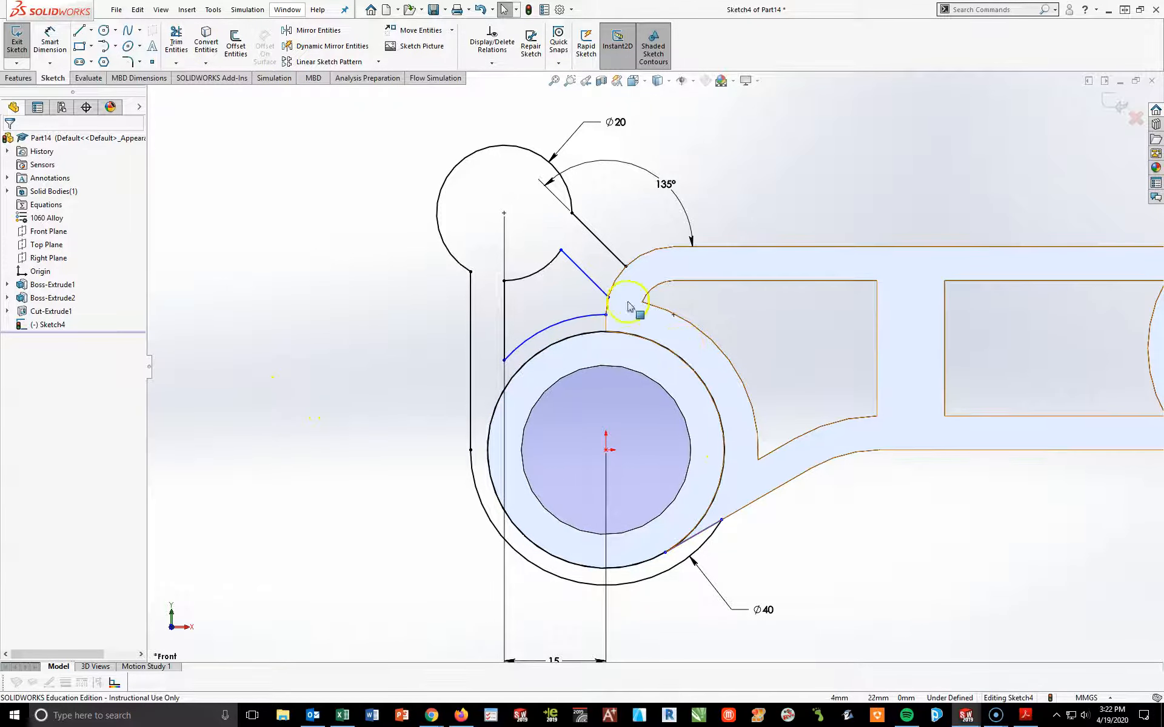
Convert the arm's rounded corner edge and the short vertical edge below it into the sketch
click(622, 272)
click(207, 43)
click(605, 324)
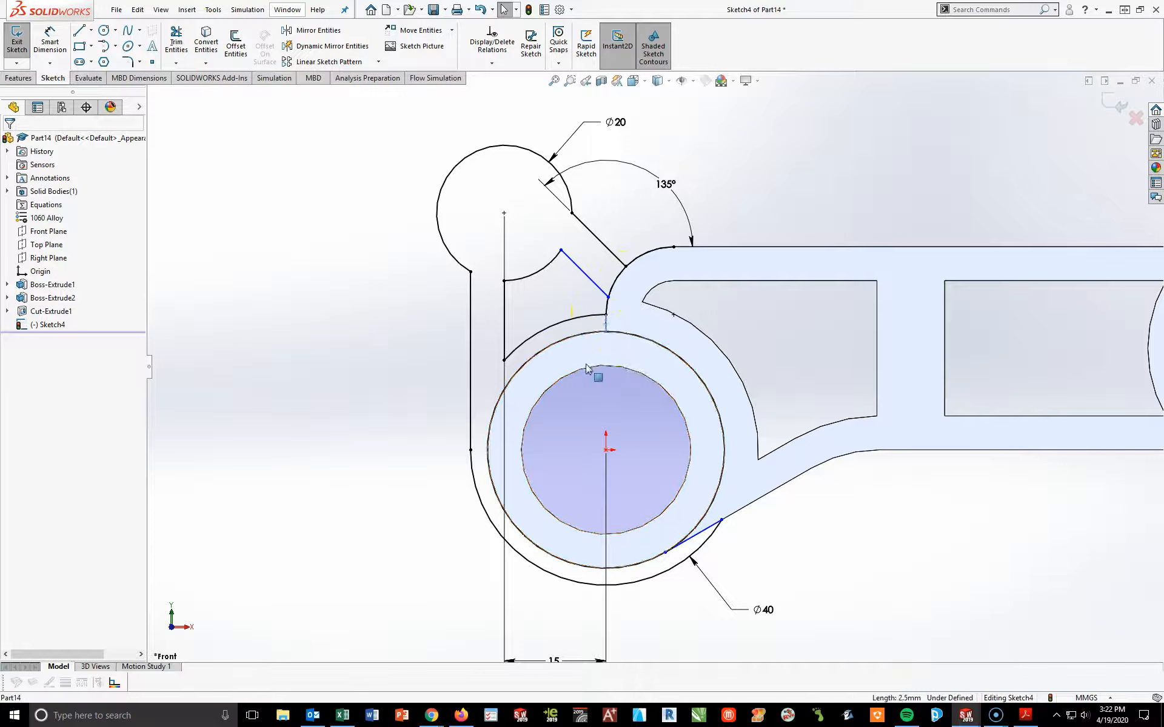
click(206, 42)
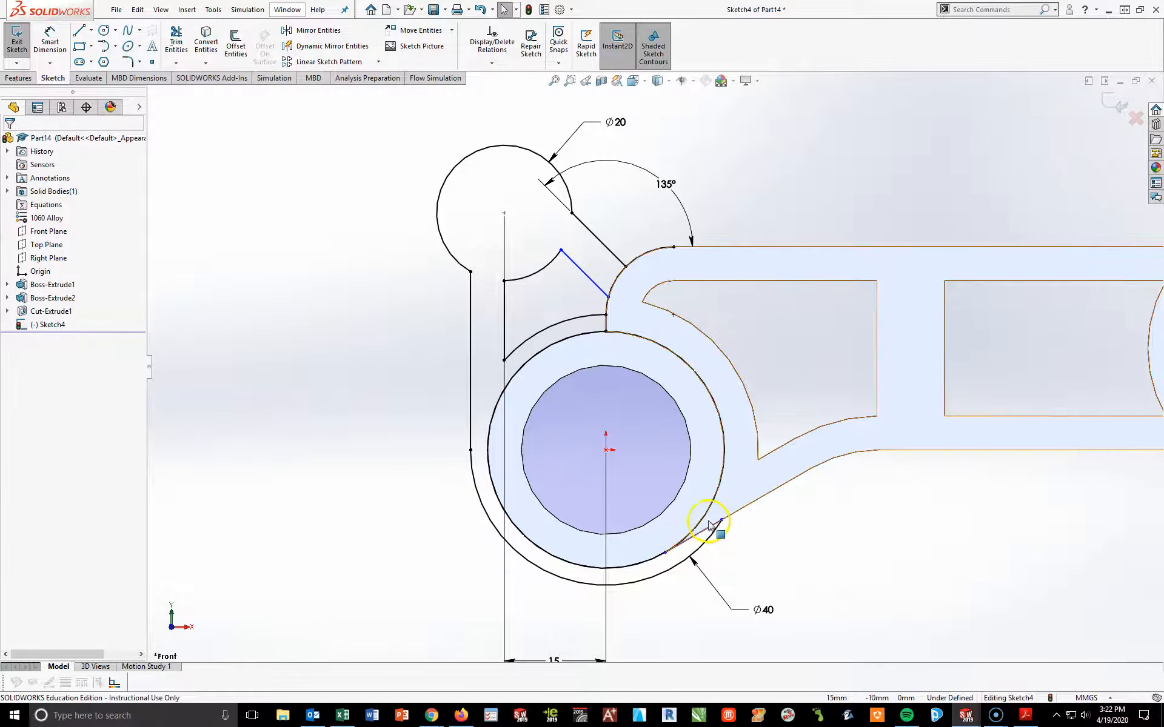
Make the short slanted line beside the hub collinear with the arm's lower slanted edge
click(708, 544)
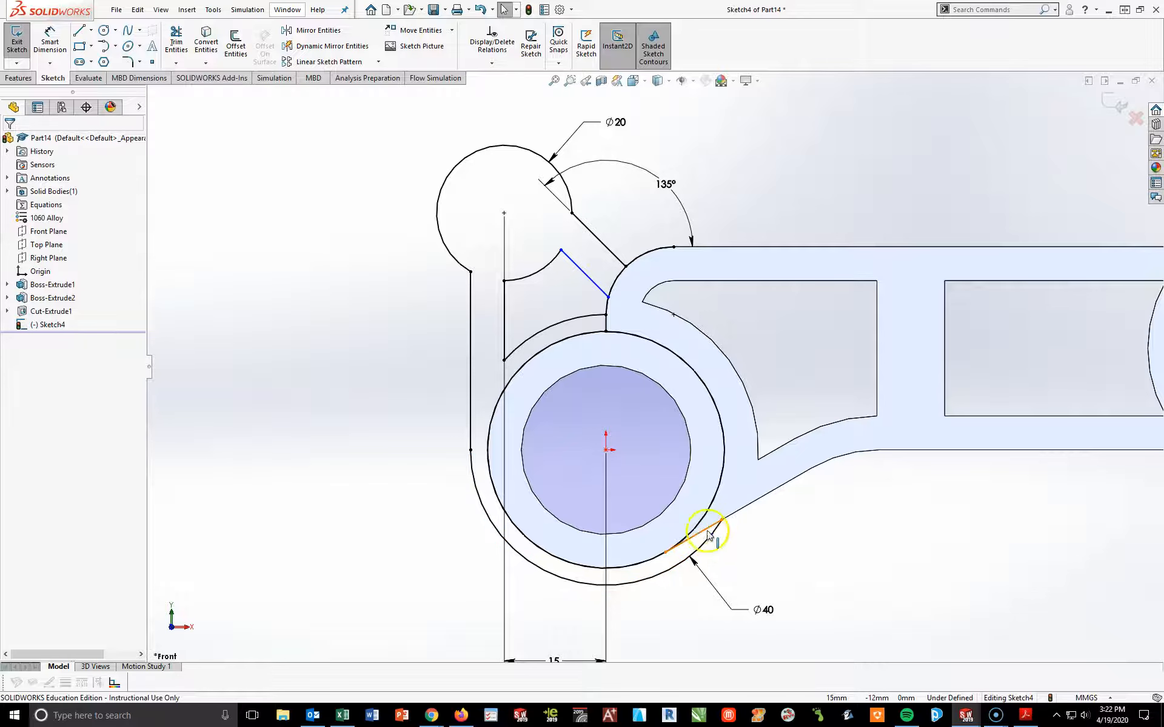
ctrl+click(752, 503)
click(16, 341)
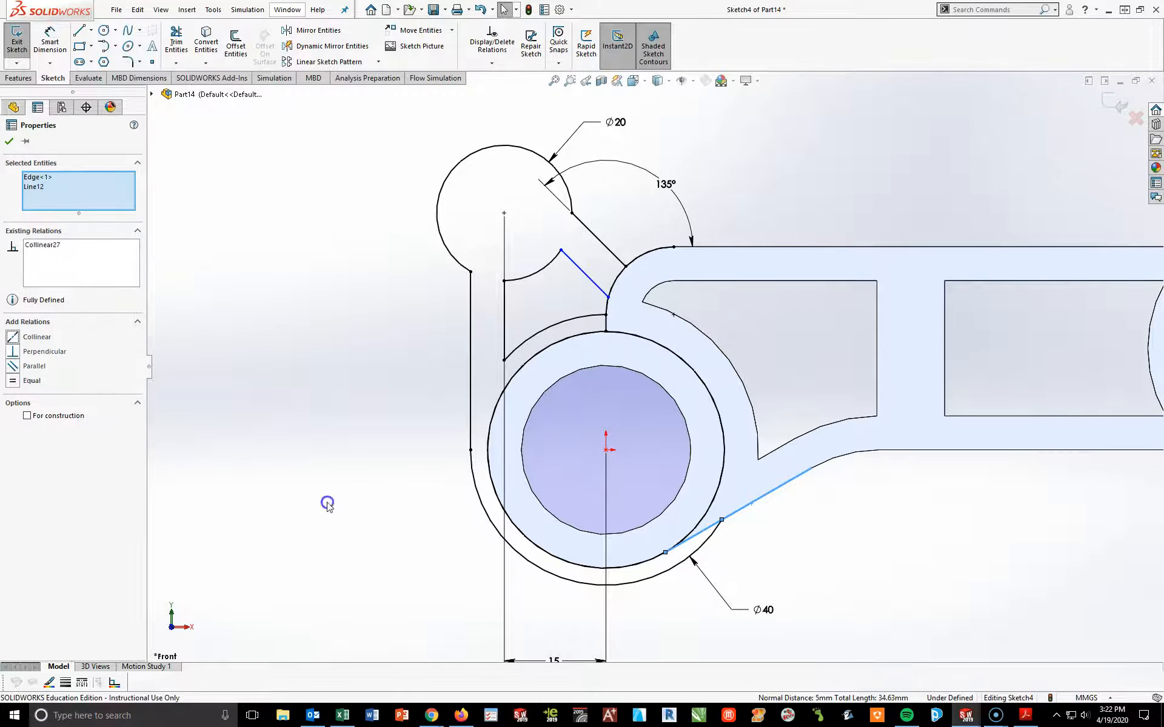
click(328, 504)
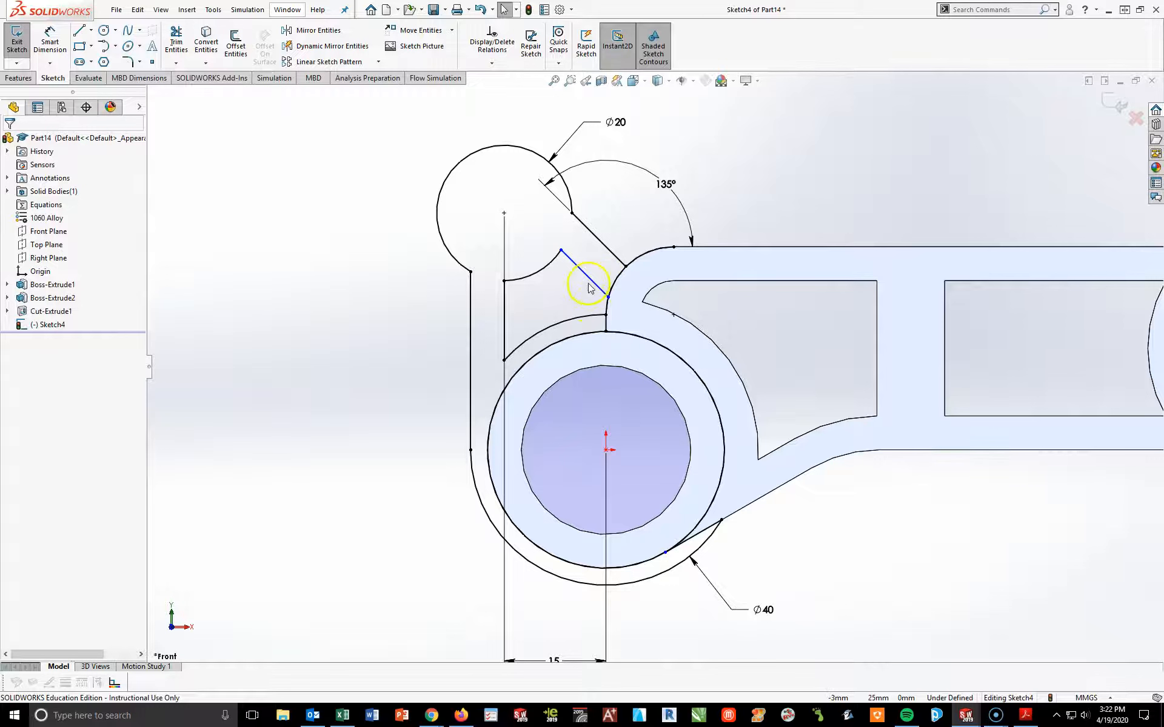
Add a 5 mm dimension between the two parallel slanted lines joining the small boss to the arm
click(44, 37)
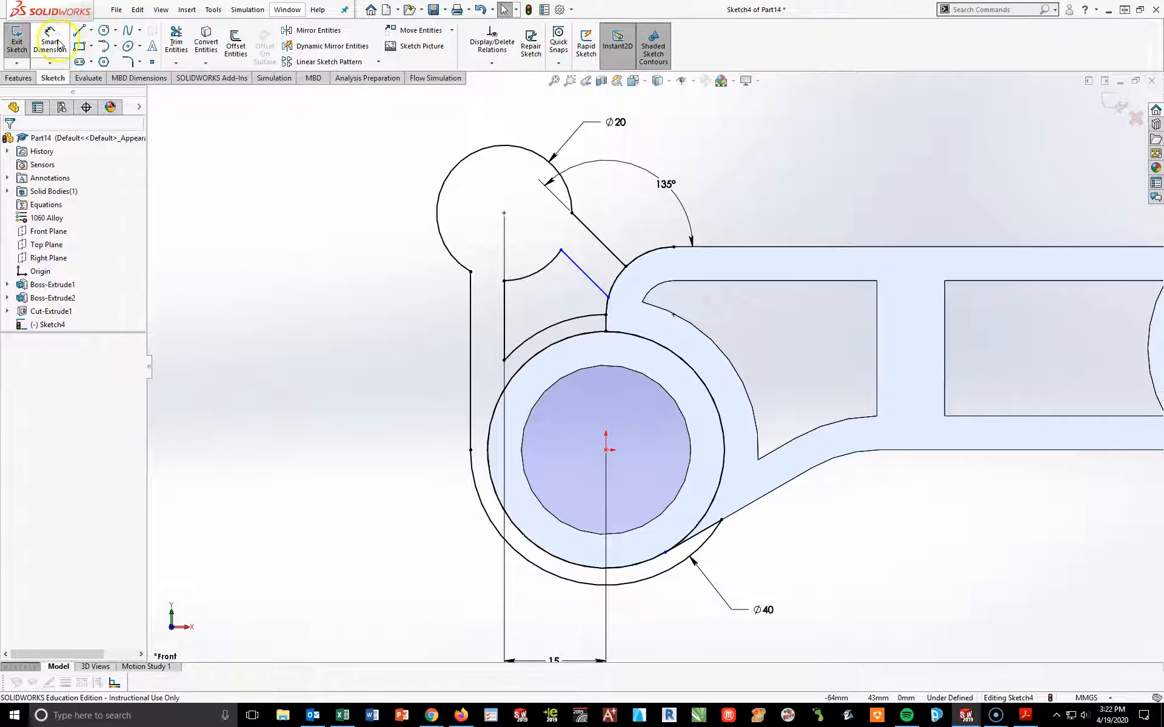
click(583, 274)
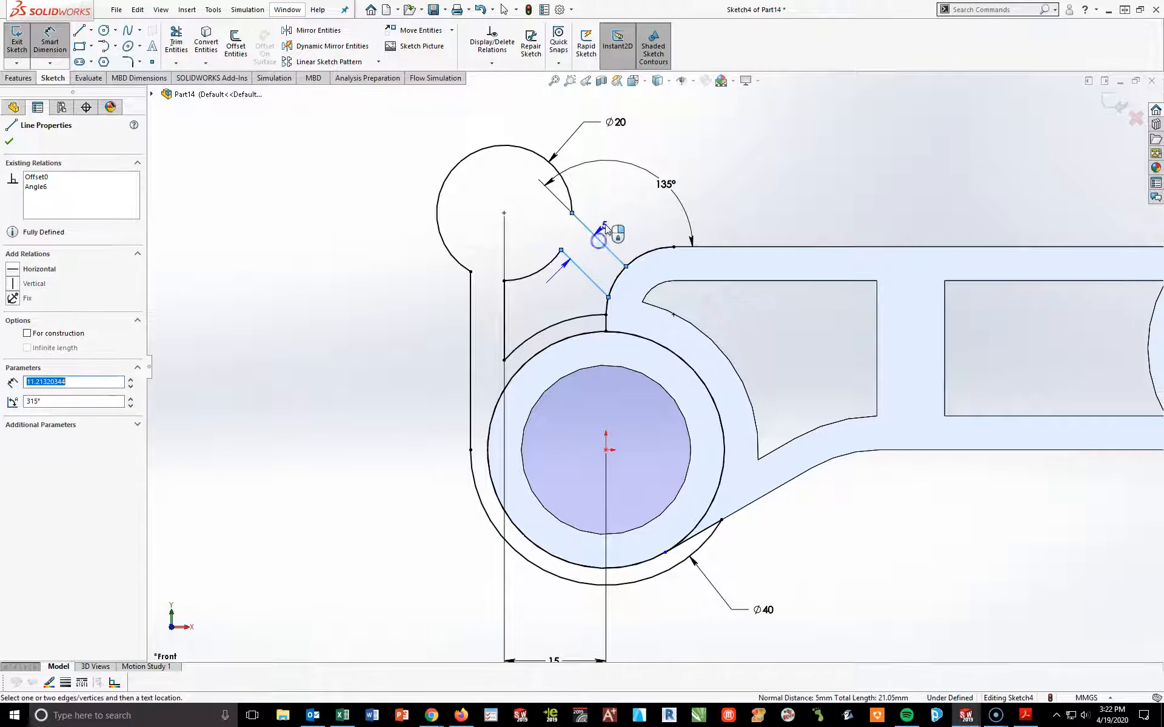
click(621, 237)
click(556, 202)
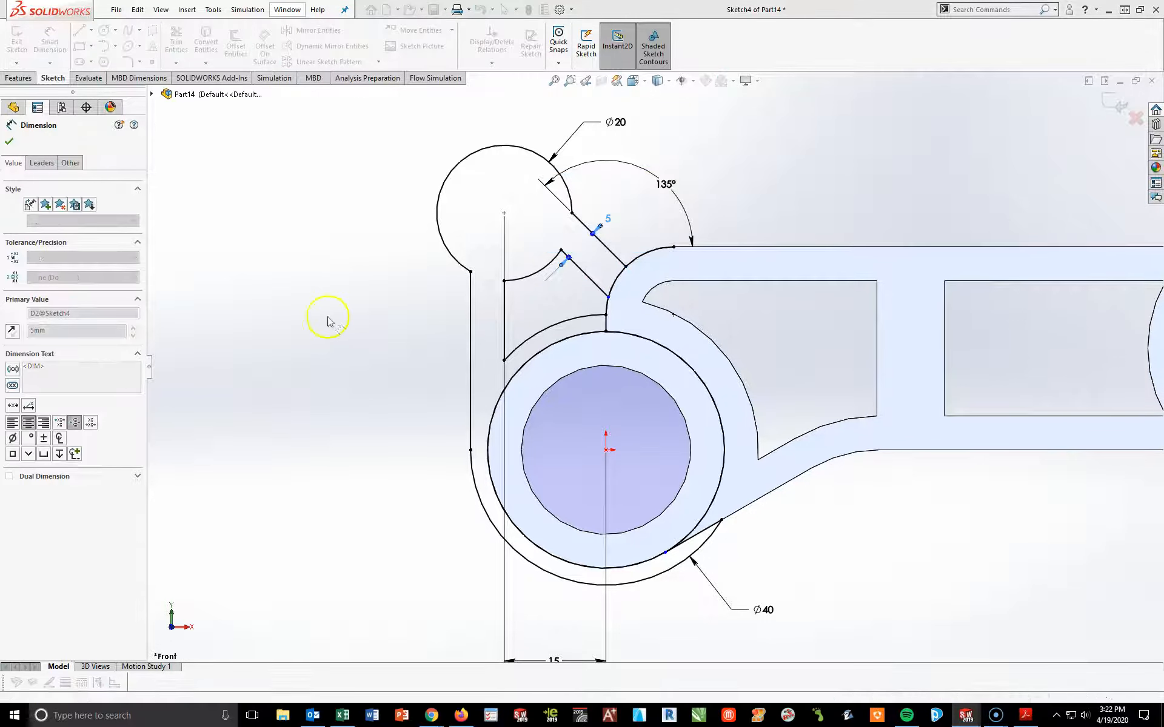
key(Escape)
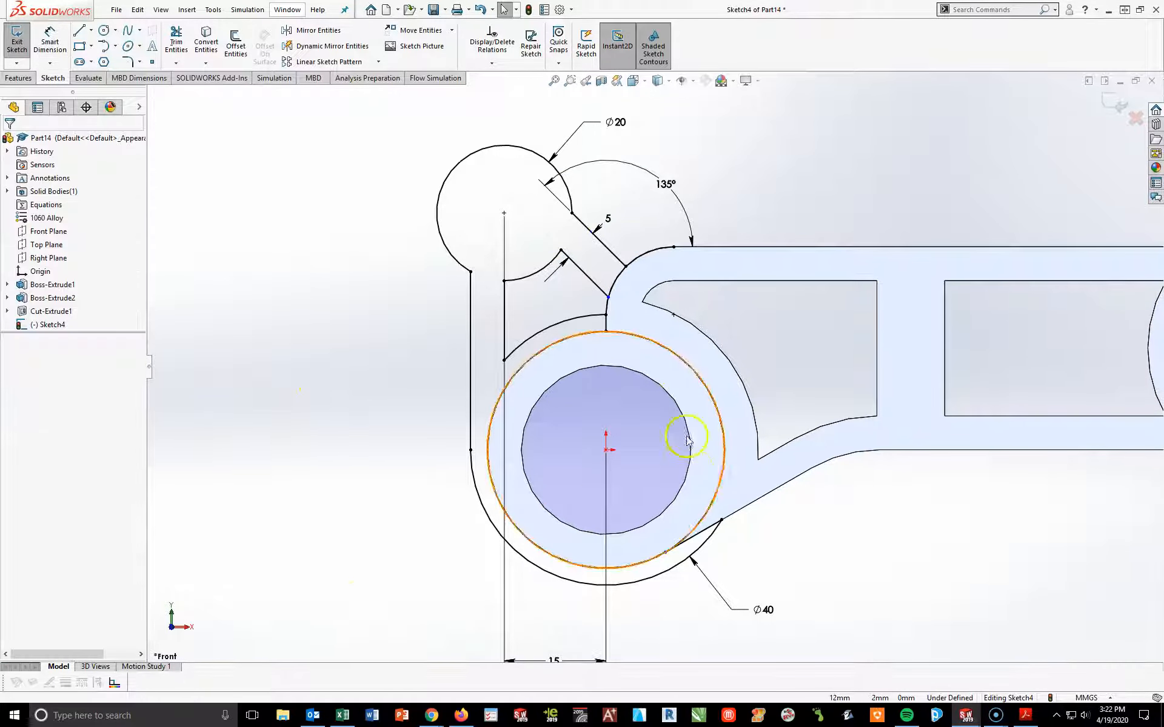
Trim away the arm-side portion of the converted hub circle
click(183, 43)
click(717, 410)
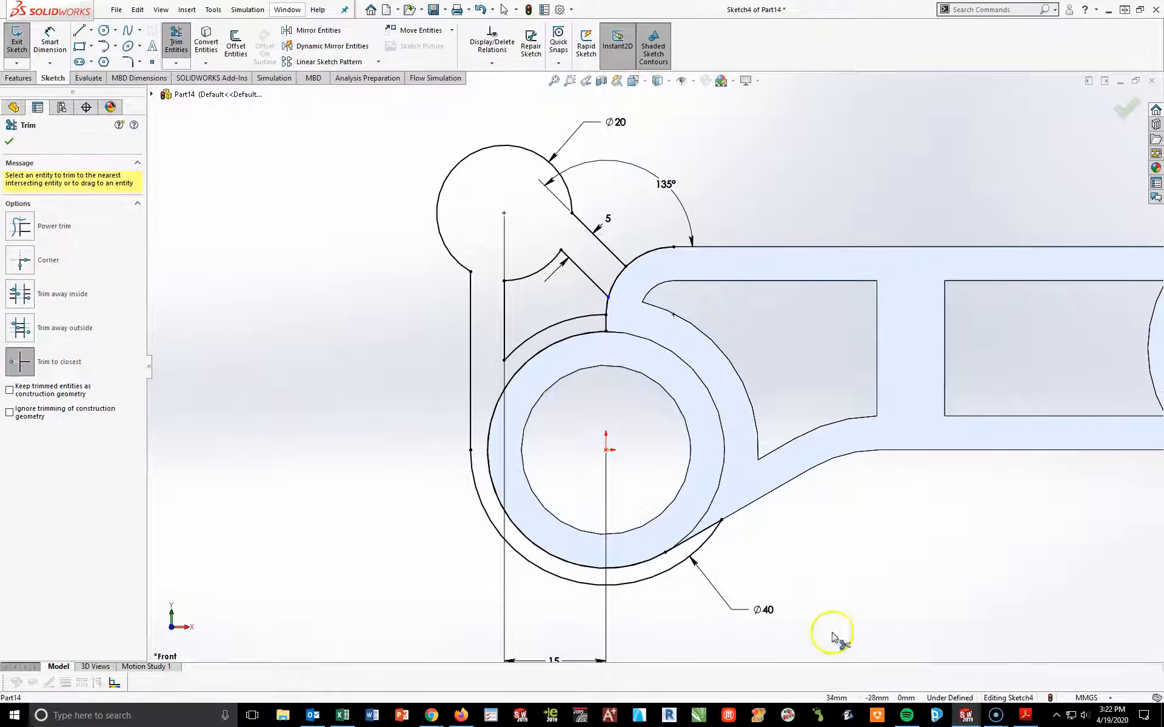
scroll(625, 392, down, 2)
key(Escape)
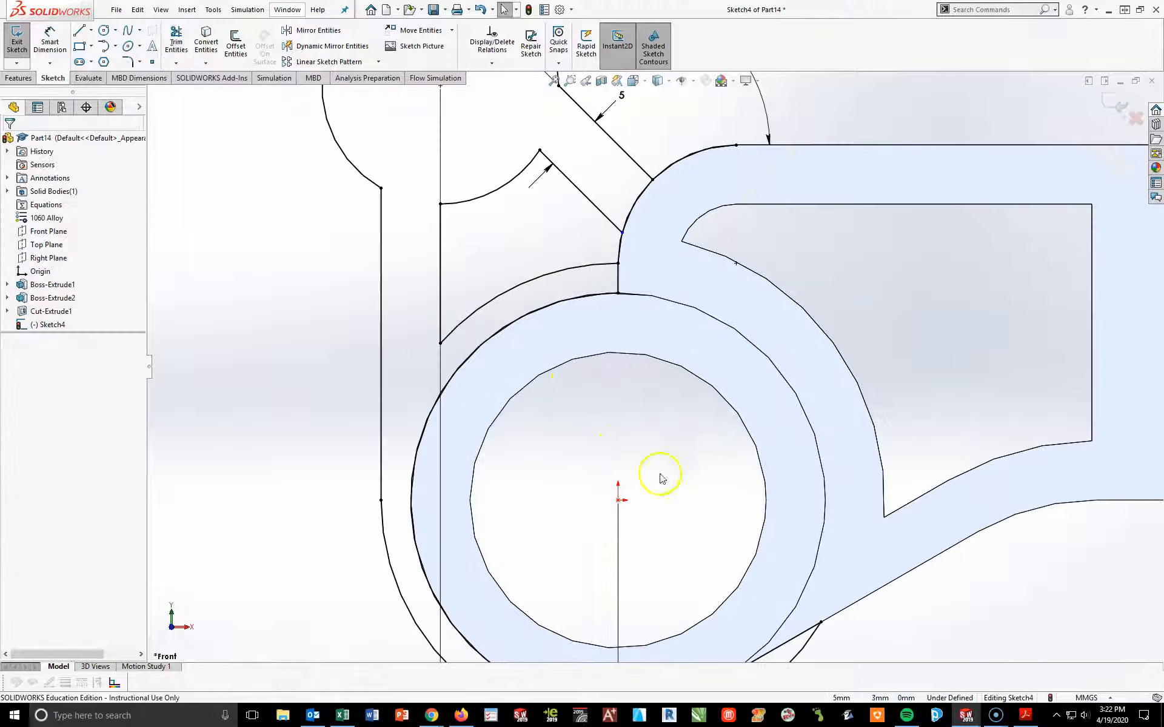
scroll(587, 380, up, 1)
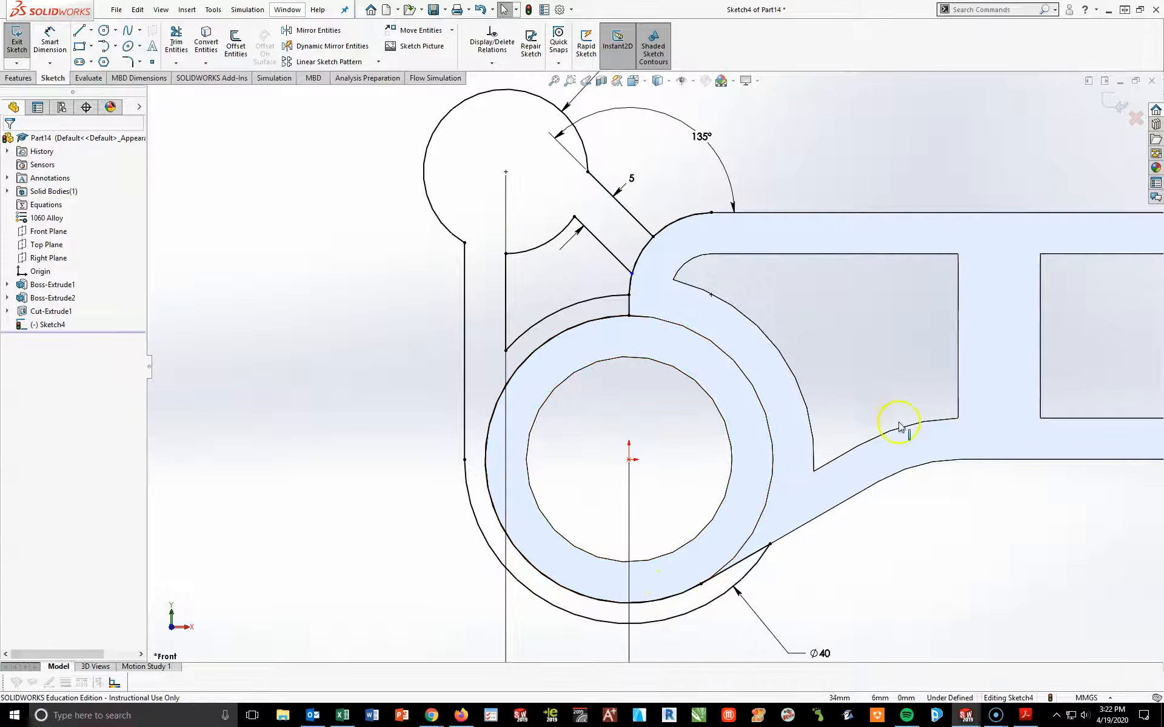
scroll(414, 352, up, 2)
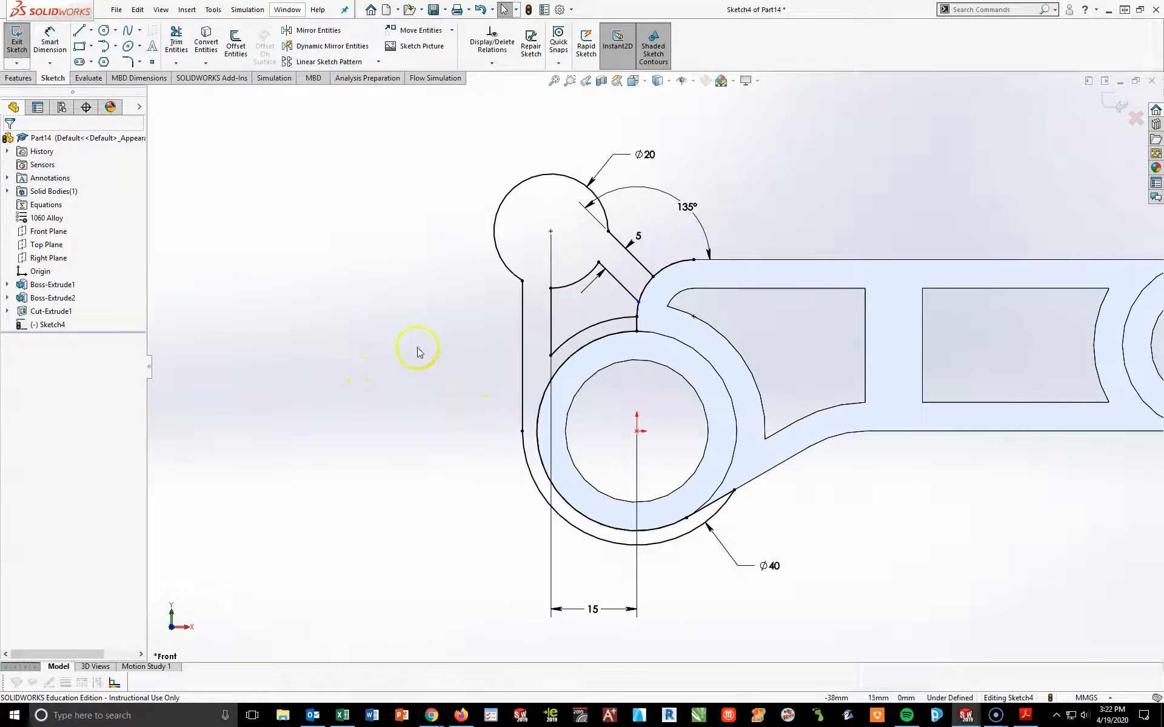
scroll(828, 461, up, 1)
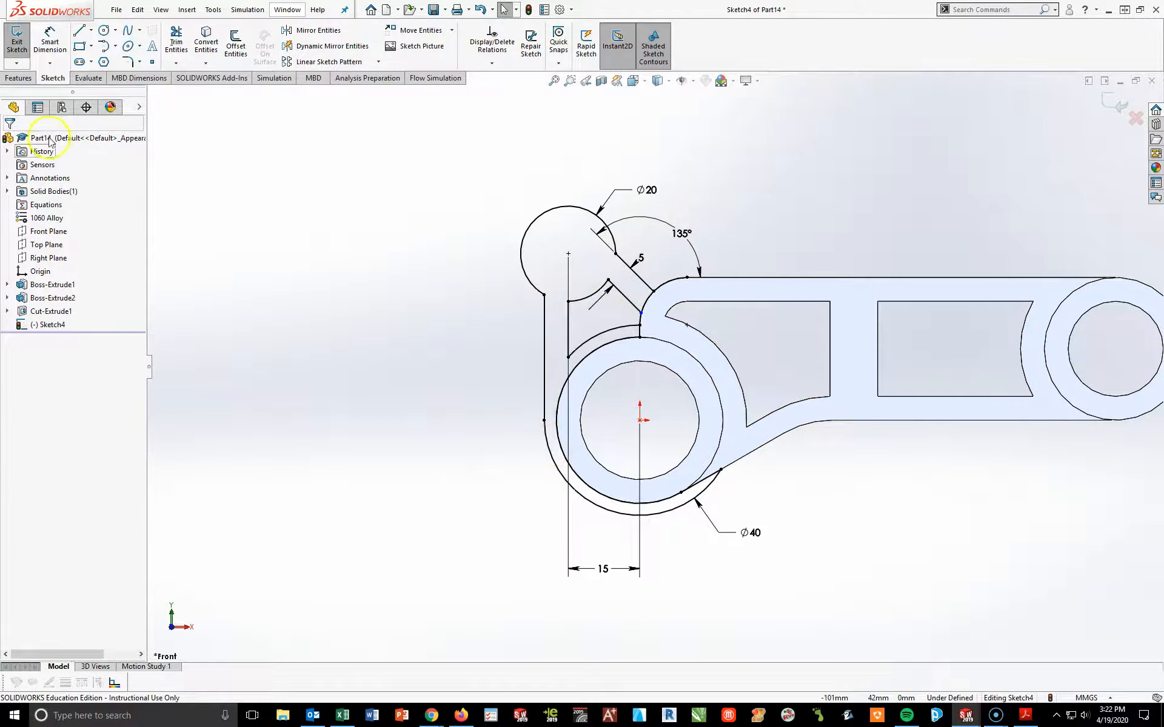
click(19, 77)
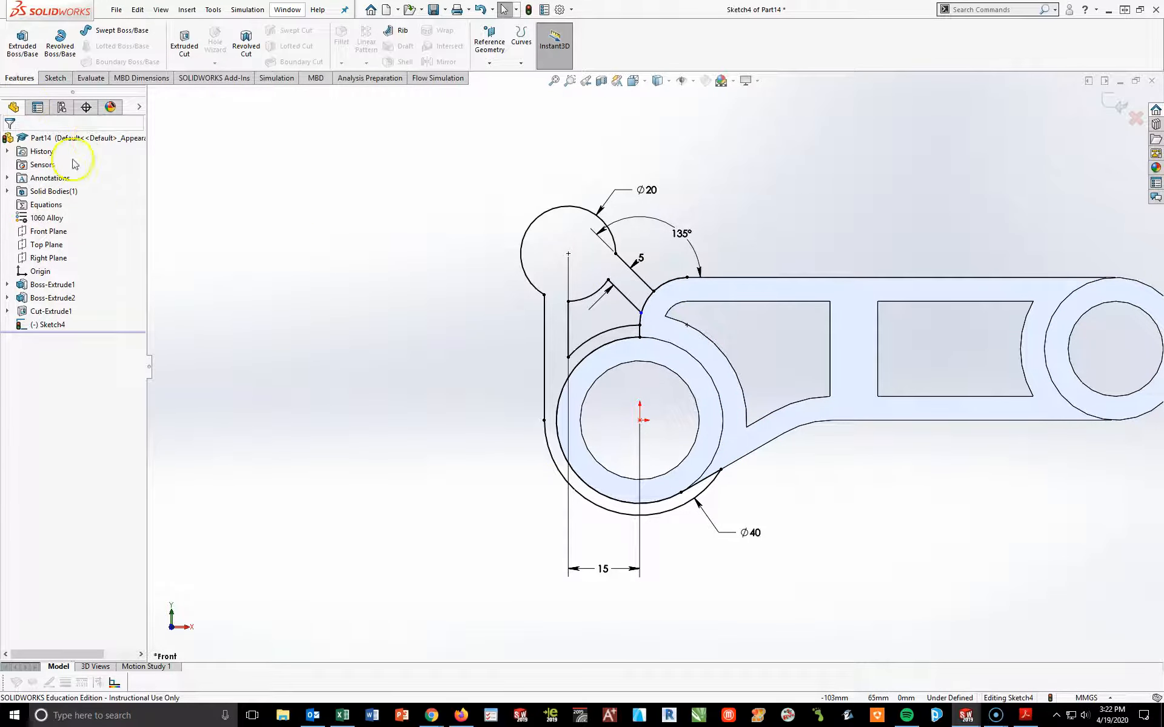
click(37, 54)
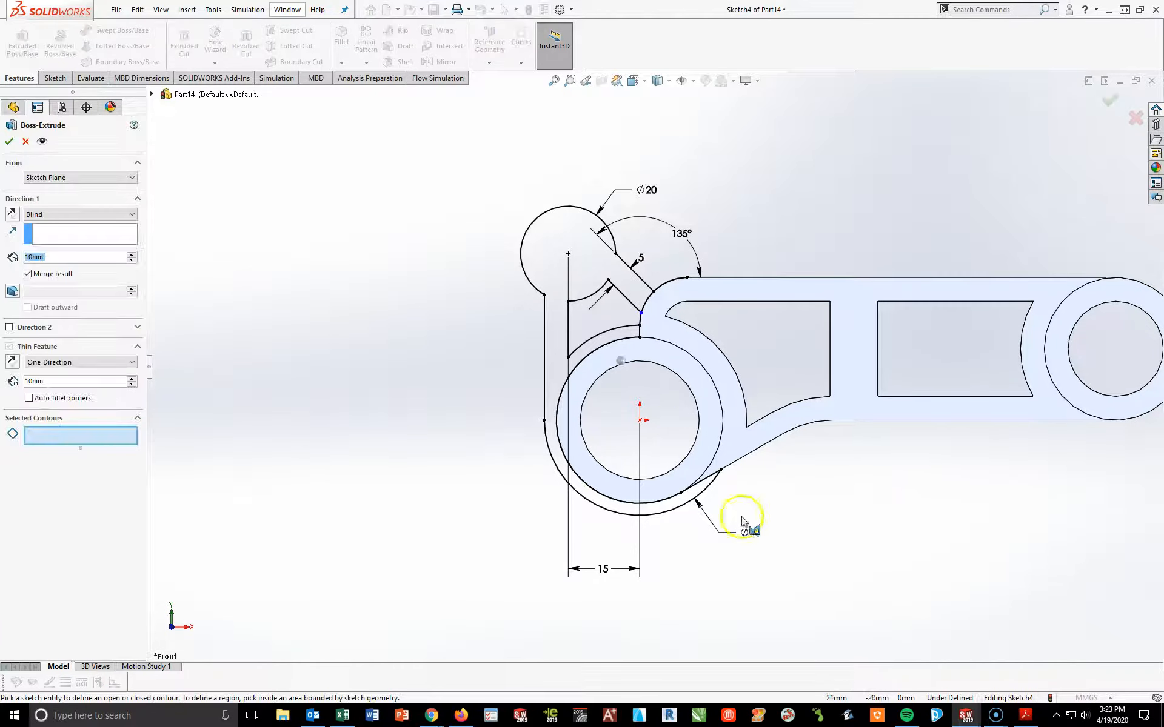
click(541, 261)
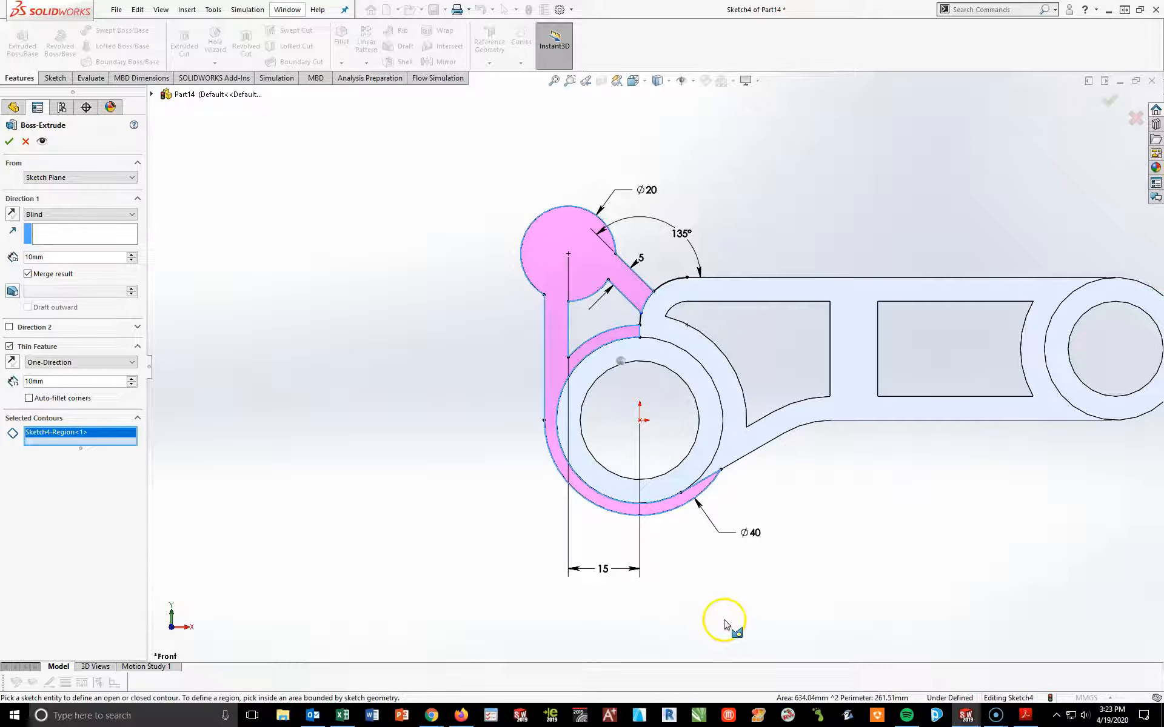
click(25, 141)
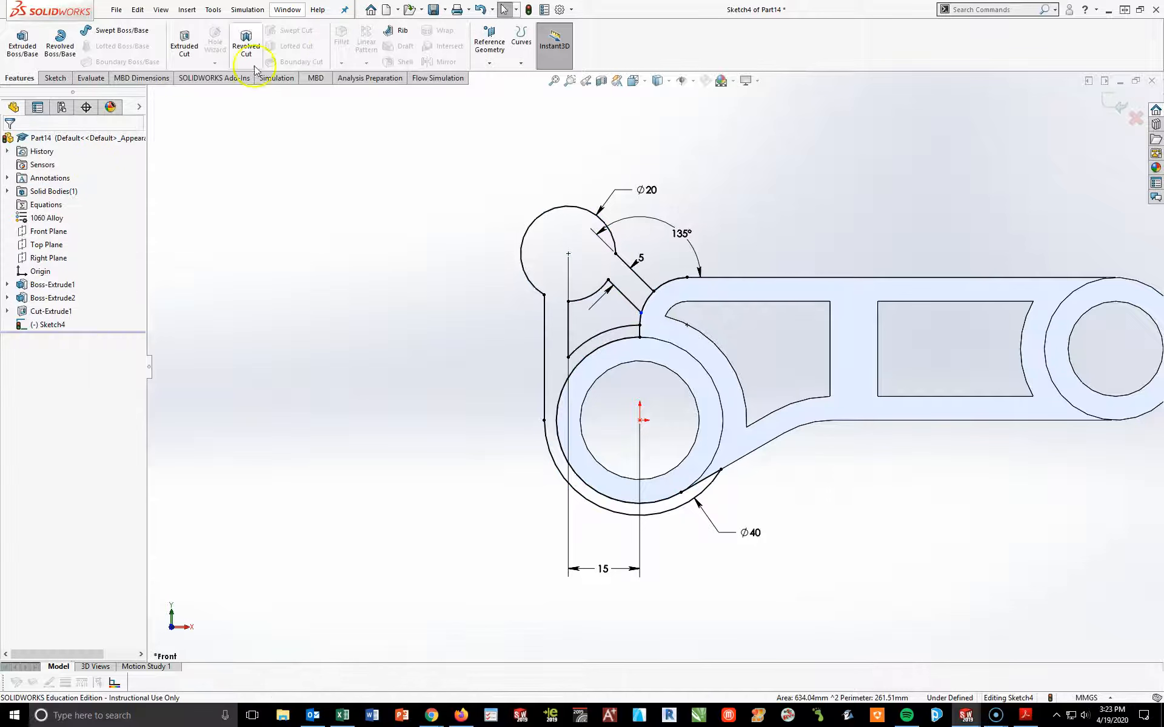
Trim the short piece of the converted corner arc between the lower slanted line and the short vertical line above the hub
click(54, 78)
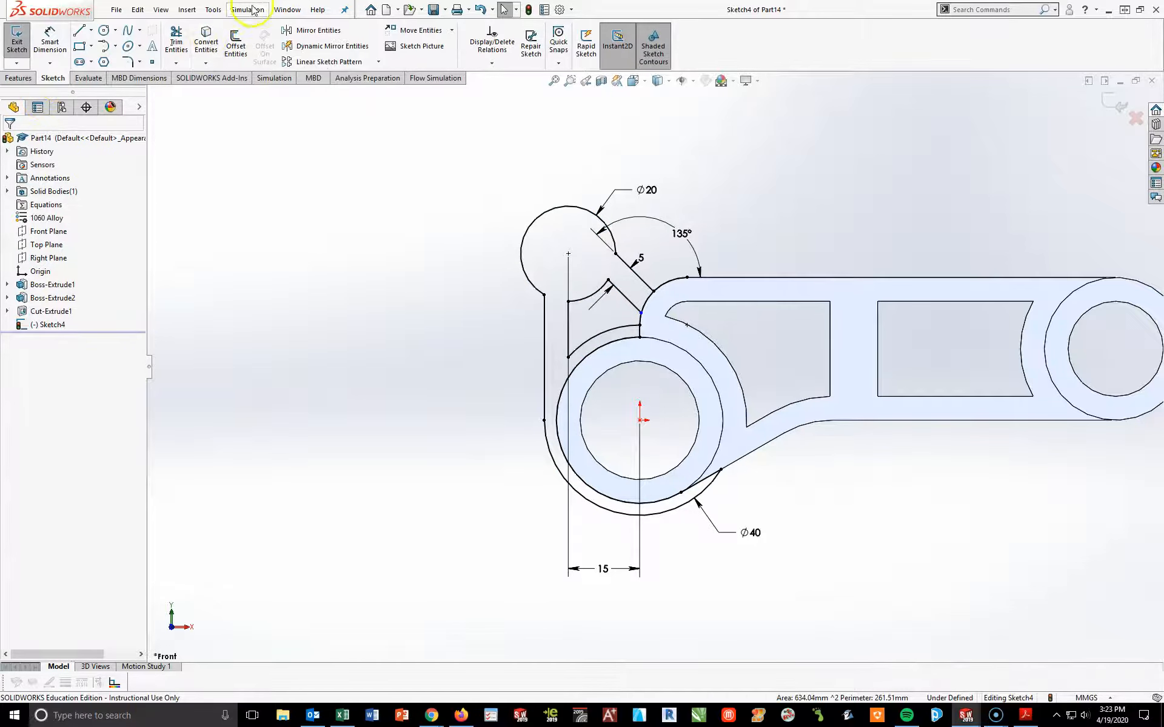
click(177, 44)
scroll(646, 324, down, 8)
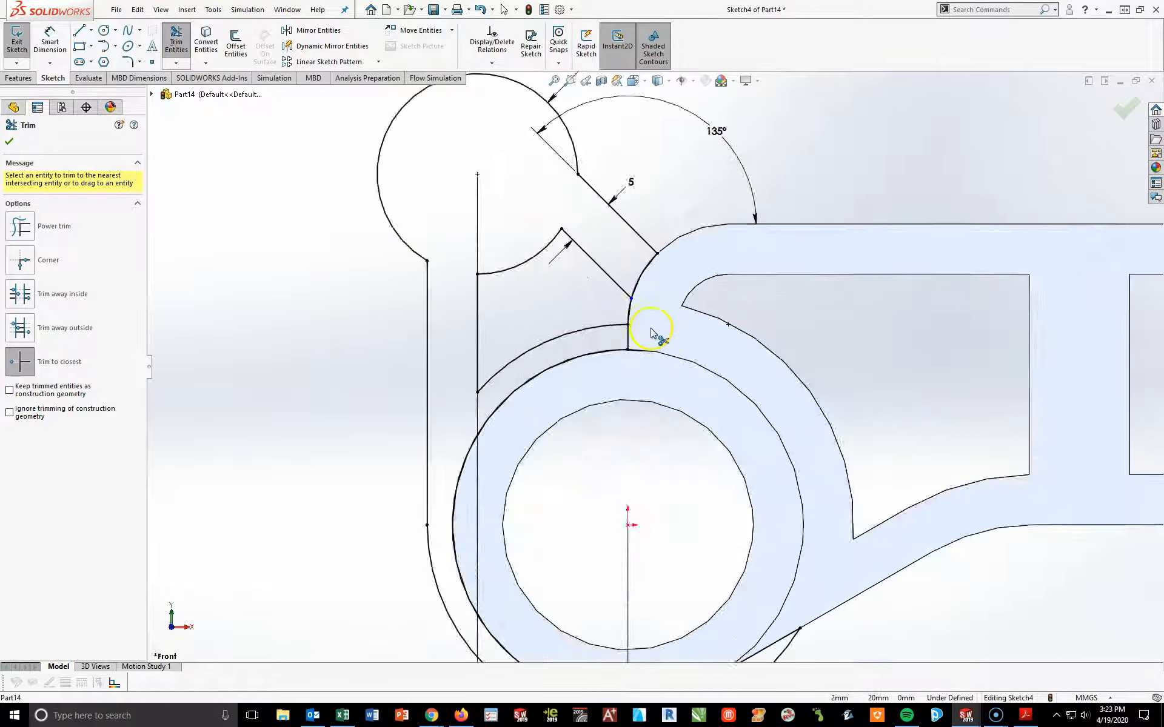
click(593, 309)
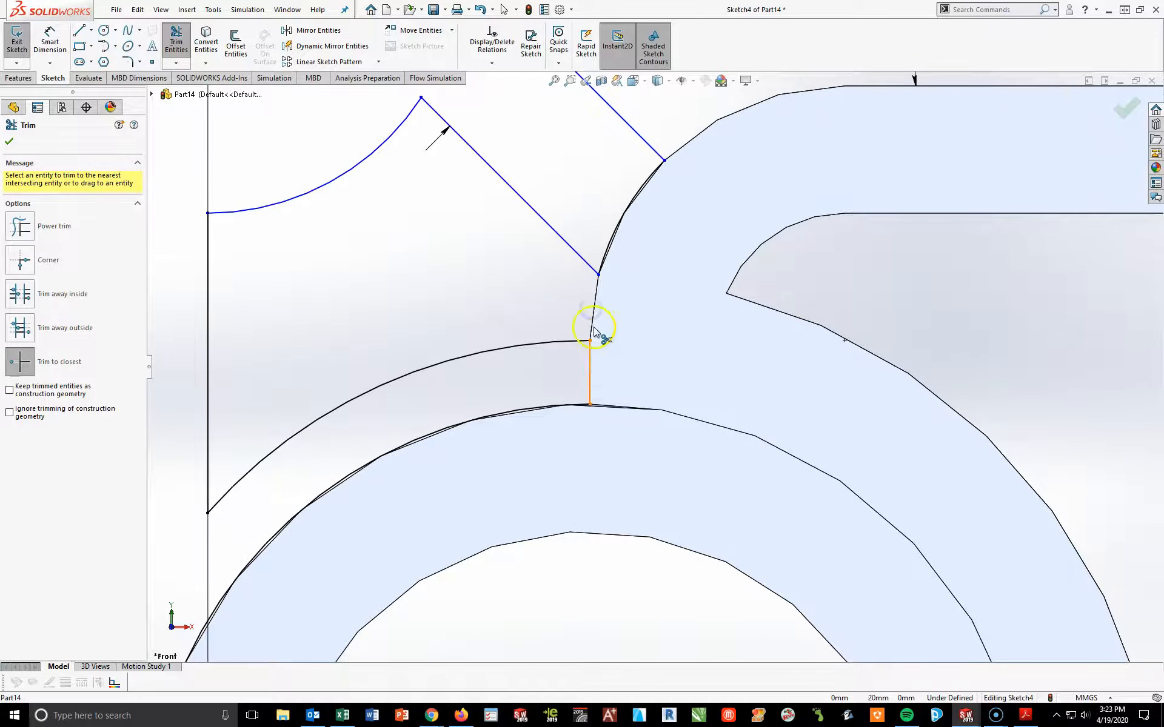
key(Escape)
scroll(591, 317, up, 3)
scroll(658, 370, up, 2)
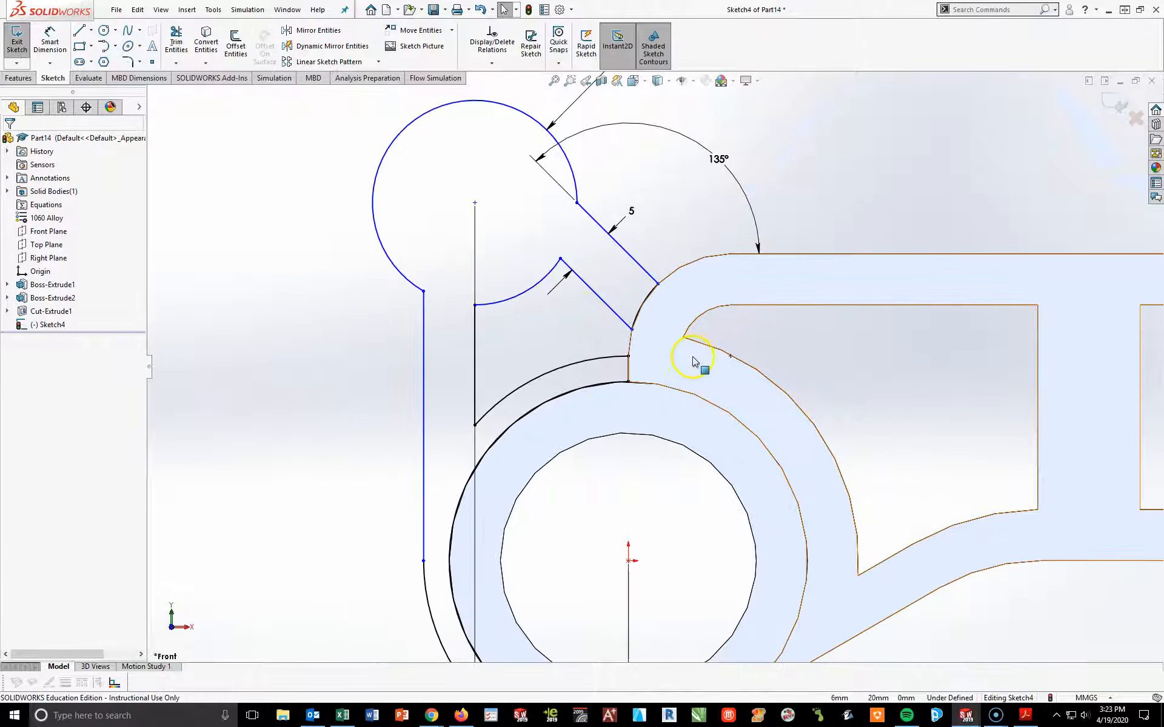
Dimension the small boss's centre 35 mm vertically from the origin
click(732, 361)
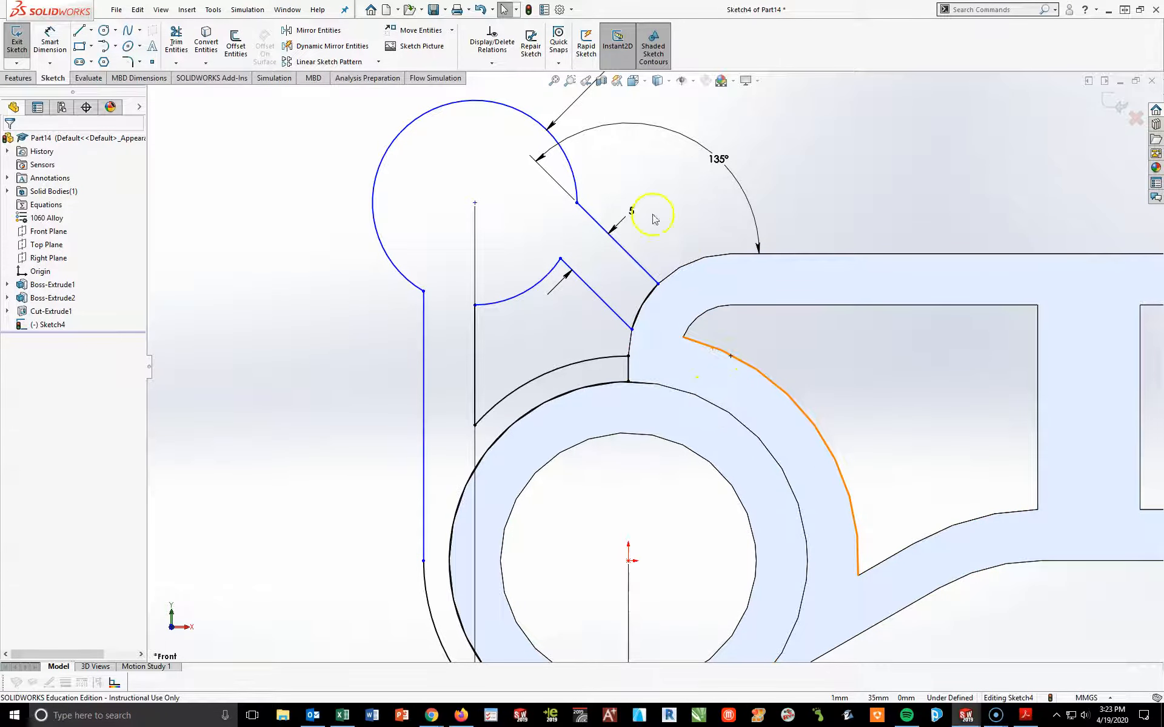
click(578, 204)
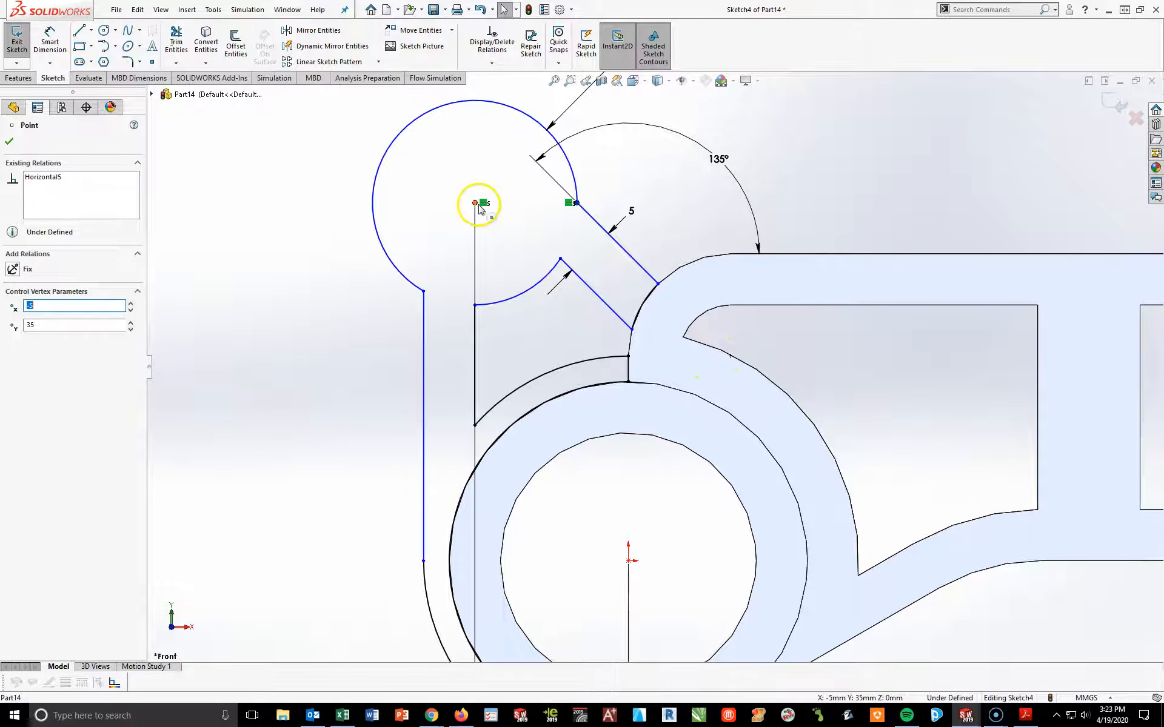
click(303, 322)
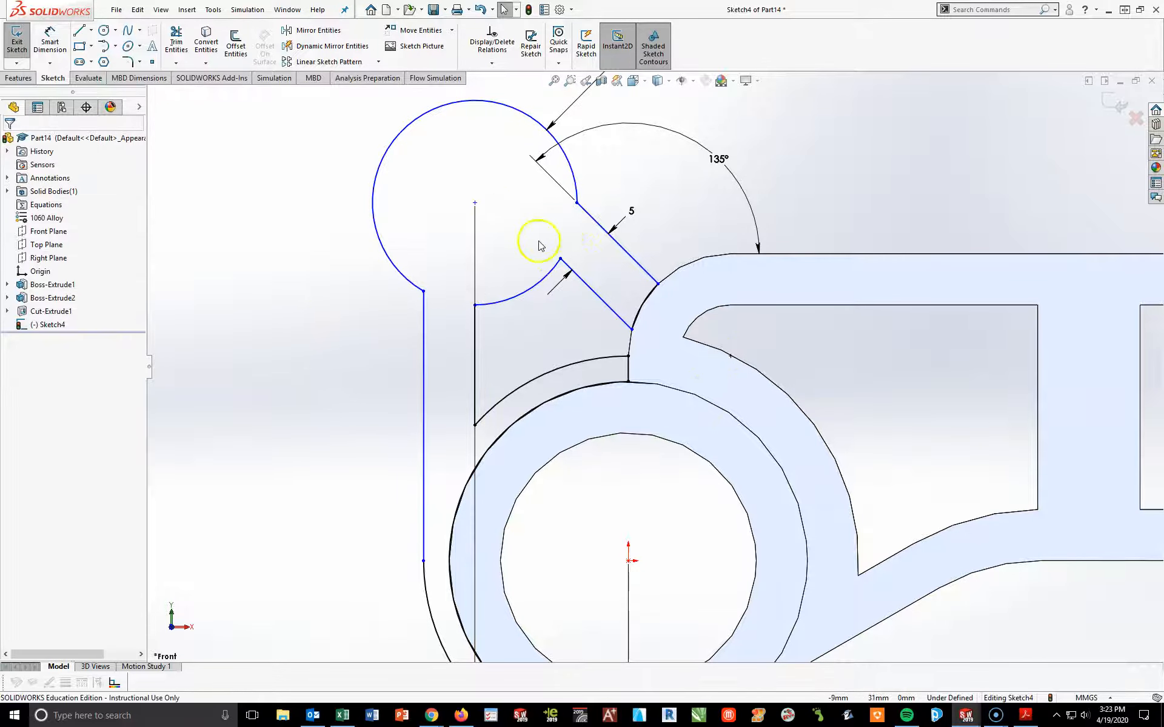
scroll(595, 256, up, 3)
click(50, 42)
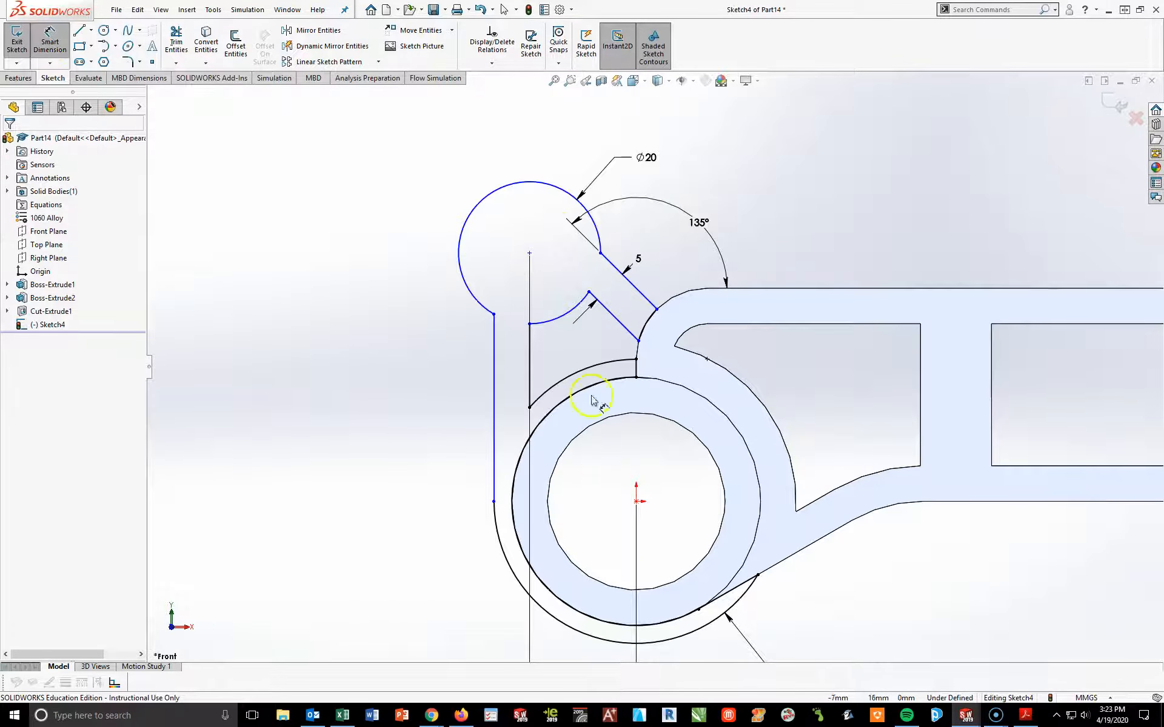
click(529, 255)
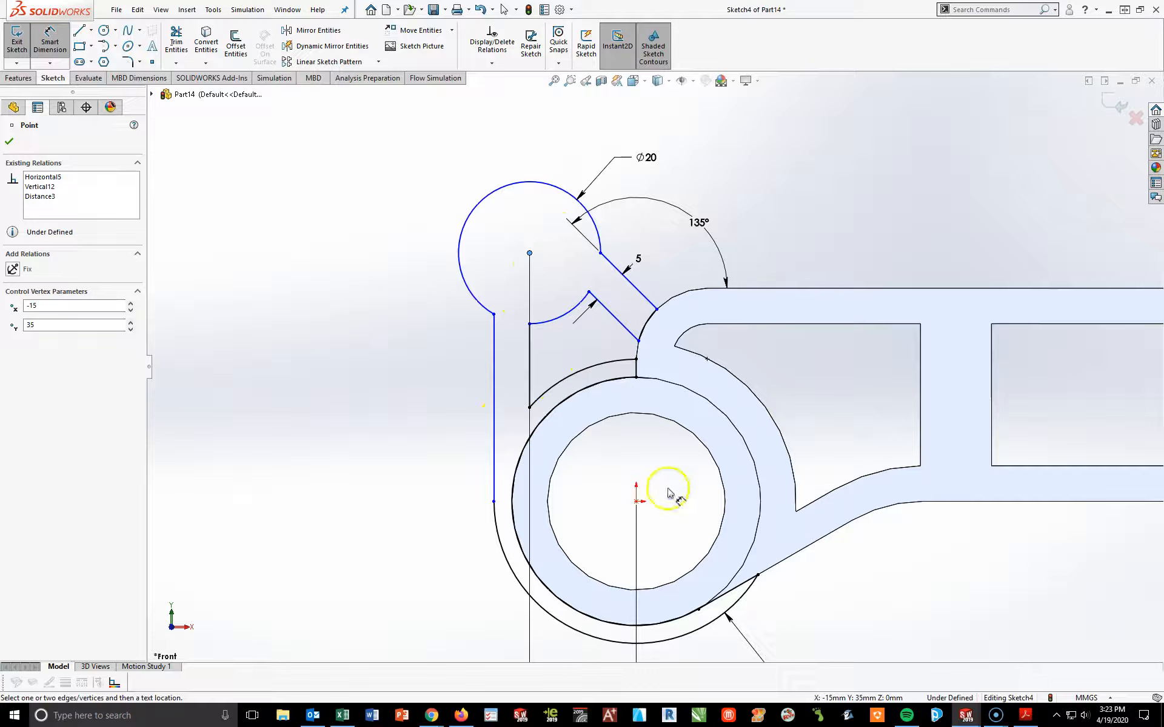
click(636, 501)
click(370, 397)
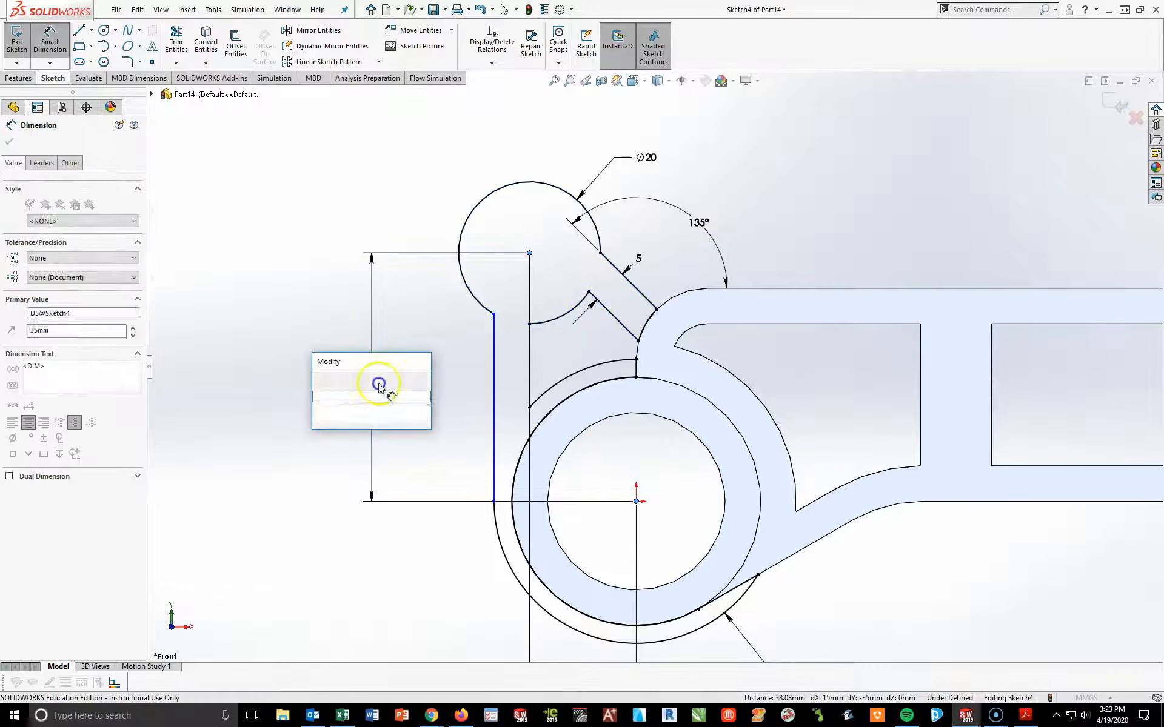
key(Return)
scroll(593, 467, up, 1)
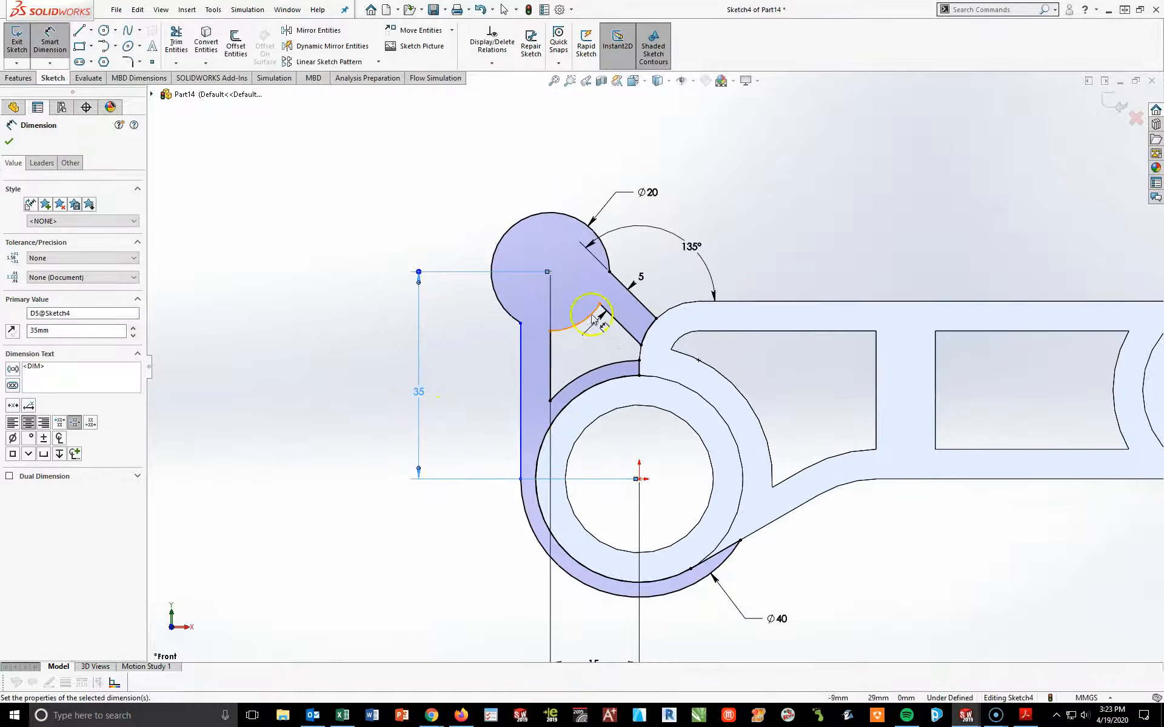
key(Escape)
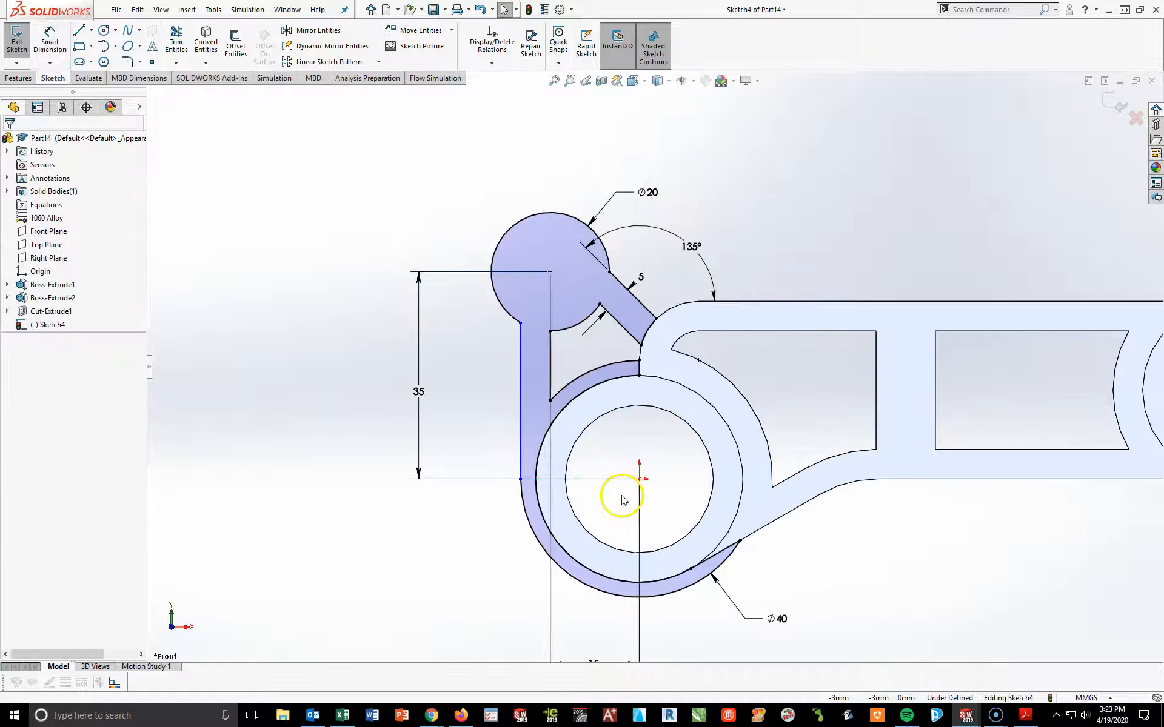
Add a 5 mm dimension between the two vertical lines below the small boss
click(50, 42)
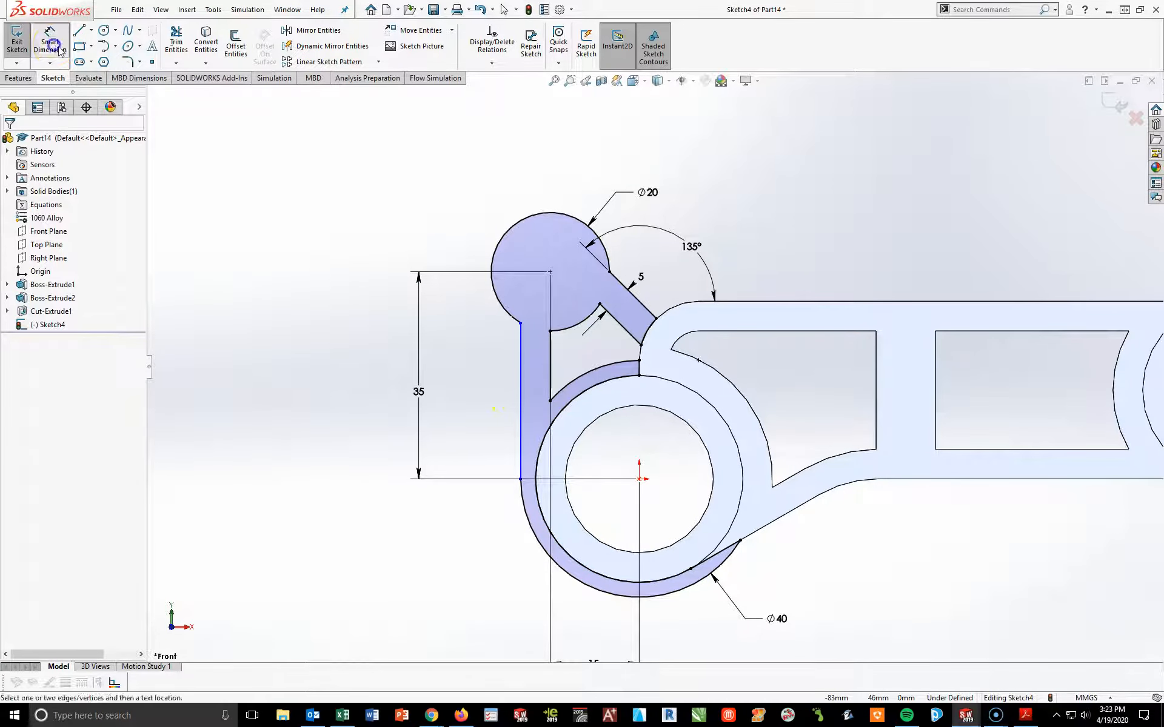
click(520, 404)
click(549, 369)
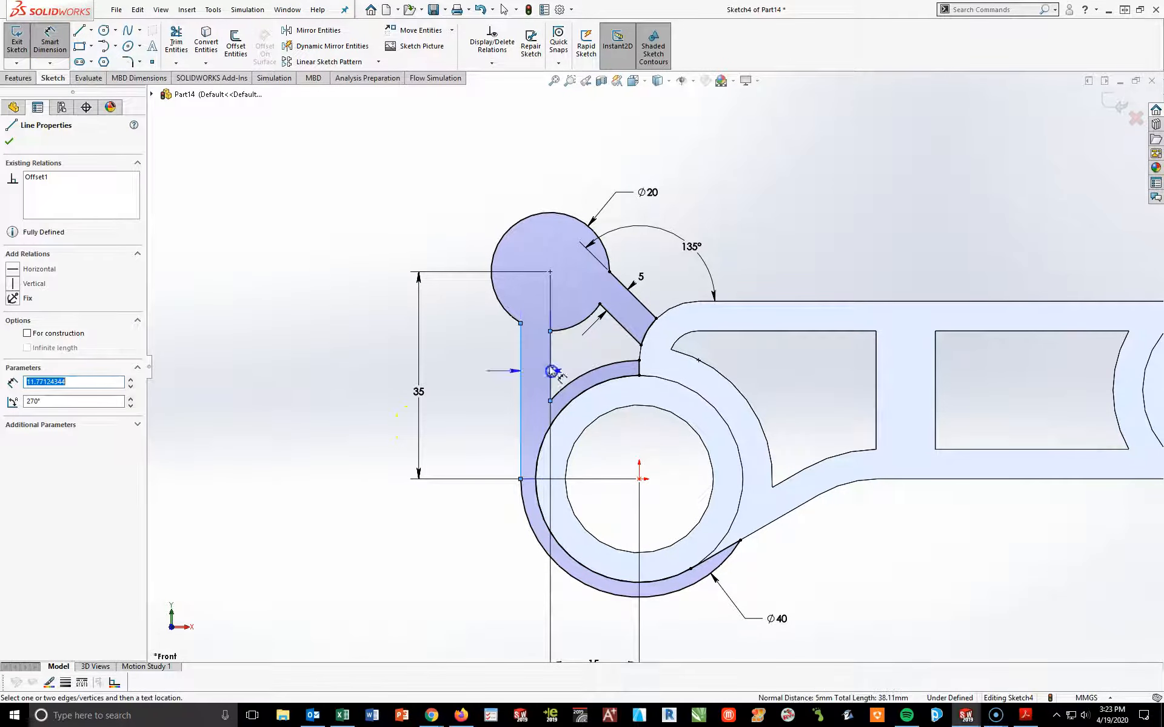
click(474, 162)
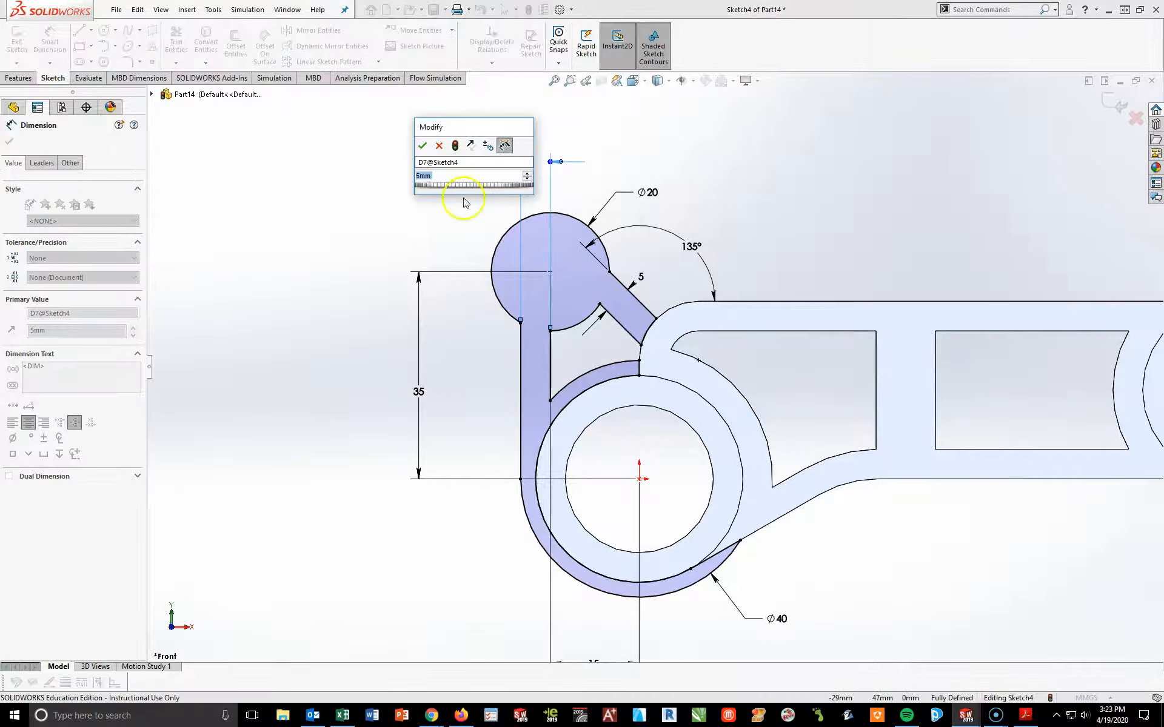
key(Return)
click(283, 358)
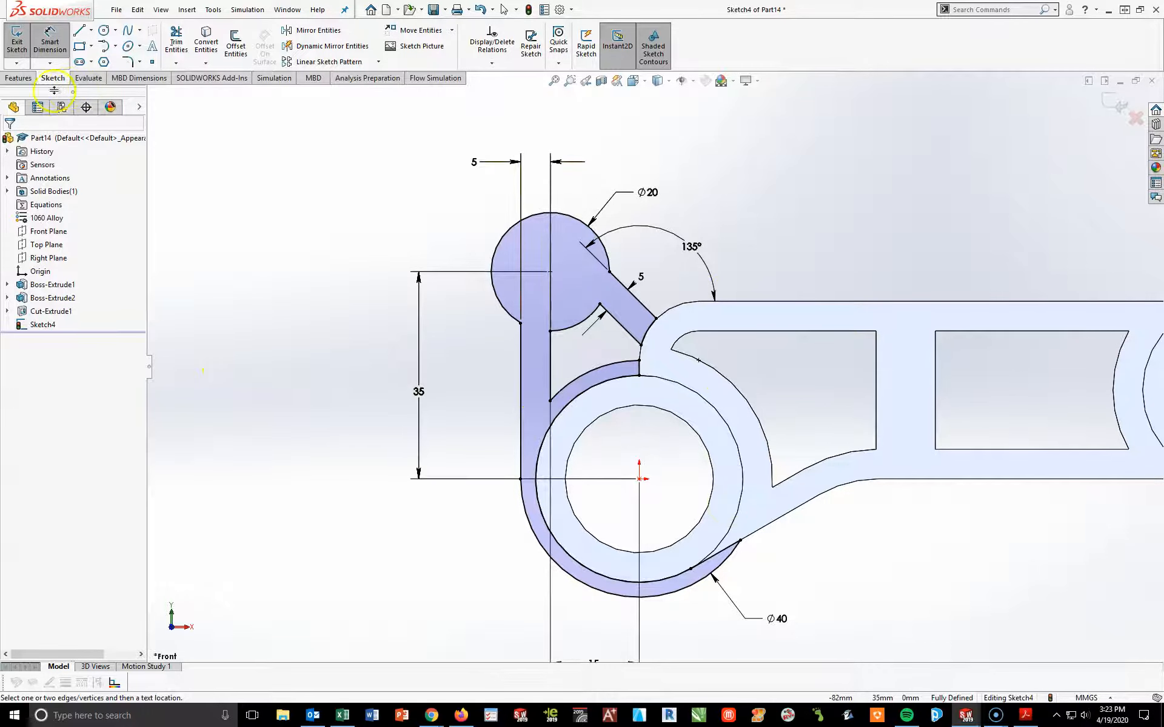
Extrude the small boss profile 5 mm with the Mid Plane end condition, merged with the body
click(18, 77)
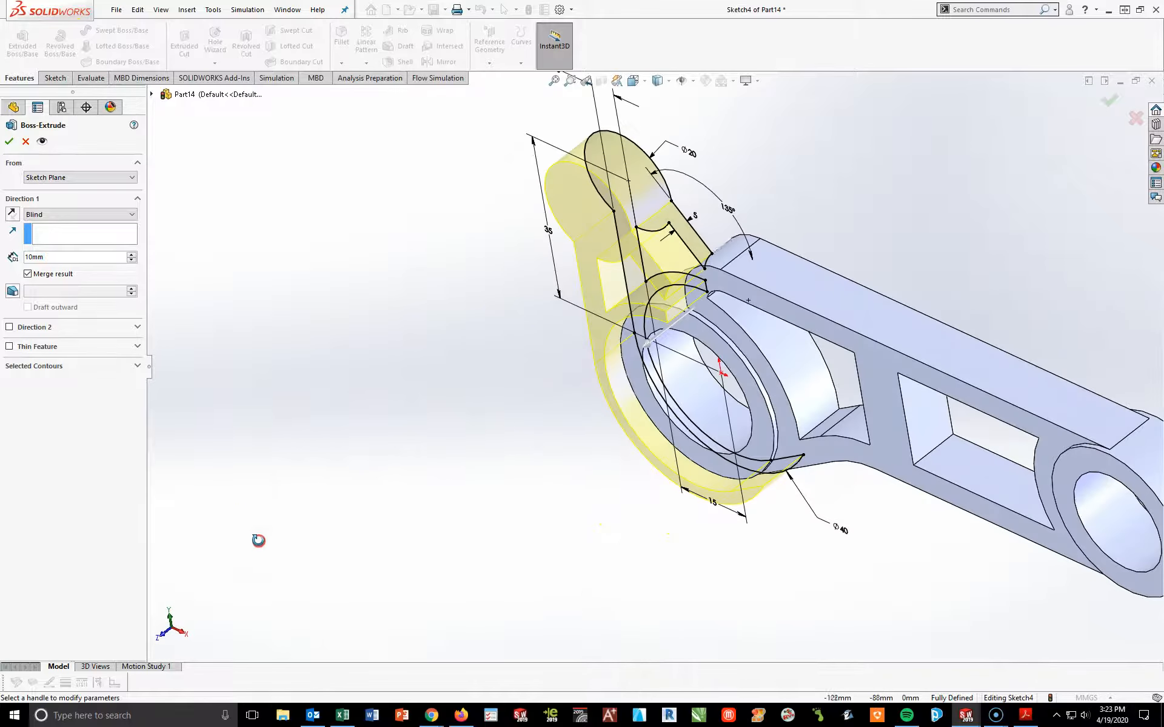
click(68, 253)
text(5)
key(Return)
click(56, 216)
click(56, 272)
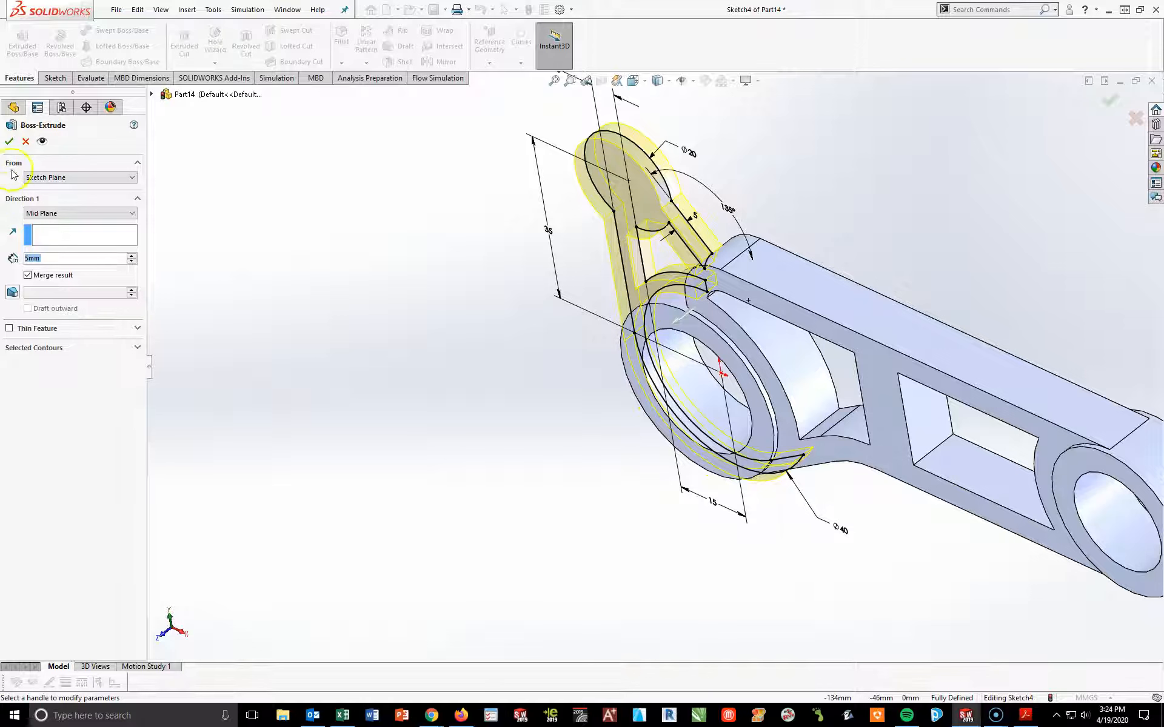
click(9, 141)
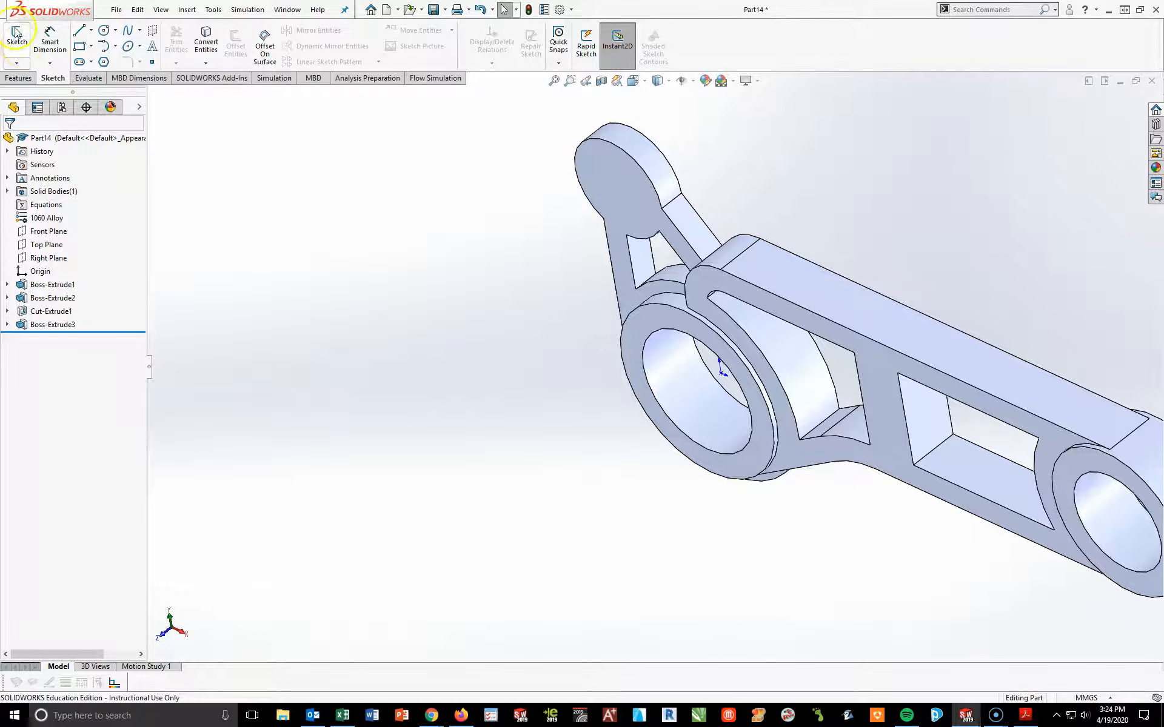
Start a new sketch on the Front Plane and orient the view normal to it
click(48, 231)
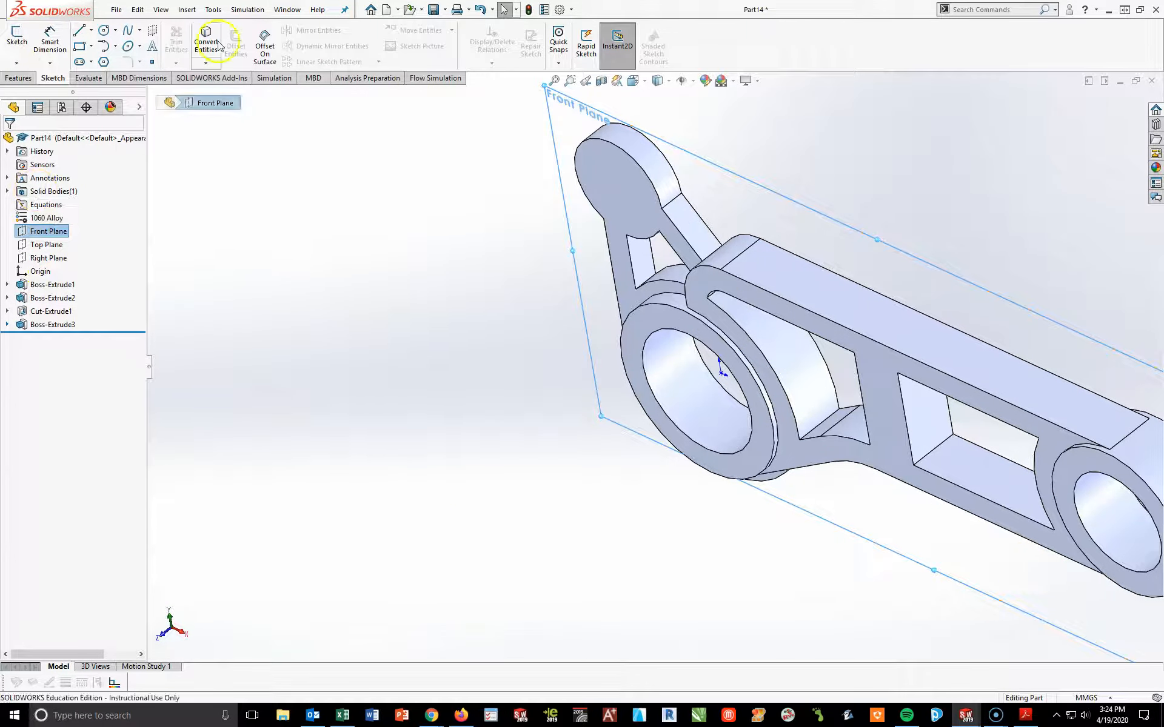
click(19, 38)
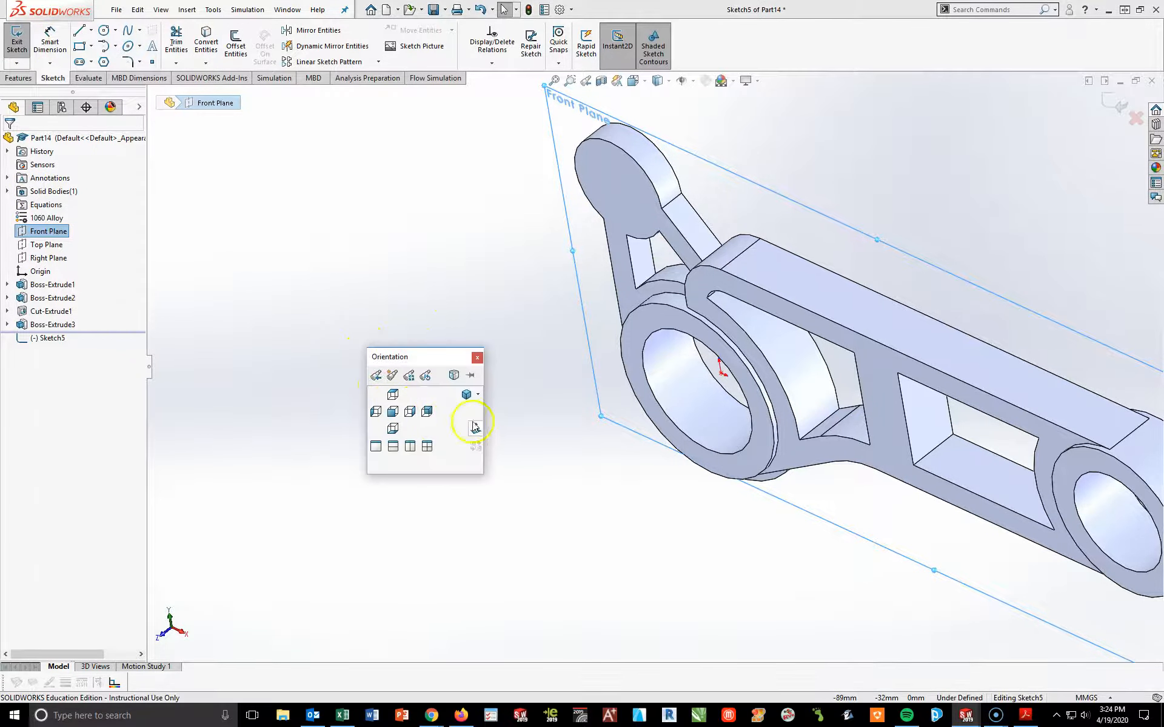
click(474, 427)
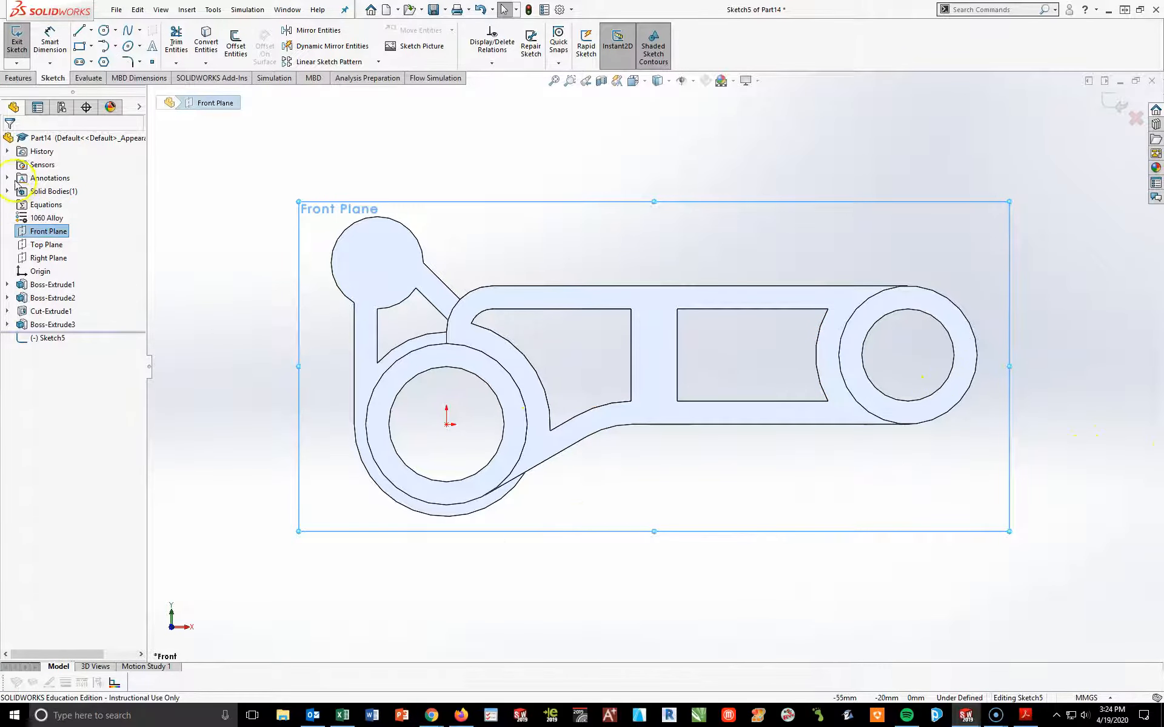
Sketch a circle centred on the small boss and dimension its diameter as 9 mm
click(104, 32)
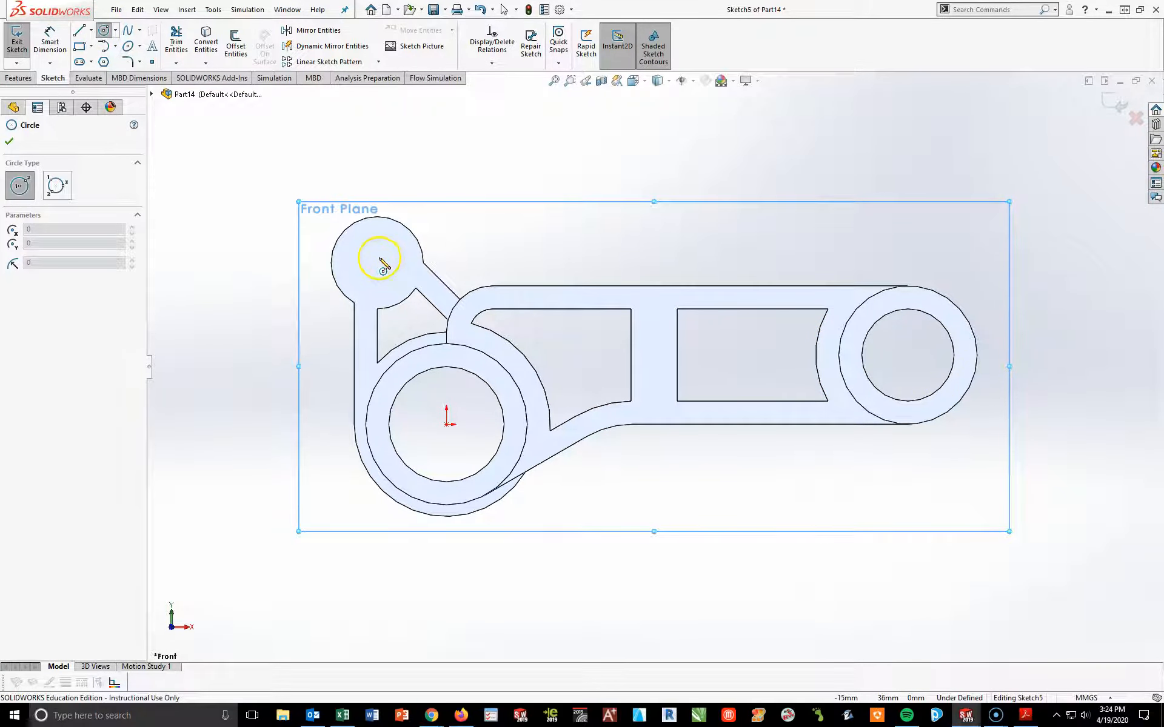
key(Escape)
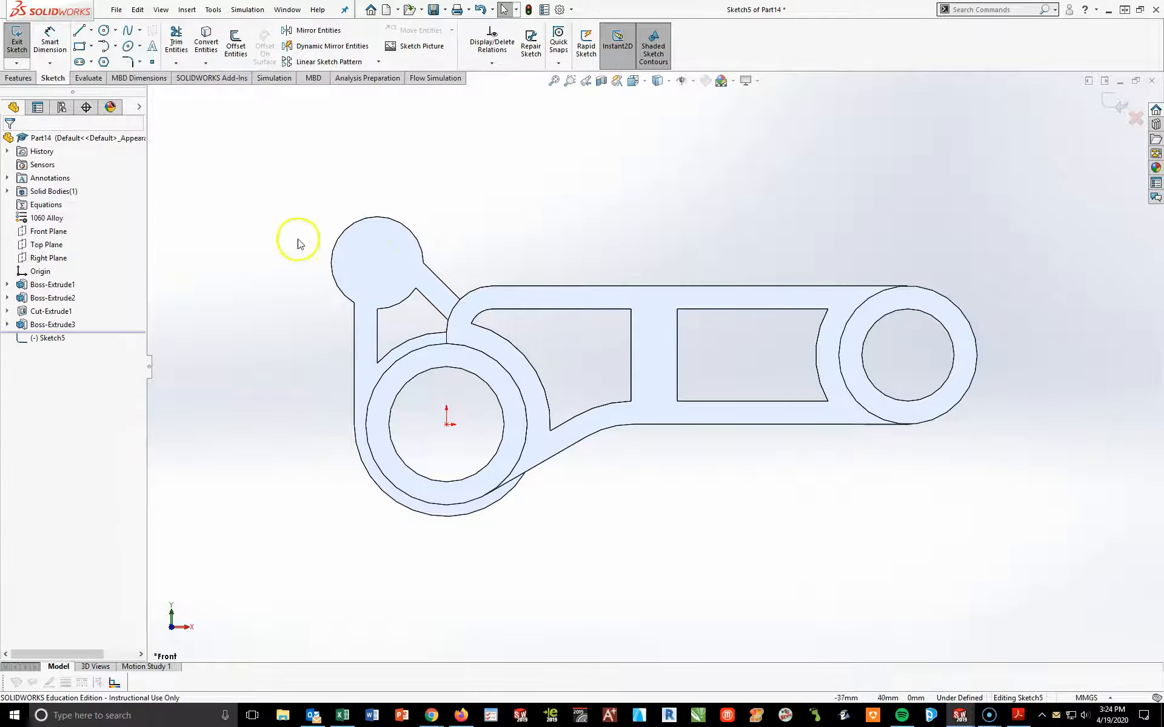
click(104, 31)
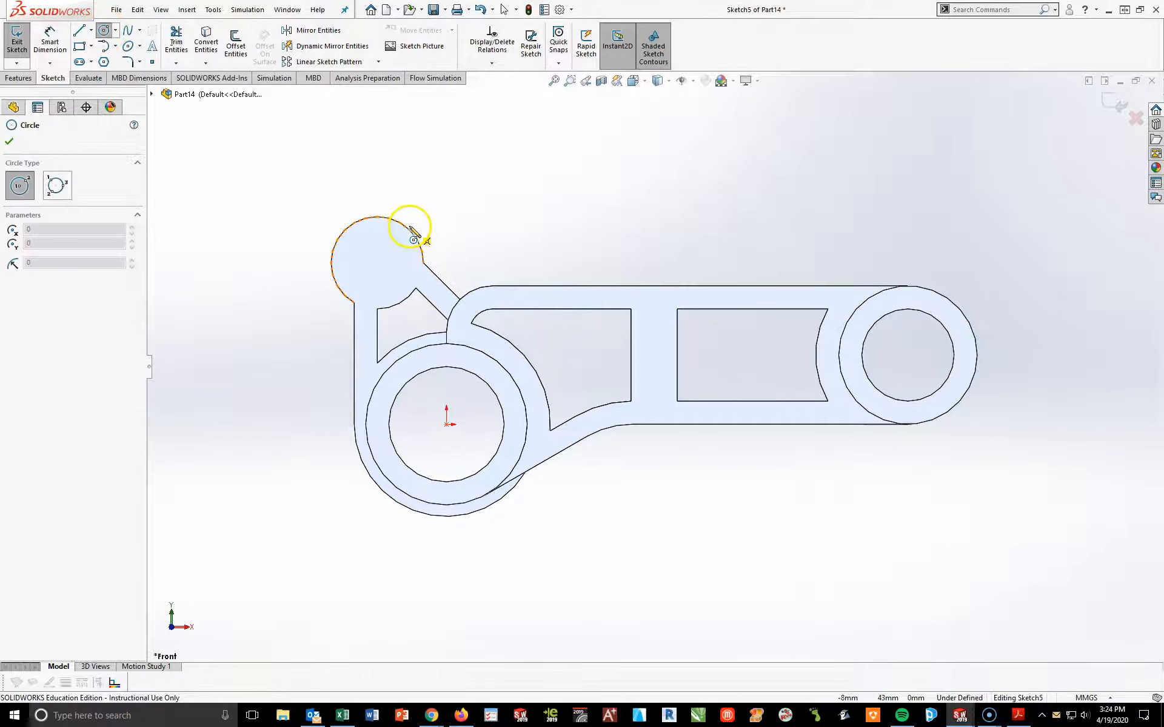
click(377, 263)
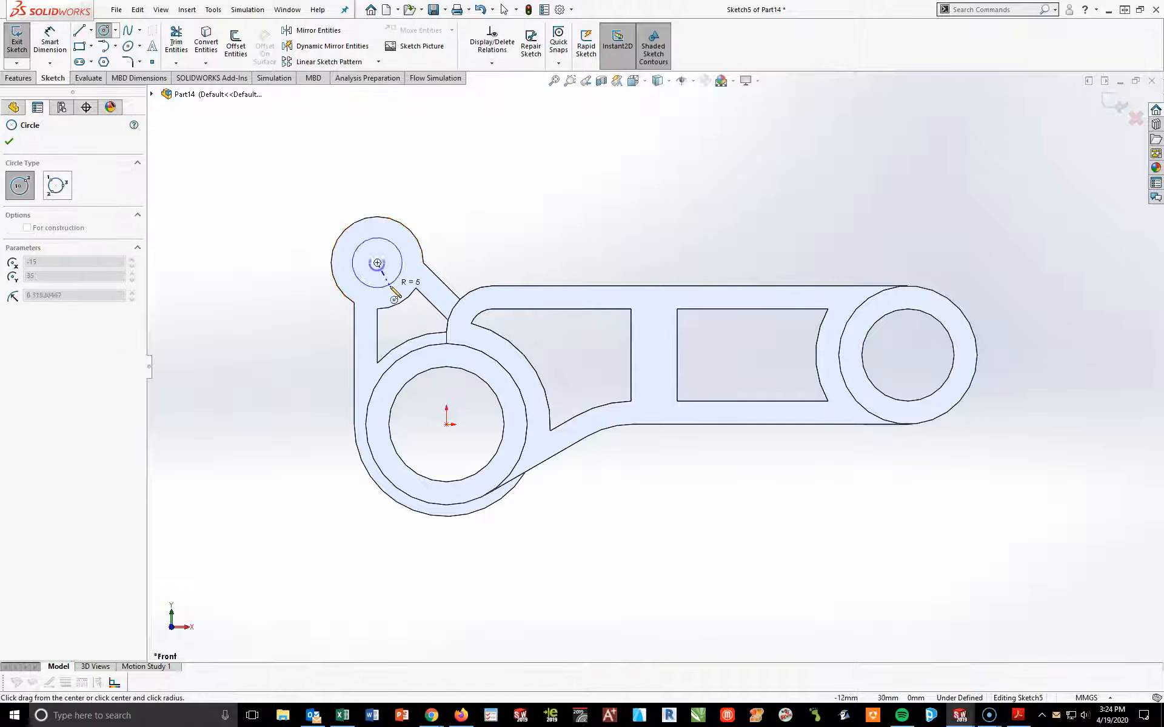
click(394, 294)
click(49, 43)
click(389, 240)
click(460, 201)
text(9)
key(Return)
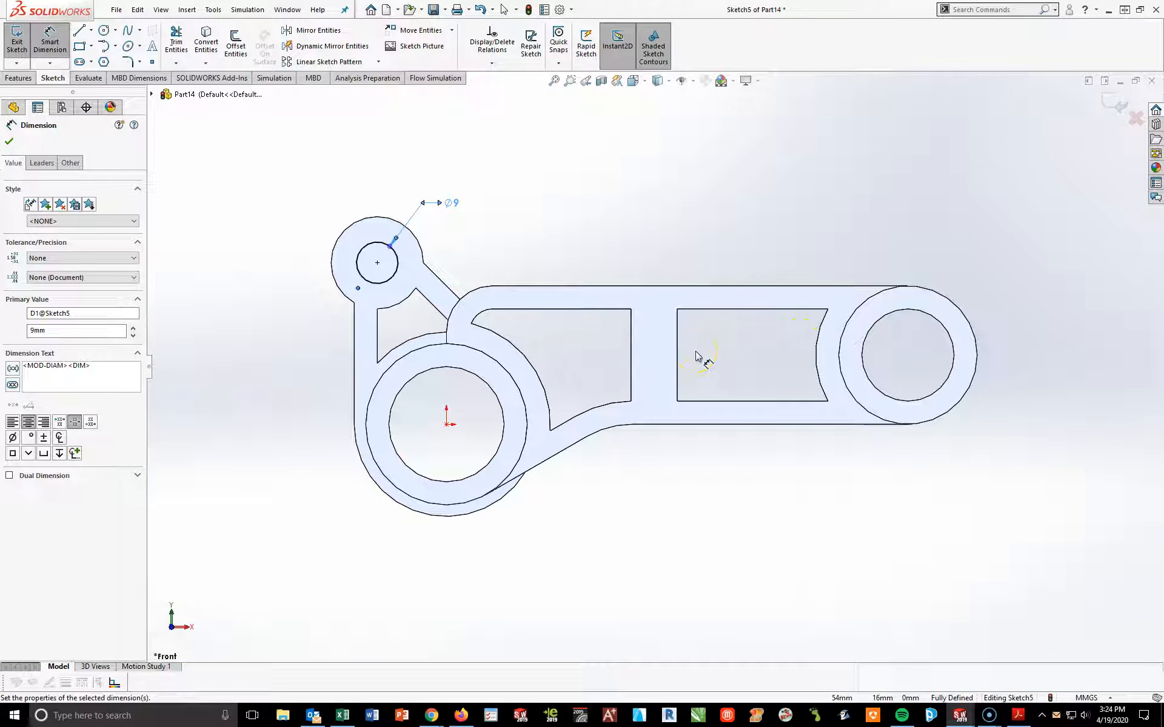
Extrude the 9 mm circle 10 mm with the Mid Plane end condition, merged with the body
middle_drag(527, 237, 483, 352)
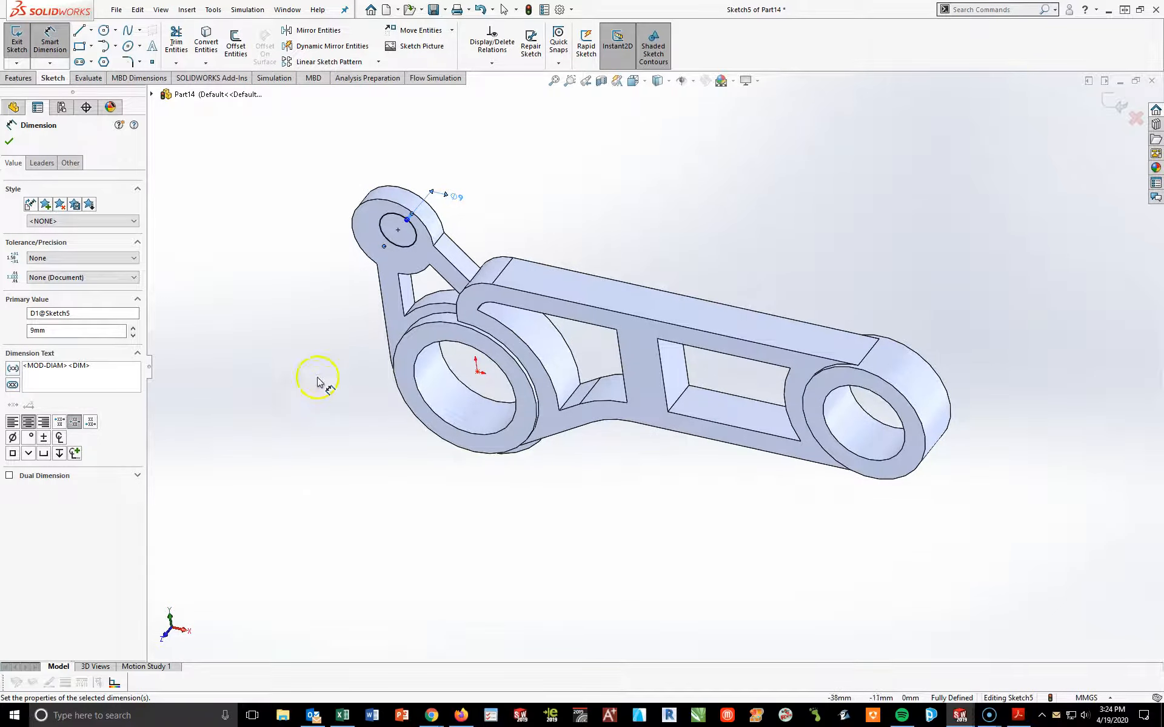
click(19, 78)
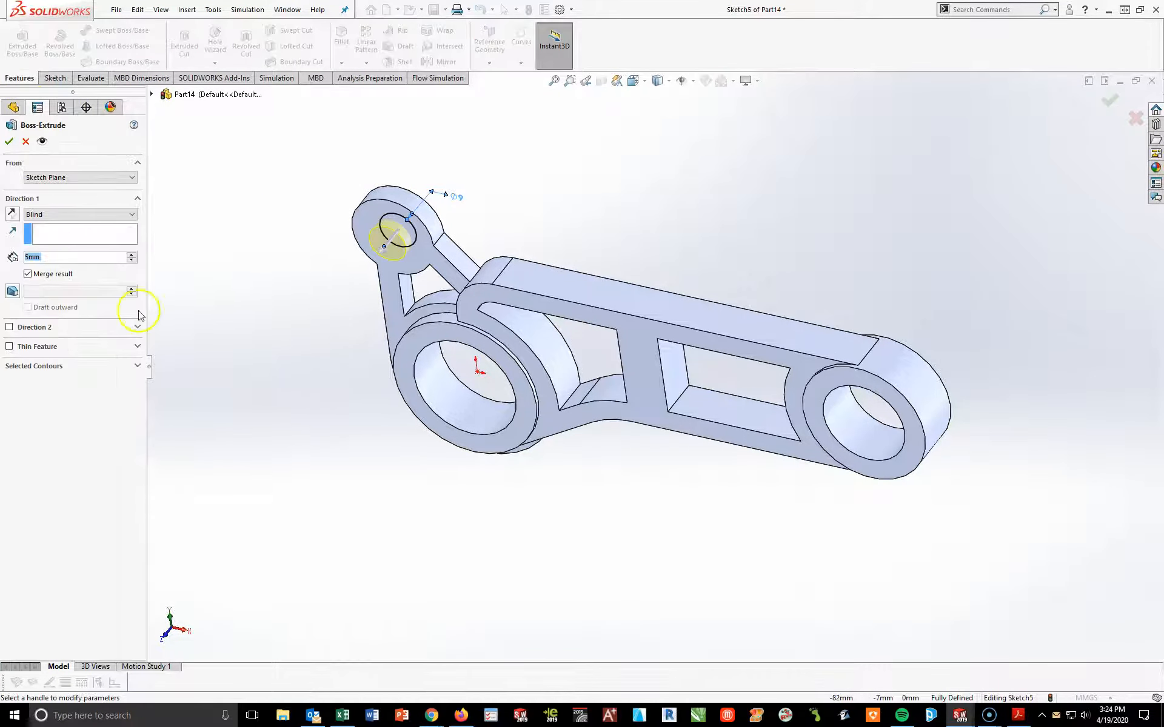
click(89, 215)
click(85, 266)
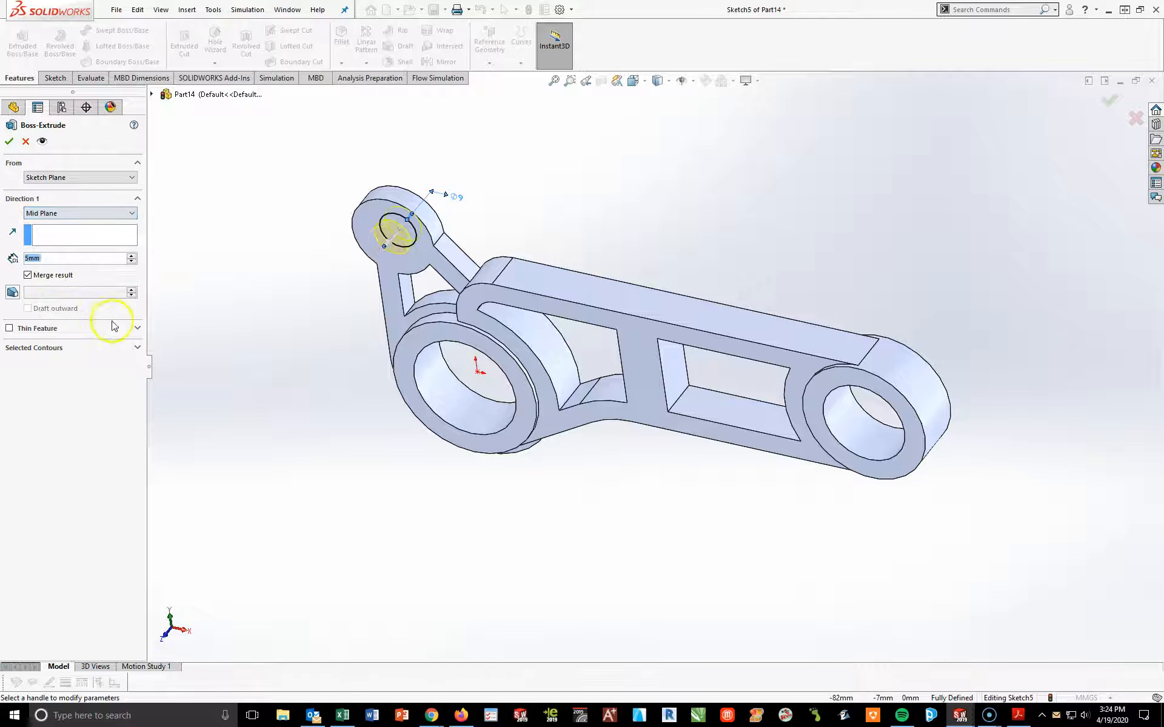
text(10)
key(Return)
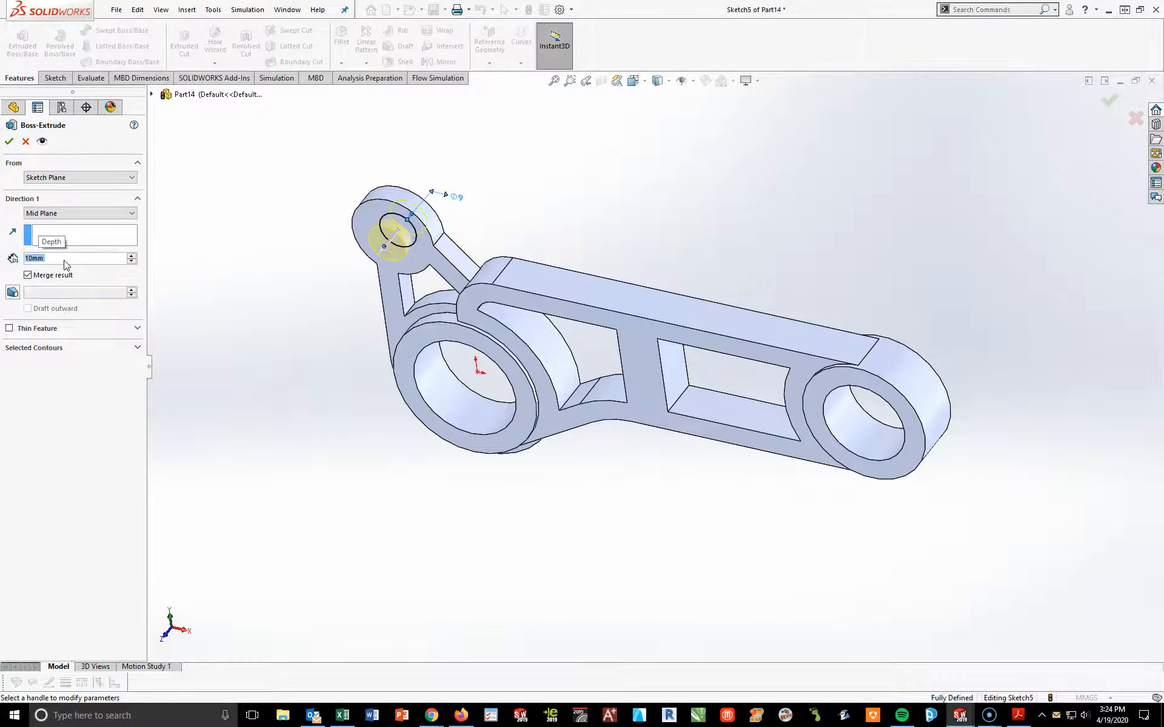
click(8, 144)
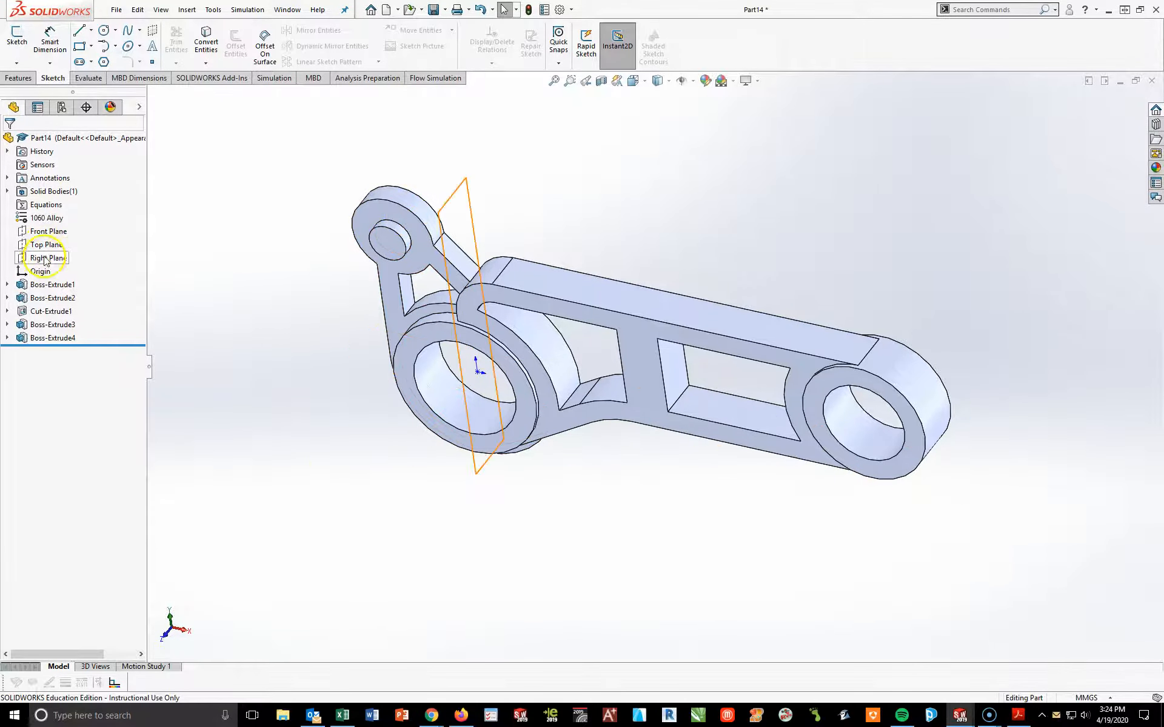
Start a new sketch on the Front Plane and draw a circle about 4.3 mm in diameter at the small boss's centre
click(49, 231)
click(17, 38)
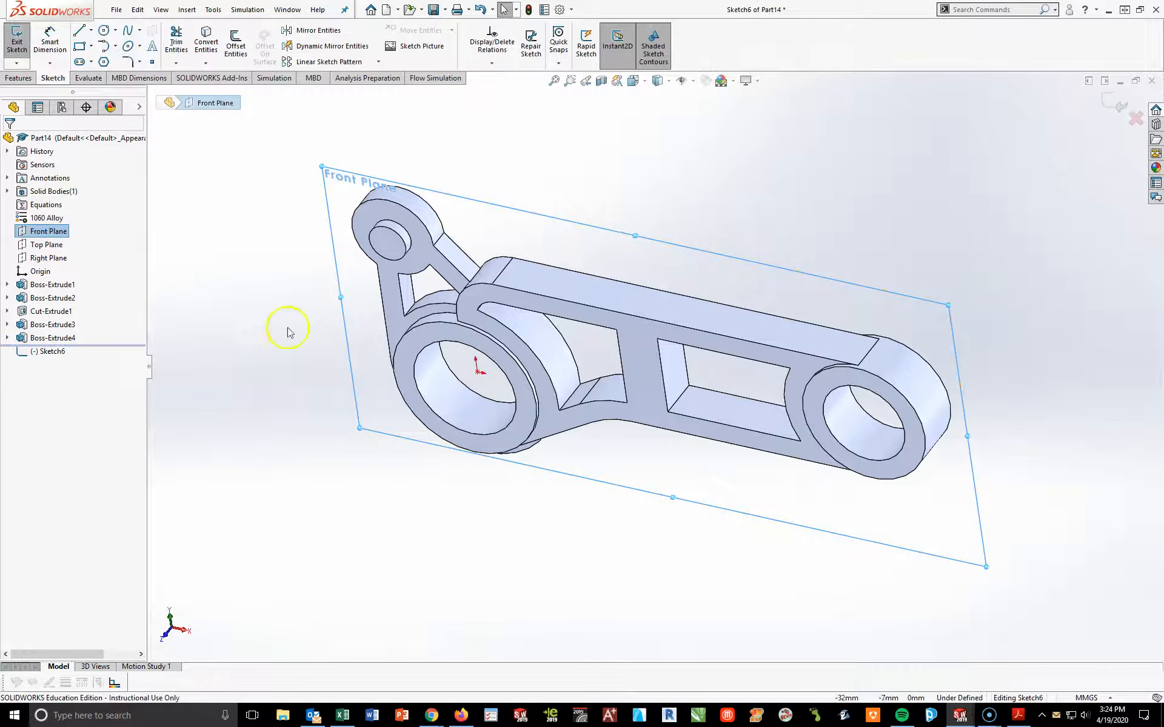
key(space)
click(588, 652)
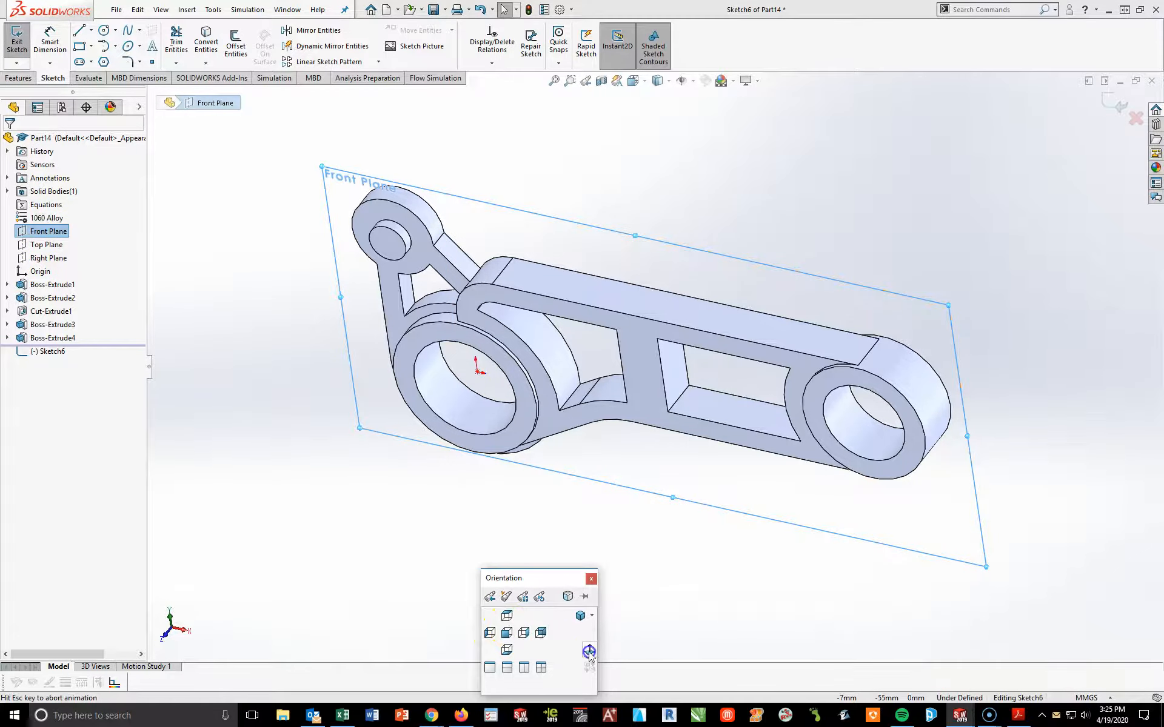
click(104, 29)
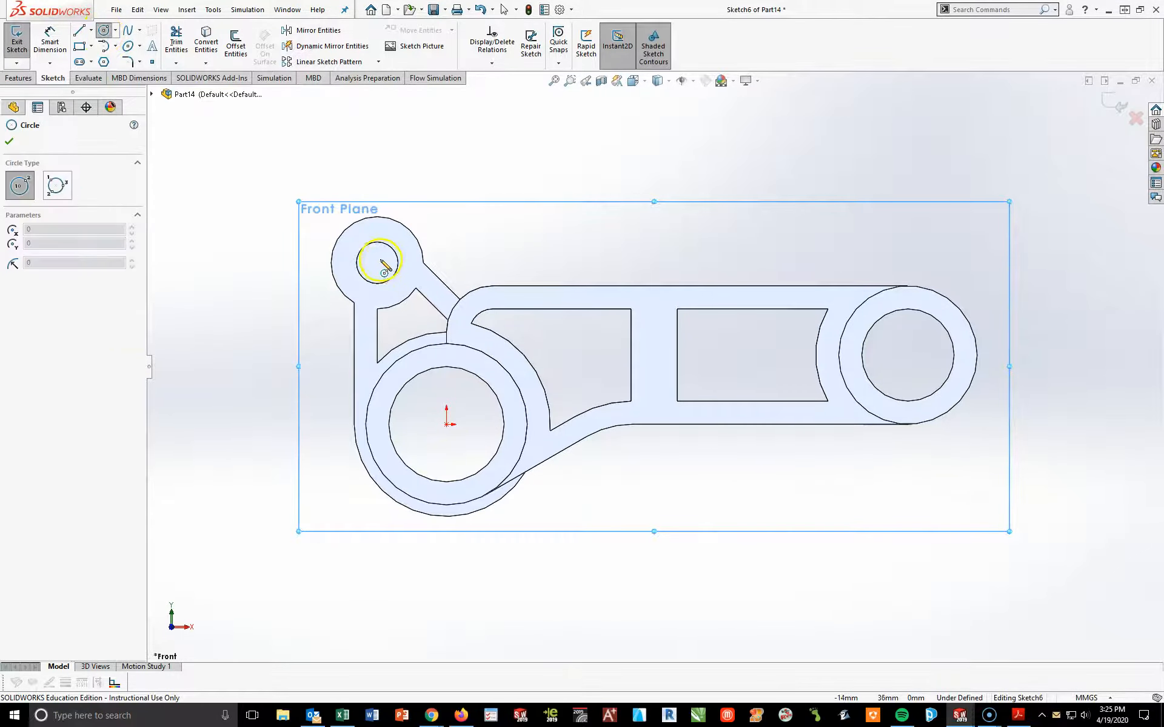
drag(377, 262, 381, 271)
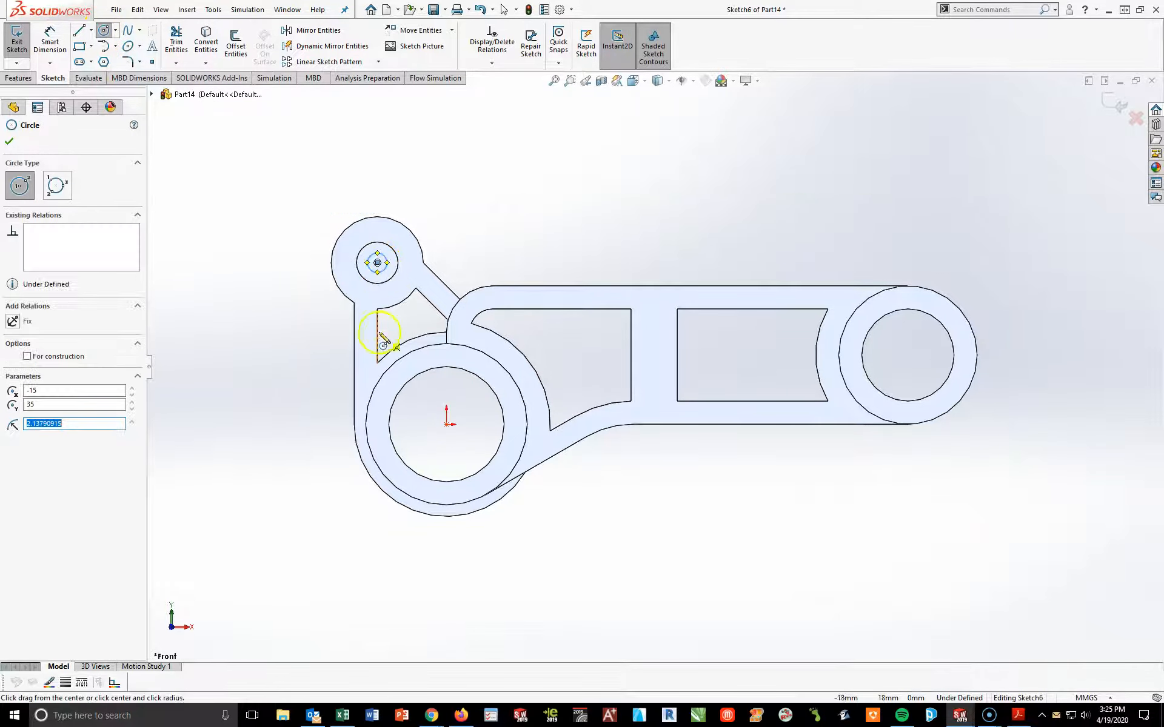
Dimension the new circle's diameter as 5 mm
click(44, 40)
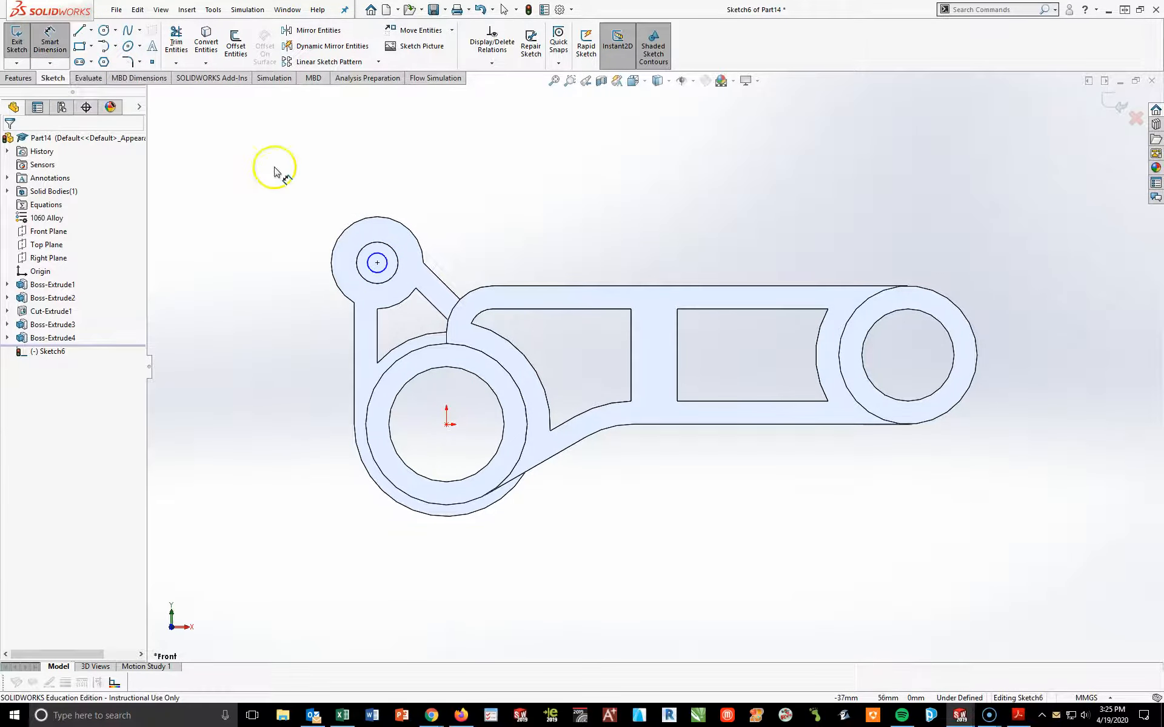
click(373, 261)
click(293, 221)
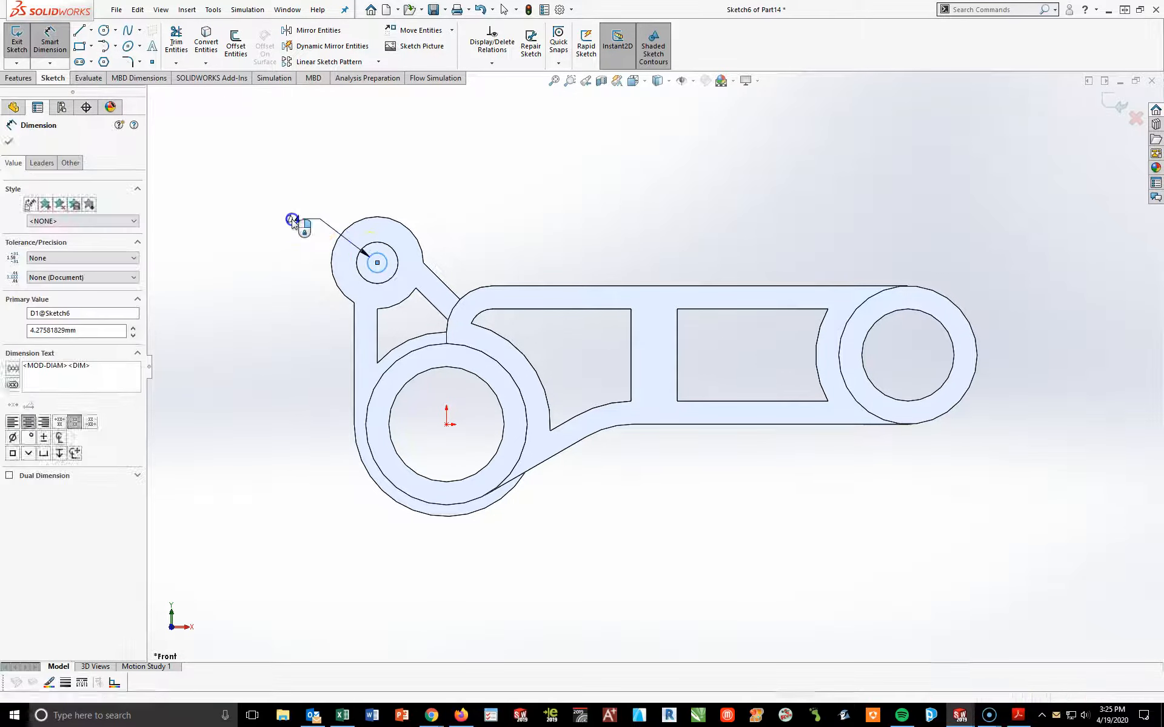
key(Return)
click(249, 356)
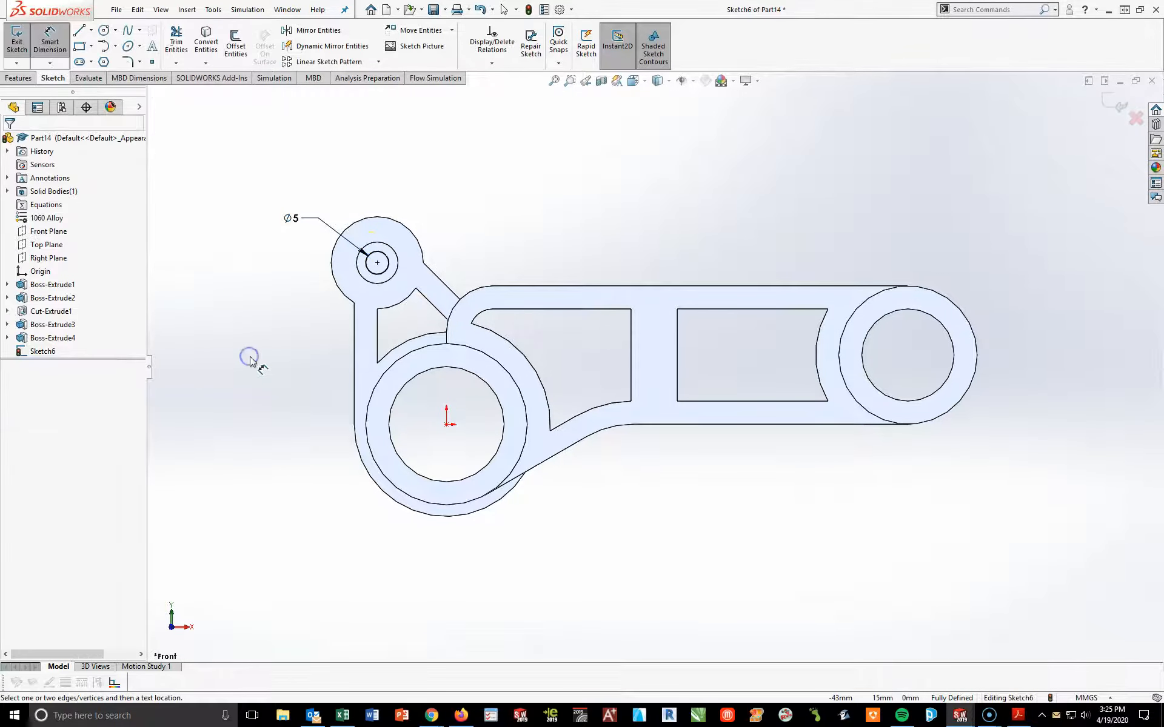
Cut the 5 mm circle through the small boss with the Through All - Both end condition
key(ctrl+7)
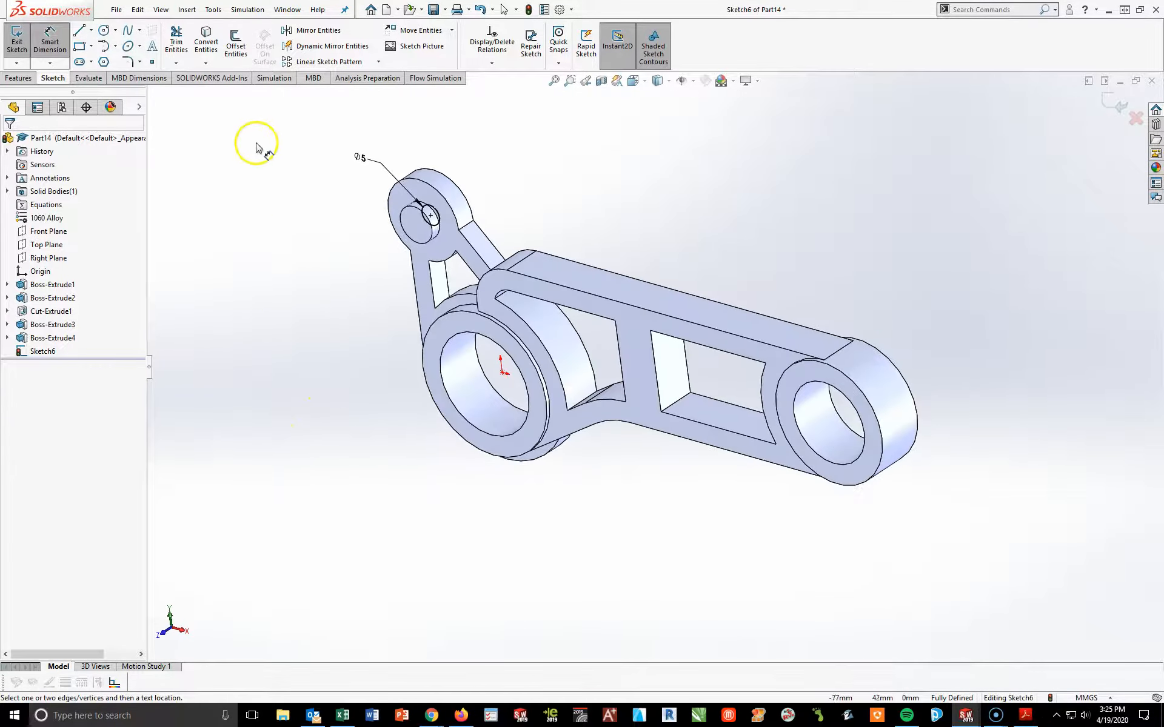
click(18, 79)
click(184, 44)
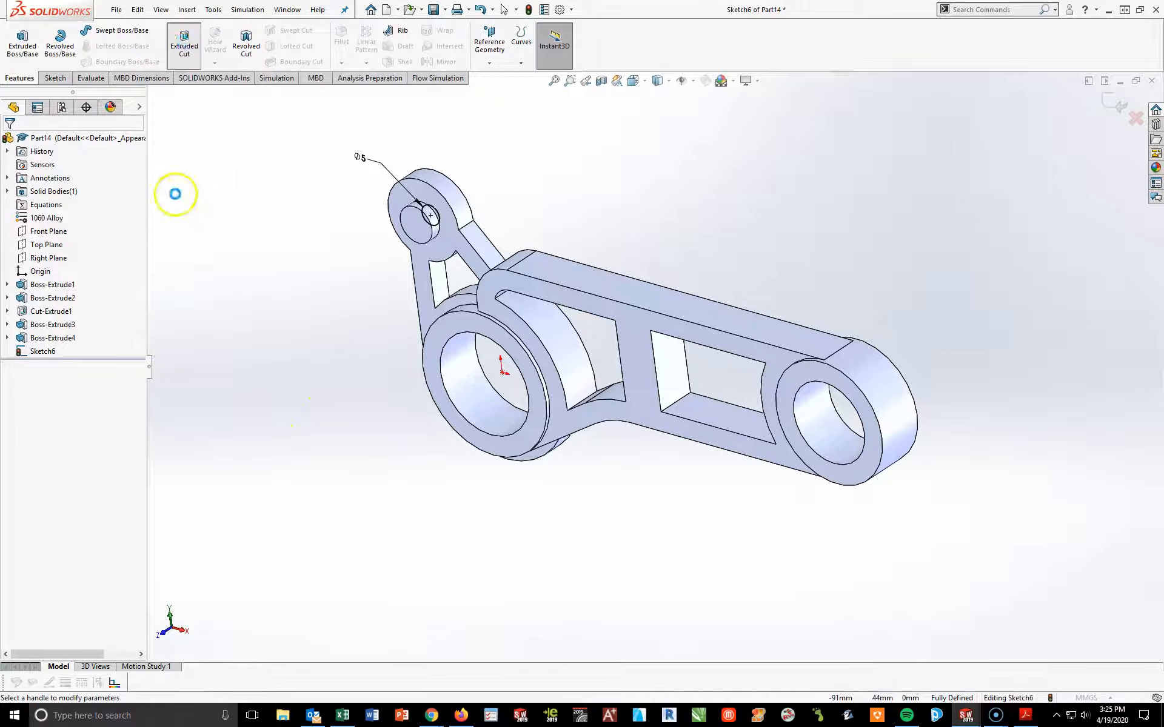
click(100, 220)
click(50, 245)
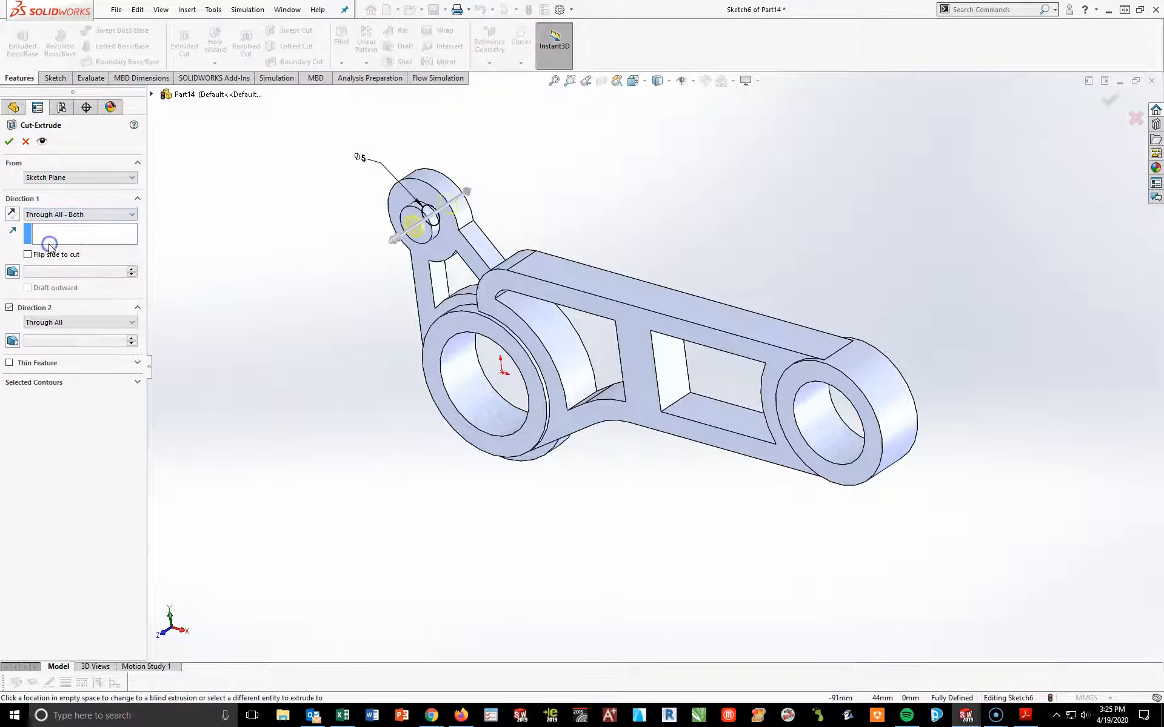
key(Return)
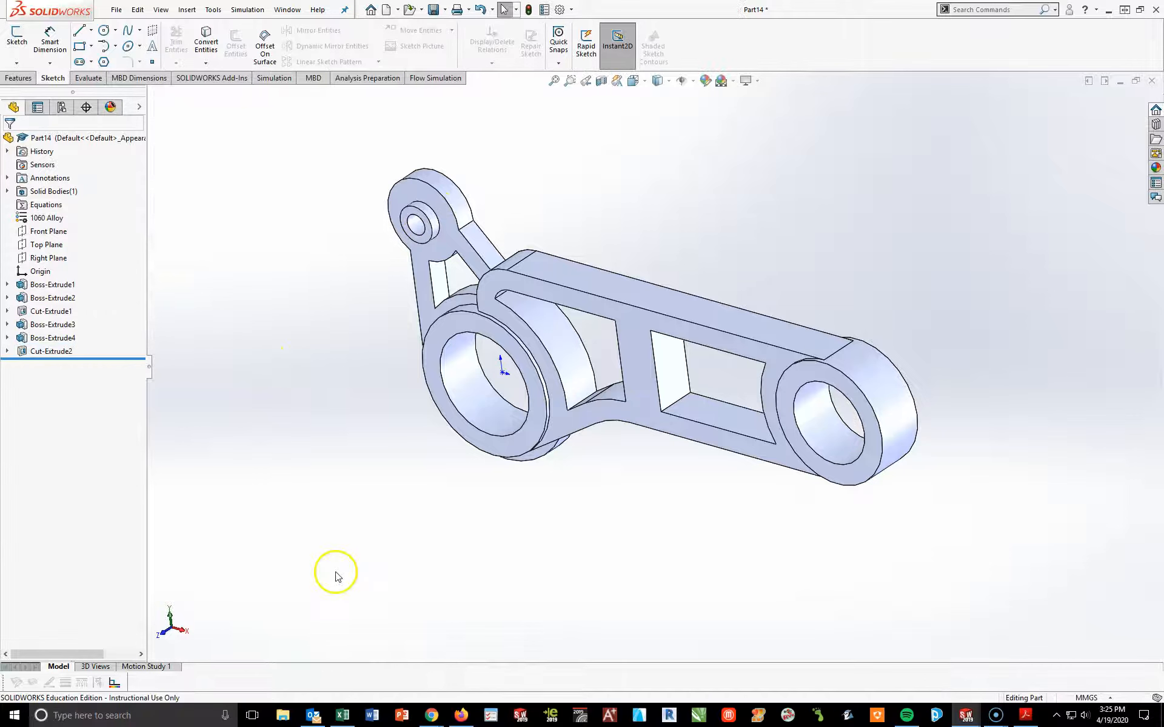
Show the part in isometric view and set up a chamfer with a 2 mm distance at 45 degrees
key(space)
click(526, 614)
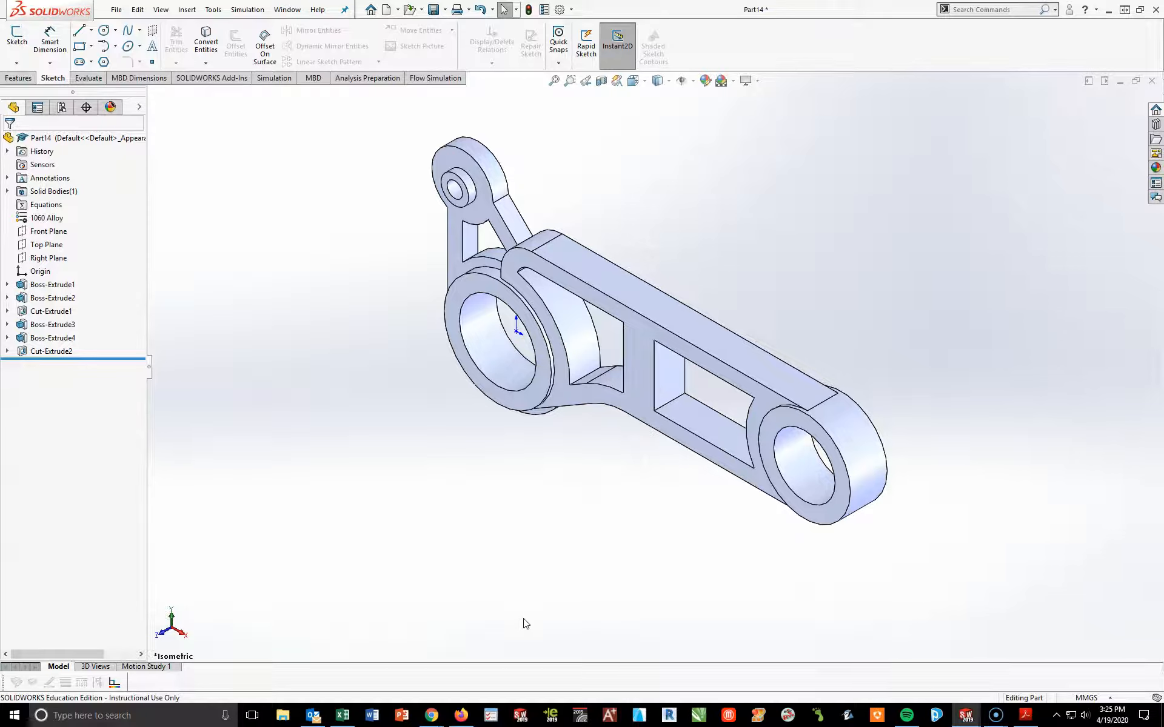
click(15, 77)
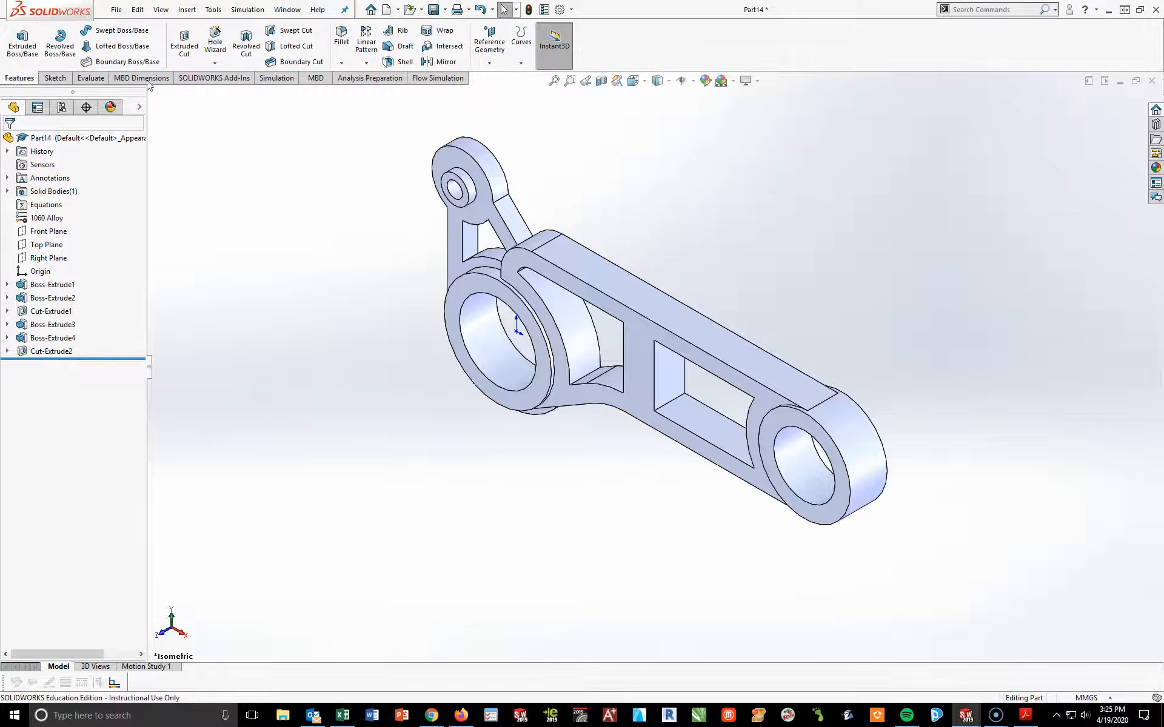
click(343, 63)
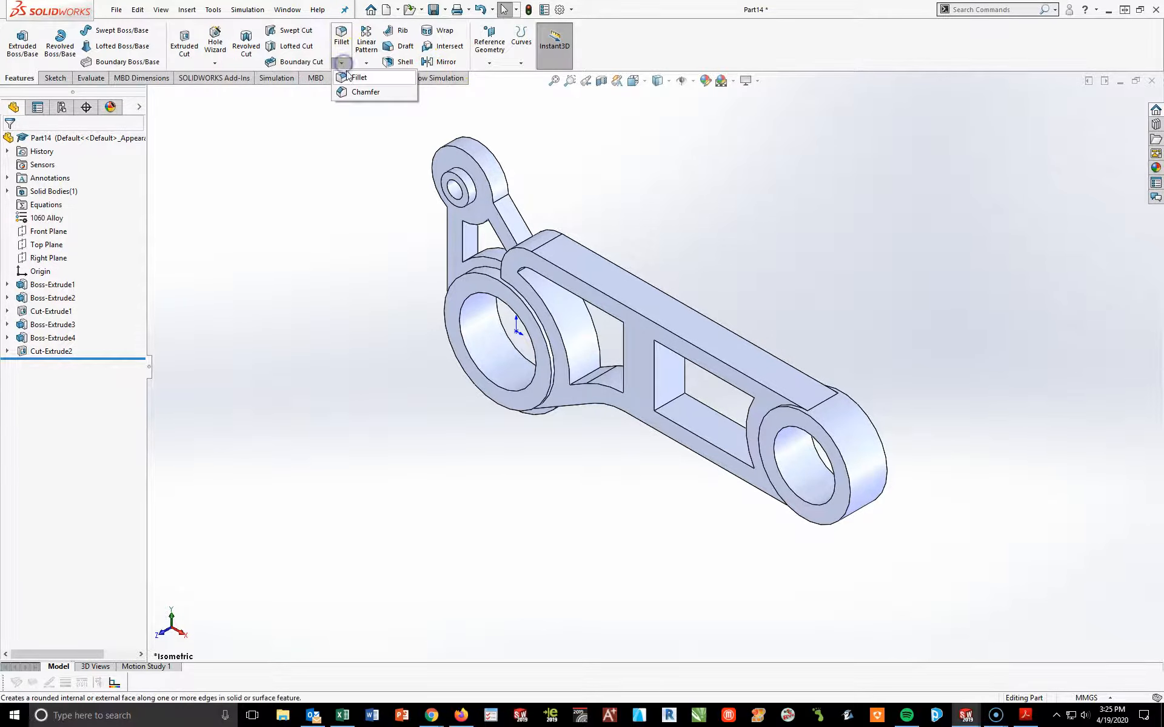
click(358, 92)
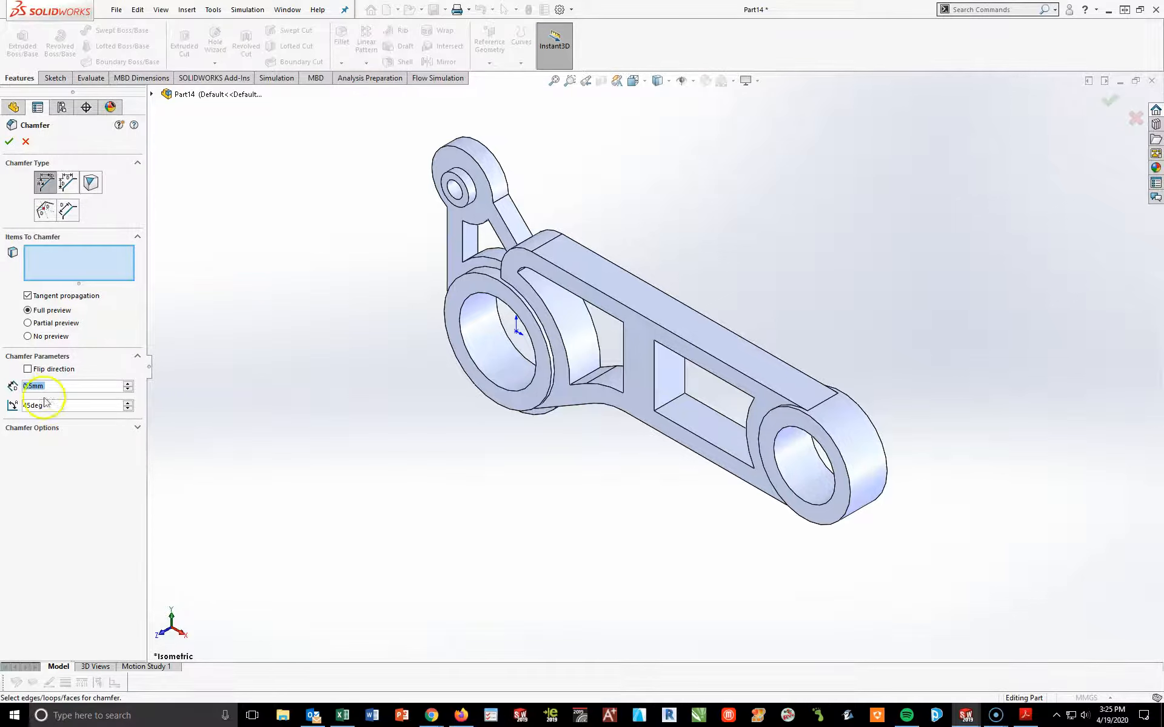
text(5)
key(Return)
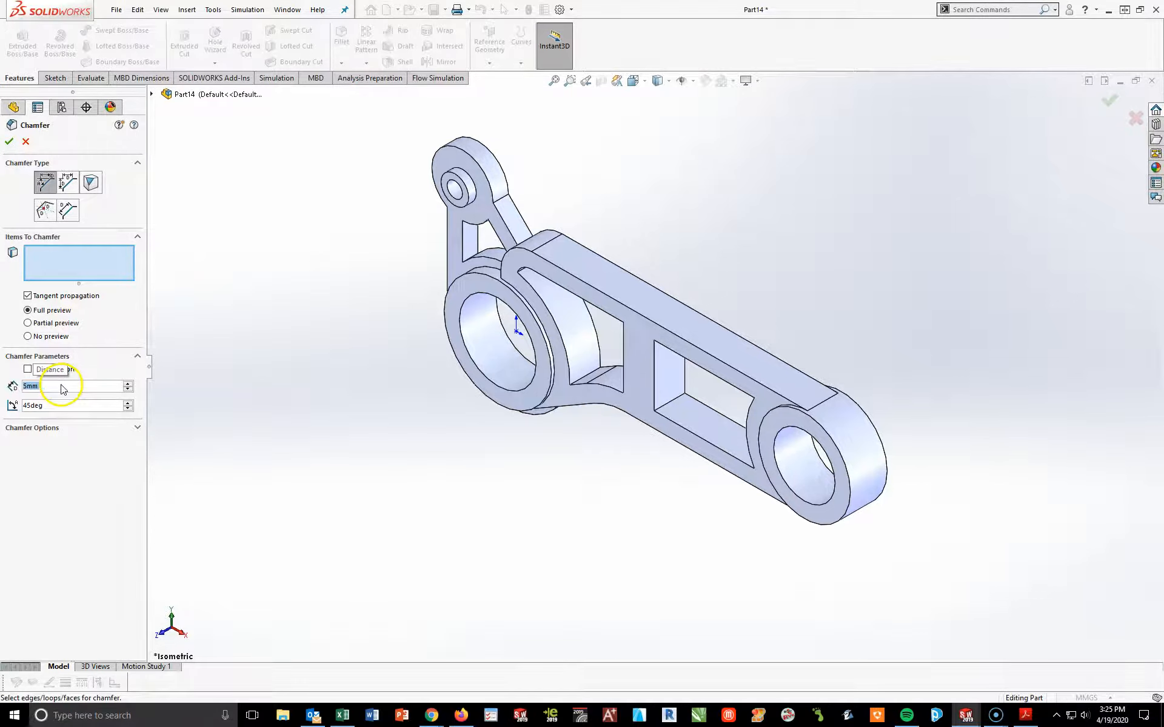
key(BackSpace)
text(2)
key(Return)
Select both rounded outer edges of the small boss and one outer edge of the long straight rib for the chamfer
click(487, 179)
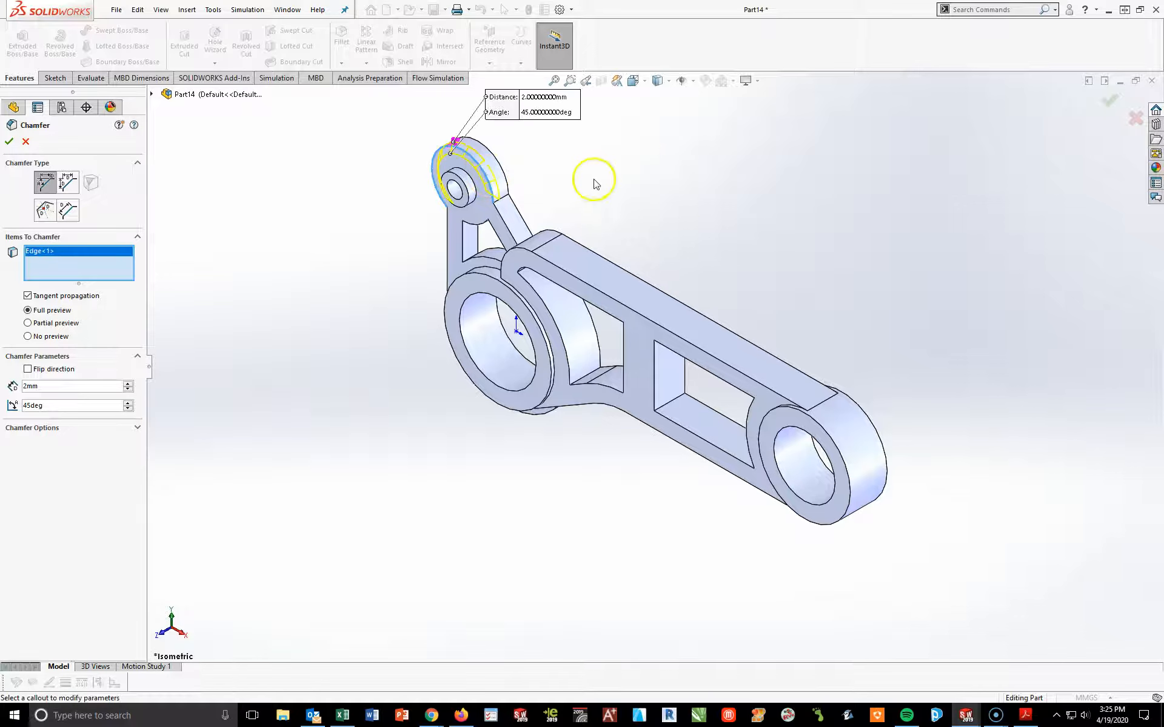
click(505, 182)
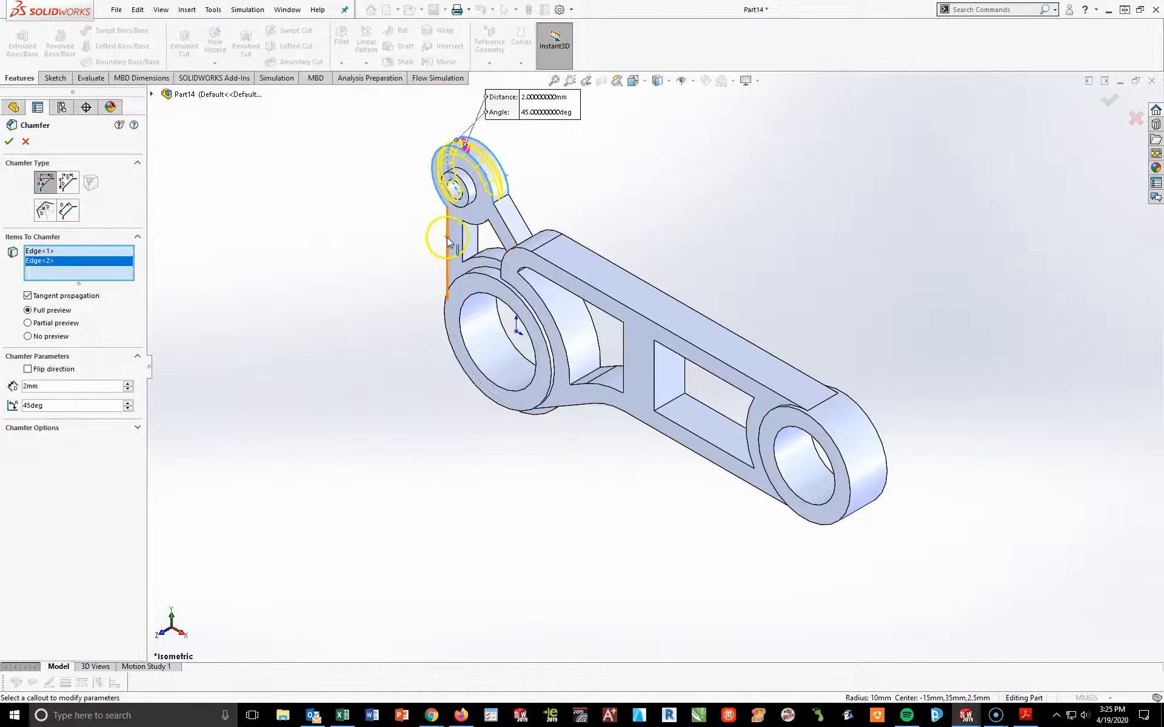
middle_drag(521, 236, 688, 147)
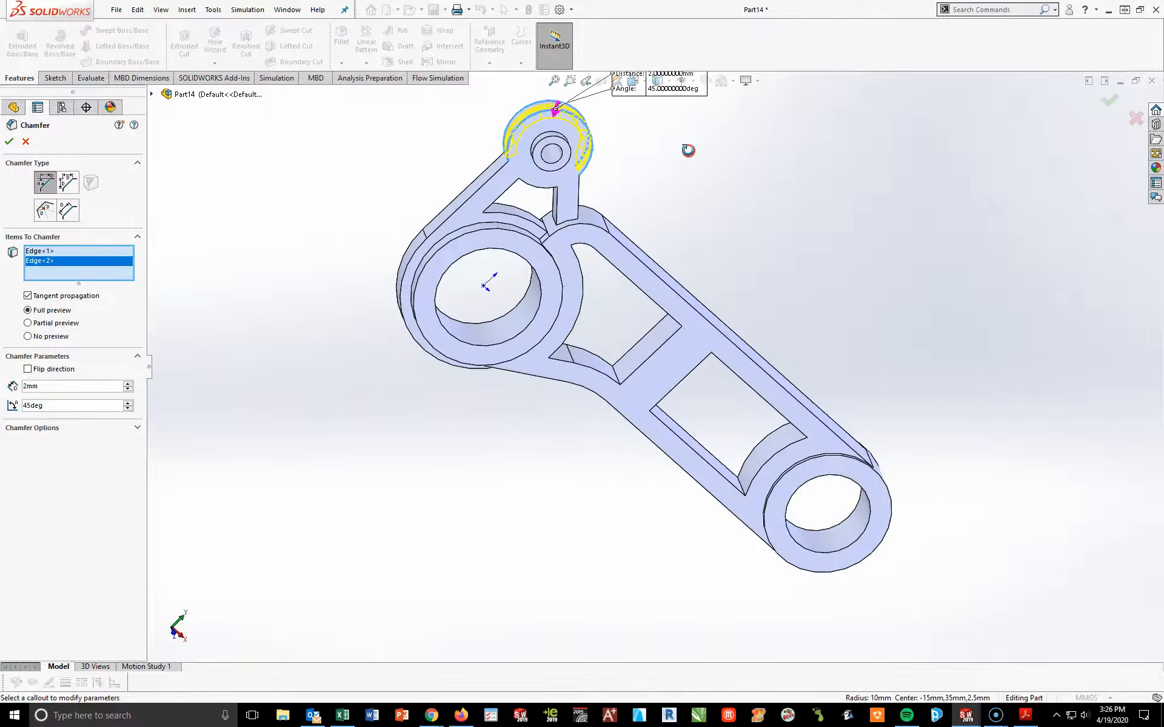
click(498, 181)
middle_drag(475, 239, 530, 259)
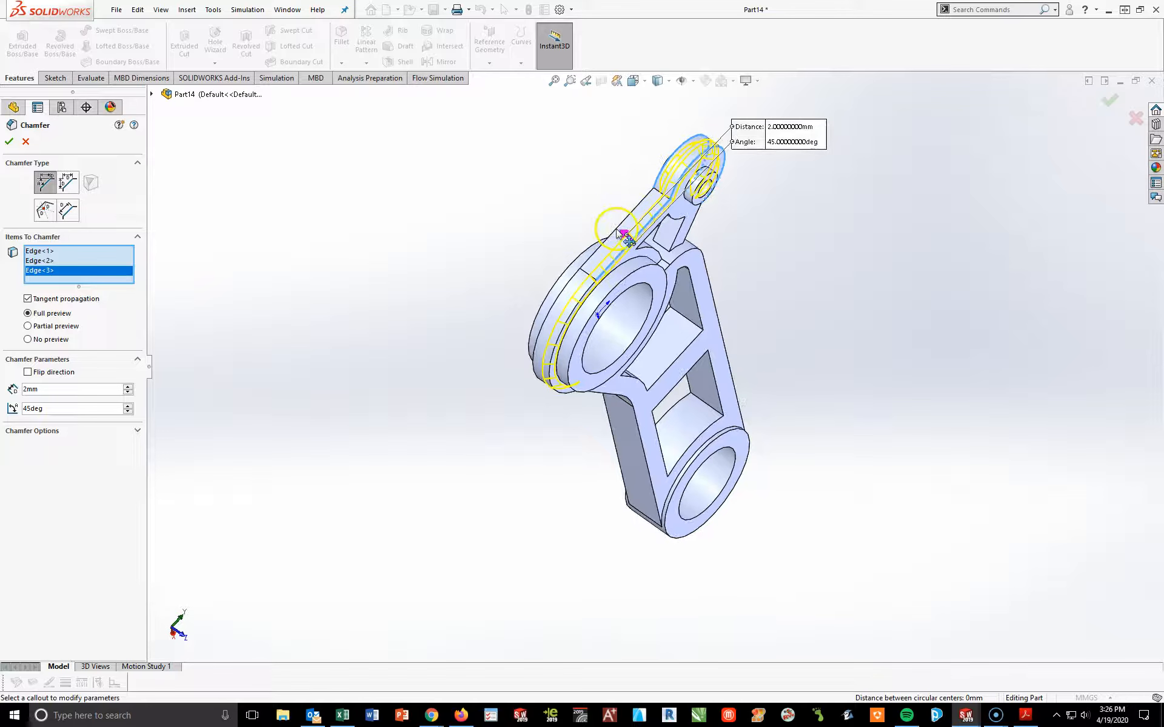
Add the opposite outer edge of the long straight rib and both outer edges of the short angled rib to the chamfer
middle_drag(634, 224, 709, 304)
click(518, 205)
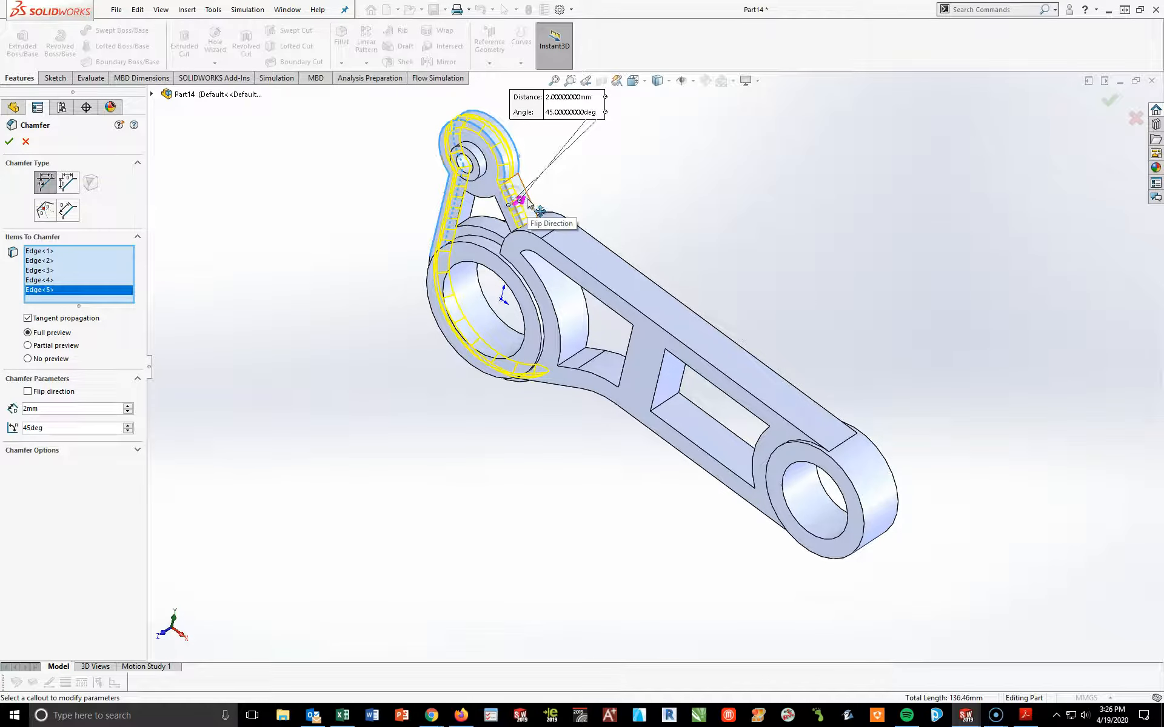
scroll(541, 242, down, 5)
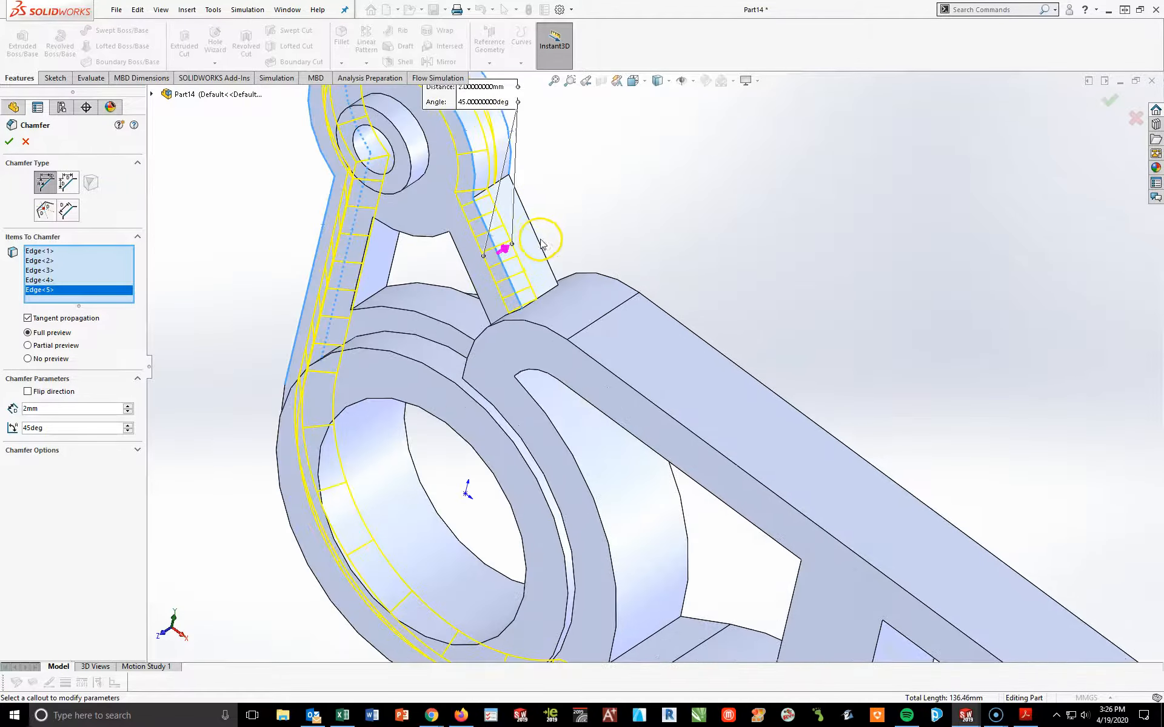
click(537, 244)
scroll(721, 306, up, 5)
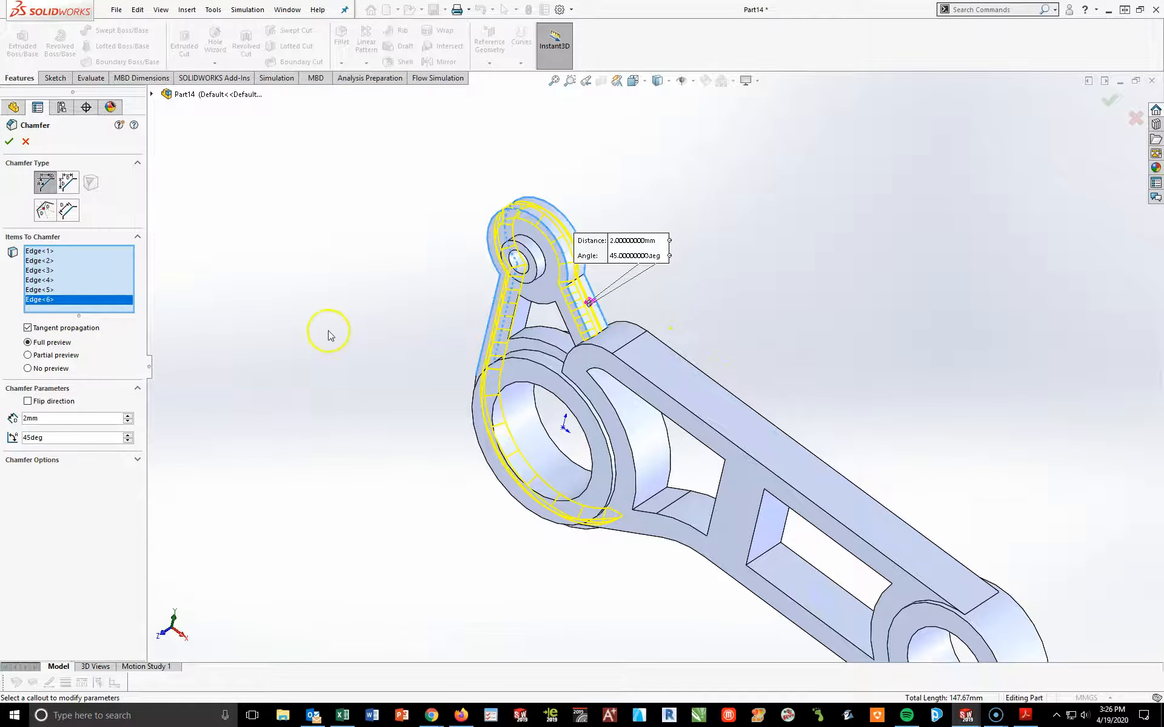
Add the front and back curved edges on the large ring's side of the opening between the ribs to the chamfer
click(526, 343)
middle_drag(772, 304, 661, 227)
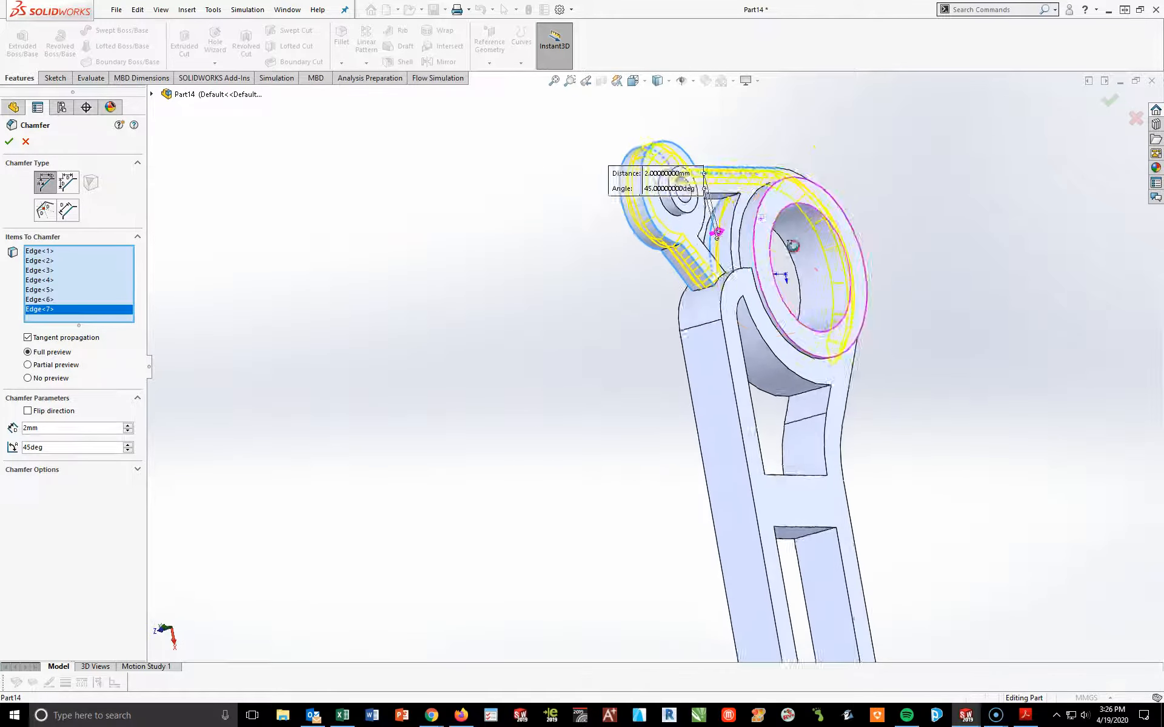
scroll(647, 230, down, 4)
click(653, 230)
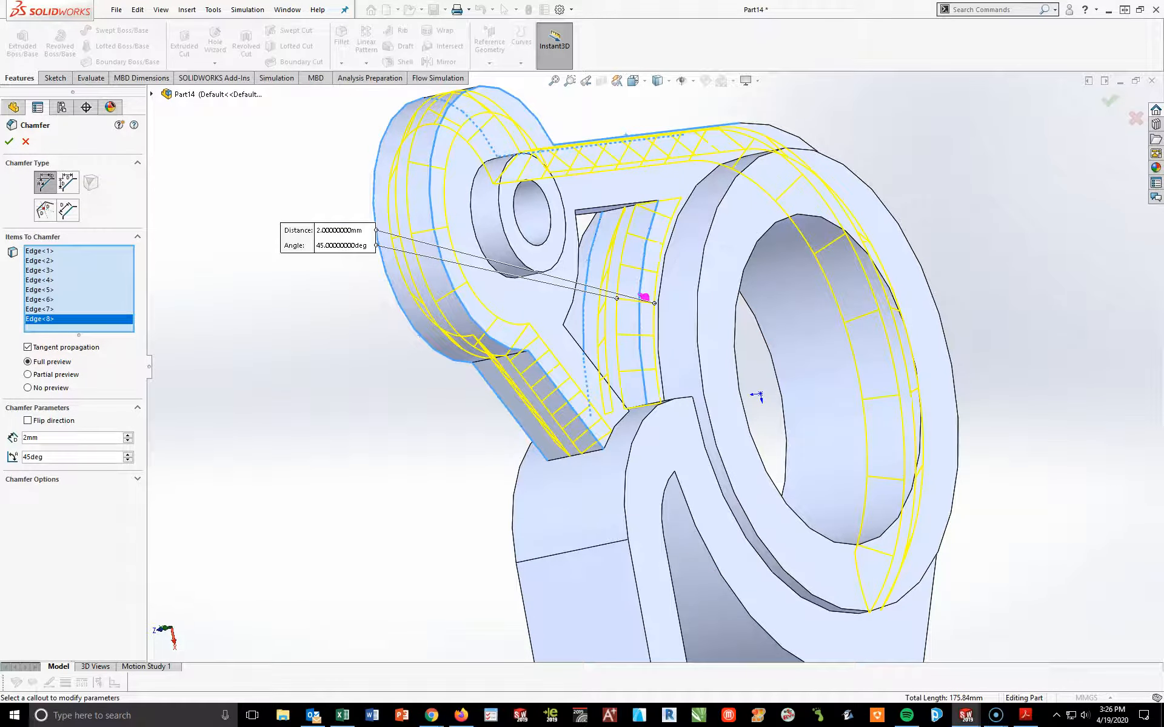
Add the front and back edges of the long rib, small boss and short rib facing the opening between the ribs to the chamfer
middle_drag(1040, 372, 410, 211)
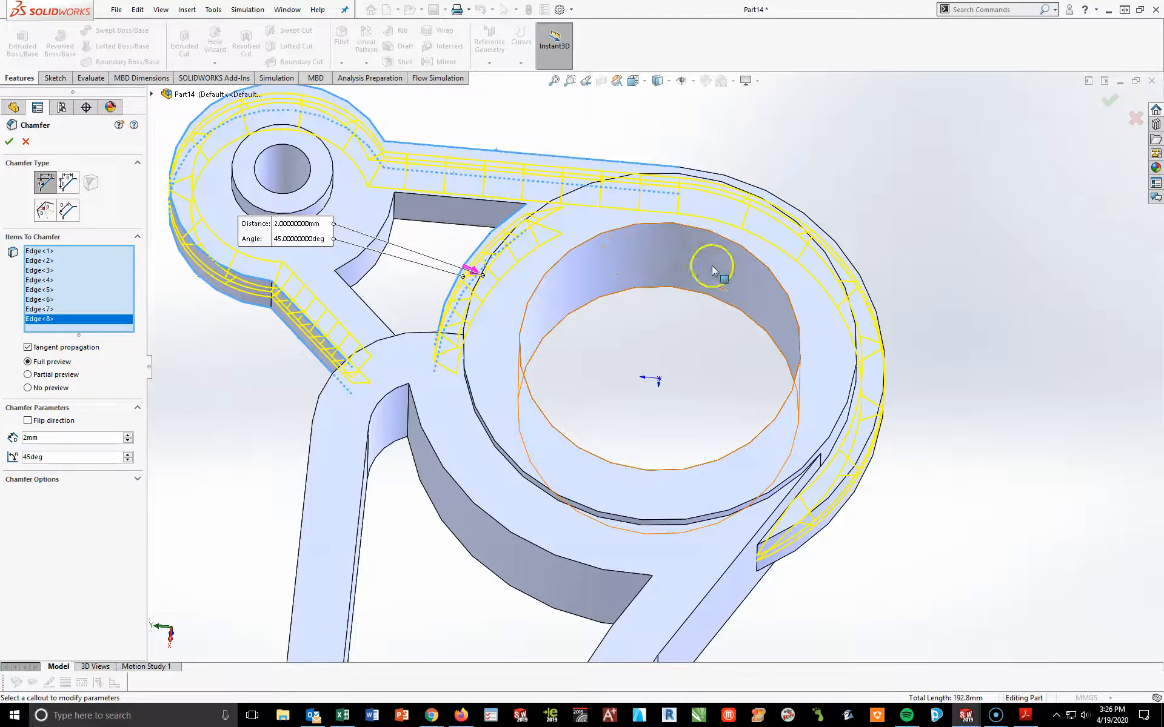
click(438, 195)
click(383, 230)
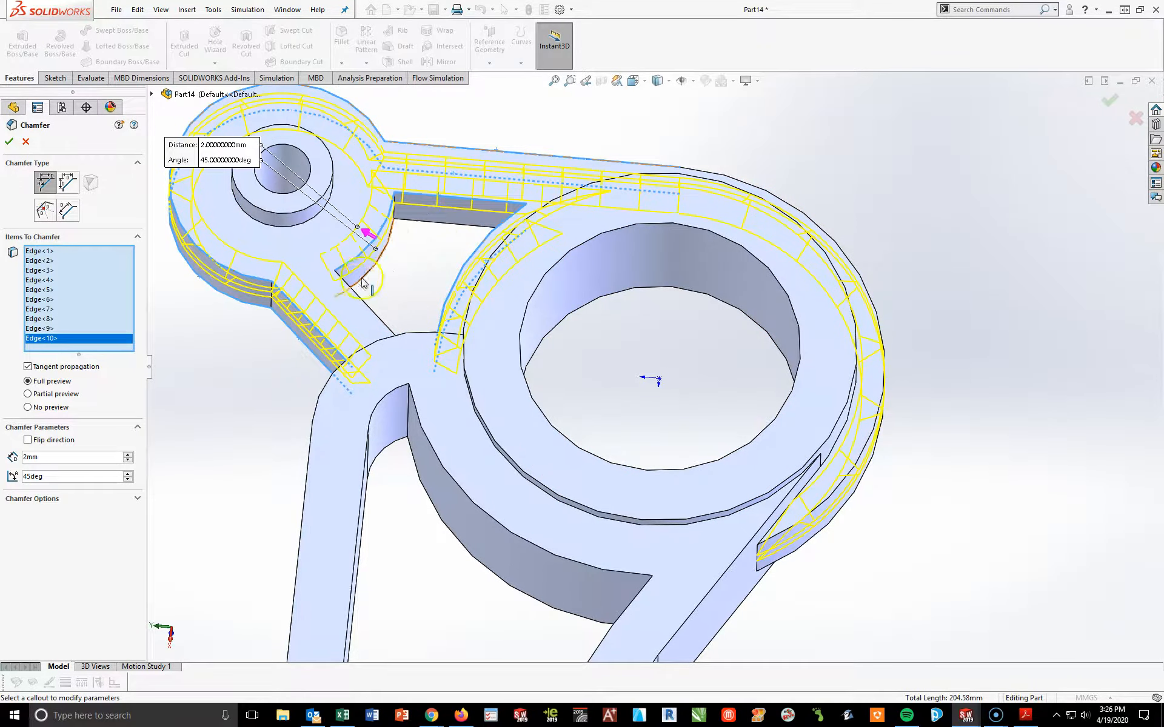
click(358, 298)
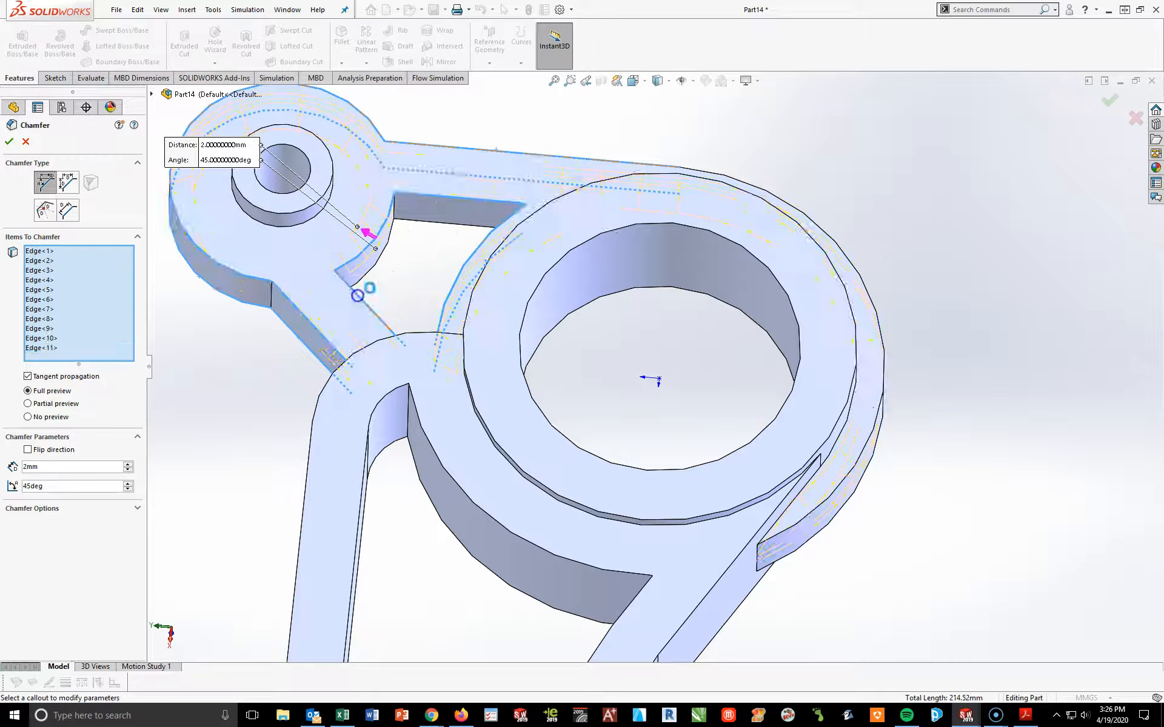
click(381, 266)
click(436, 228)
middle_drag(436, 228, 509, 248)
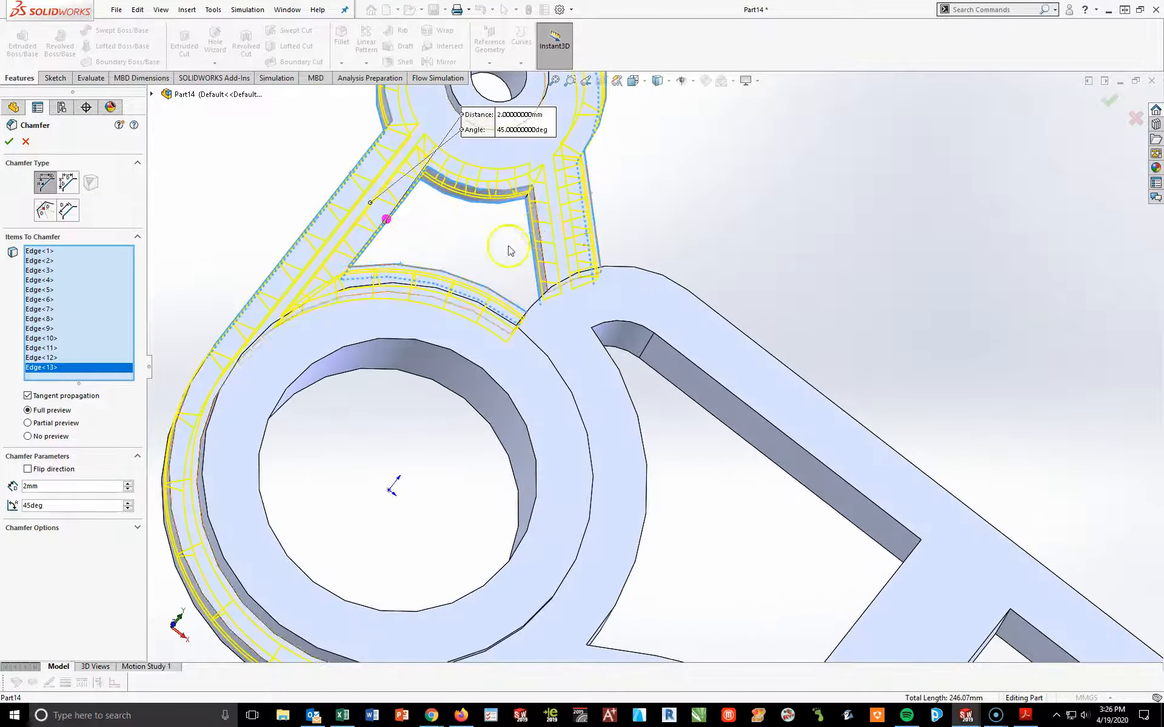
click(544, 231)
Add the front and back outer edges along both long sides of the main arm to the chamfer
mouse_move(600, 332)
middle_down()
mouse_move(605, 491)
mouse_move(594, 476)
middle_up()
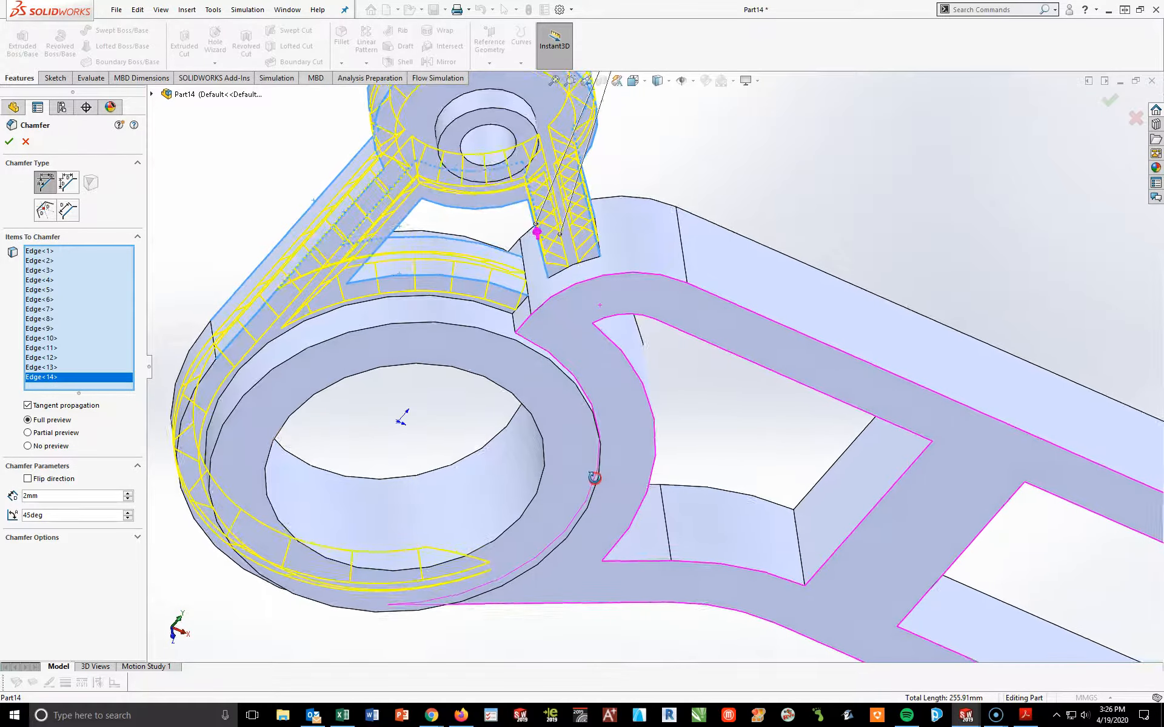
click(615, 276)
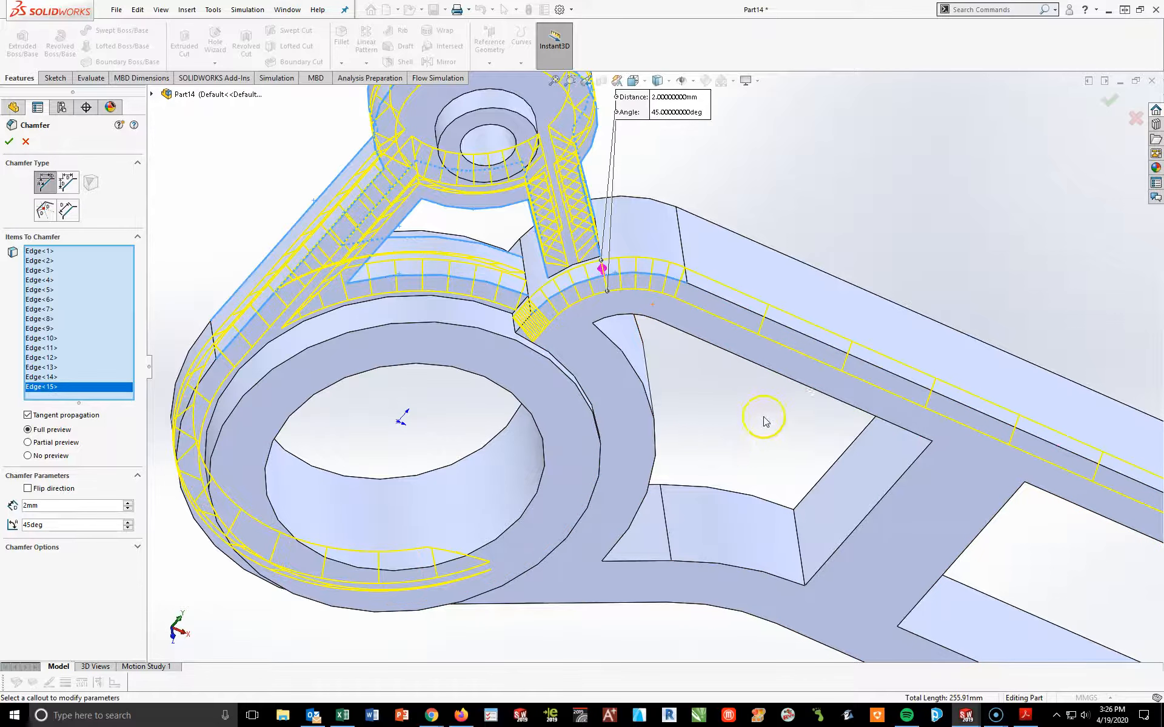
scroll(765, 422, up, 2)
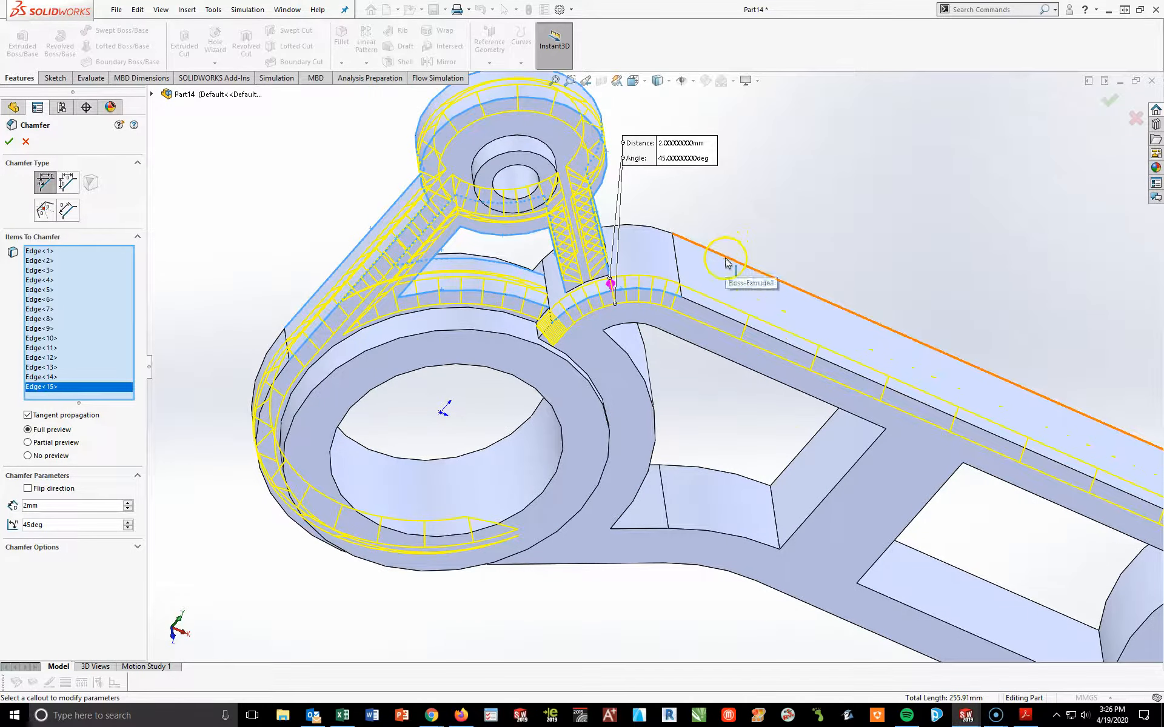
click(727, 262)
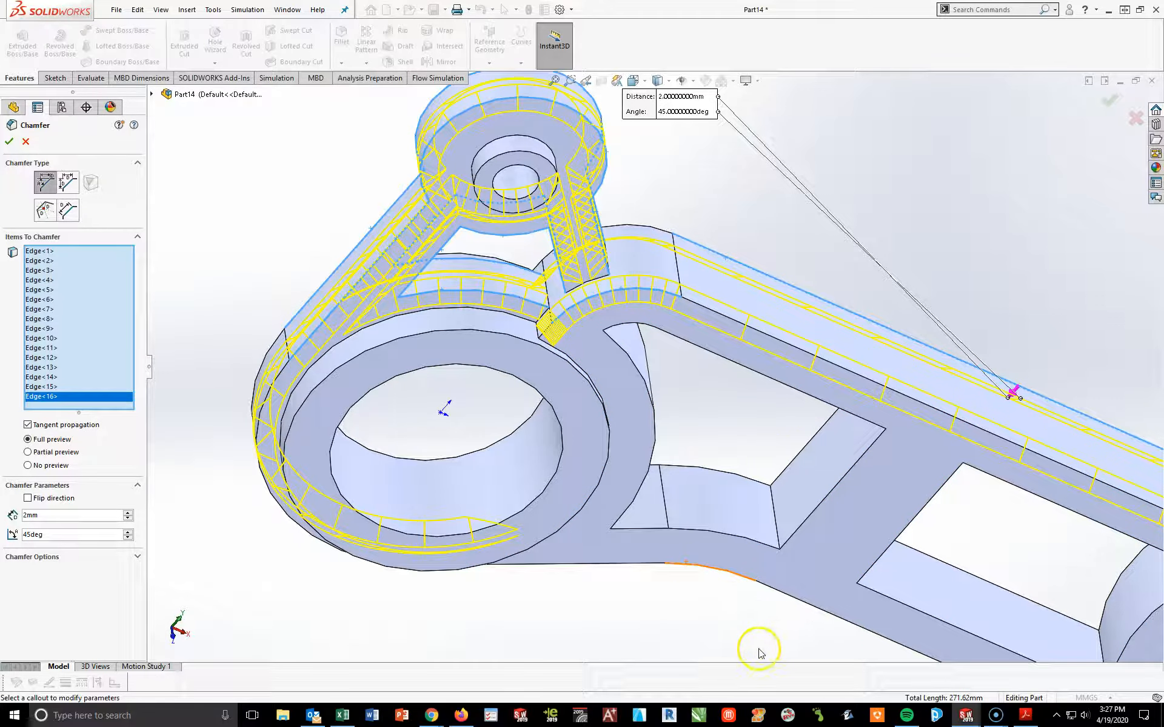
middle_drag(794, 585, 774, 546)
click(701, 583)
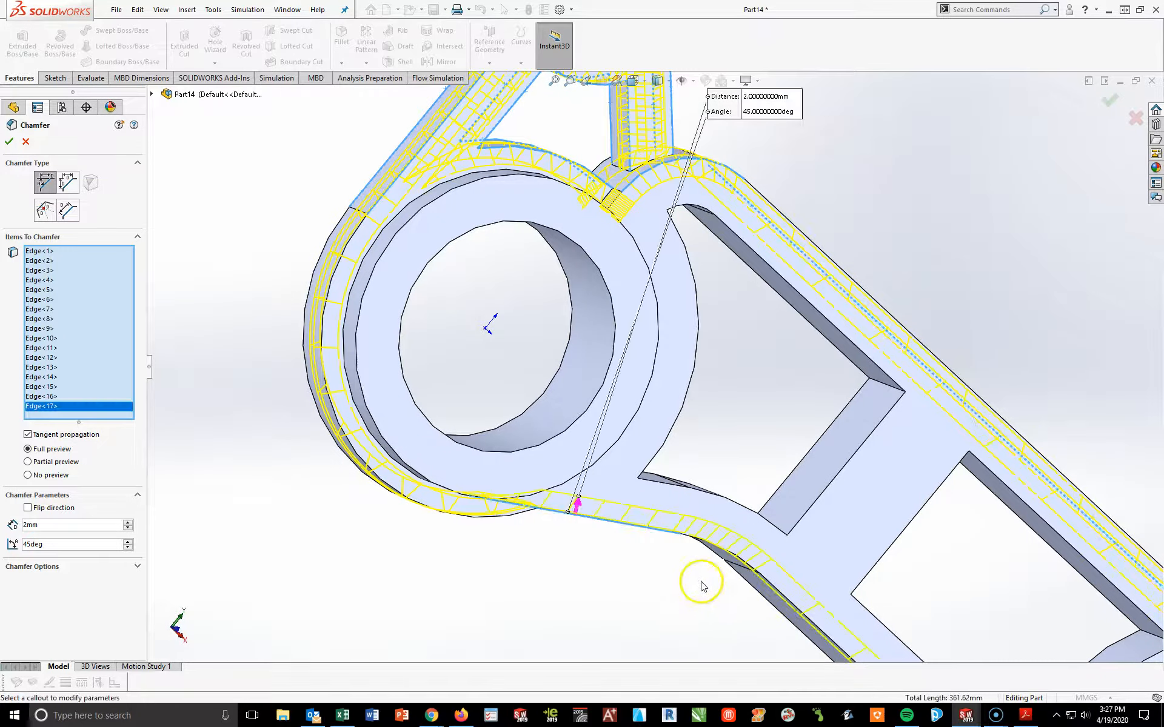
scroll(706, 588, up, 3)
middle_drag(714, 595, 758, 519)
click(721, 568)
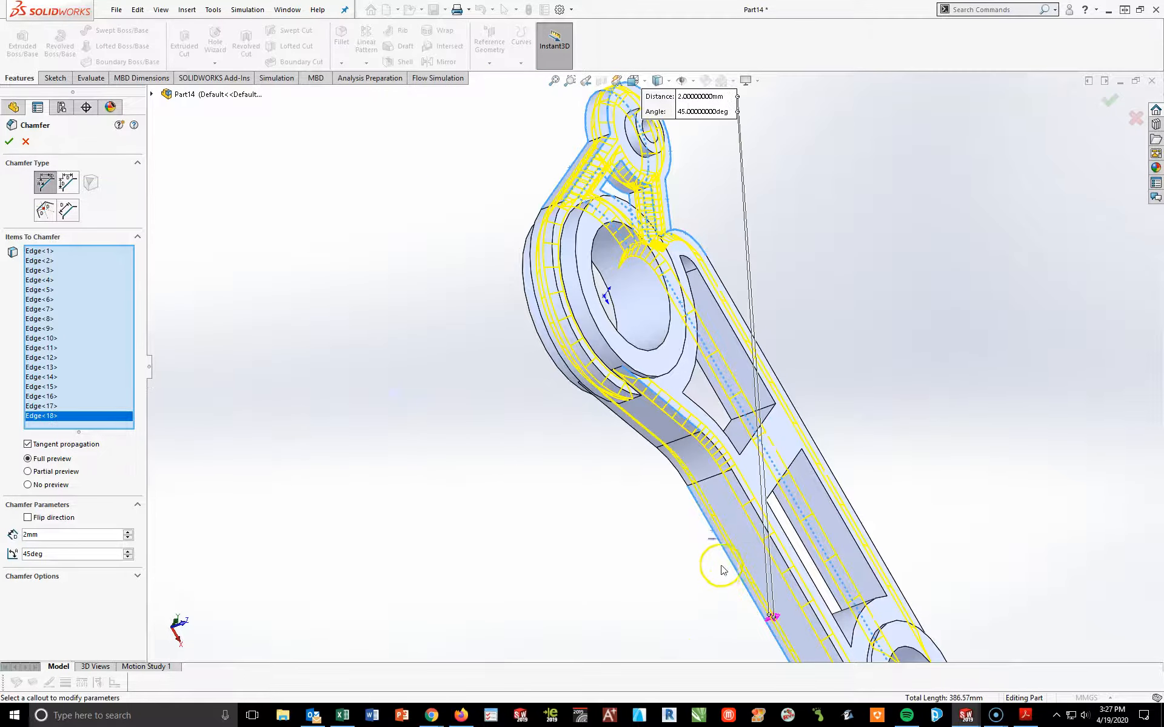
Add the front and back curved edges on the large ring's side of the adjacent arm opening to the chamfer
middle_drag(734, 584, 652, 635)
scroll(741, 552, up, 4)
middle_drag(787, 530, 665, 349)
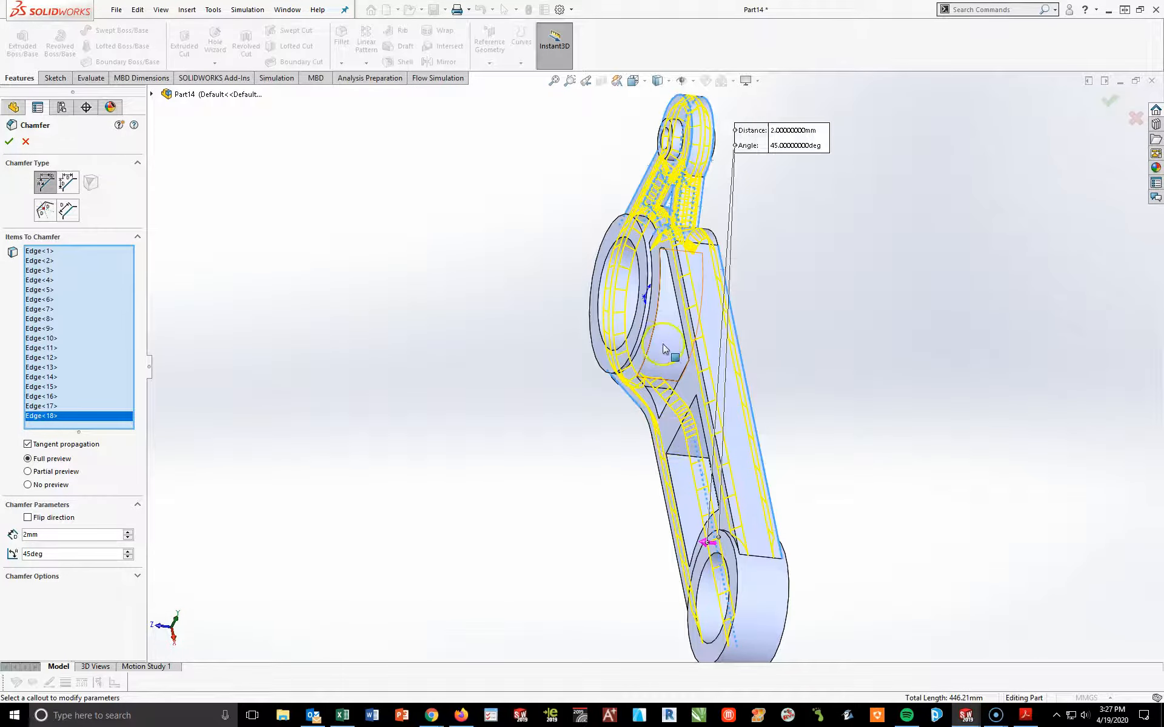
click(665, 341)
click(662, 354)
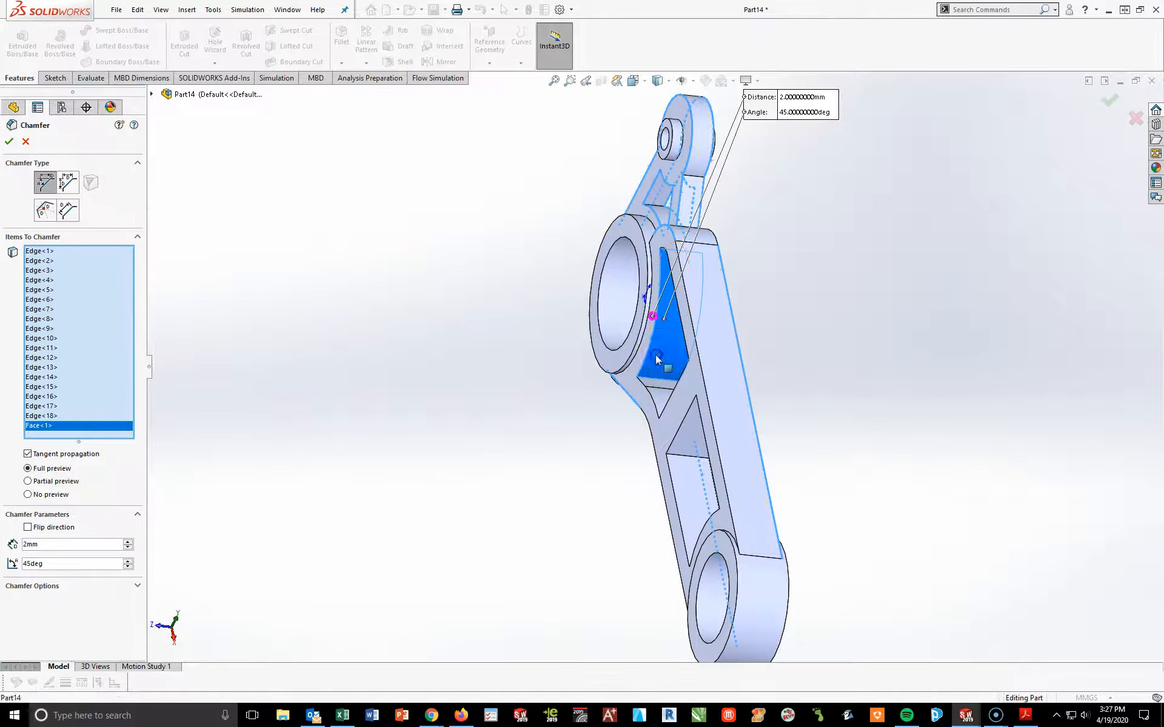
scroll(646, 324, down, 3)
click(697, 402)
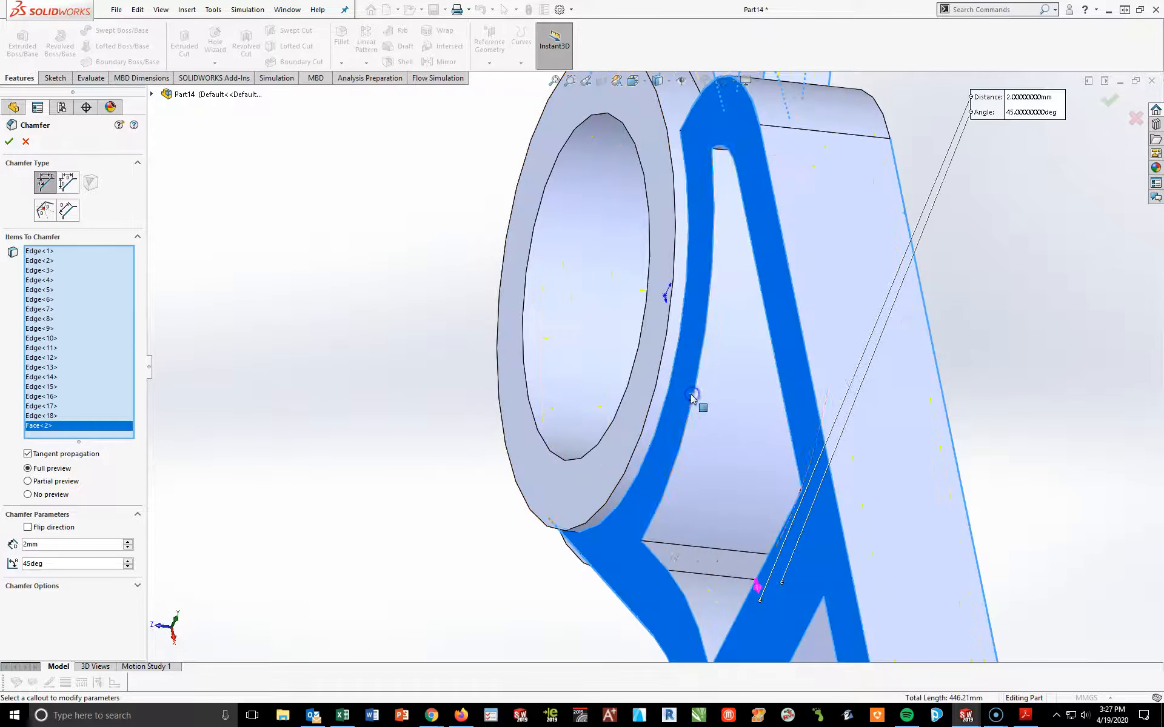
click(682, 421)
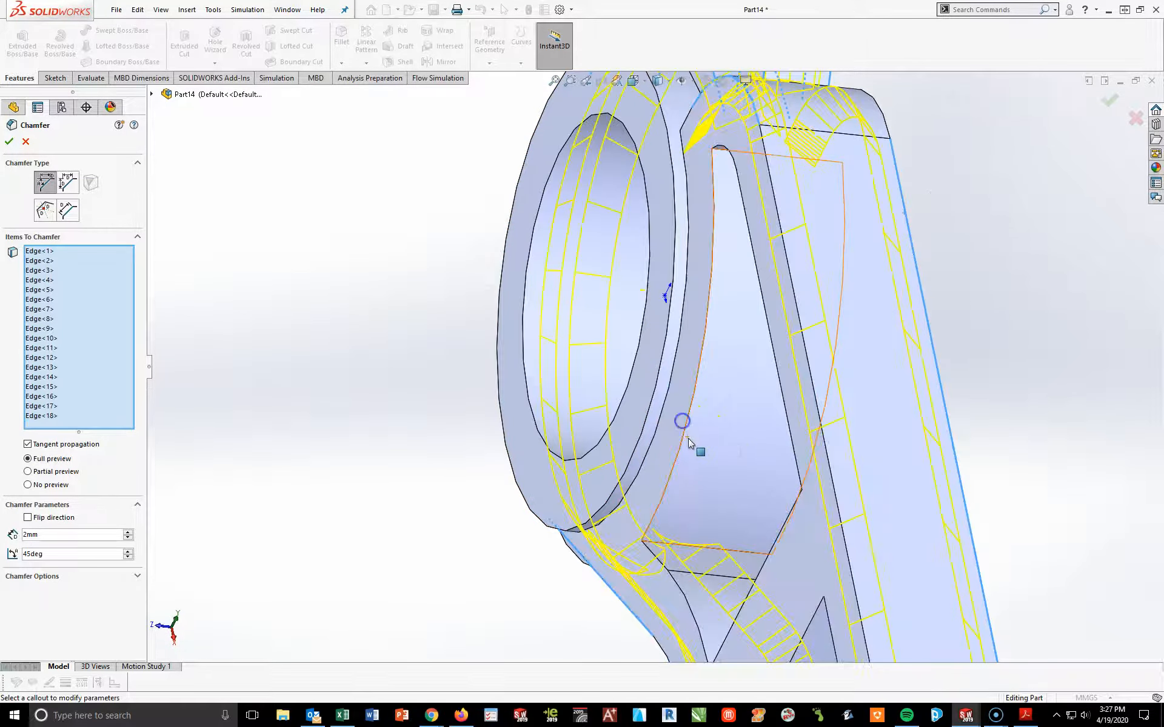
click(686, 440)
middle_drag(746, 473, 706, 411)
click(946, 452)
Add the front and back straight upper edges of the arm opening beside the large ring to the chamfer
middle_drag(946, 452, 823, 295)
scroll(790, 271, down, 5)
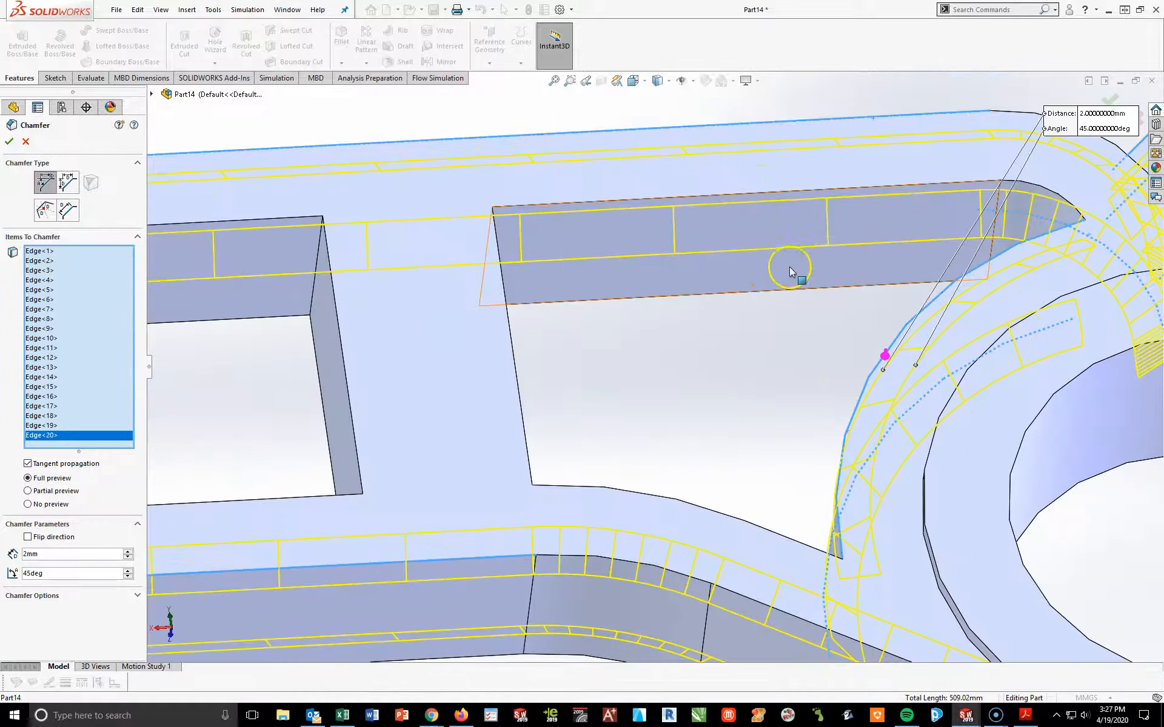
click(788, 194)
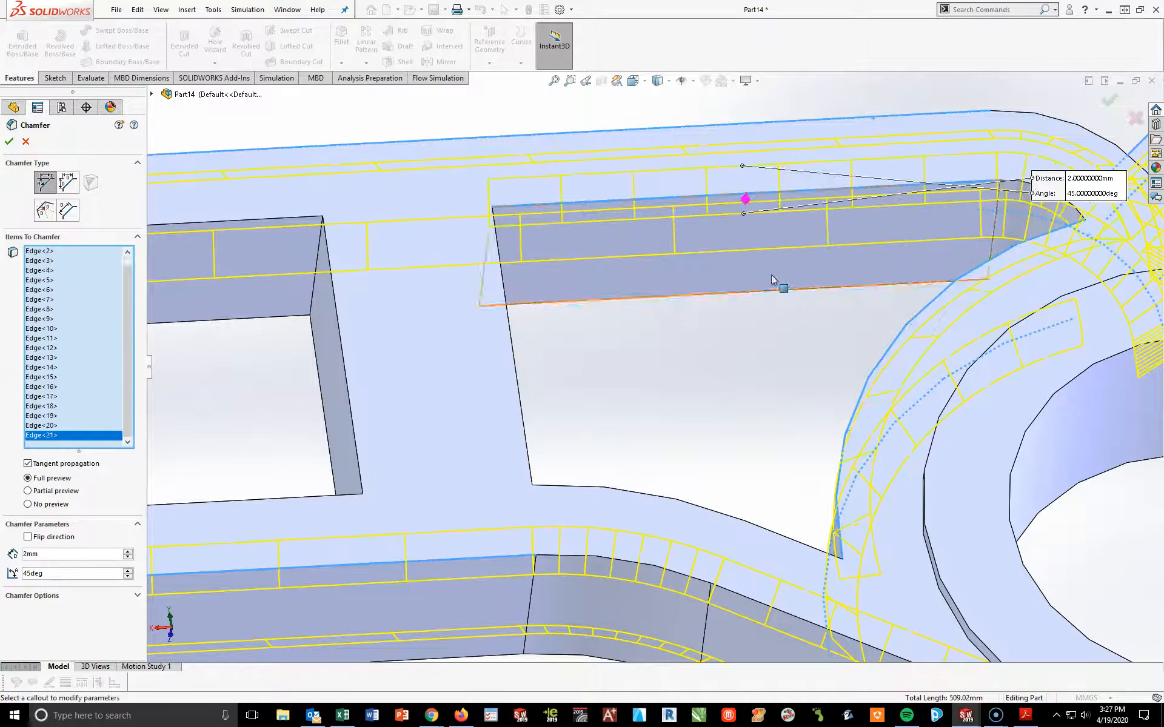
click(758, 296)
middle_drag(748, 337, 754, 442)
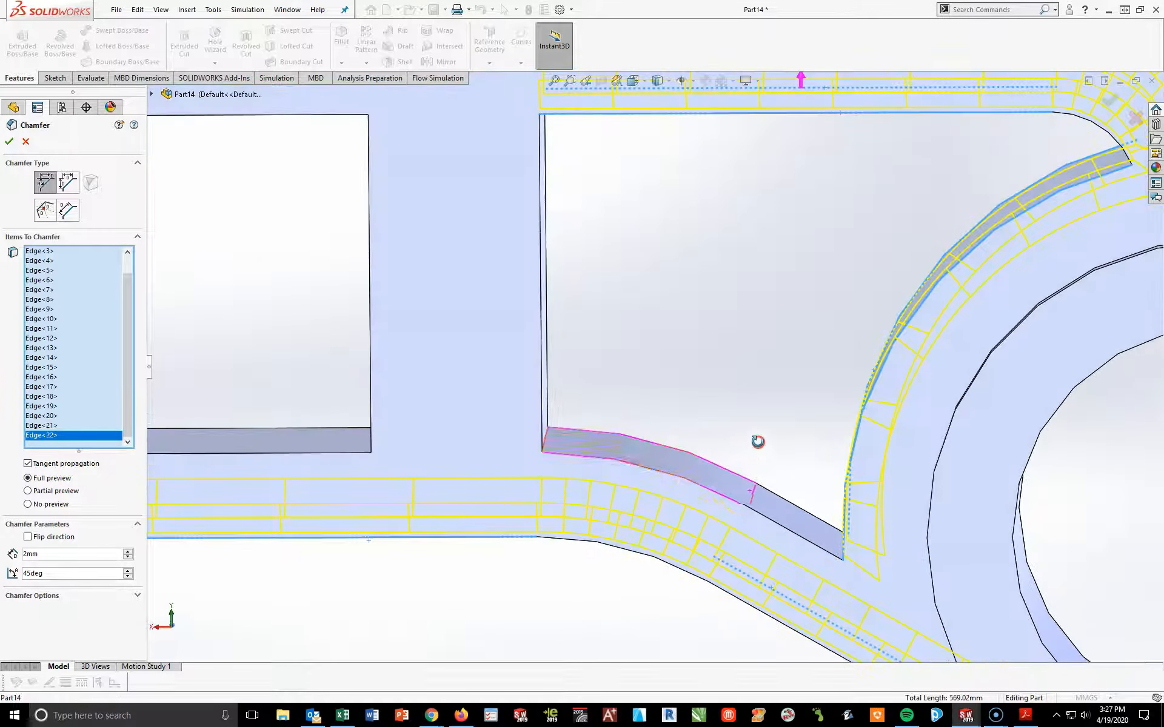
Add the lower curved edges and the crossbar-side edges of the opening beside the large ring to the chamfer, front and back
click(717, 468)
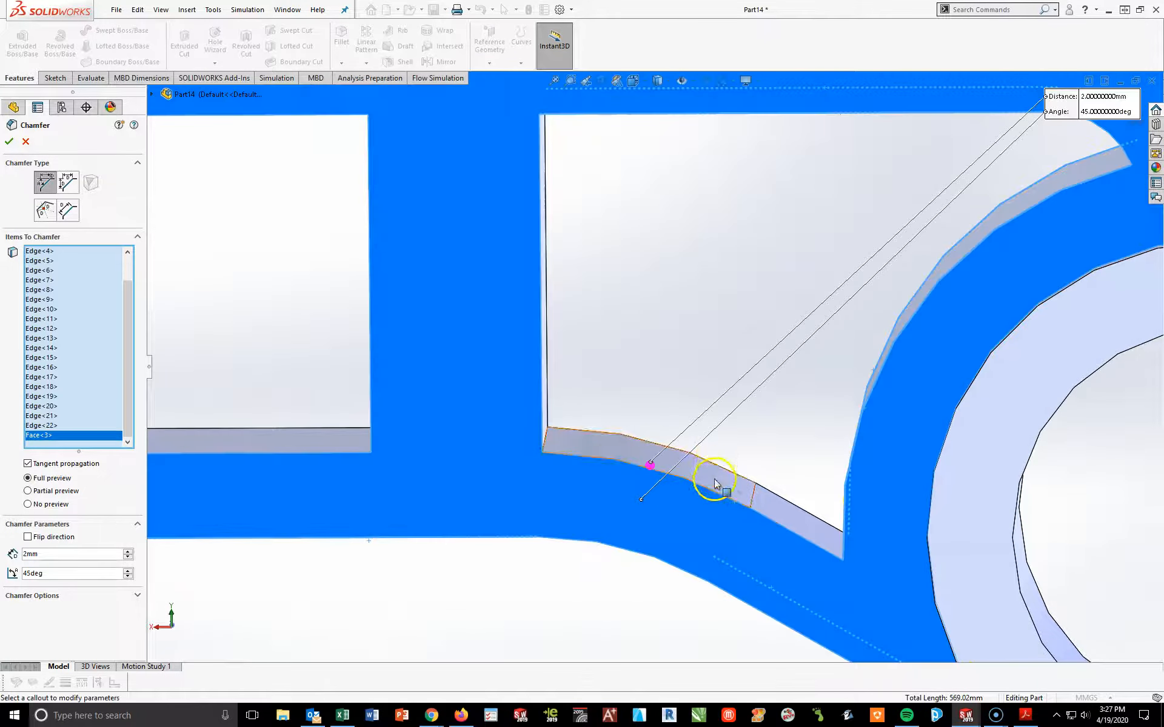
click(714, 494)
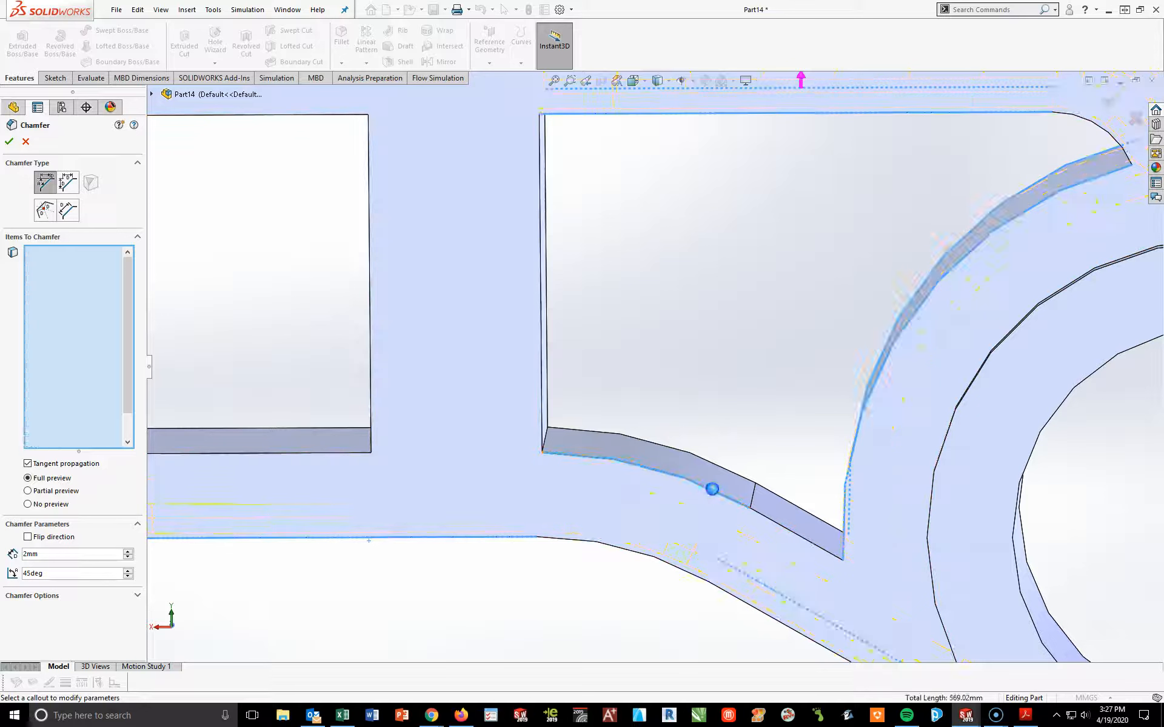
click(596, 424)
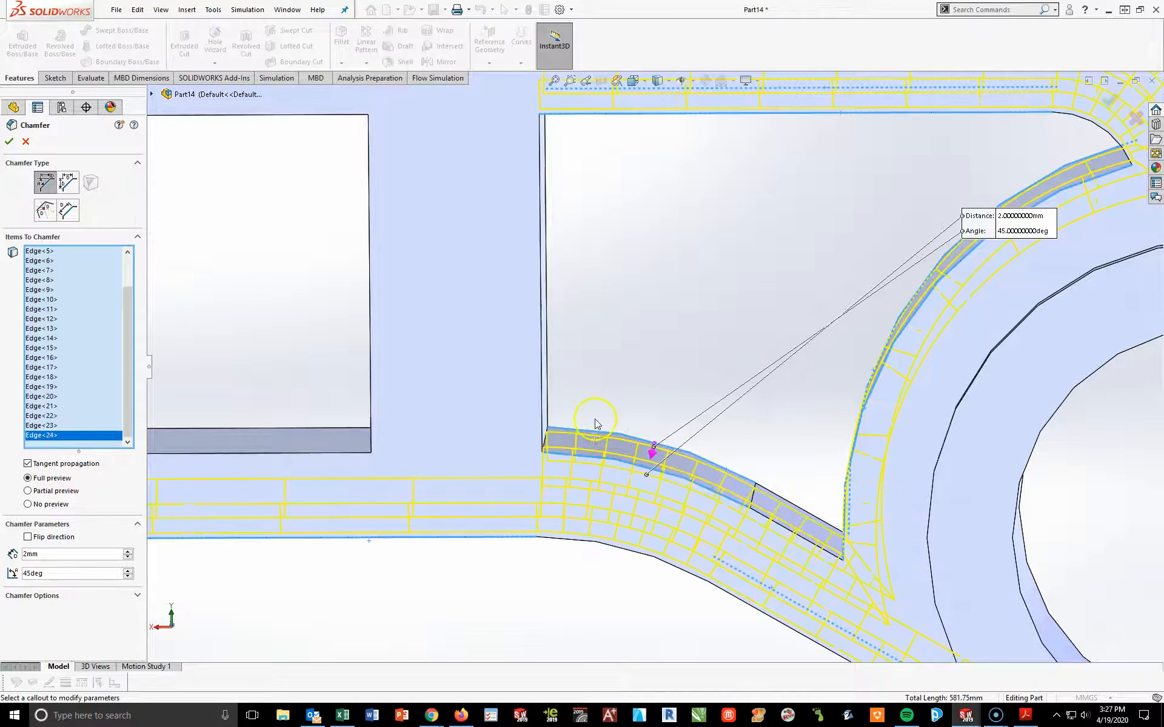
click(544, 408)
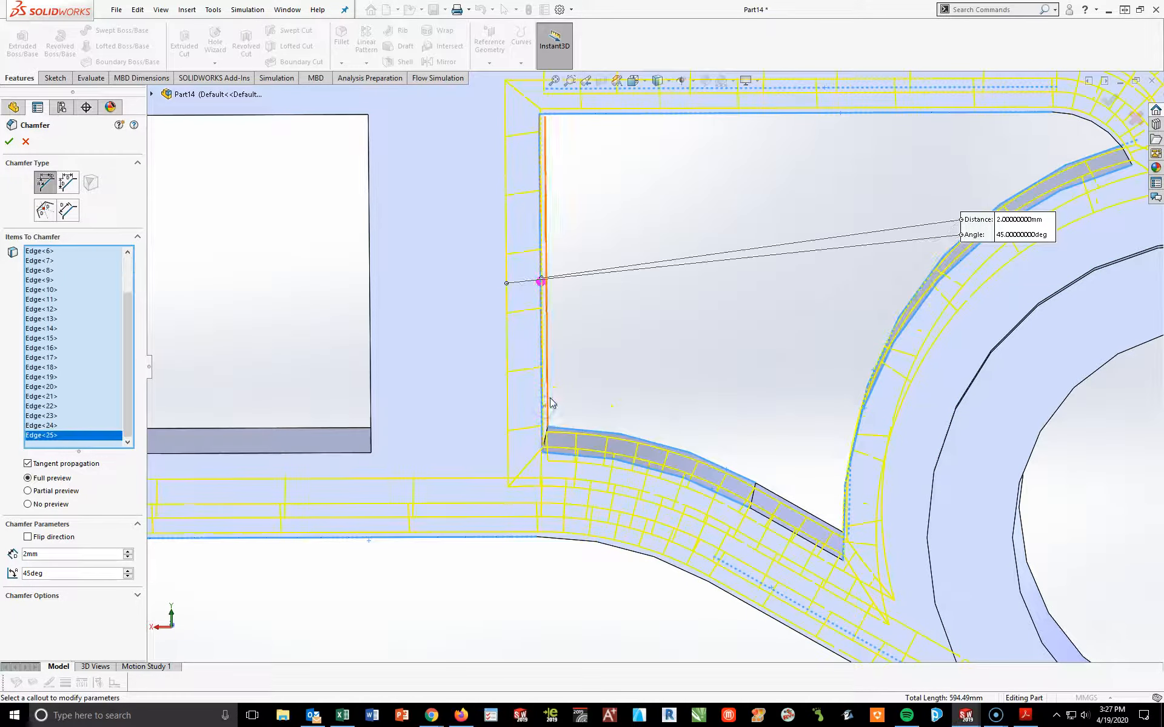
click(456, 432)
Add the crossbar-side edges and lower straight edges of the arm opening nearer the end ring to the chamfer, front and back
click(371, 417)
middle_drag(371, 417, 431, 439)
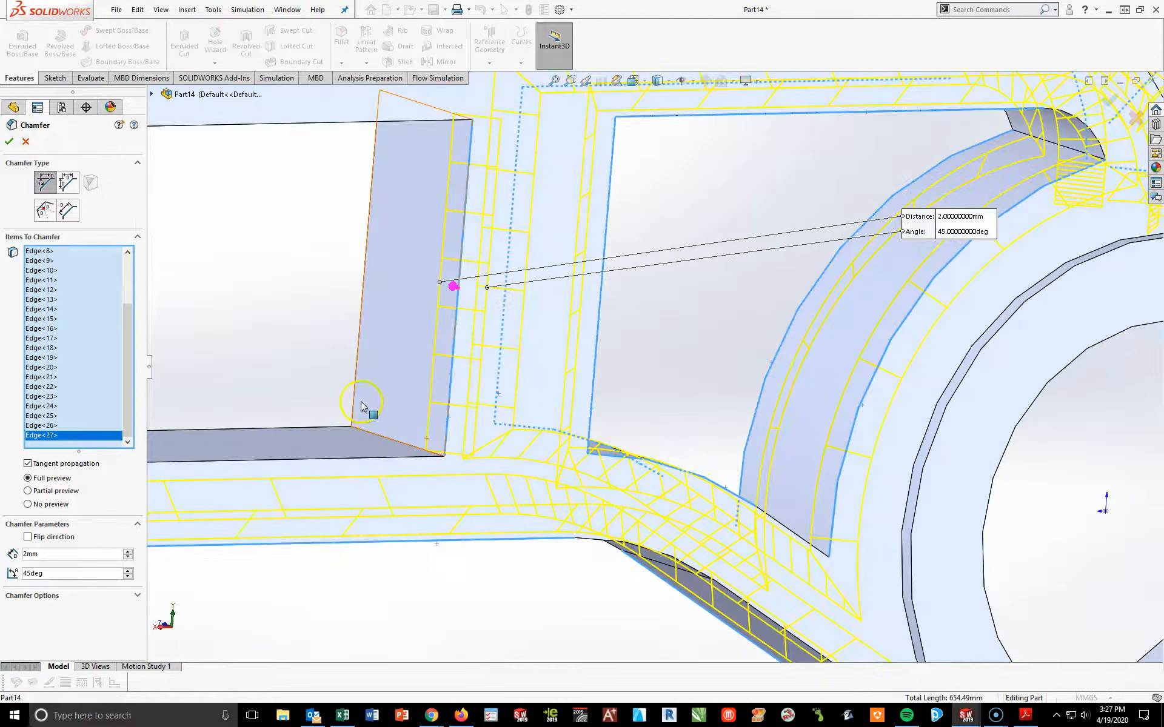
click(357, 399)
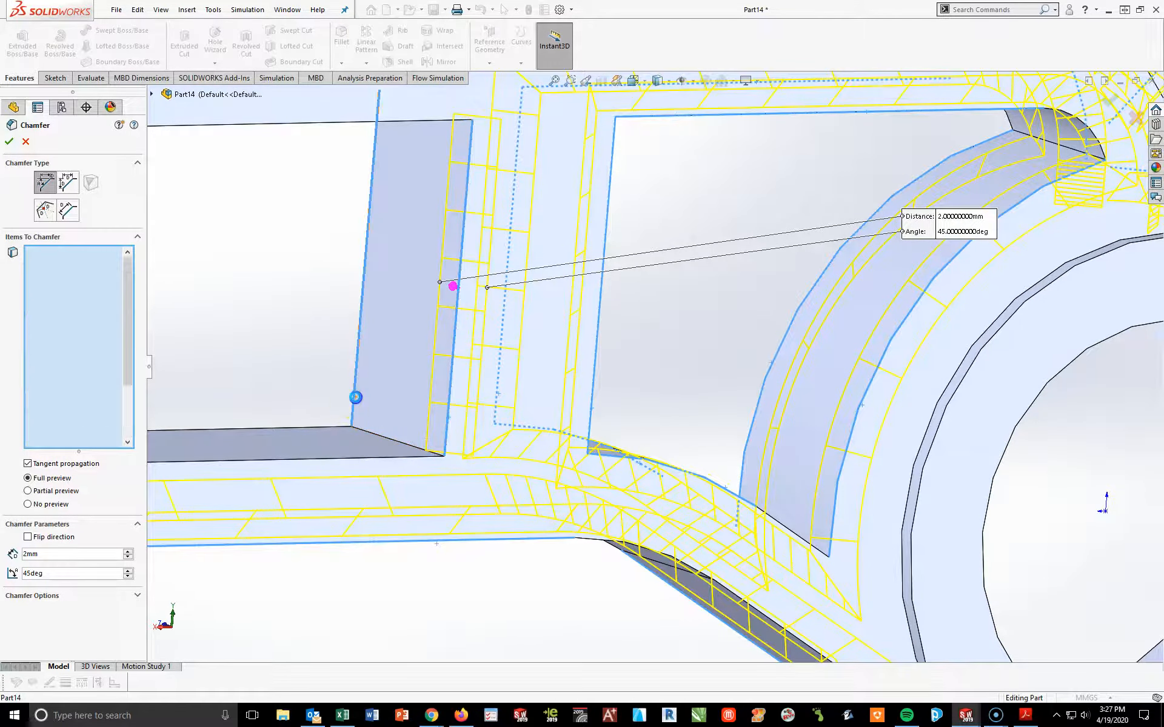
click(370, 464)
click(336, 431)
Add the upper straight edges and the curved end-ring edges of the outer arm opening to the chamfer, front and back
scroll(336, 430, up, 3)
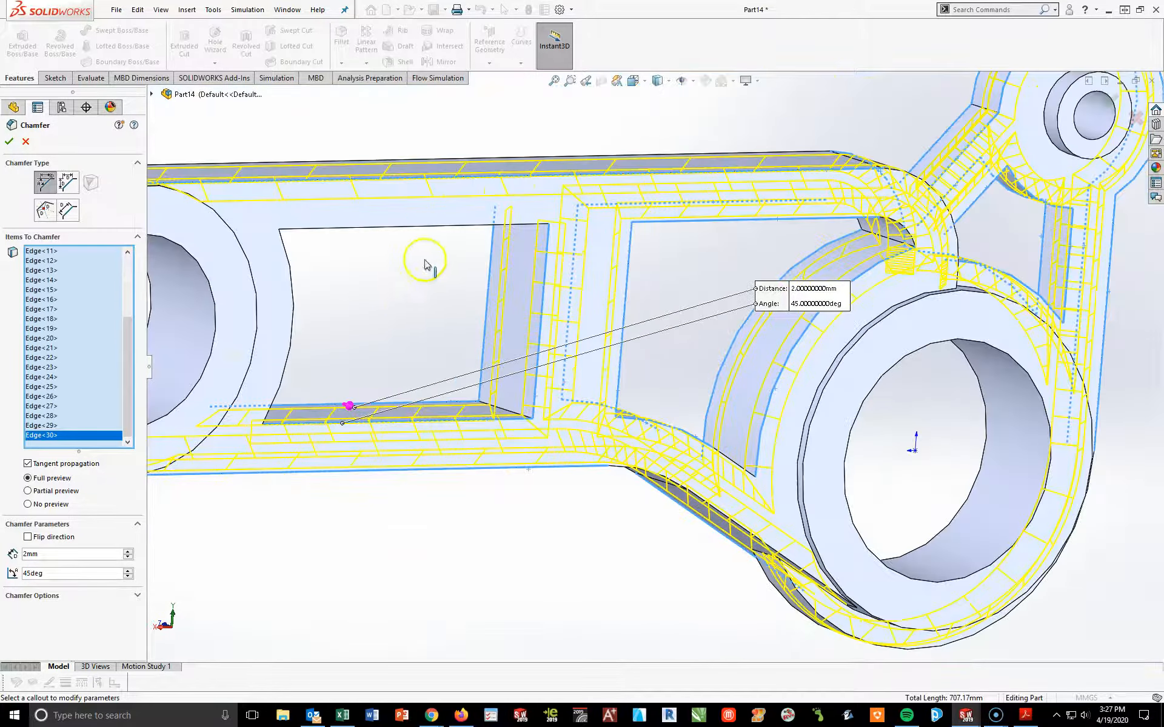
click(430, 232)
middle_drag(431, 226, 416, 182)
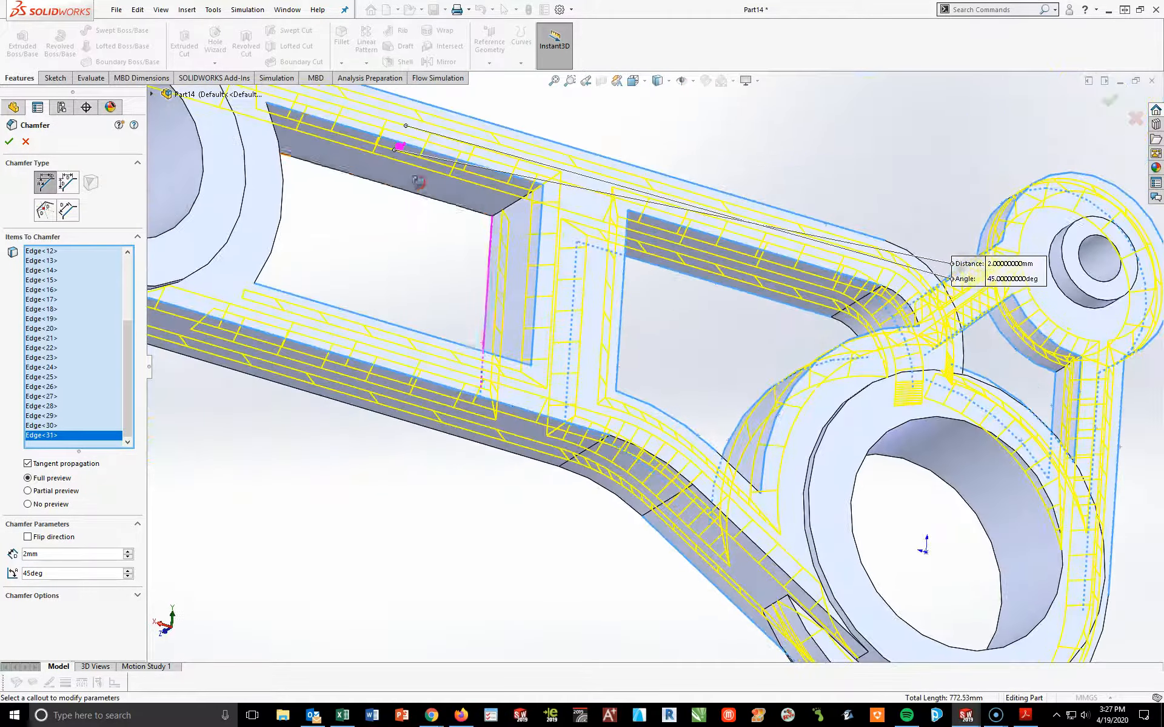
click(417, 200)
middle_drag(462, 267, 279, 265)
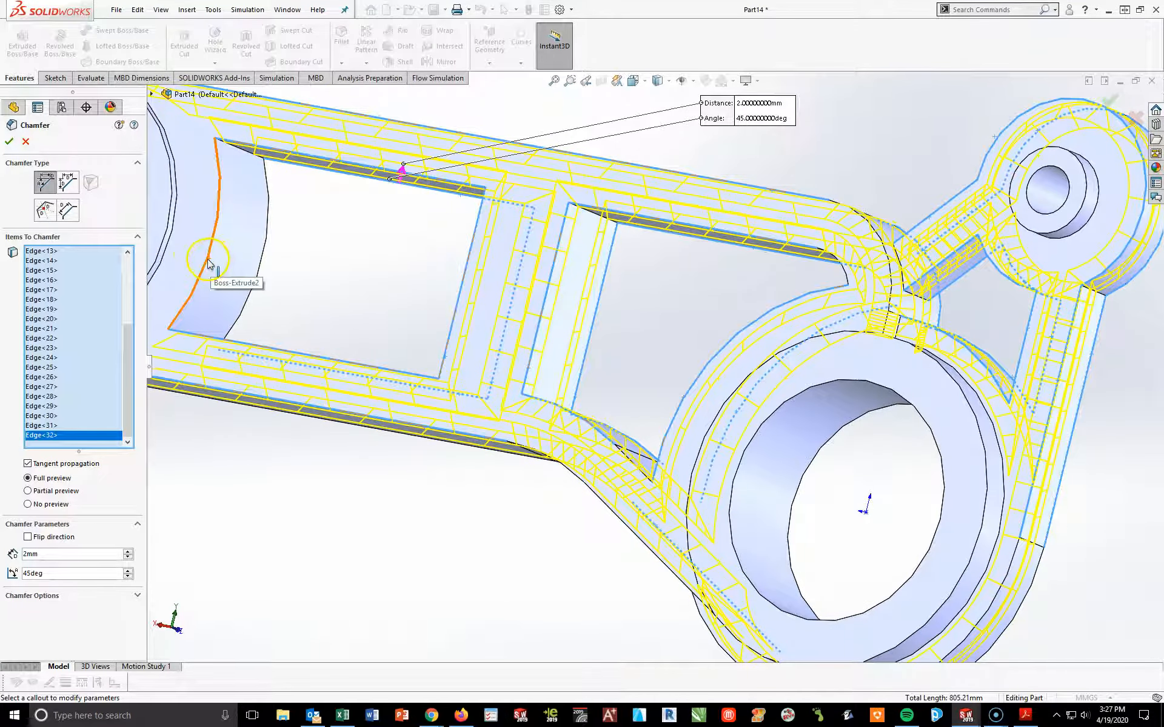
click(213, 280)
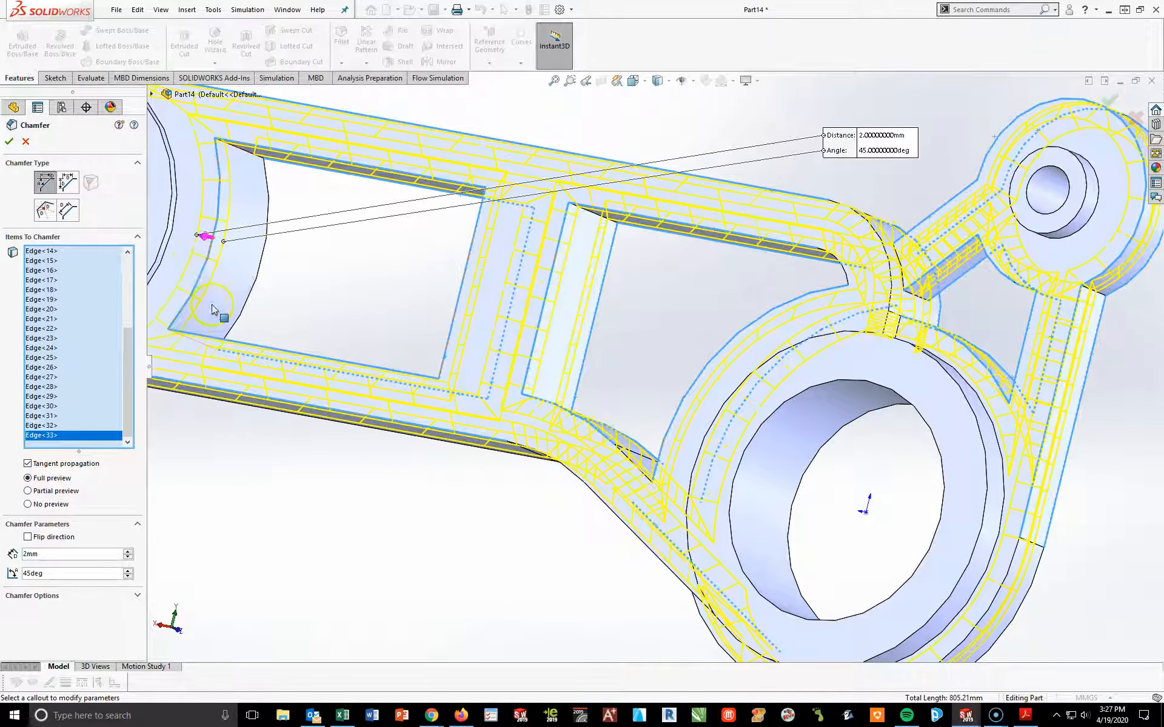
click(238, 329)
Apply the 2 mm, 45-degree chamfer to all selected edges and show the part in isometric view
scroll(493, 481, up, 5)
middle_drag(493, 481, 489, 563)
click(10, 142)
key(space)
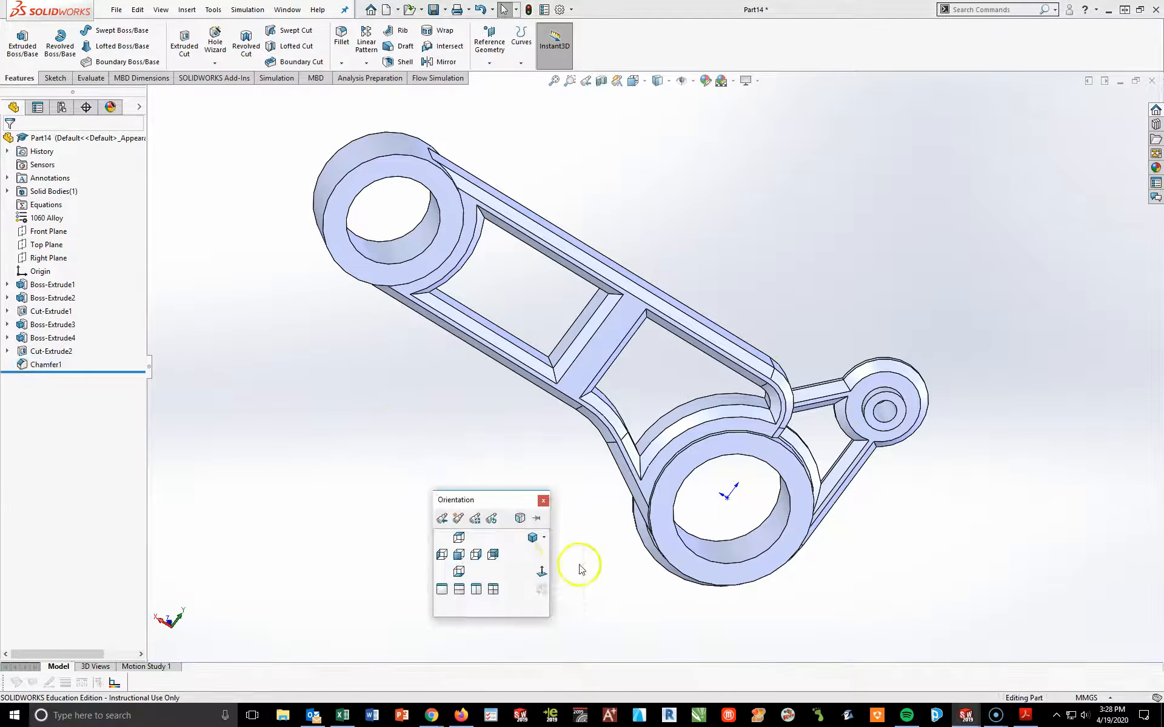
click(532, 537)
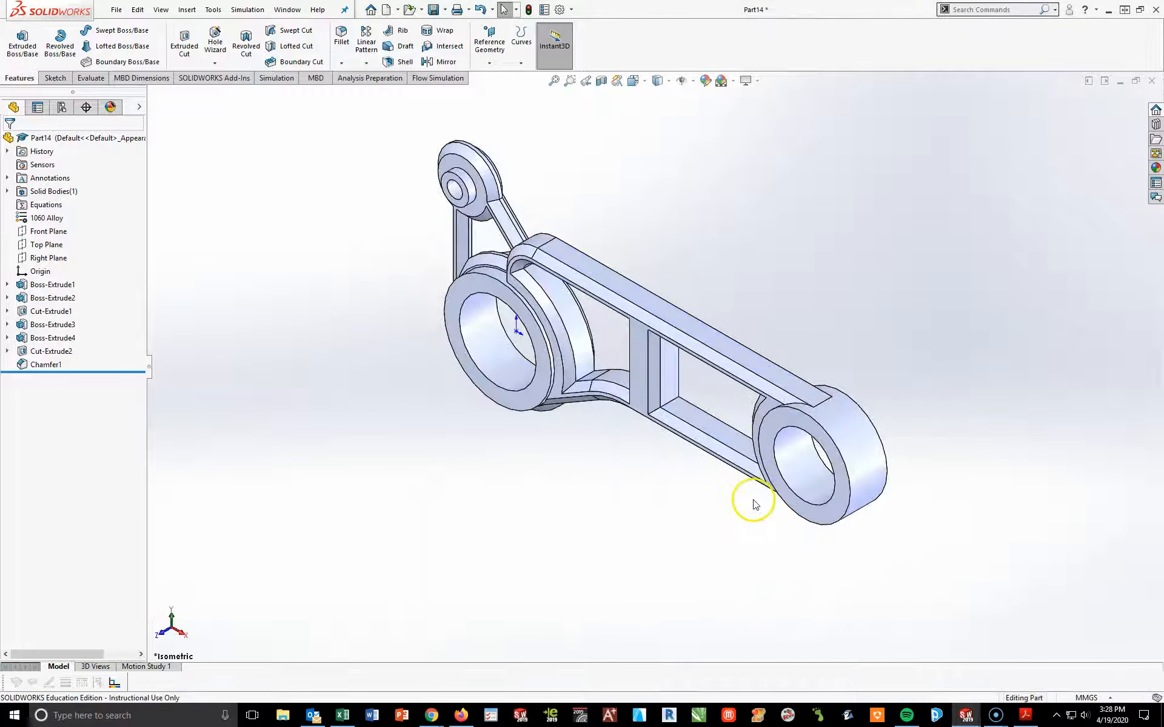
Color the chamfer feature red, check it from other angles and return to the isometric view
right_click(25, 366)
click(88, 350)
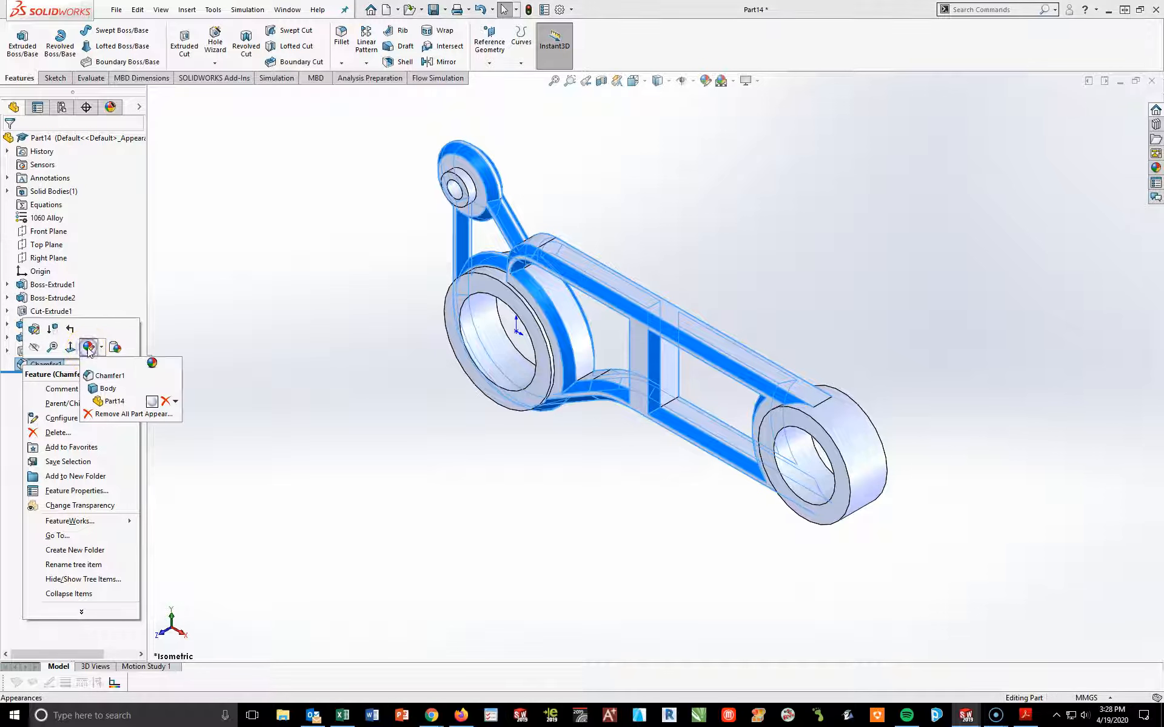
click(87, 376)
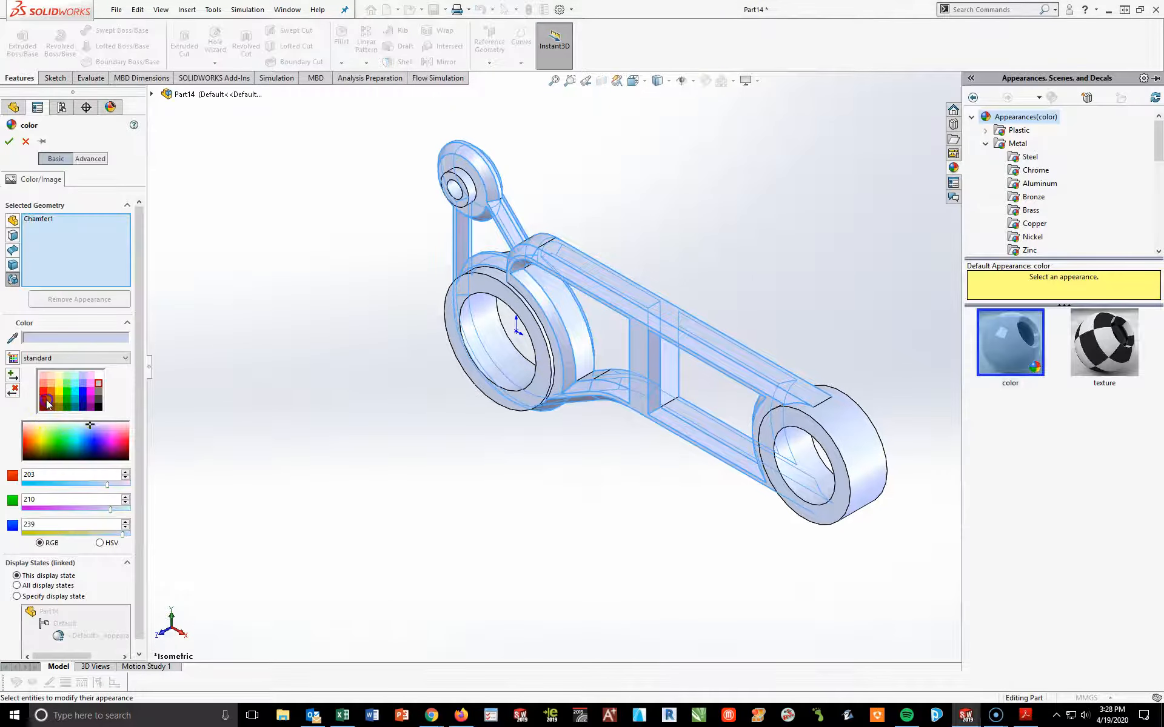
click(46, 400)
click(9, 141)
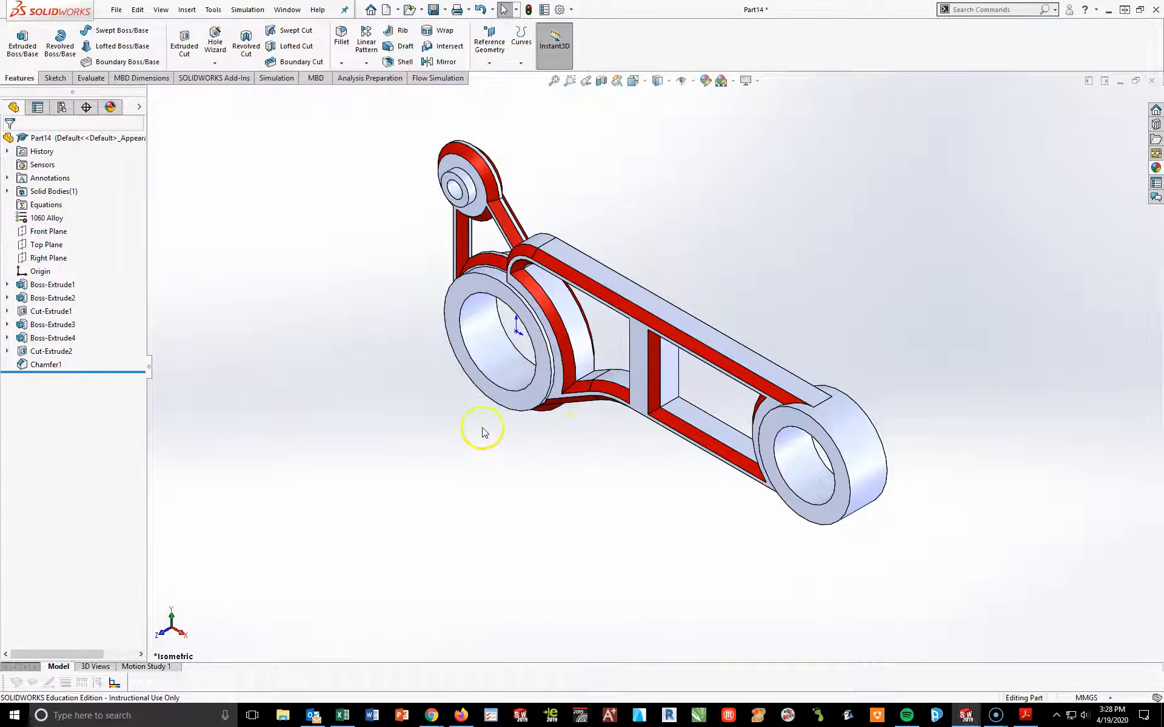
middle_drag(740, 486, 886, 557)
key(space)
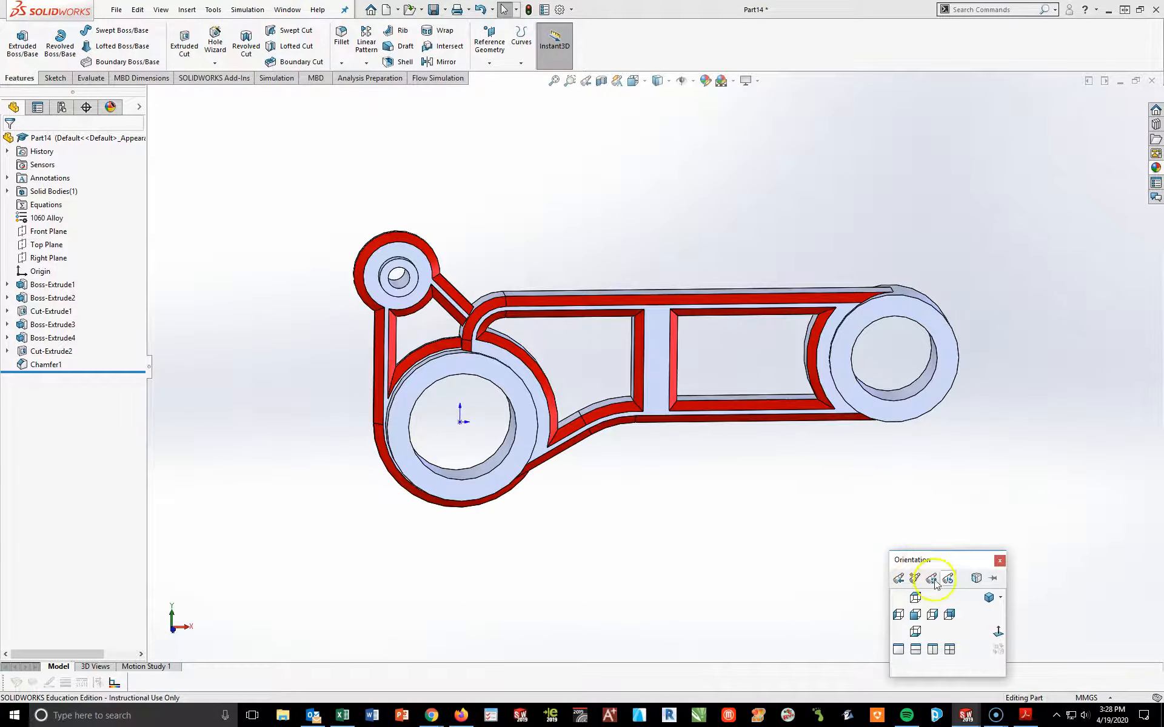
click(987, 599)
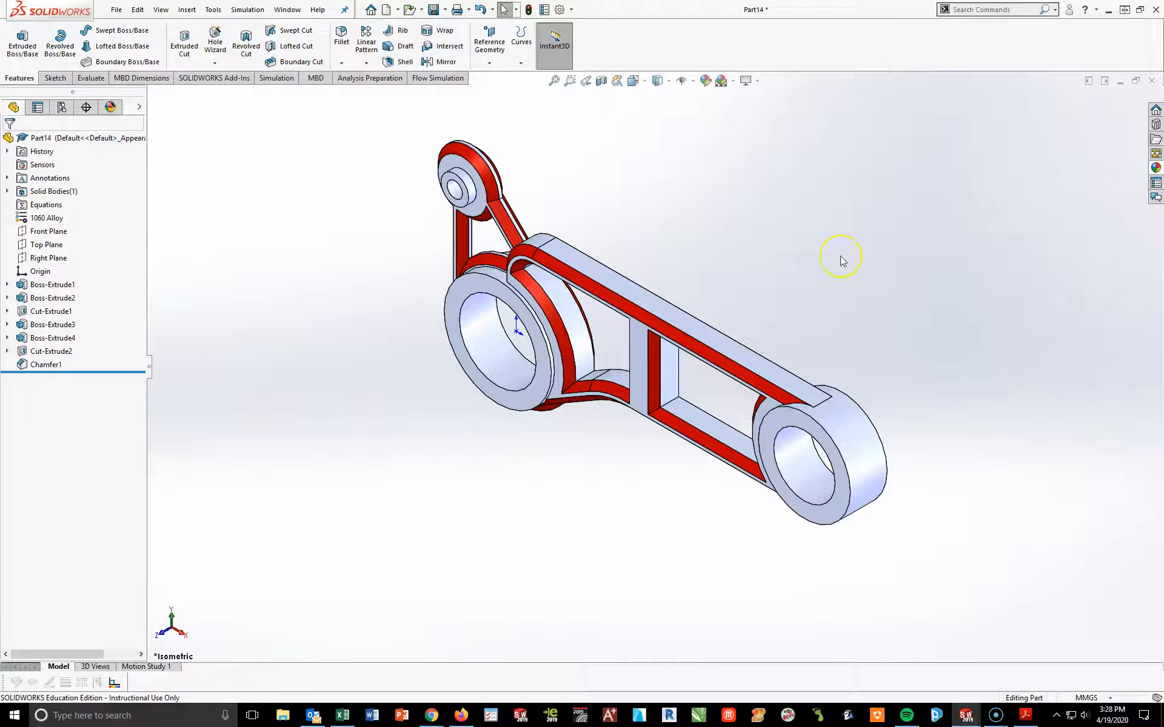
Save the part in the SetTwo_files folder, named CONTROL BRACKET_PART 1_ followed by the author's surname
key(ctrl+s)
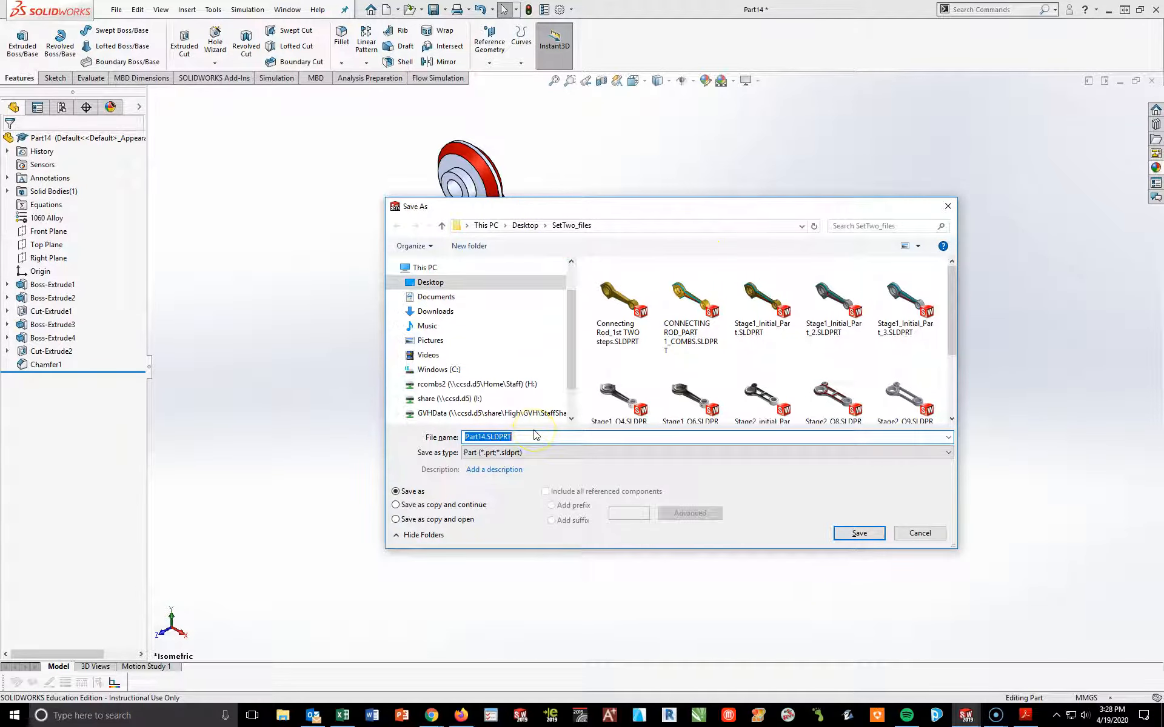
text(con)
key(BackSpace)
key(BackSpace)
key(BackSpace)
text(CONTROL BRACKET_)
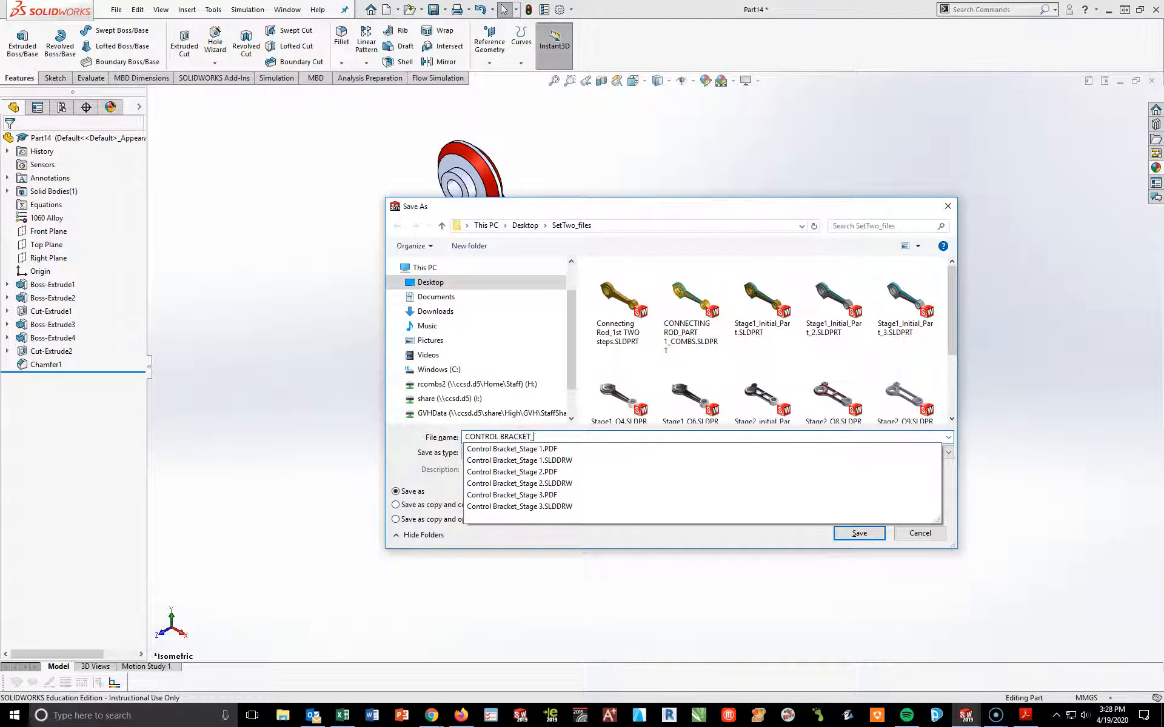
click(535, 435)
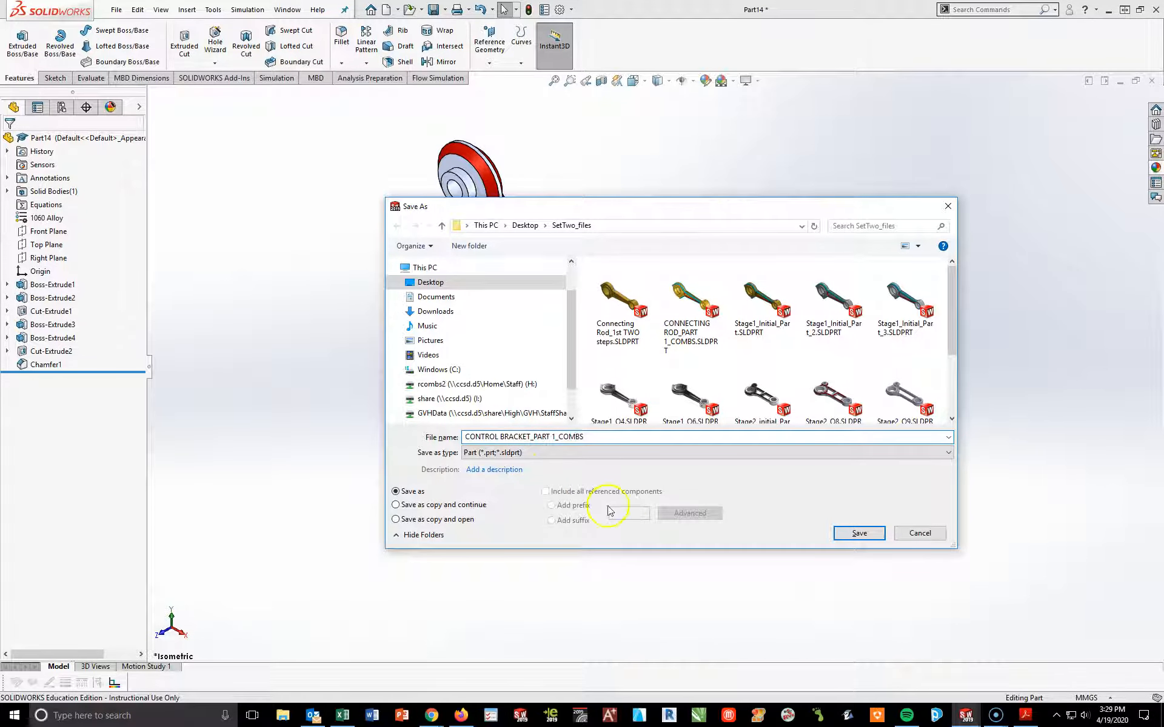
click(859, 533)
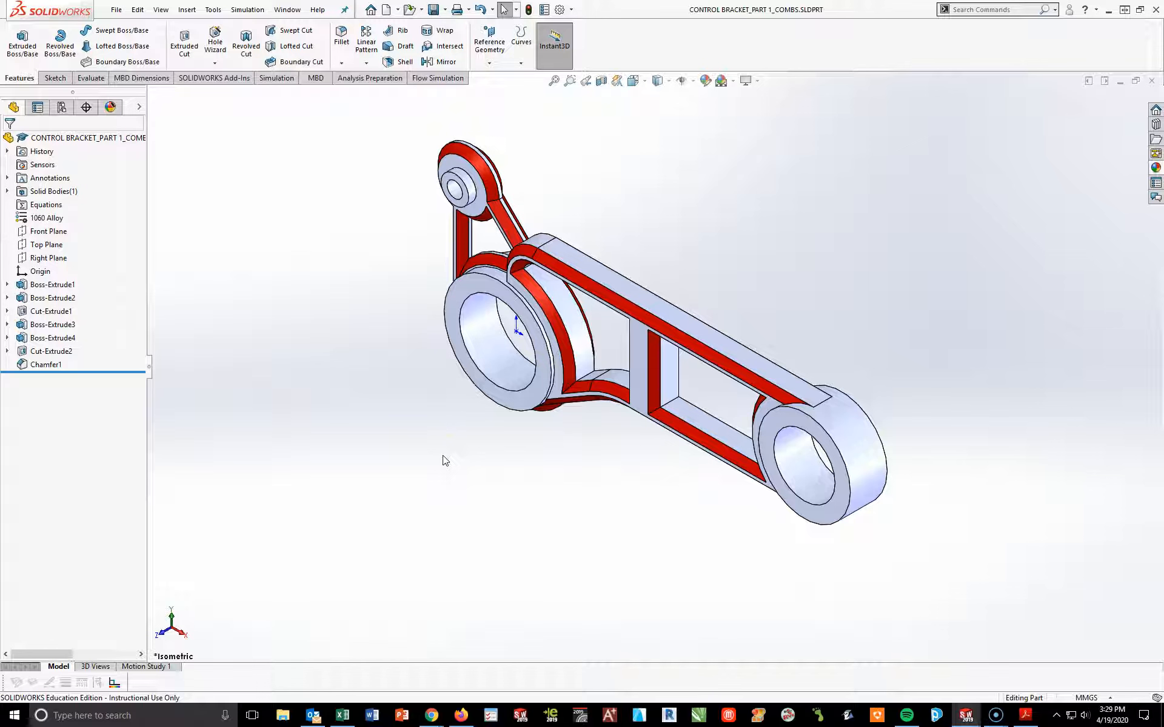
Evaluate the mass properties of the finished bracket
click(99, 79)
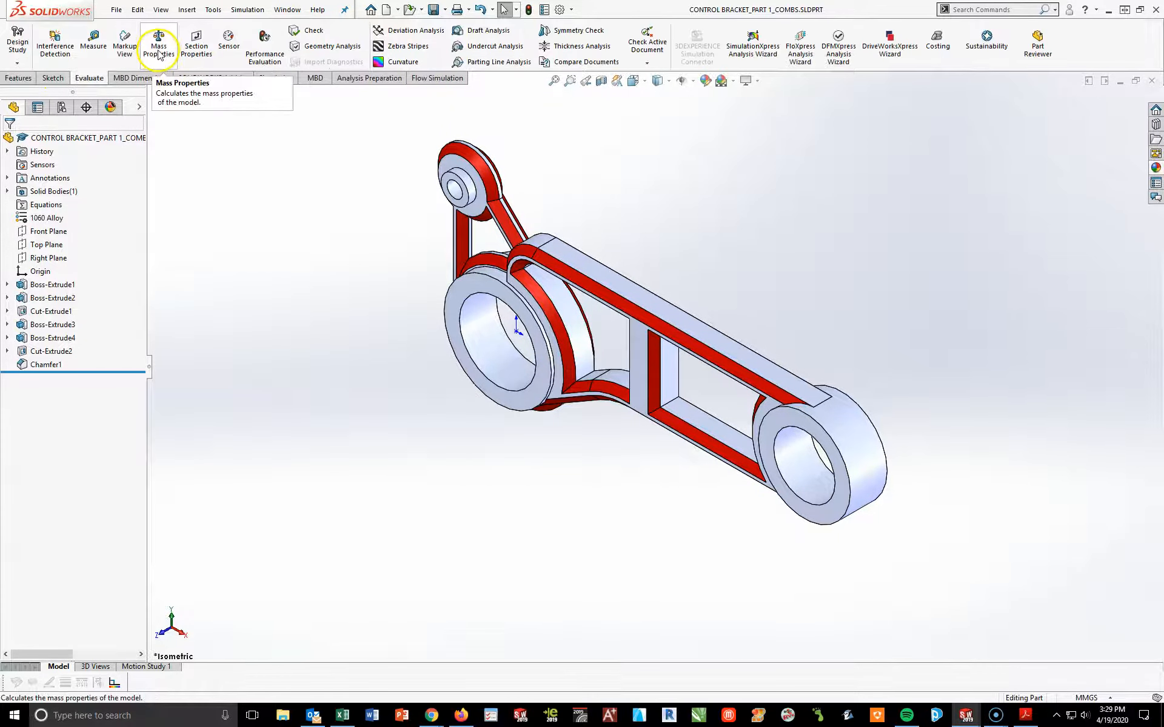